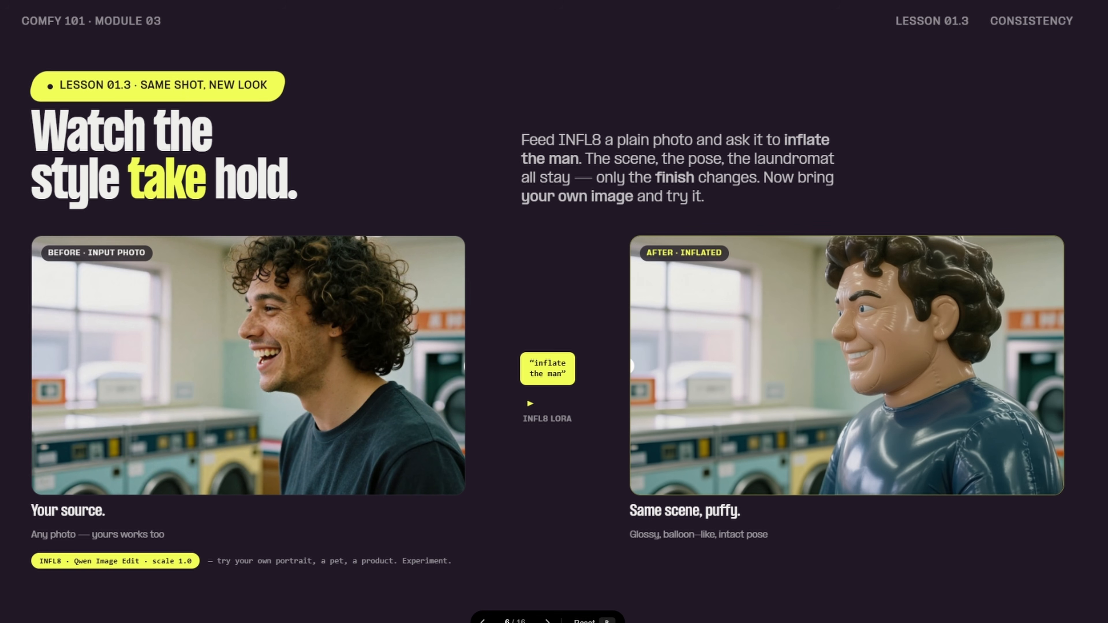
left_click_drag(534, 363, 557, 363)
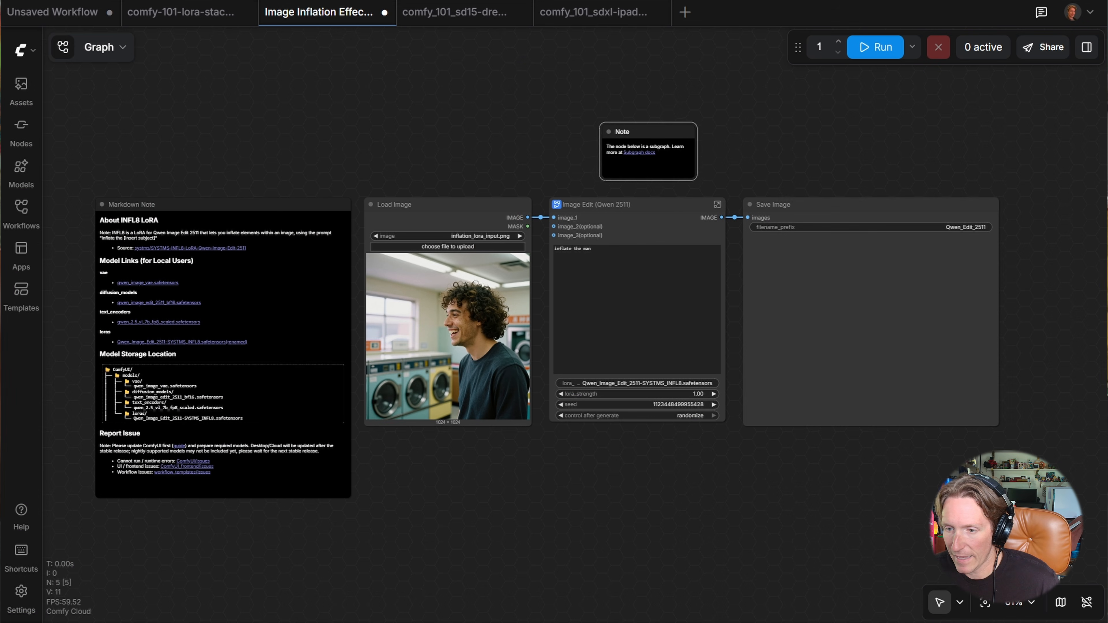
left_click_drag(494, 154, 508, 159)
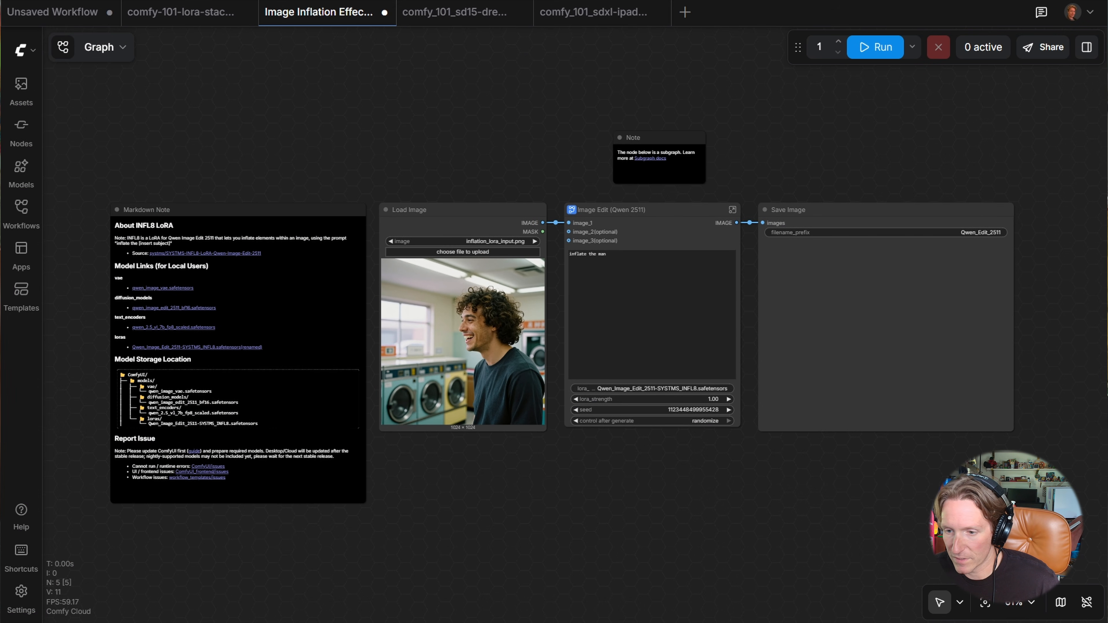
left_click(645, 212)
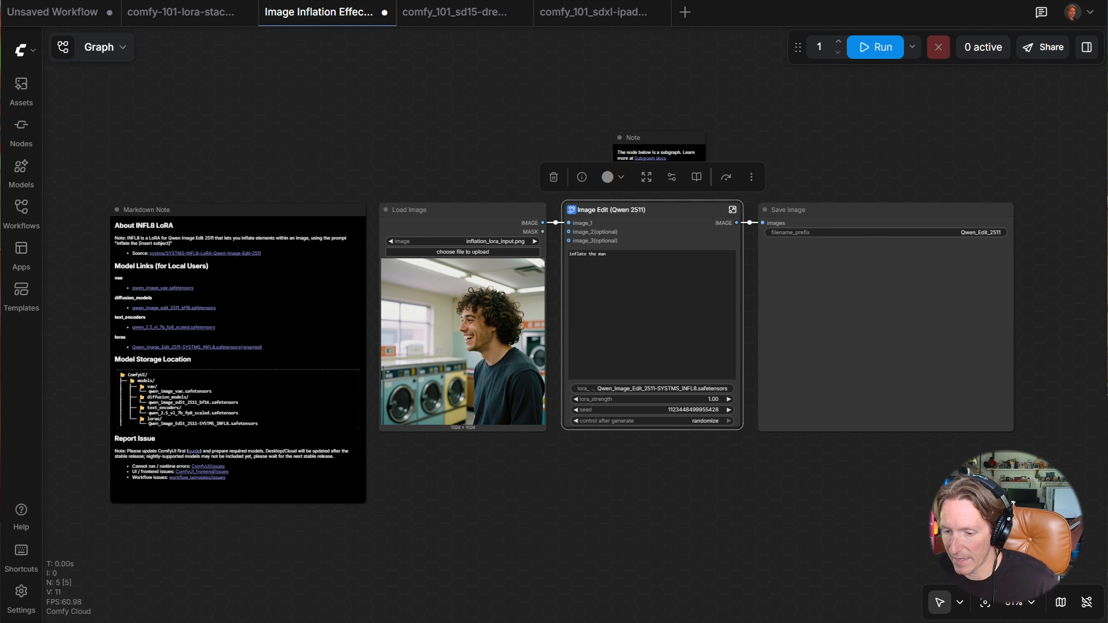
left_click(519, 166)
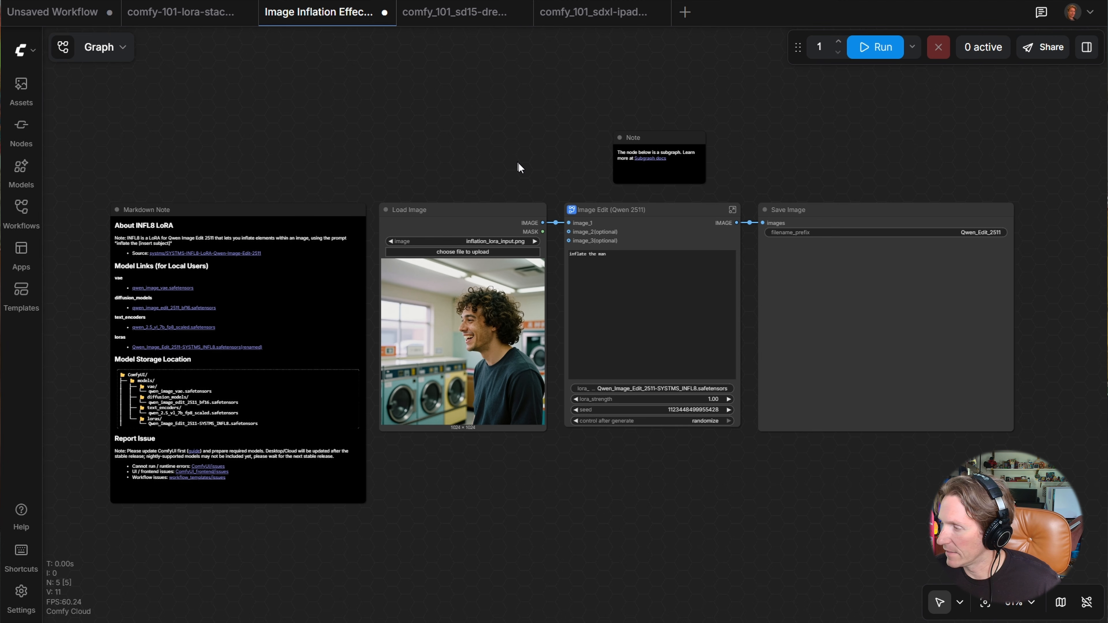
Open the Image Edit (Qwen 2511) subgraph and move its input slots farther away from the Models group
left_click(729, 209)
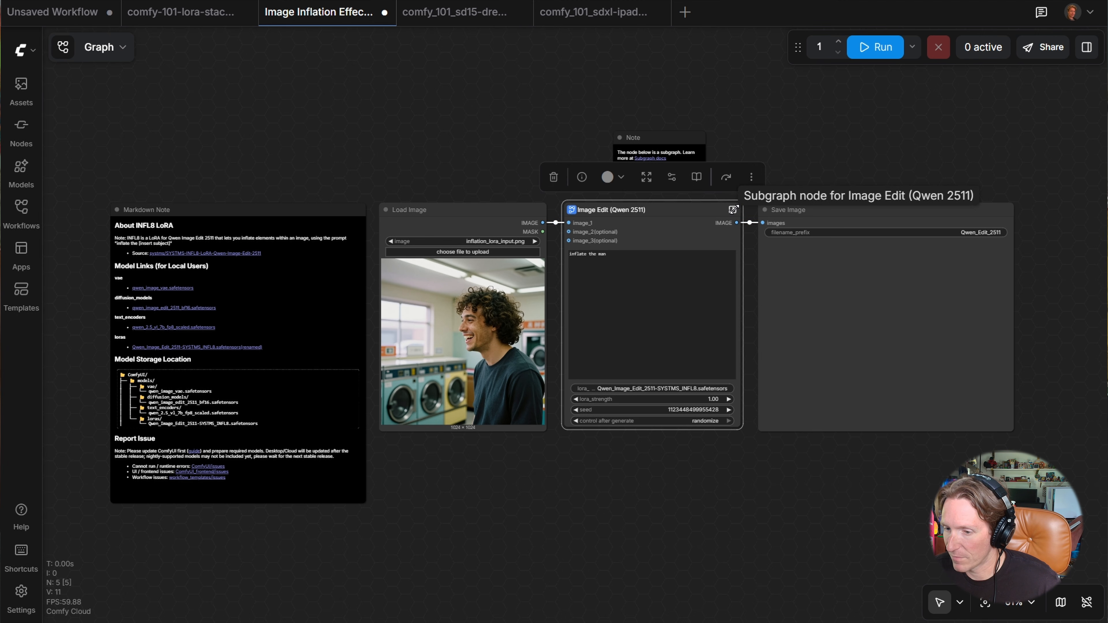
left_click(733, 209)
scroll(507, 374, "down", 2)
scroll(370, 356, "up", 4)
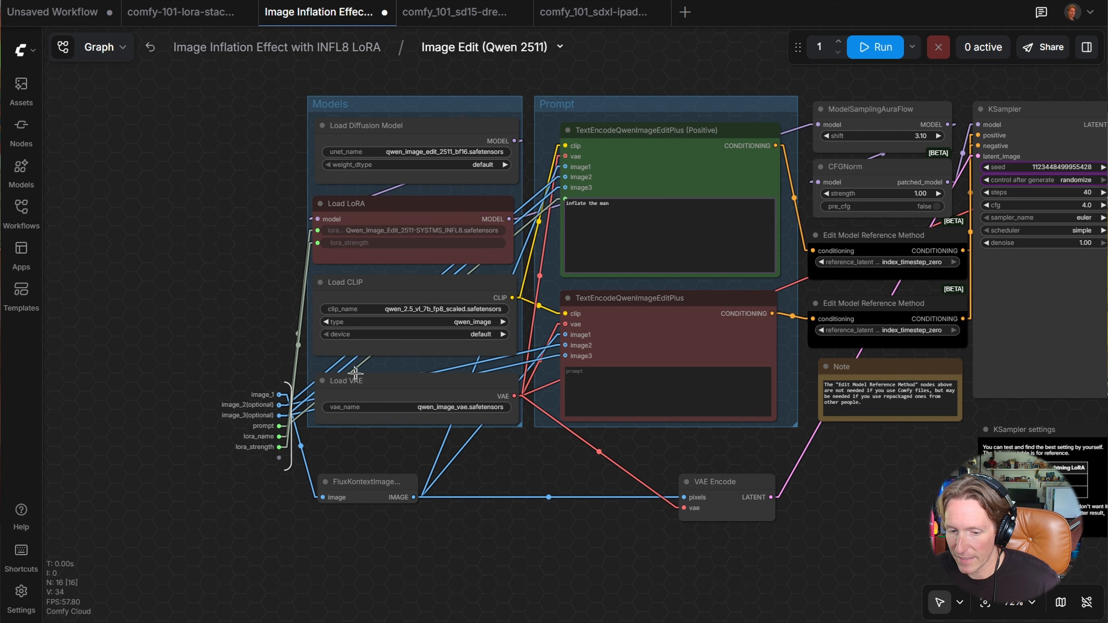
left_click_drag(262, 419, 109, 293)
scroll(578, 530, "down", 1)
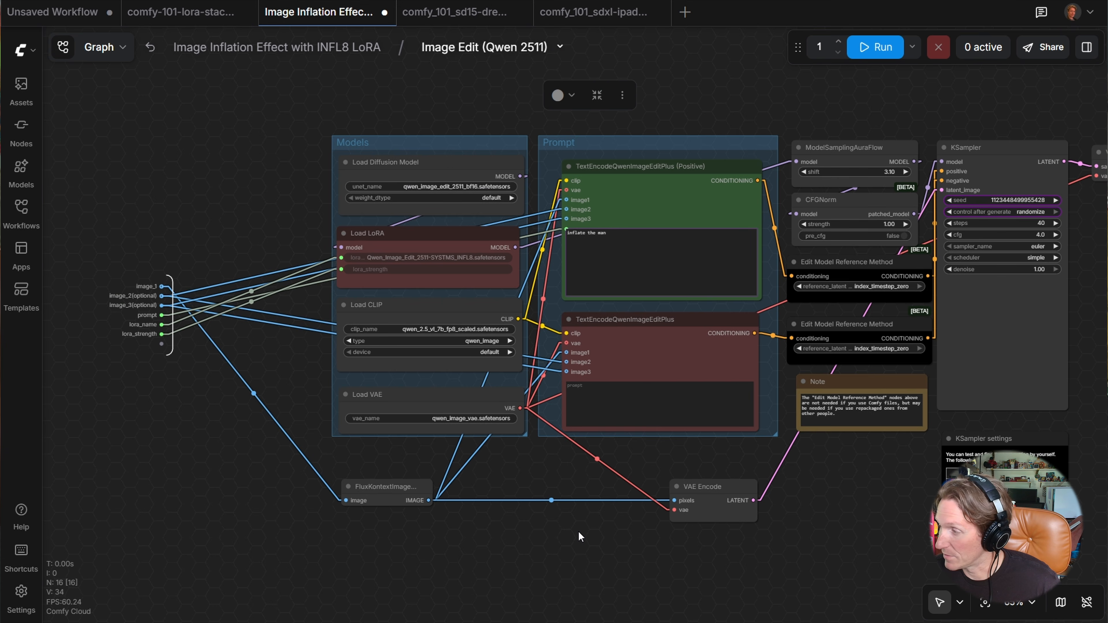
Move the subgraph's output slot up to the height of the VAE Decode node
left_click_drag(865, 515, 665, 516)
left_click_drag(931, 396, 798, 395)
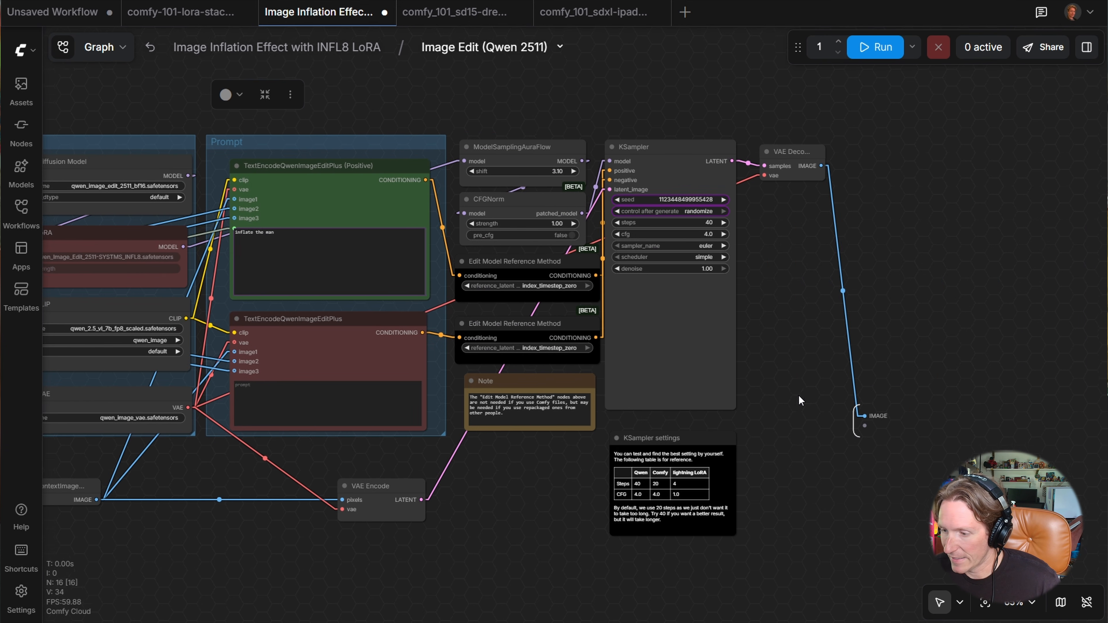
left_click_drag(856, 423, 971, 170)
scroll(774, 283, "up", 1)
left_click_drag(774, 283, 1058, 300)
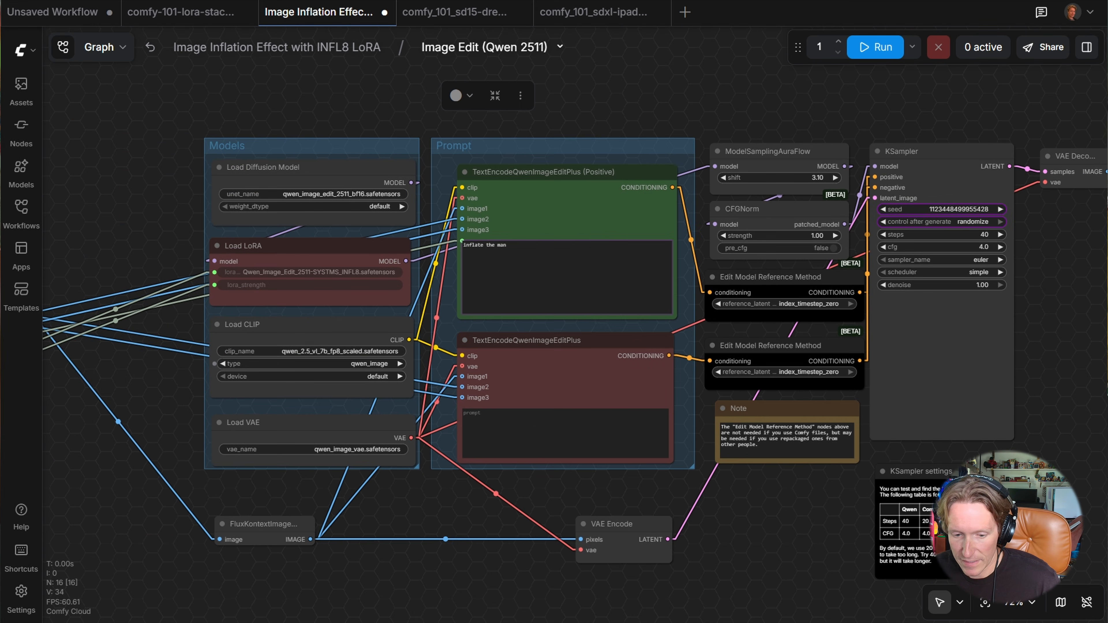
Move the Load Diffusion Model and Load LoRA nodes out of the Models group and line them up side by side
left_click(301, 168)
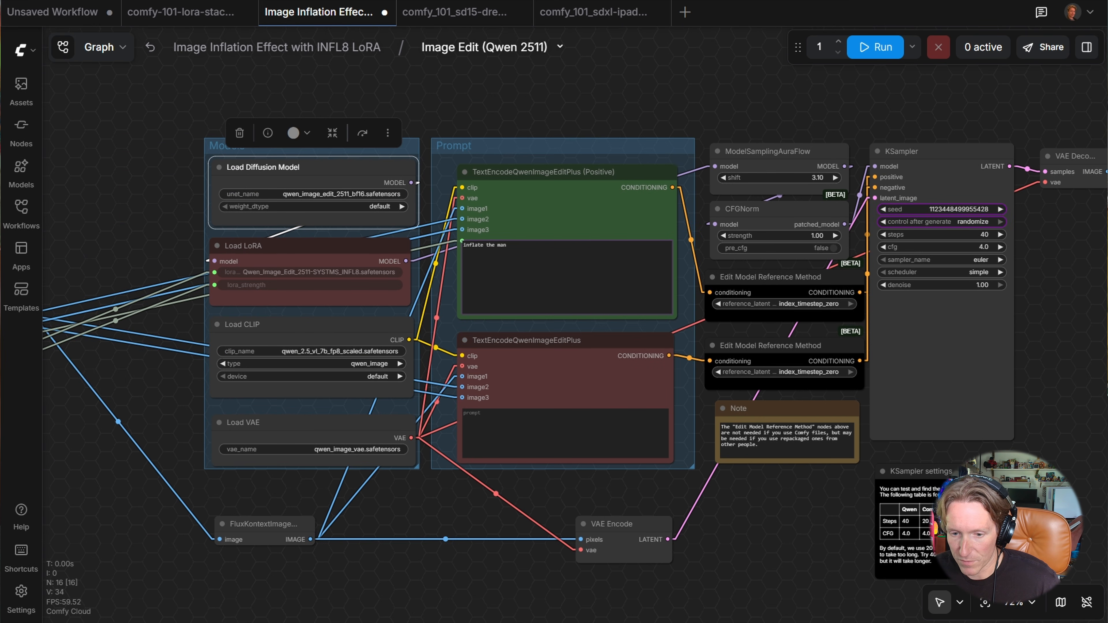
mouse_move(301, 246)
left_mouse_down()
mouse_move(320, 253)
mouse_move(307, 248)
left_mouse_up()
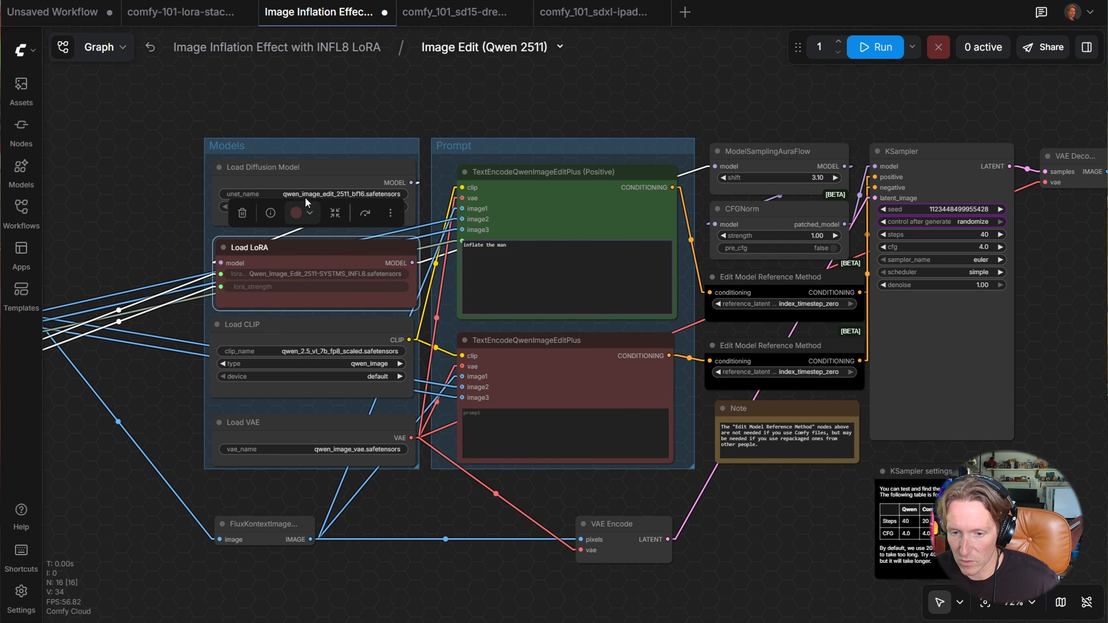
left_click_drag(225, 121, 520, 134)
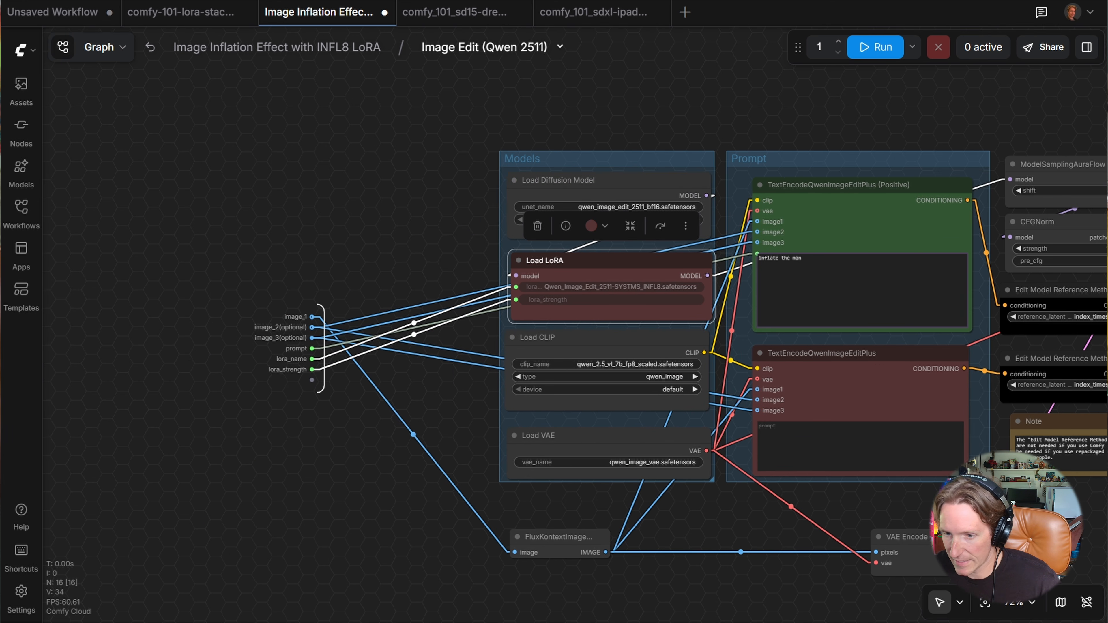
left_click_drag(566, 180, 230, 184)
left_click_drag(582, 255, 506, 178)
left_click(320, 126)
left_click_drag(271, 187, 263, 187)
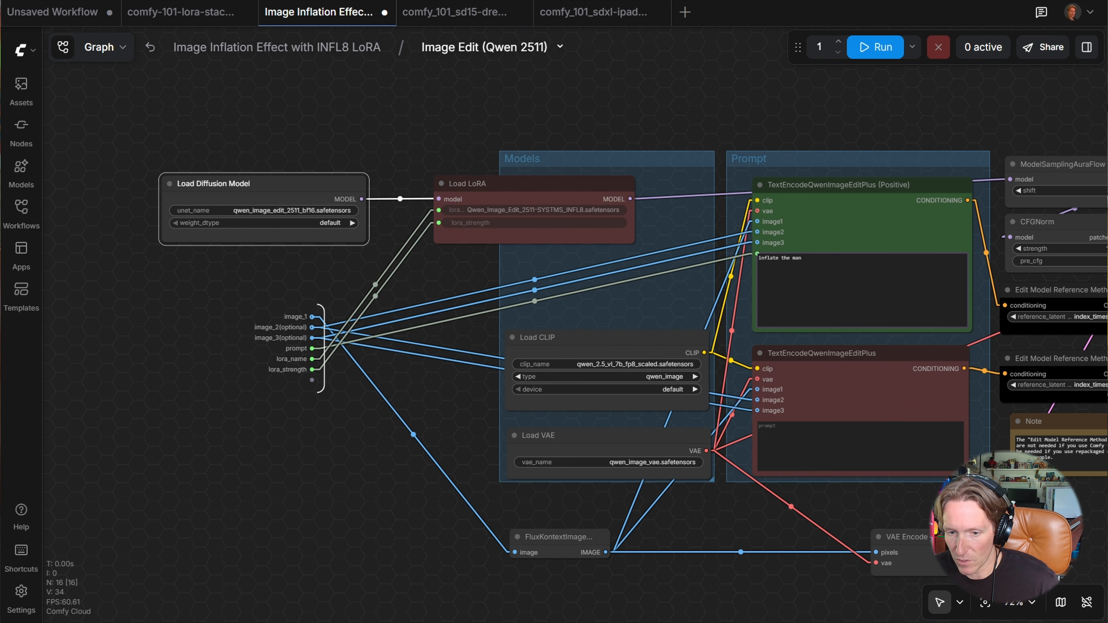
left_click_drag(514, 184, 514, 184)
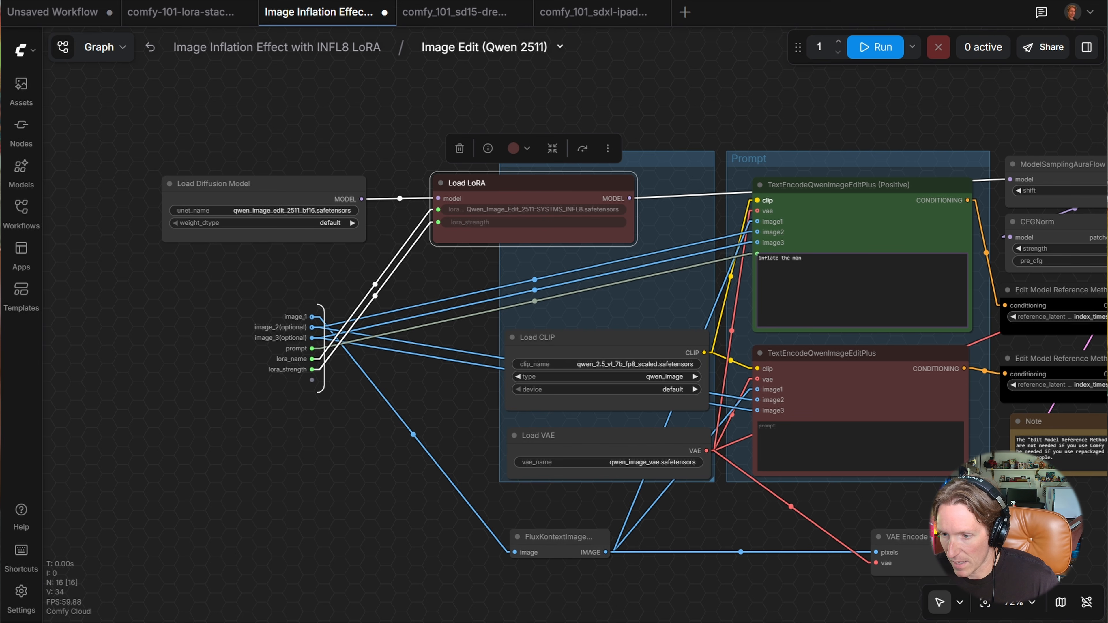
Trace the model connection from Load LoRA through ModelSamplingAuraFlow and CFGNorm to the KSampler
left_click_drag(853, 116, 504, 120)
left_click_drag(733, 170, 730, 156)
left_click(724, 222)
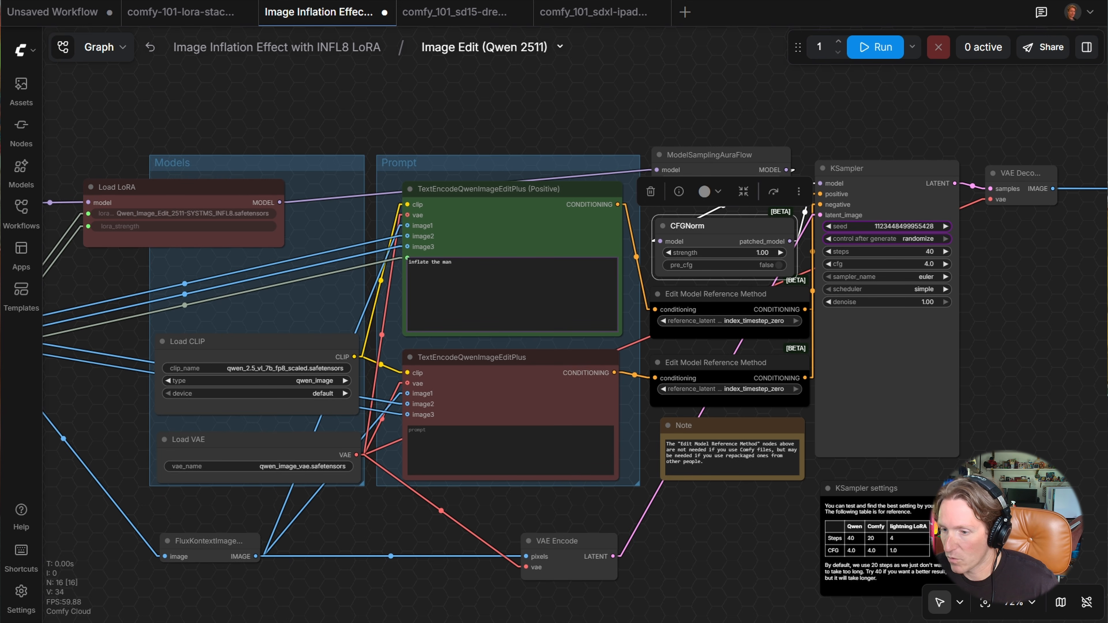
left_click(703, 157)
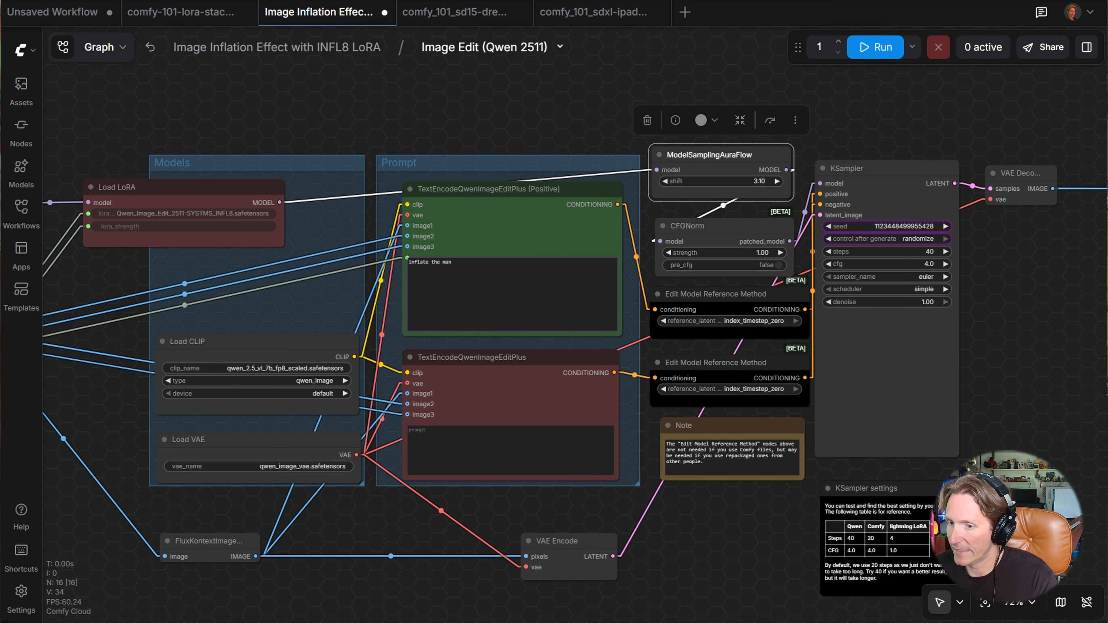
left_click(715, 226)
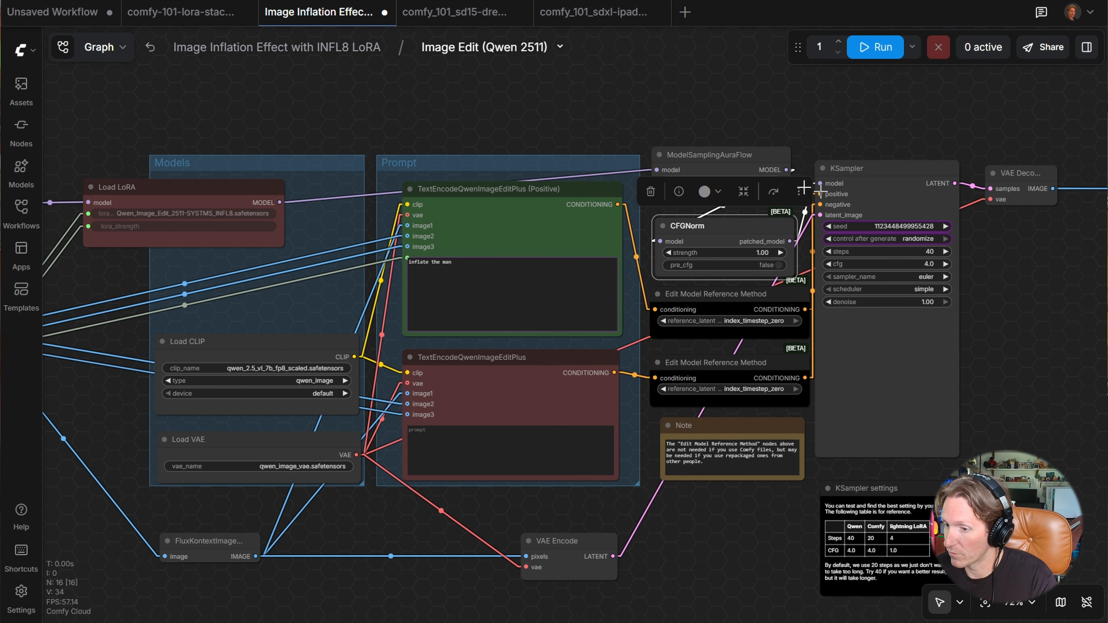
left_click_drag(708, 155, 710, 158)
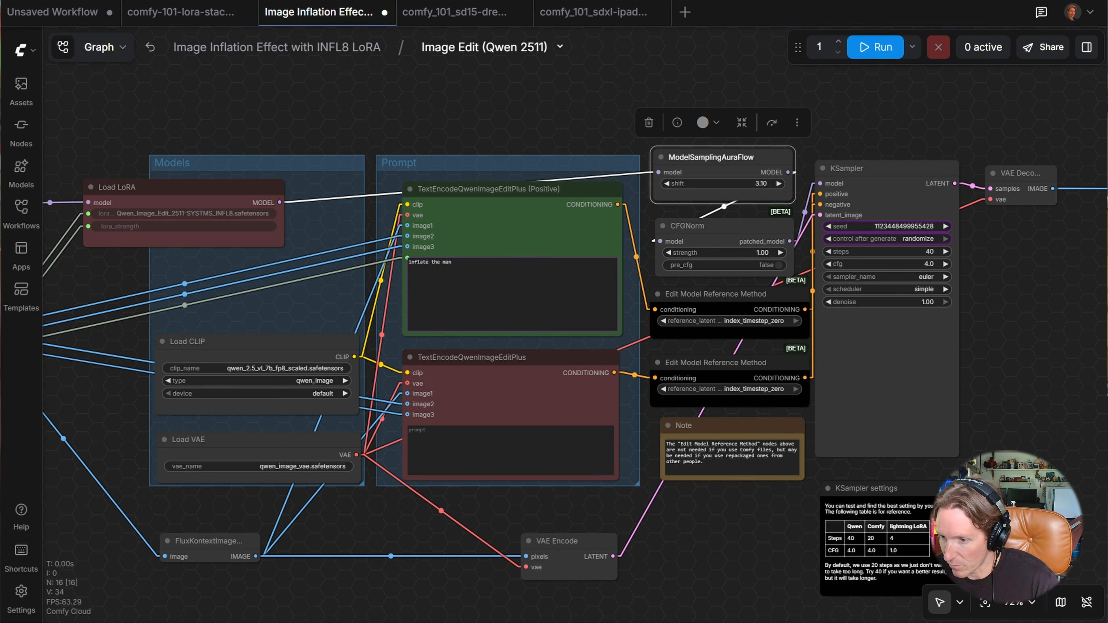
left_click_drag(828, 185, 864, 169)
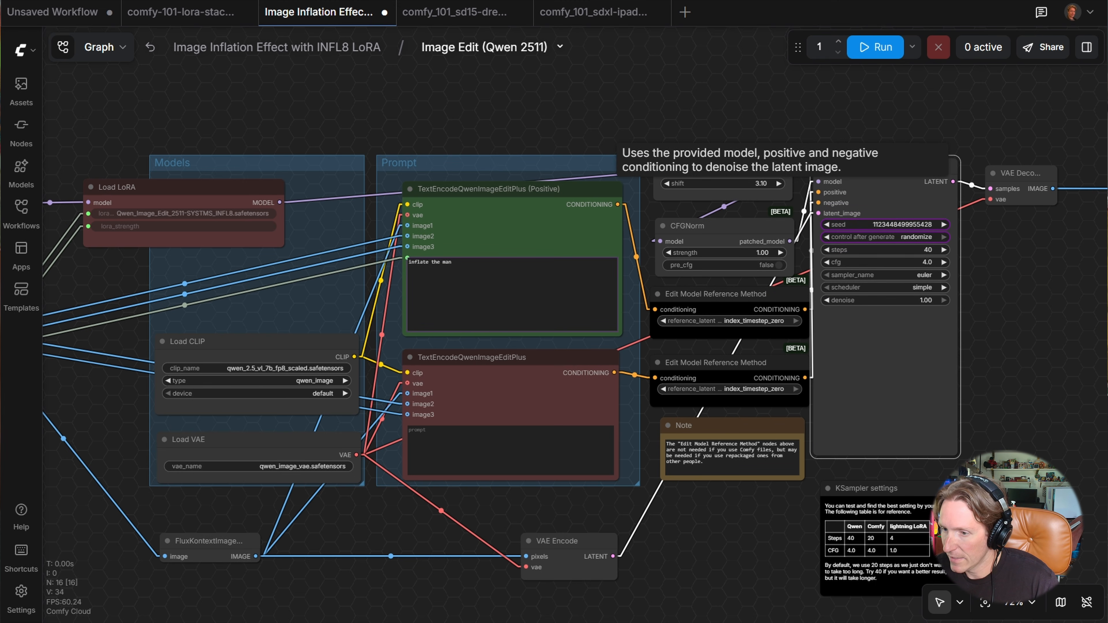
left_click_drag(494, 123, 636, 136)
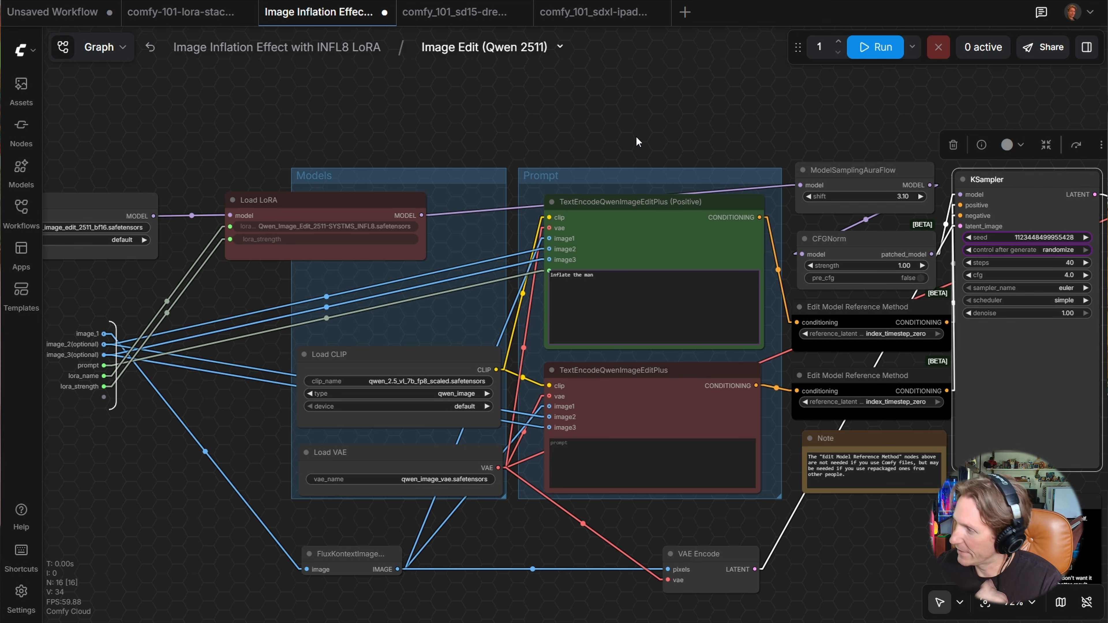
Put the Load LoRA and Load Diffusion Model nodes back into the Models group above Load CLIP
left_click_drag(221, 209, 458, 223)
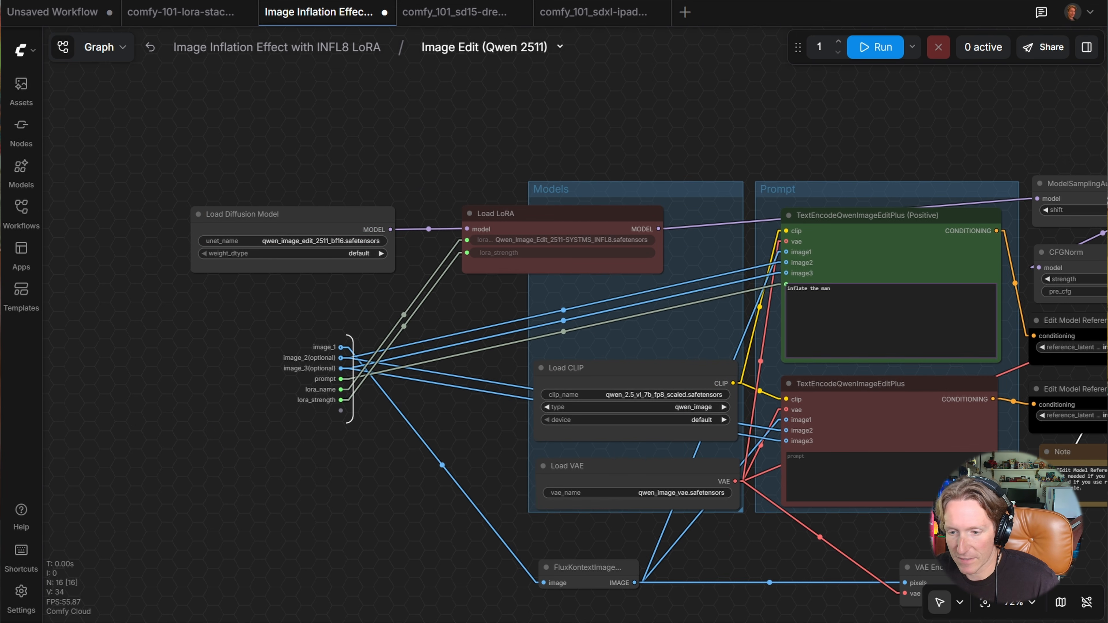
left_click_drag(544, 226, 613, 298)
left_click_drag(220, 222, 560, 221)
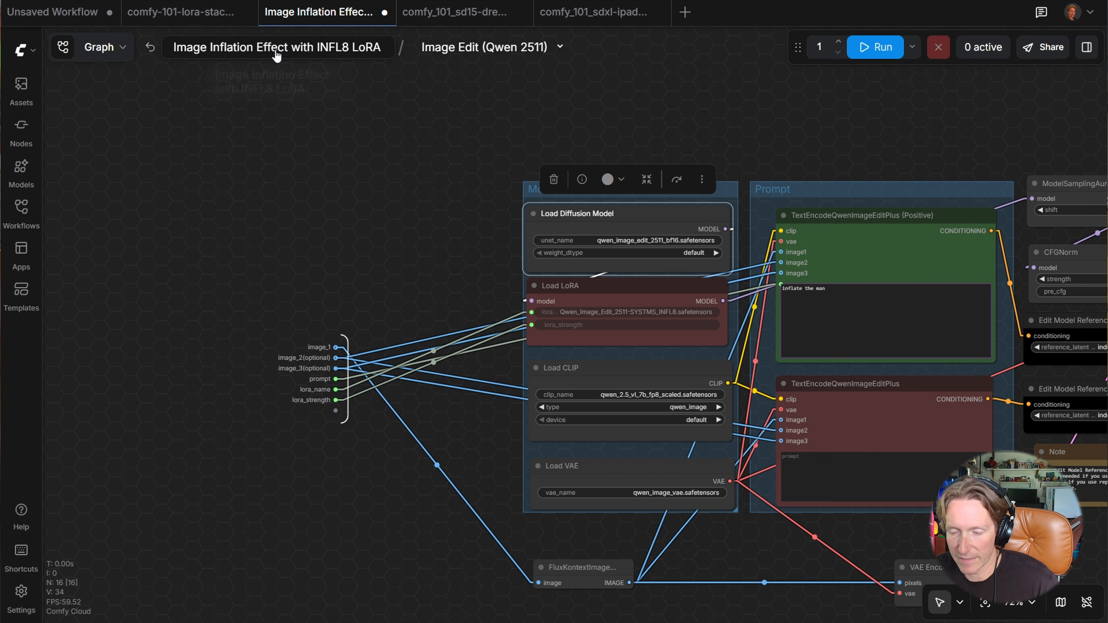
Return to the parent Image Inflation Effect with INFL8 LoRA workflow and inspect the subject wording in the "inflate the man" prompt
left_click(276, 58)
left_click_drag(556, 178, 465, 171)
scroll(466, 183, "up", 4)
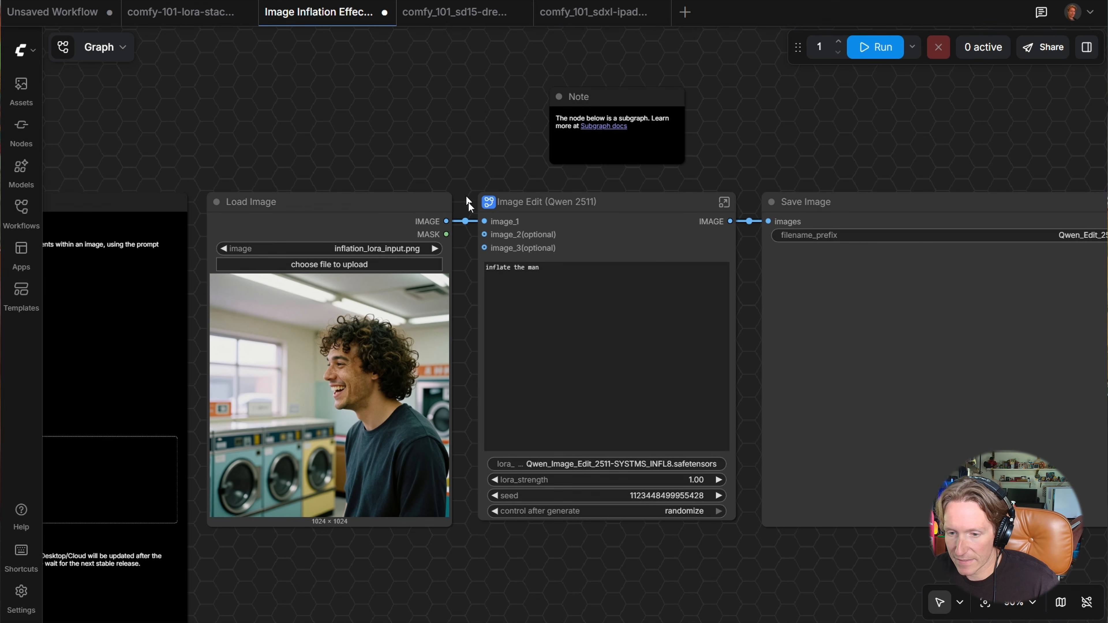
left_click(478, 240)
double_click(478, 241)
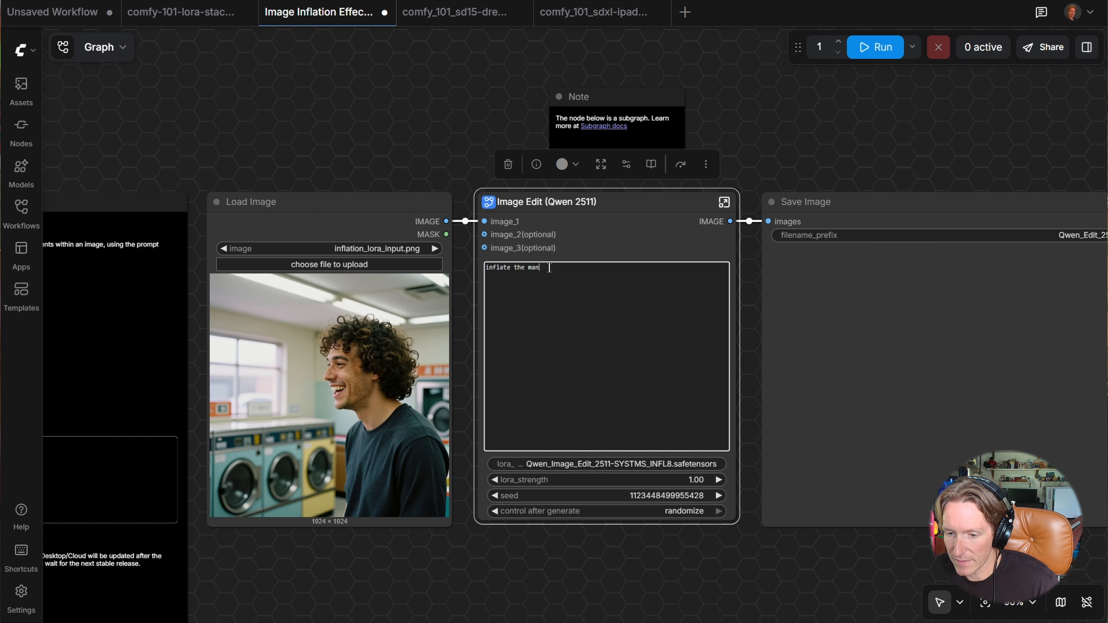
left_click_drag(539, 267, 514, 267)
scroll(644, 548, "down", 3)
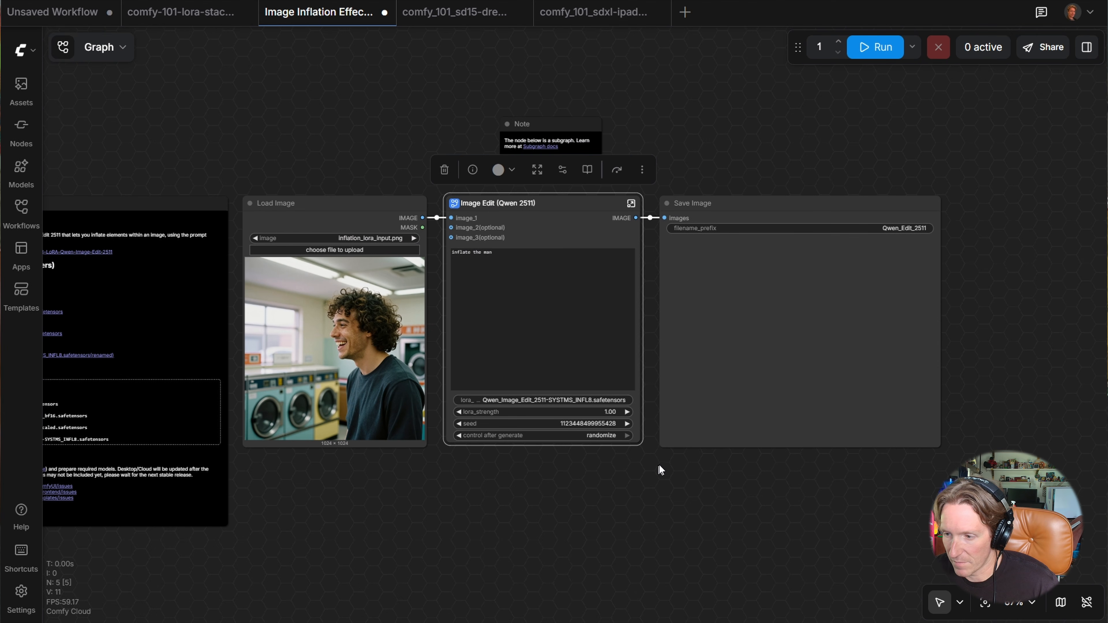
Move the Save Image node down and add a Preview Image node connected to the Image Edit node's IMAGE output
left_click_drag(715, 202, 761, 402)
left_click_drag(636, 218, 974, 374)
left_click(526, 175)
left_click_drag(862, 210, 841, 195)
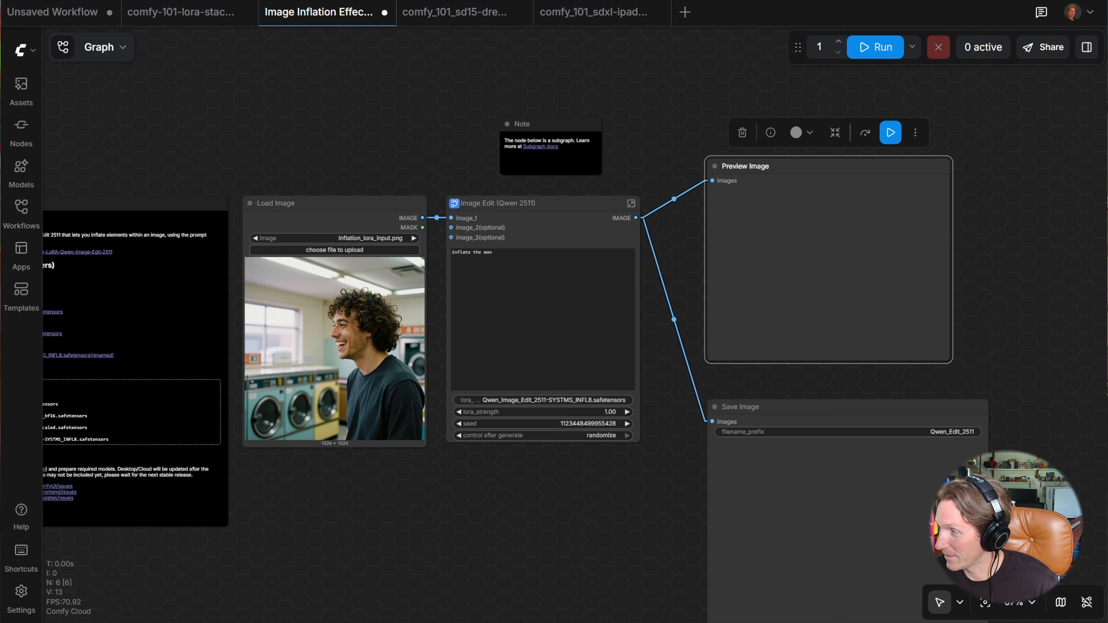
Delete the Save Image node and place the Preview Image node level with the Image Edit node
left_click(763, 407)
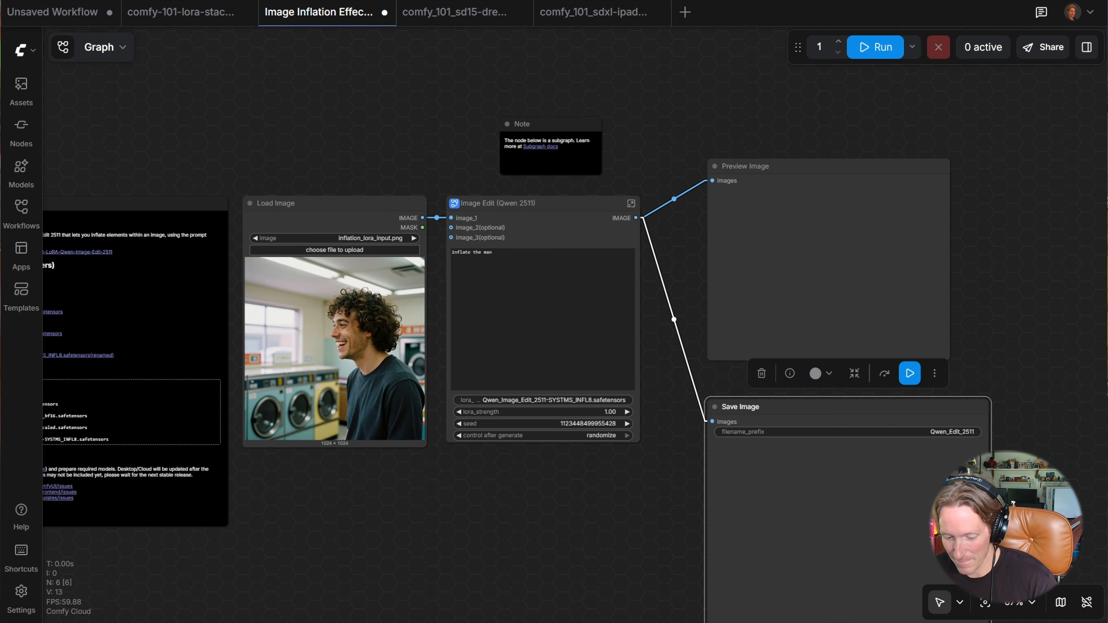
key("Delete")
left_click_drag(638, 217, 770, 420)
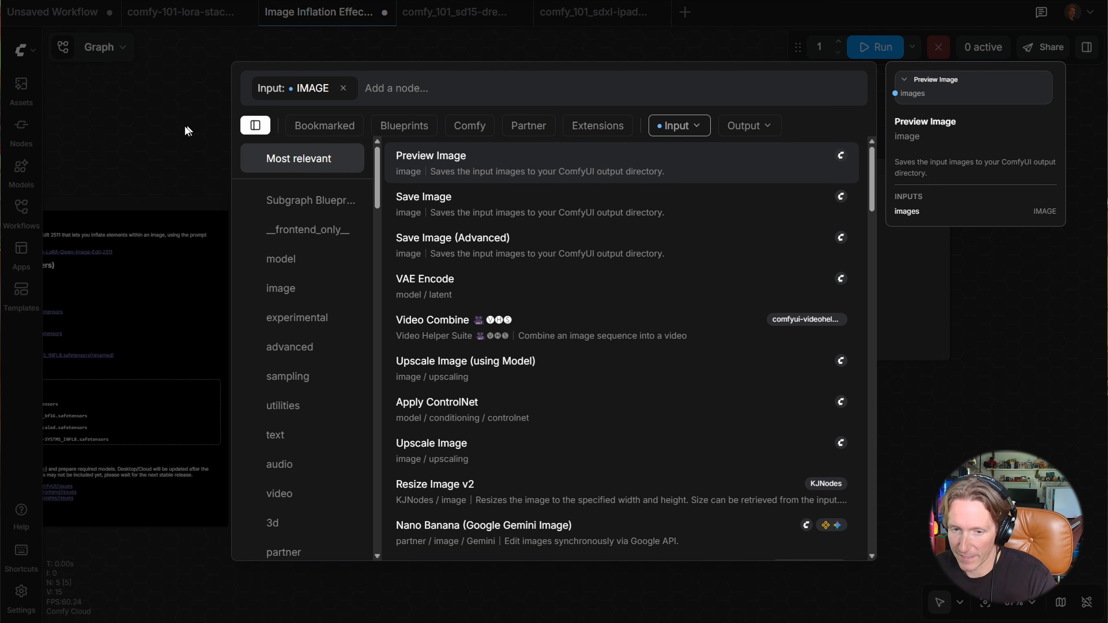
left_click(499, 166)
left_click_drag(760, 225, 743, 246)
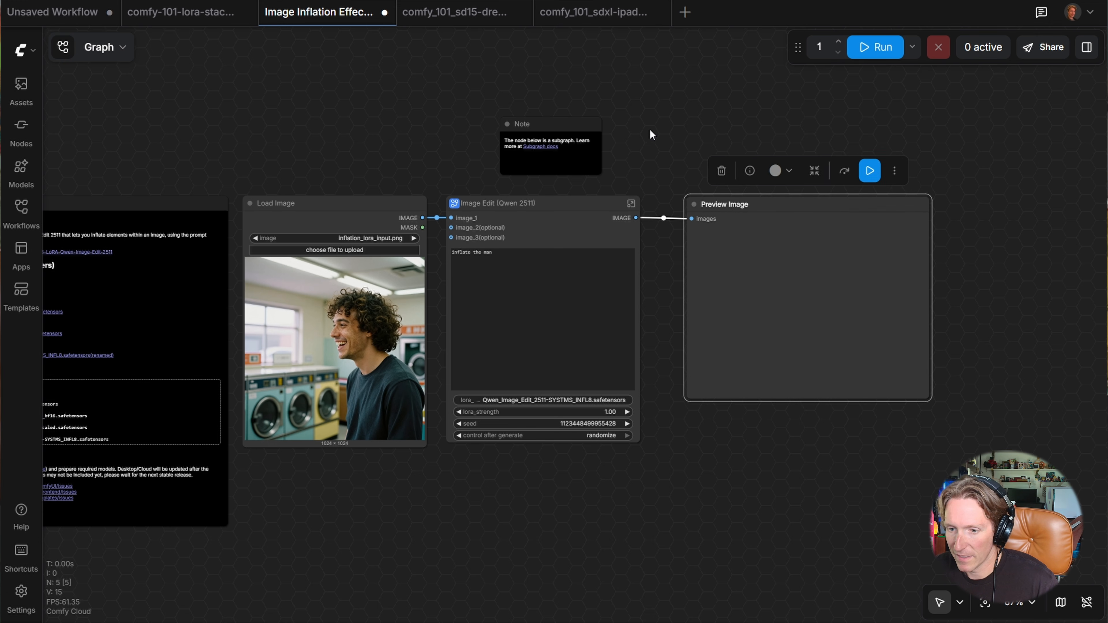
Run the workflow up to the Preview Image node
left_click_drag(650, 134, 783, 141)
left_click(782, 141)
left_click(938, 212)
left_click(1000, 178)
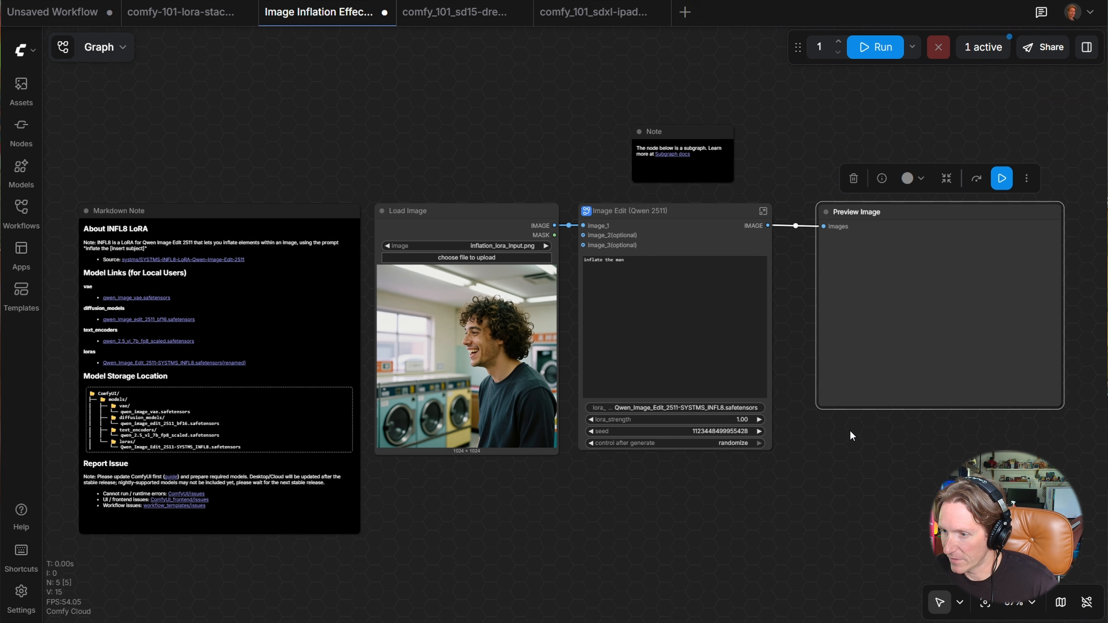
left_click_drag(850, 431, 868, 414)
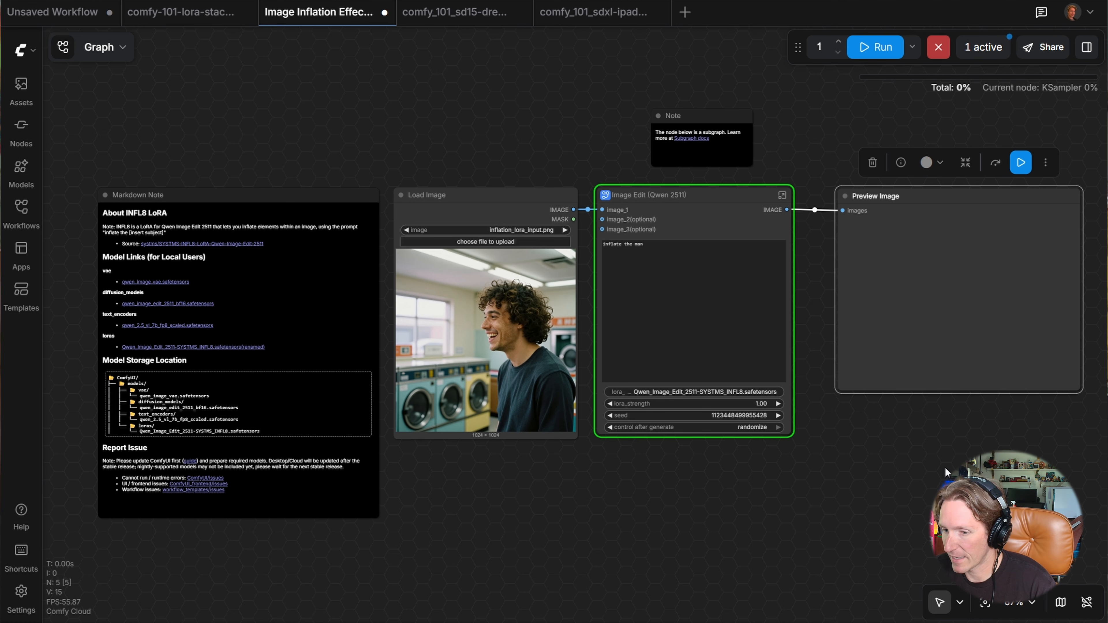
left_click_drag(950, 463, 945, 461)
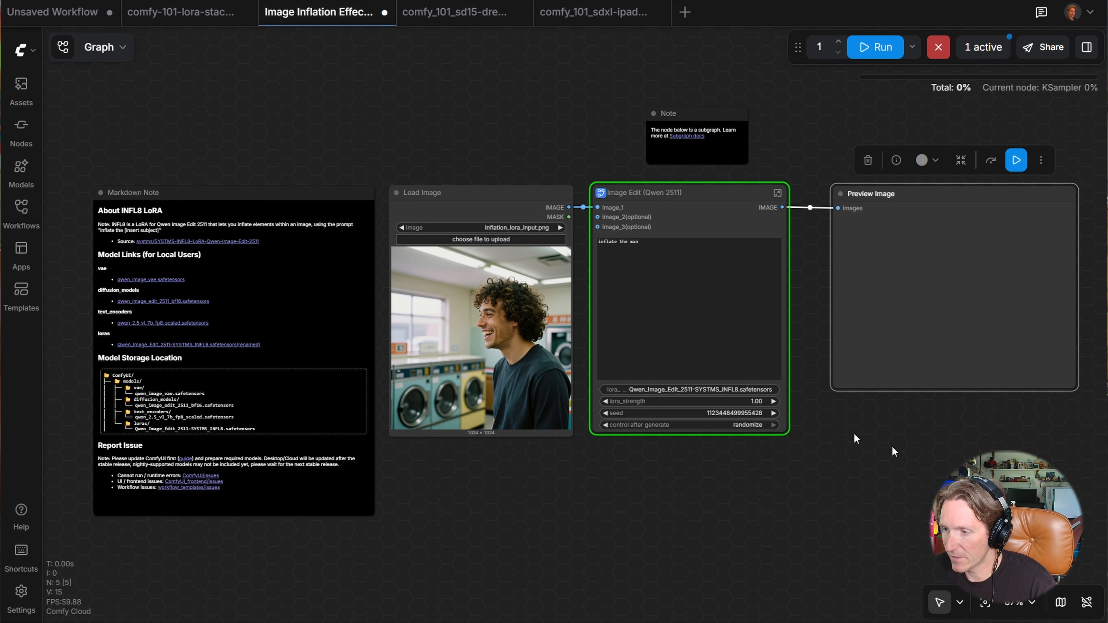
left_click_drag(685, 209, 691, 209)
left_click(912, 442)
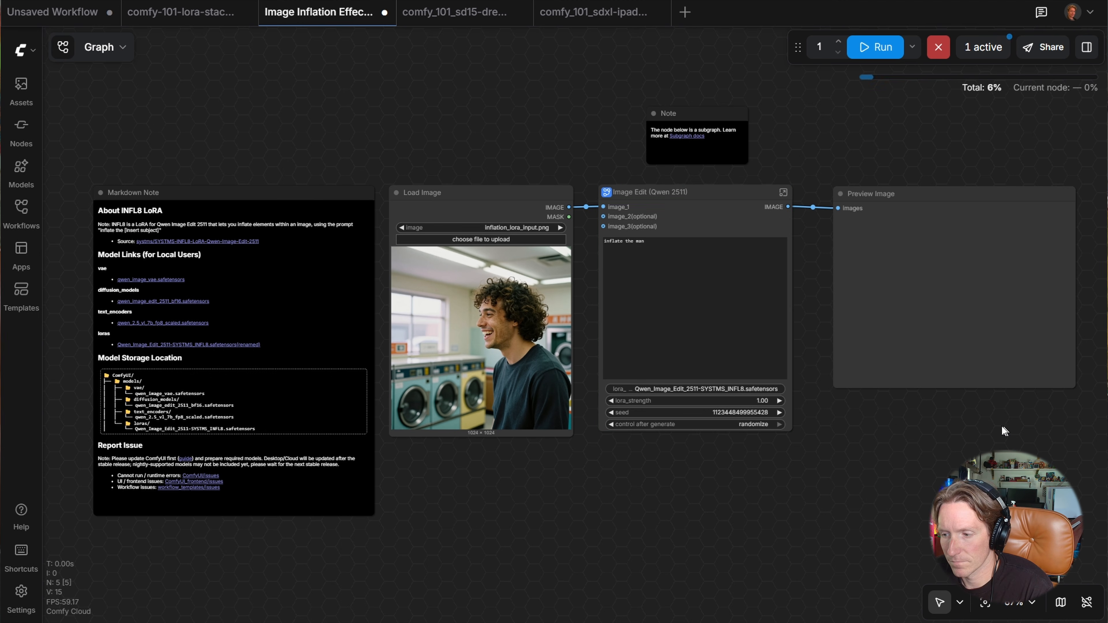
Enlarge the Preview Image node to view the inflated result and align it beside the Image Edit node
scroll(916, 419, "right", 5)
left_click_drag(830, 383, 974, 495)
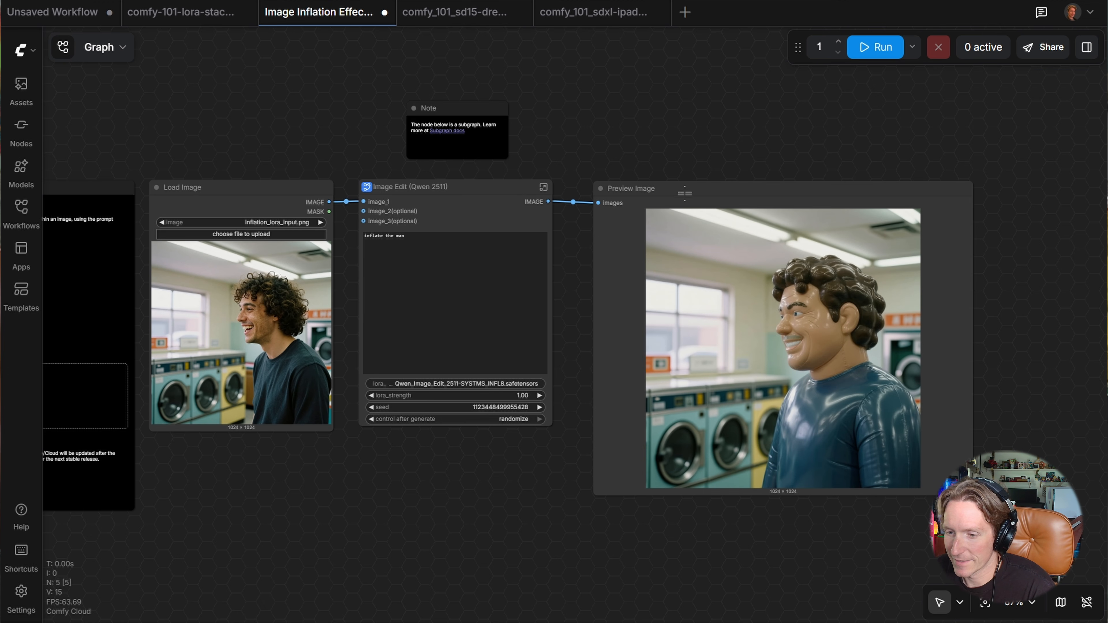
left_click_drag(685, 194, 684, 191)
left_click(583, 128)
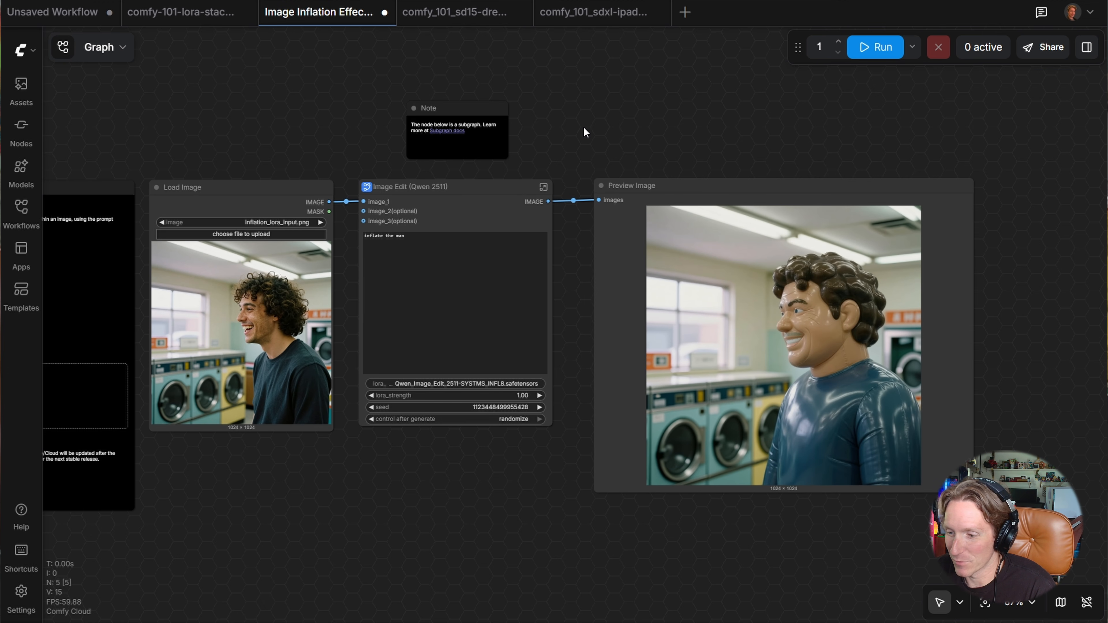
left_click_drag(584, 127, 728, 134)
scroll(681, 137, "down", 2)
scroll(709, 133, "up", 1)
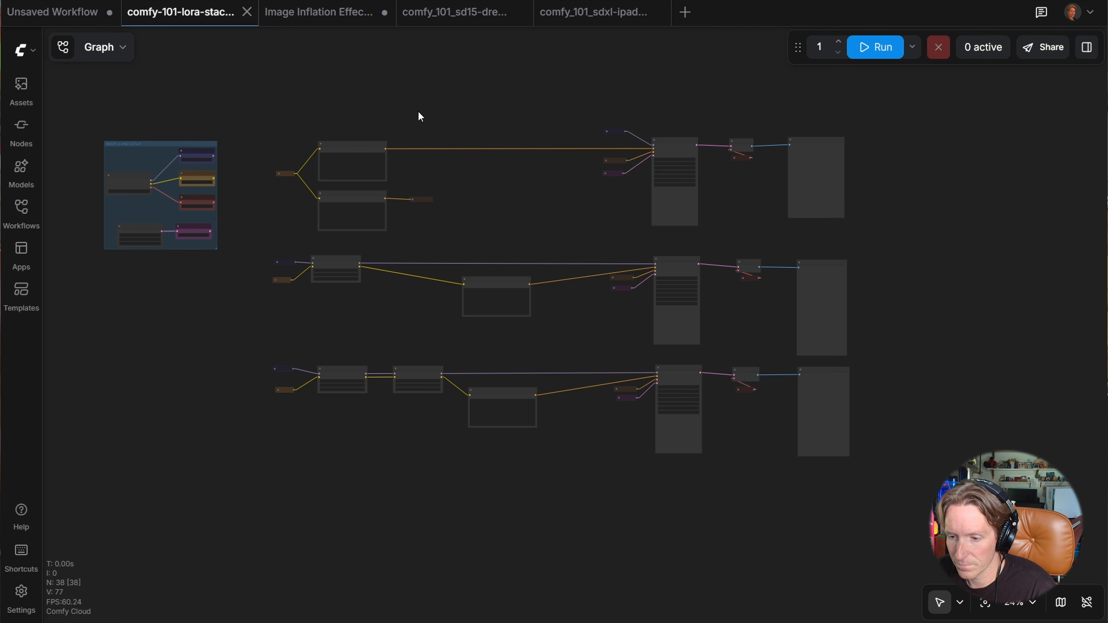
Examine the layout of the LoRA stack workflow and the contents of its MODELS AND SETUP group
left_click_drag(417, 111, 473, 133)
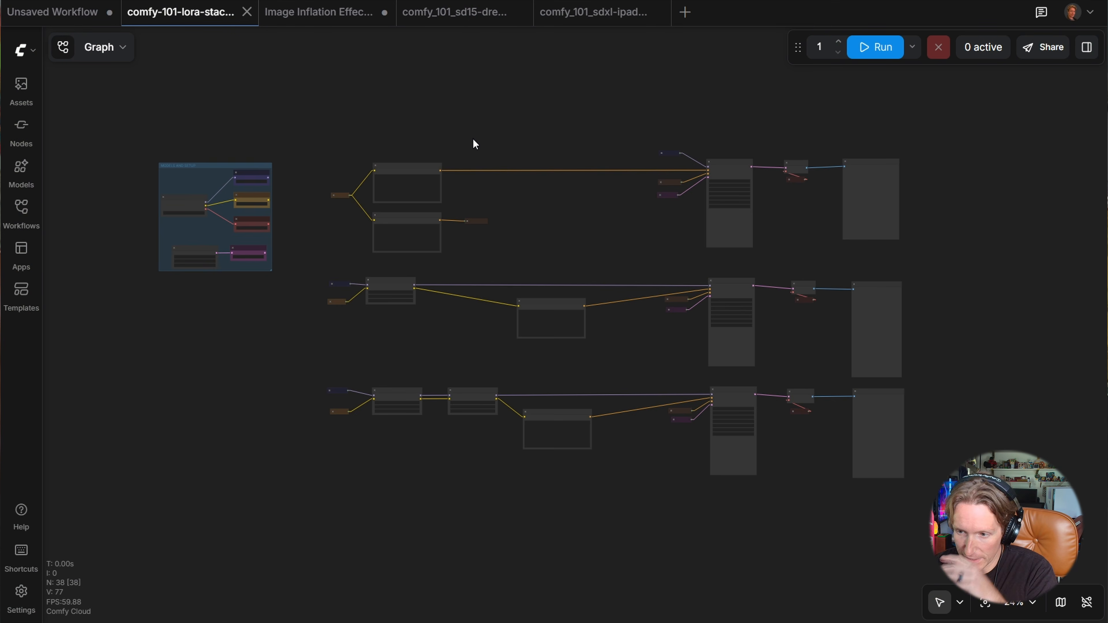
scroll(445, 153, "up", 3)
scroll(410, 160, "up", 5)
left_click_drag(112, 174, 403, 177)
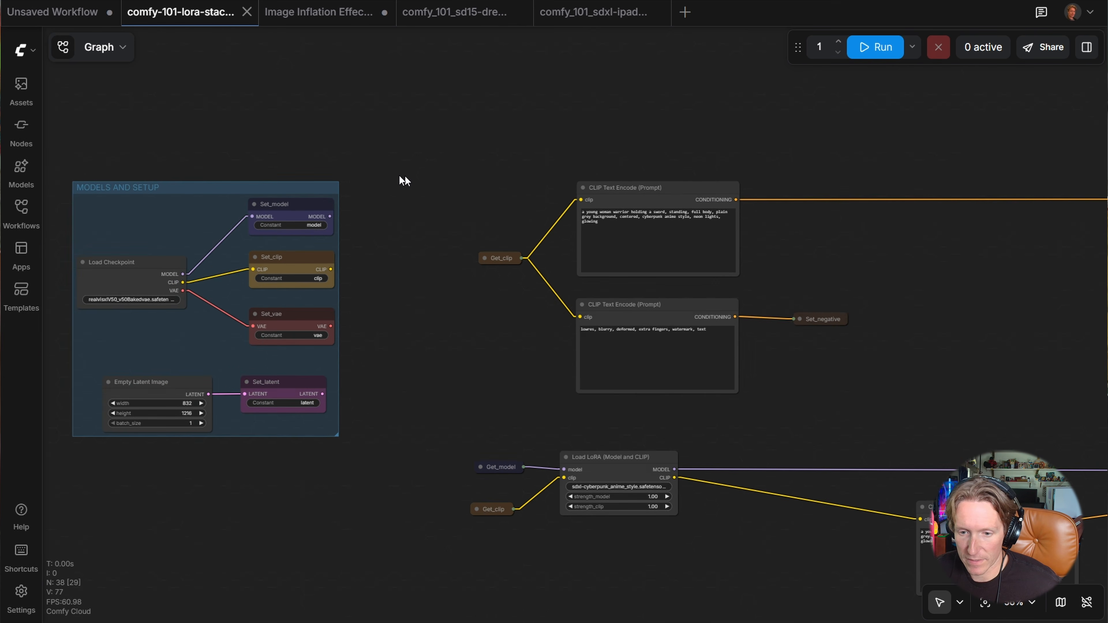
scroll(401, 175, "up", 1)
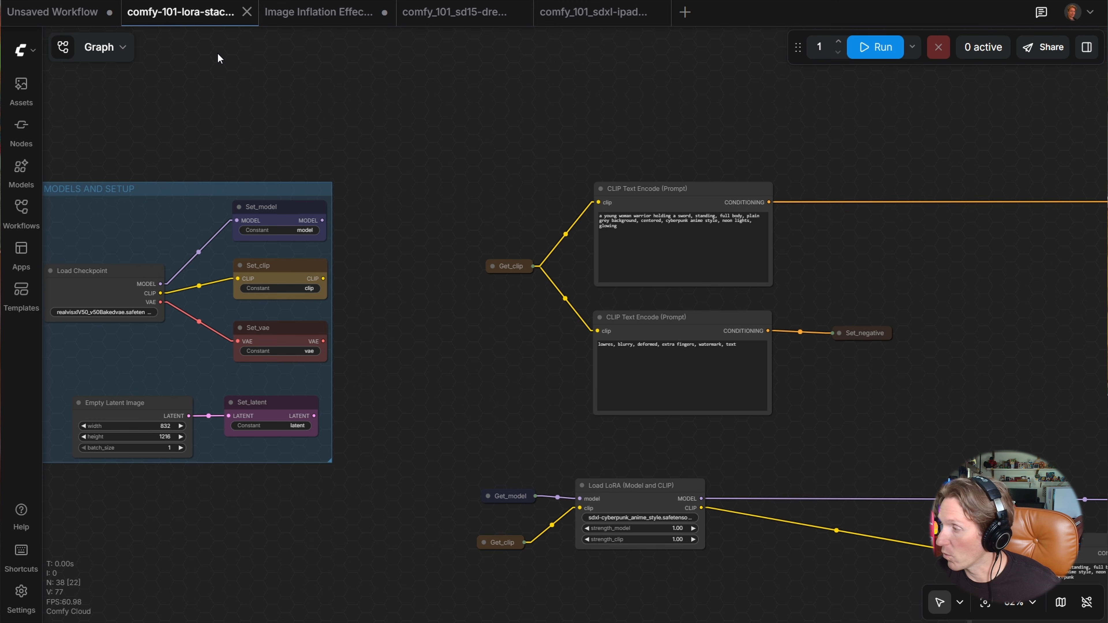
left_click_drag(268, 90, 372, 74)
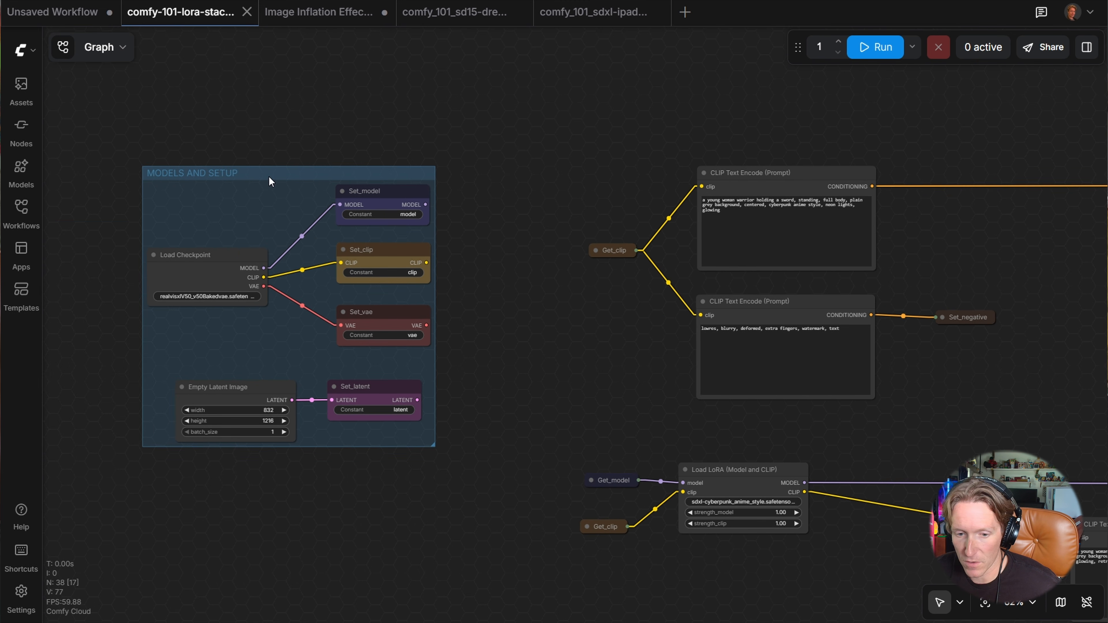
left_click_drag(479, 128, 83, 503)
left_click(468, 424)
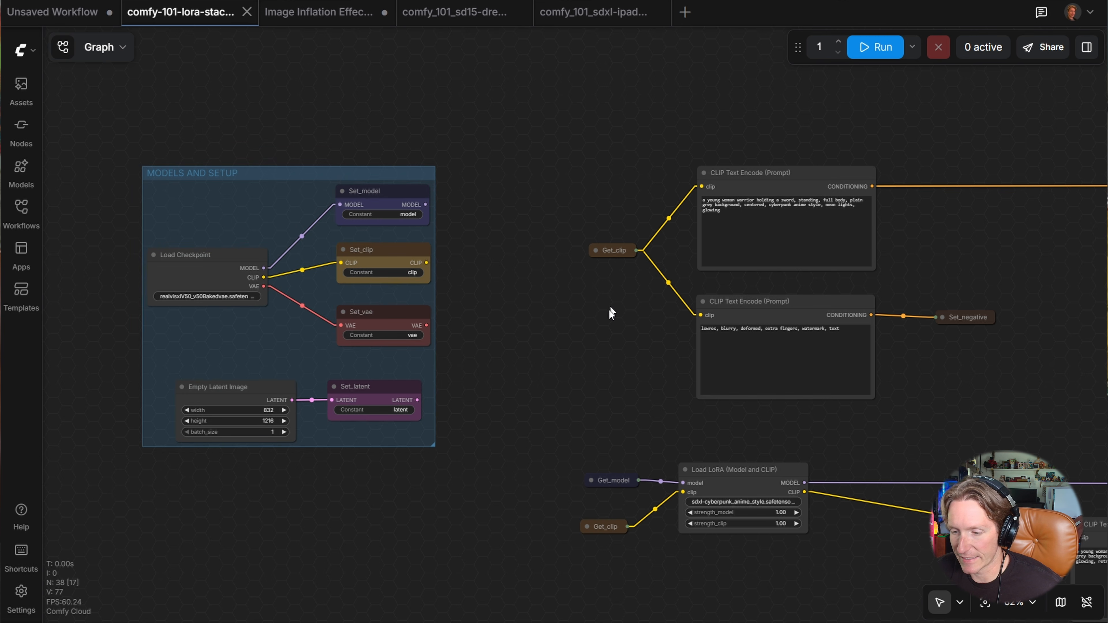
Highlight "cyberpunk anime style, neon lights, glowing" in the first row's positive CLIP Text Encode prompt
left_click_drag(606, 315, 583, 317)
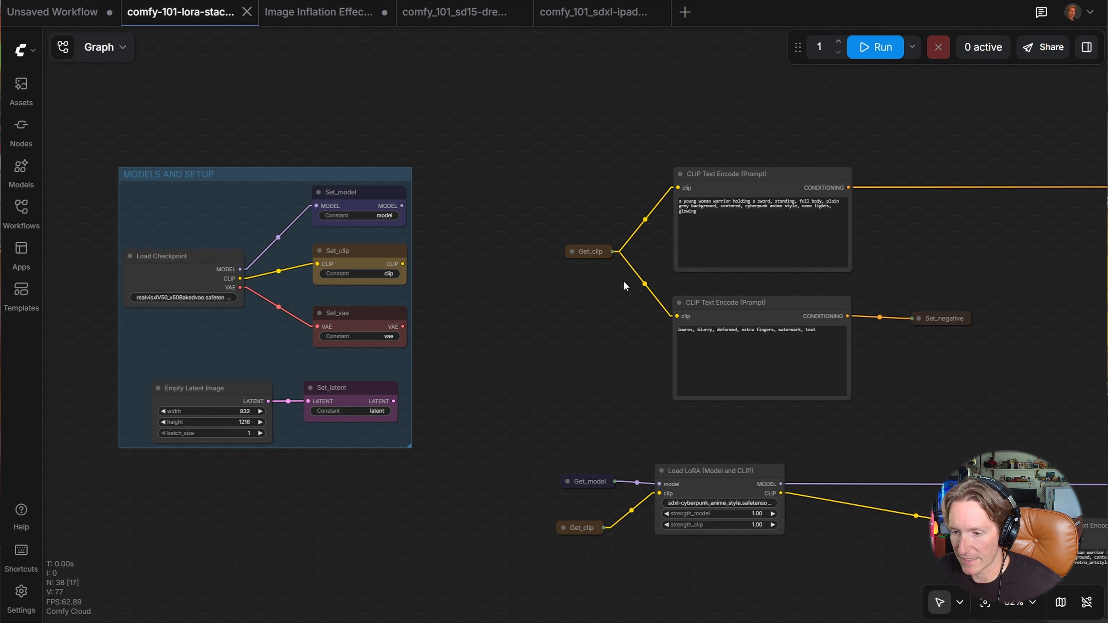
left_click_drag(626, 285, 318, 283)
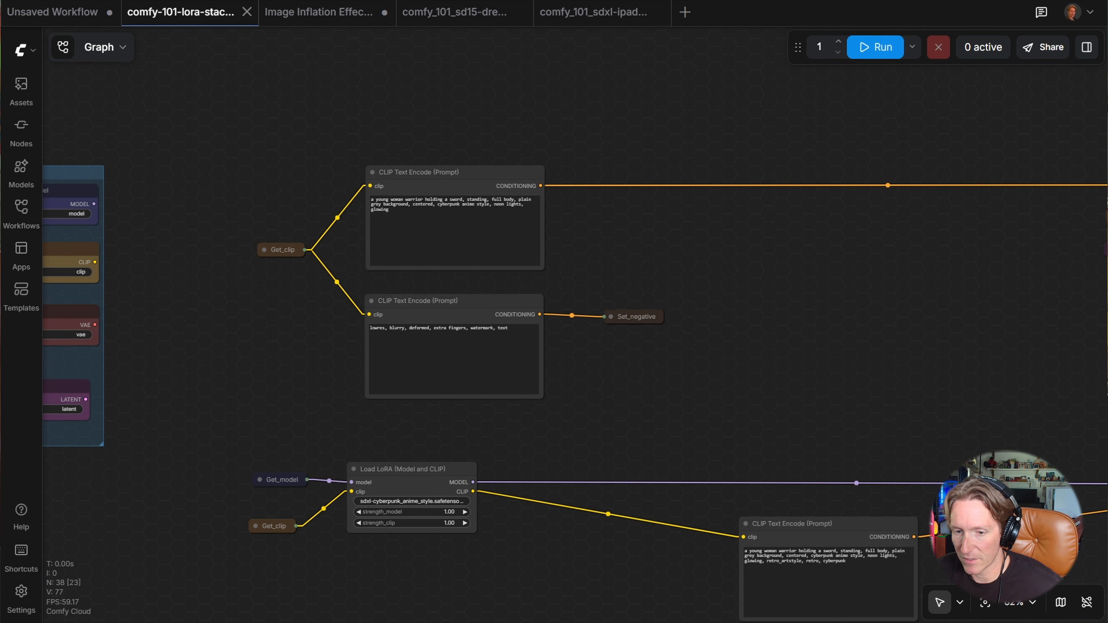
left_click(420, 192)
scroll(348, 194, "up", 5)
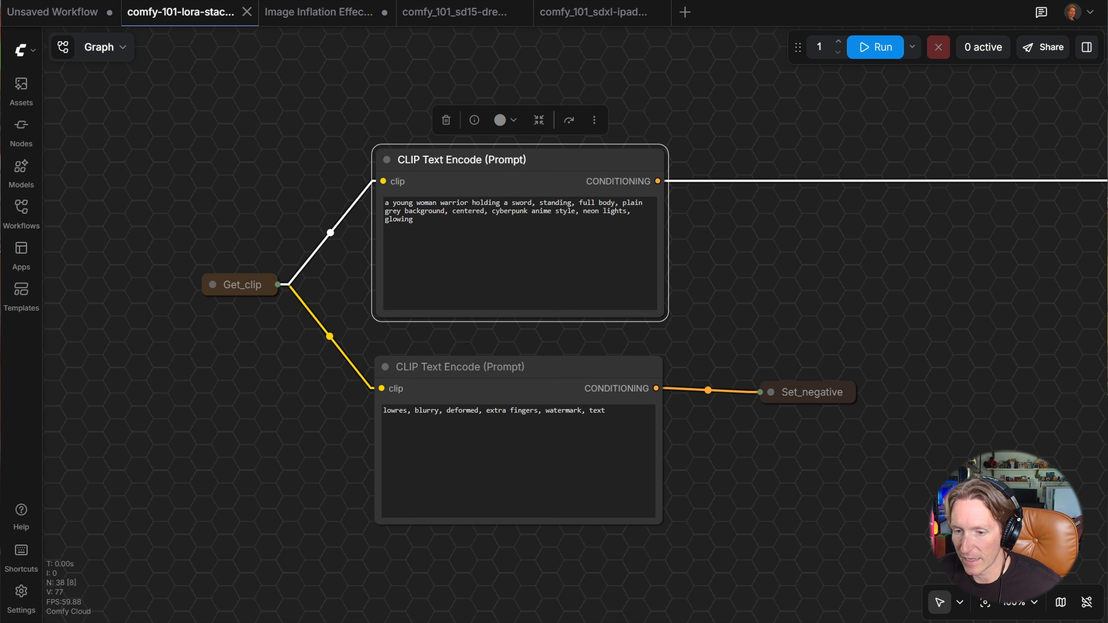
left_click_drag(414, 220, 491, 211)
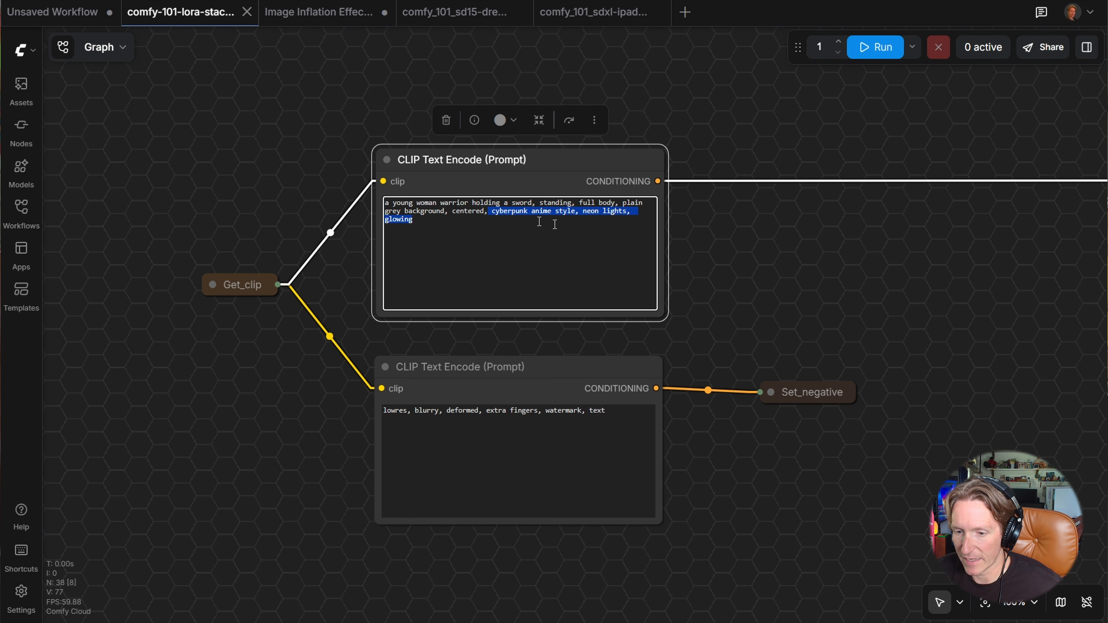
Run the first row of the workflow up to the Cyberpunk preview node
scroll(555, 224, "down", 3)
left_click(843, 281)
scroll(843, 281, "down", 4)
left_click_drag(843, 281, 349, 273)
left_click_drag(972, 289, 650, 297)
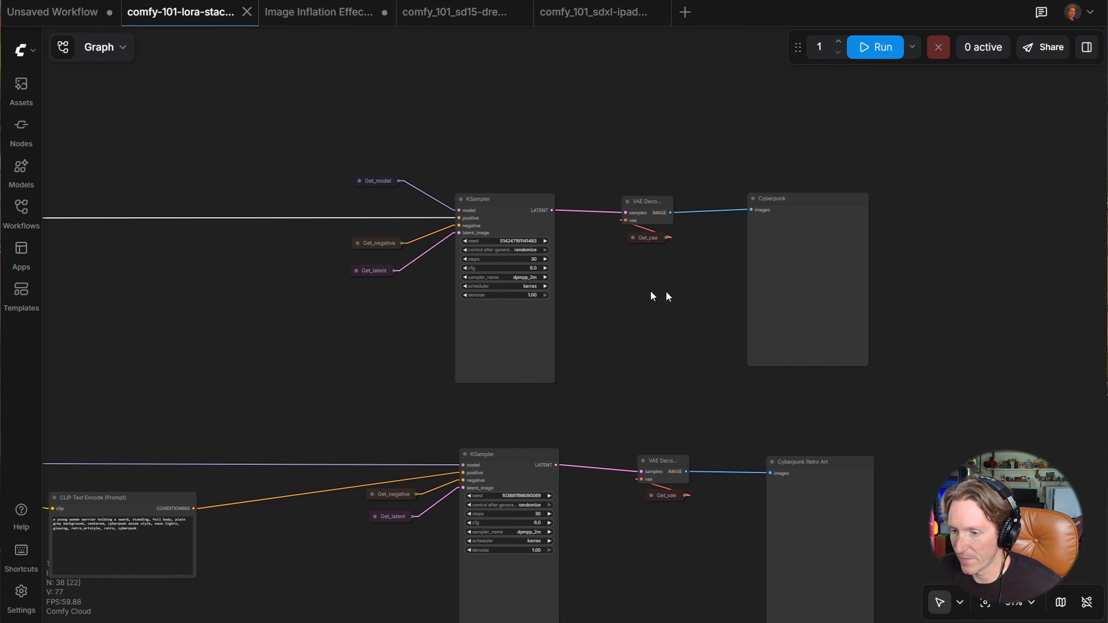
scroll(742, 284, "right", 1)
left_click(787, 267)
left_click(854, 169)
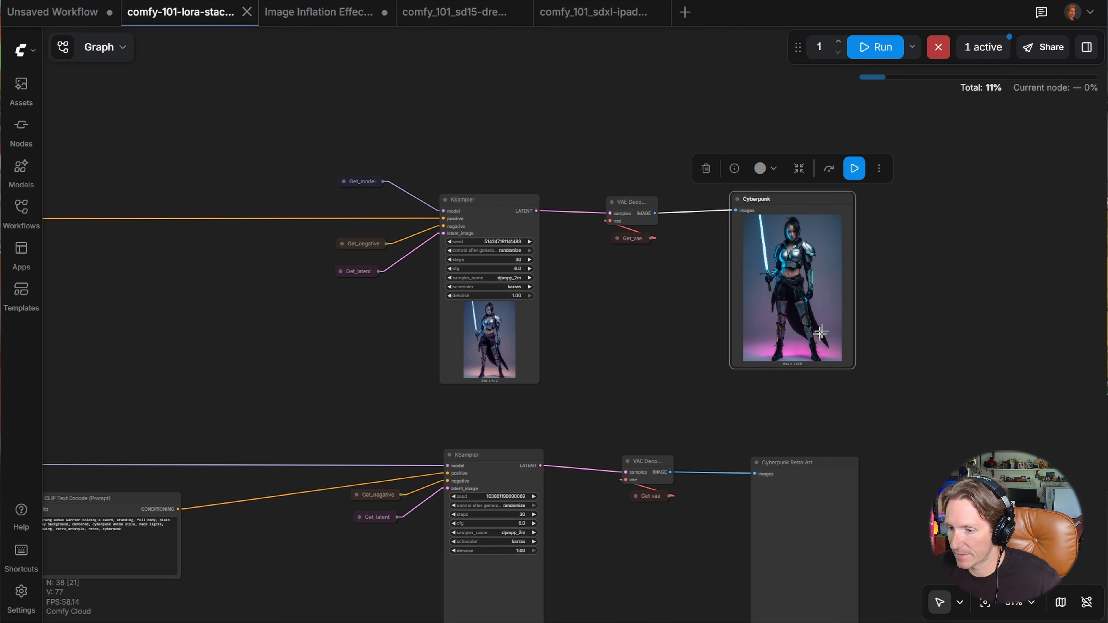
Enlarge the Cyberpunk preview node to view the generated warrior image at a larger size
scroll(820, 272, "up", 11)
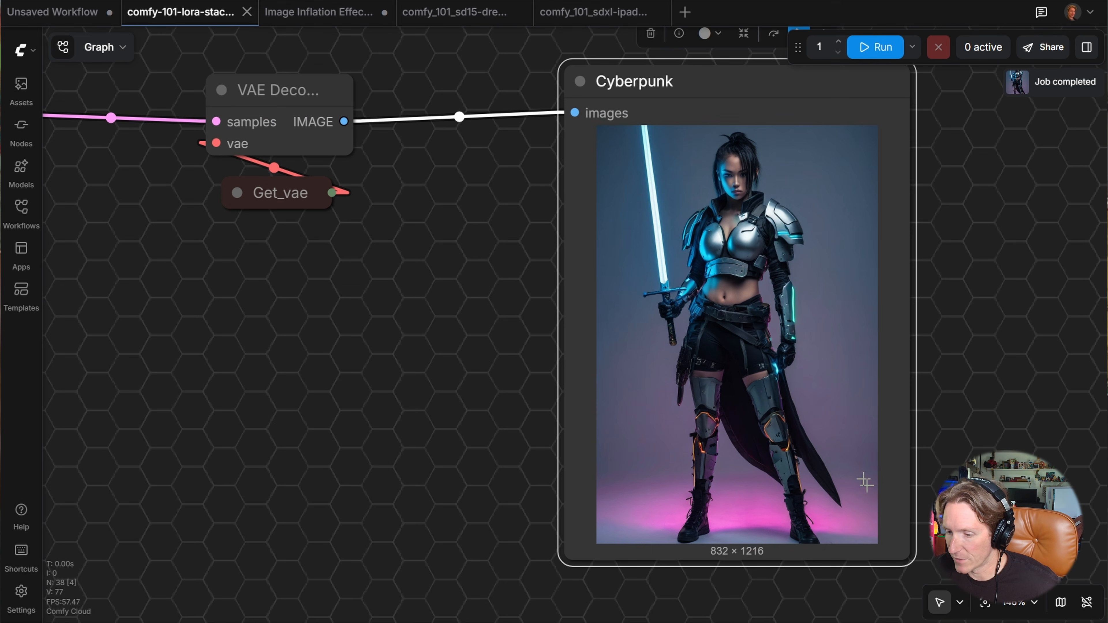
scroll(861, 476, "down", 4)
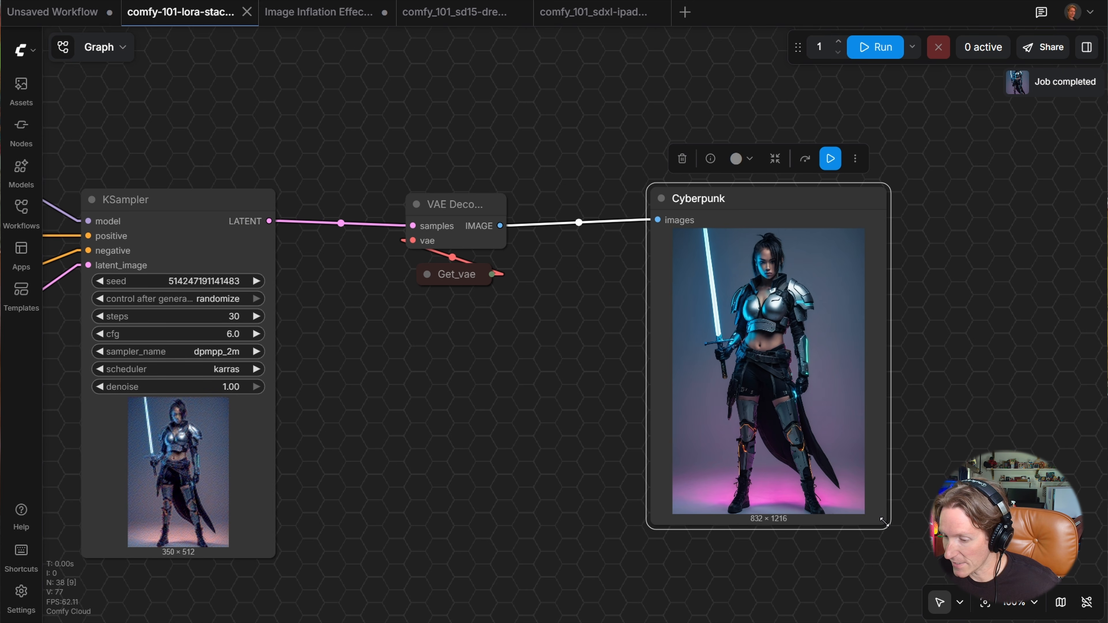
left_click_drag(884, 522, 934, 566)
left_click_drag(627, 442, 513, 361)
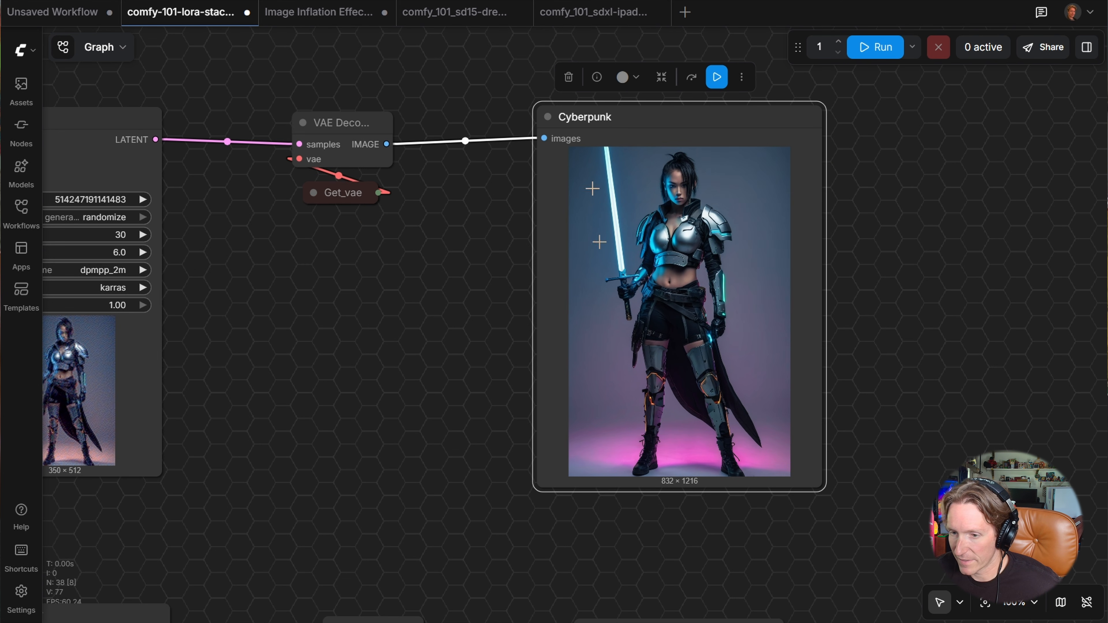
Nudge the second row's Load LoRA (Model and CLIP) node level with the Get_model node
scroll(543, 421, "down", 7)
scroll(428, 460, "up", 1)
left_click_drag(422, 461, 725, 328)
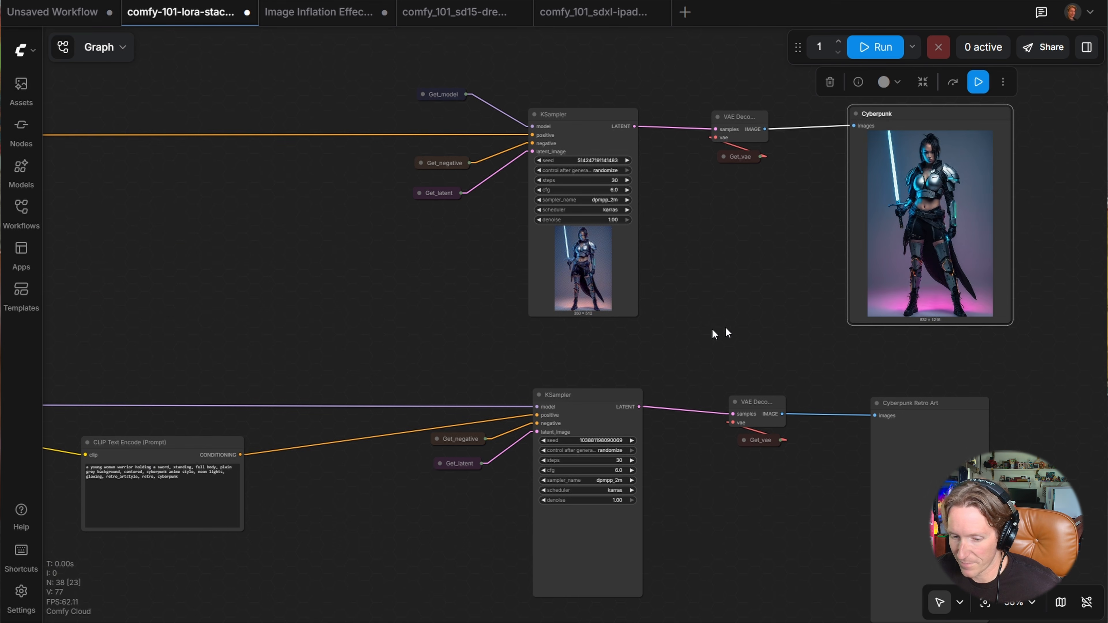
scroll(714, 332, "down", 3)
left_click_drag(204, 324, 448, 258)
scroll(344, 294, "up", 5)
left_click_drag(347, 298, 580, 269)
left_click_drag(450, 300, 471, 296)
scroll(379, 312, "up", 3)
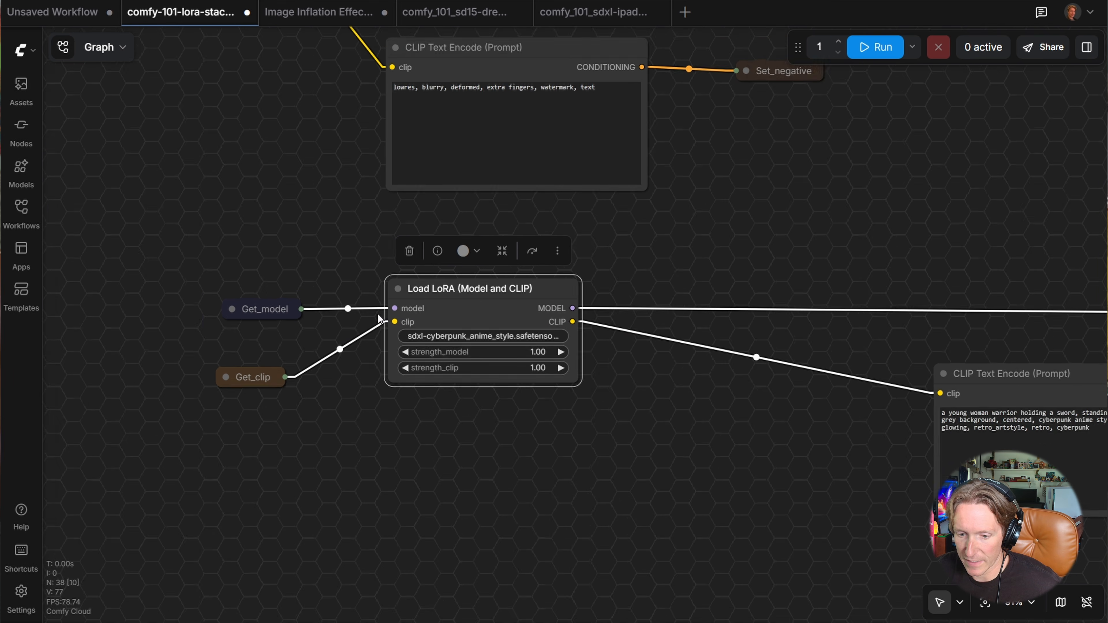
scroll(378, 315, "up", 1)
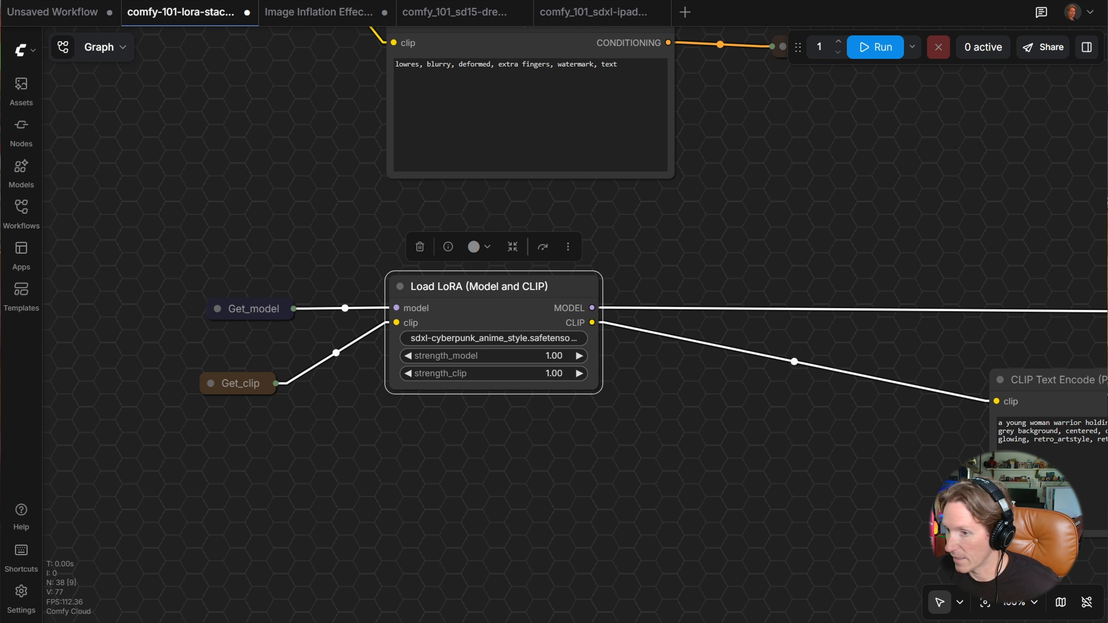
left_click_drag(465, 292, 467, 295)
Search the node library for "load lora", view the Load LoRA (Model and CLIP) description, and close the search without adding a node
double_click(495, 463)
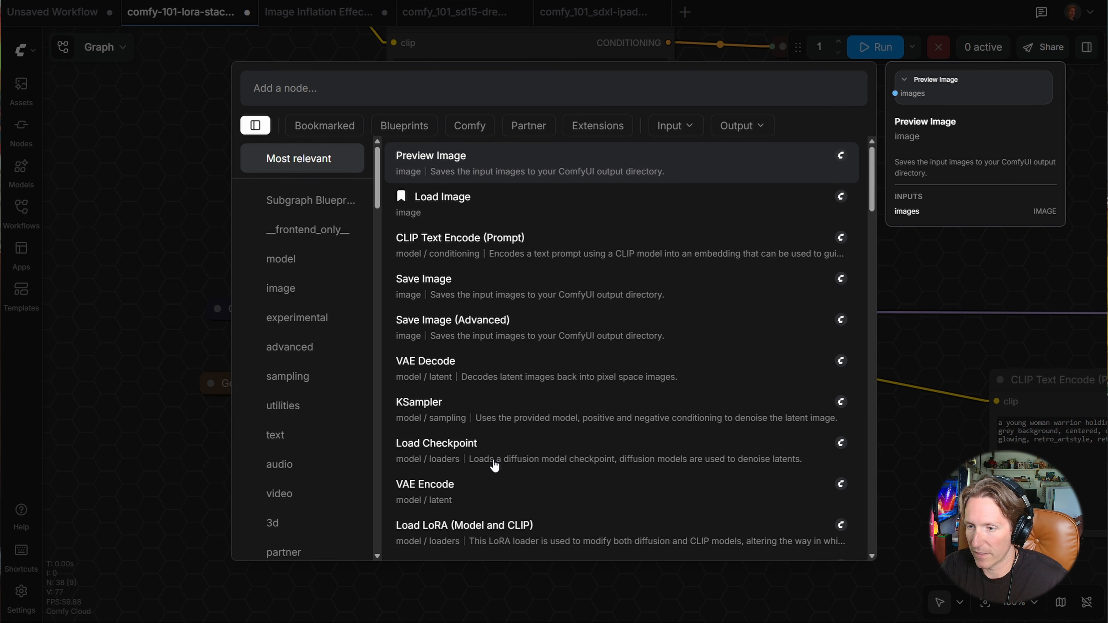
type("load lora")
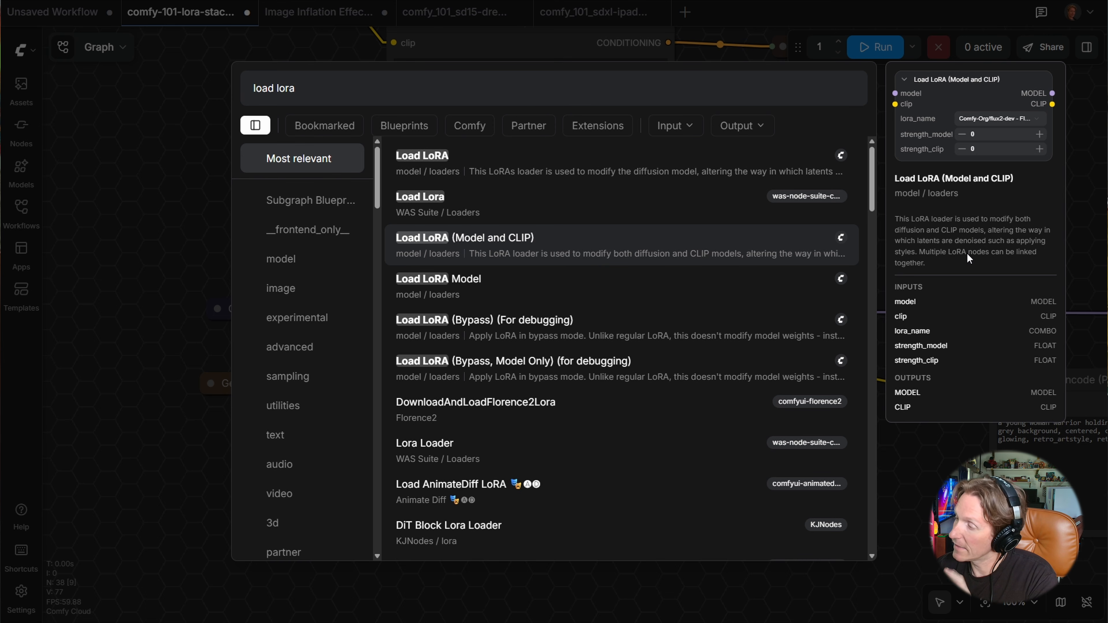
left_click(128, 274)
left_click_drag(502, 312, 506, 309)
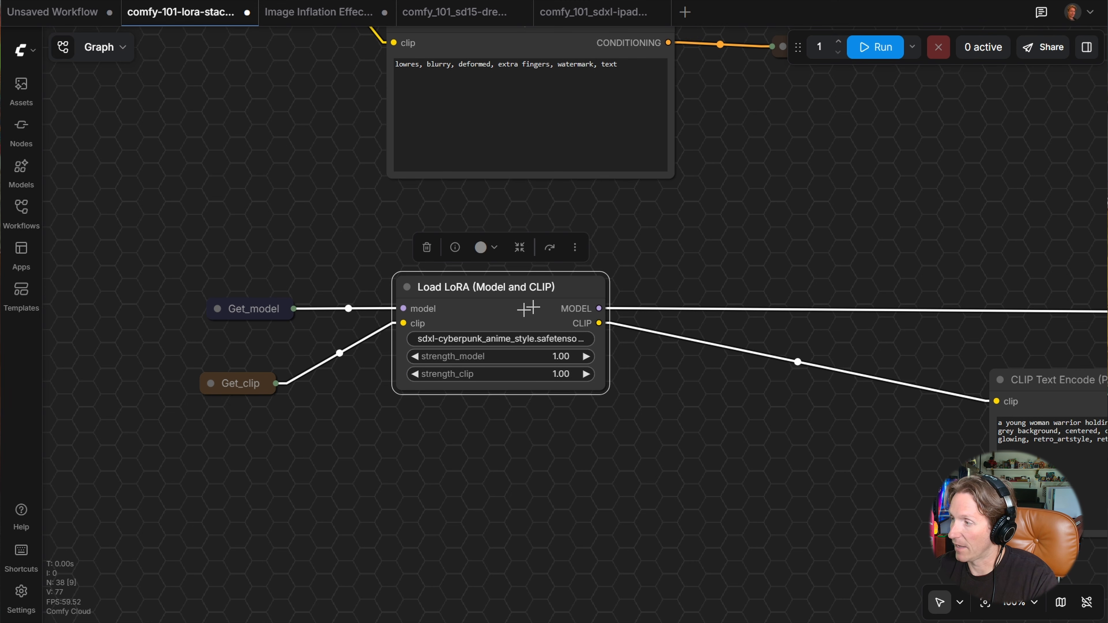
Highlight the base prompt and the trigger words "retro_artstyle, retro, cyberpunk" in the second row's CLIP Text Encode node
scroll(550, 408, "down", 3)
scroll(616, 429, "down", 5)
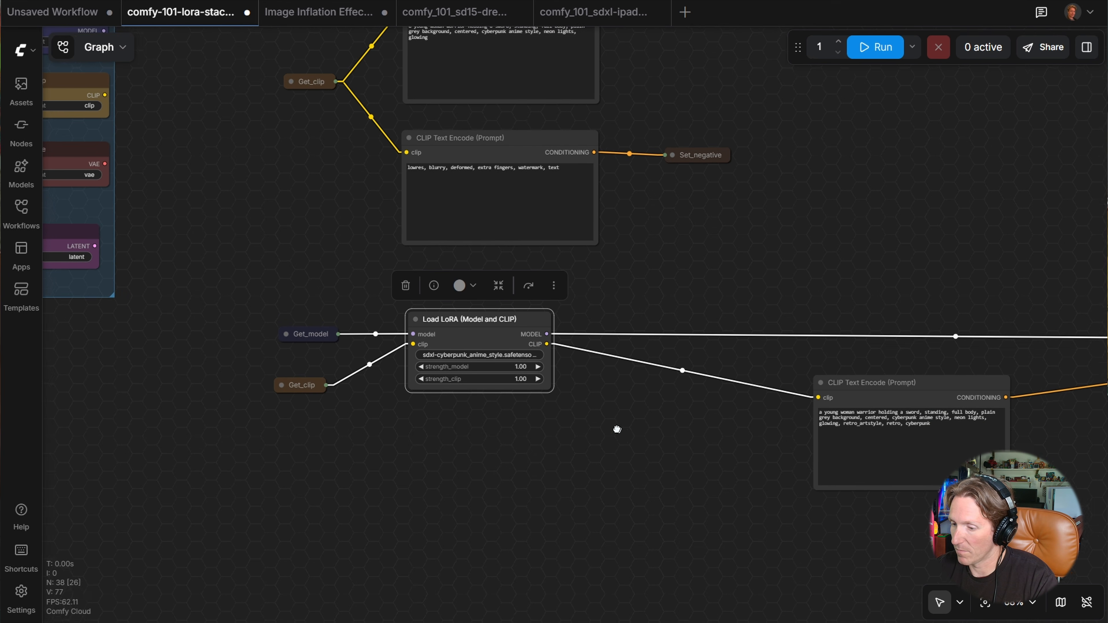
scroll(460, 392, "up", 8)
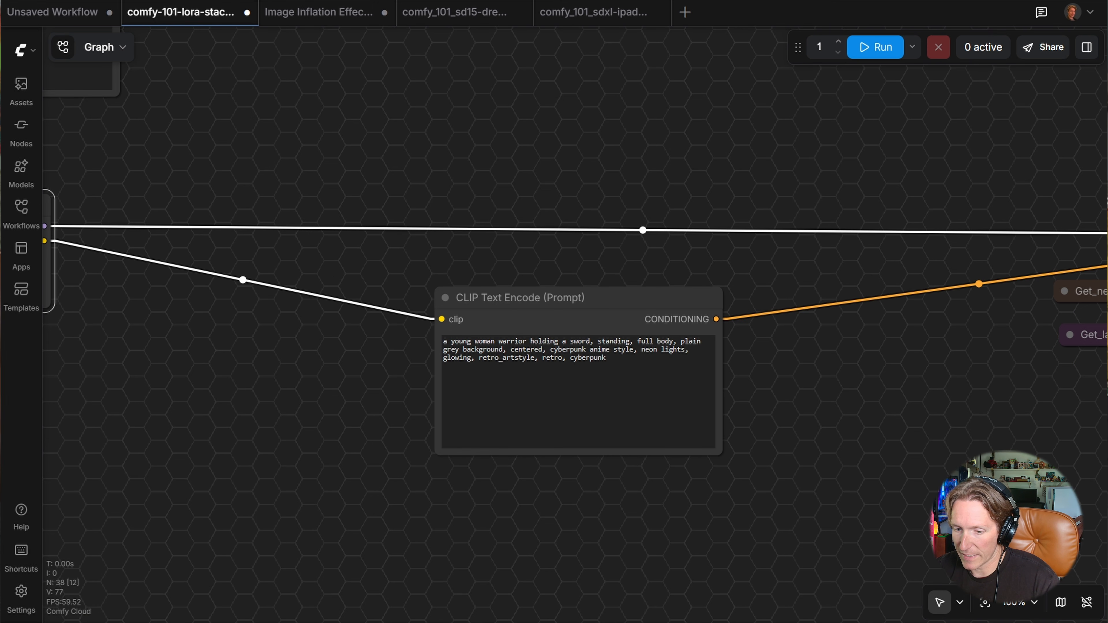
left_click_drag(443, 340, 475, 357)
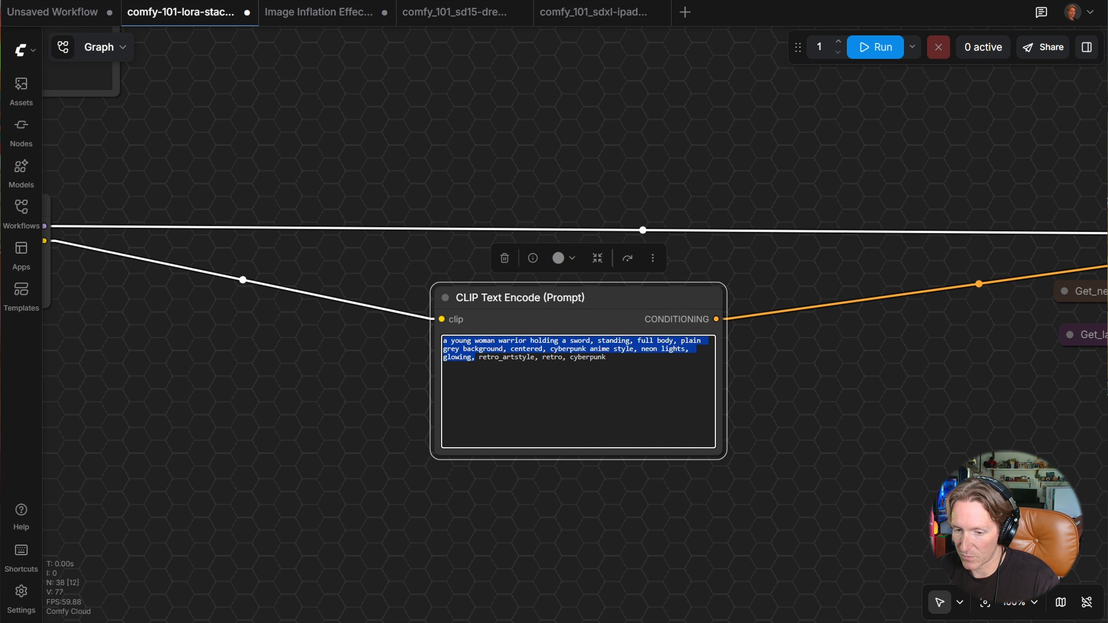
left_click_drag(611, 357, 476, 355)
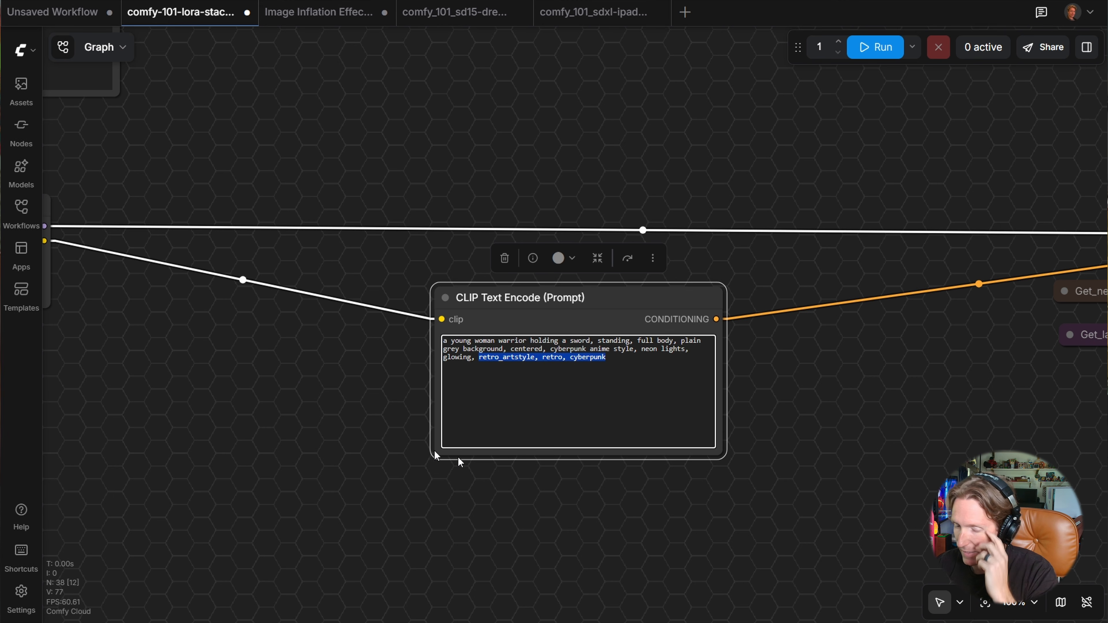
Align the second row's VAE Decode and Get_vae nodes with the KSampler and move the Cyberpunk Retro Art node closer to them
scroll(697, 447, "down", 10)
scroll(570, 397, "up", 5)
scroll(584, 393, "up", 5)
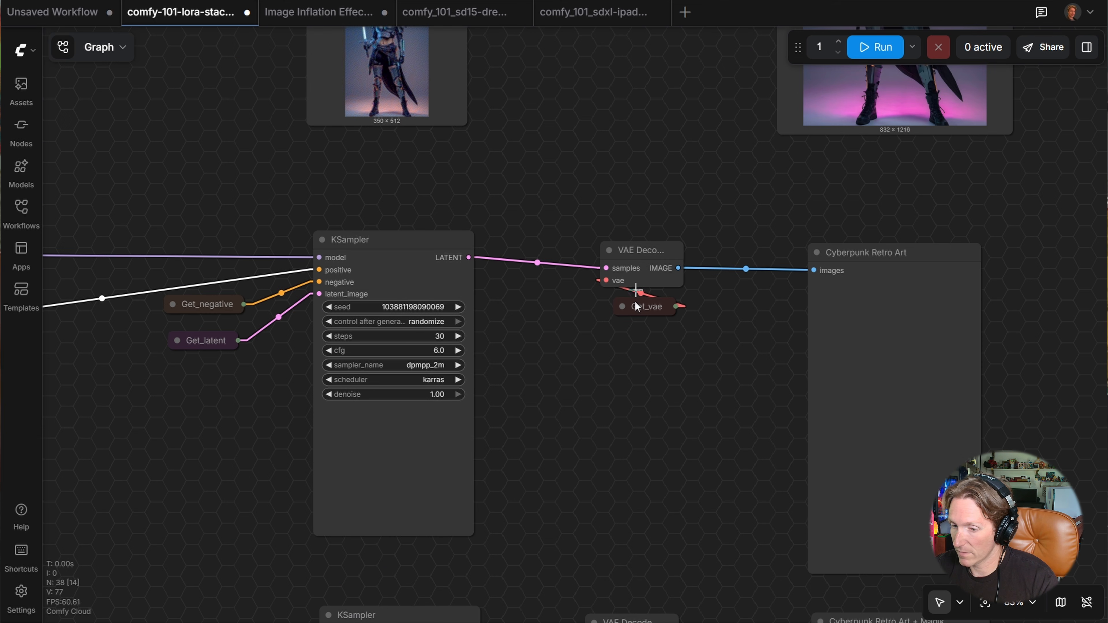
left_click(678, 306)
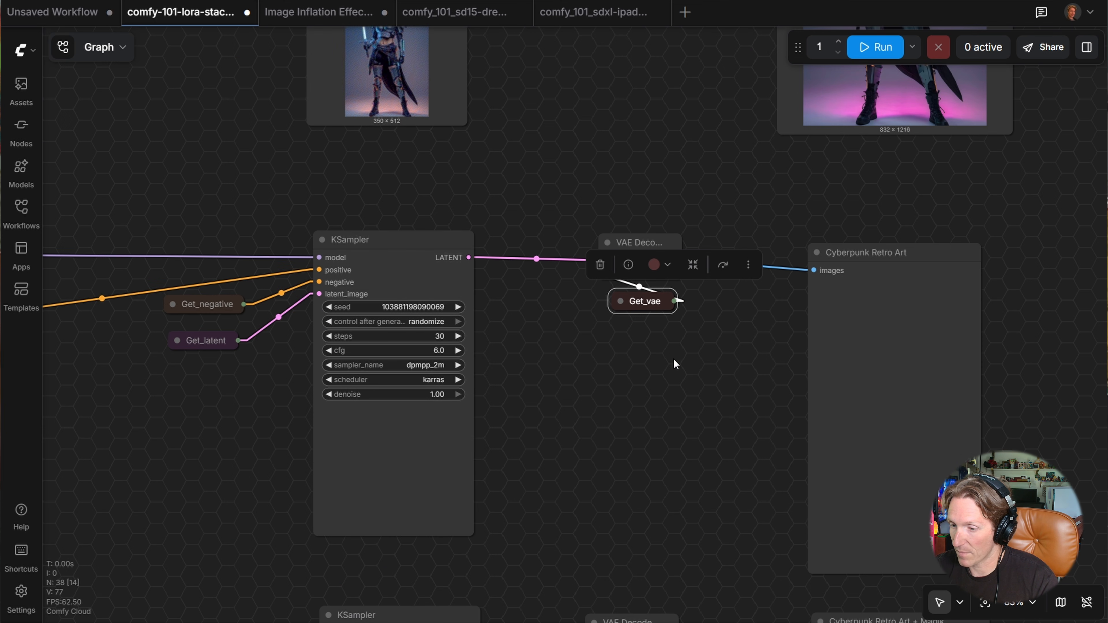
left_click_drag(817, 318, 792, 311)
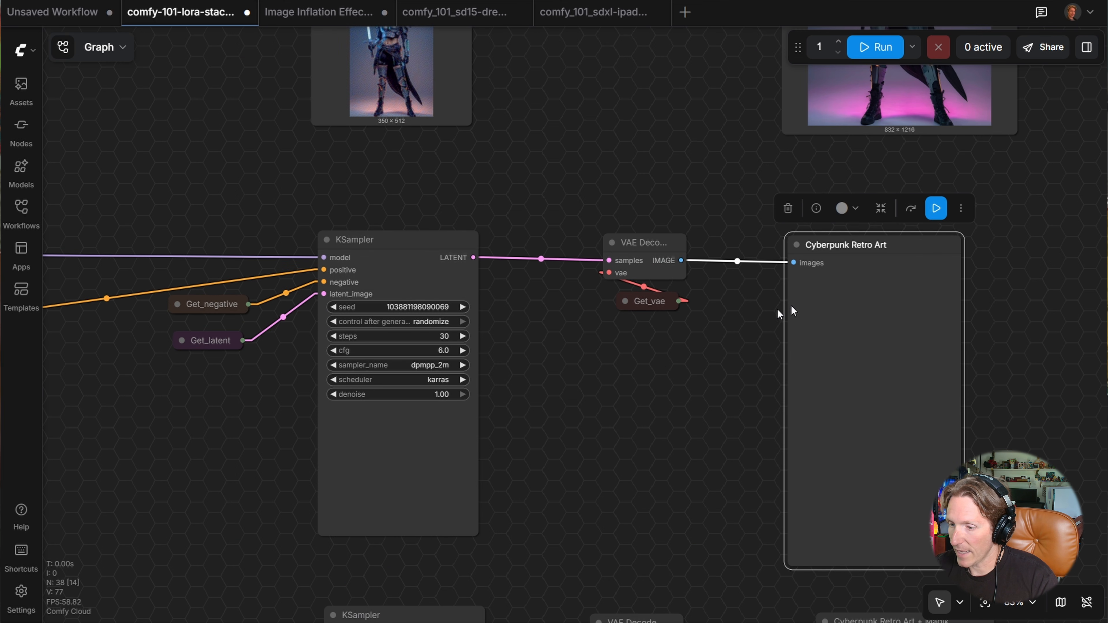
Run the workflow up to the Cyberpunk Retro Art node and enlarge that node to inspect the image
left_click(935, 208)
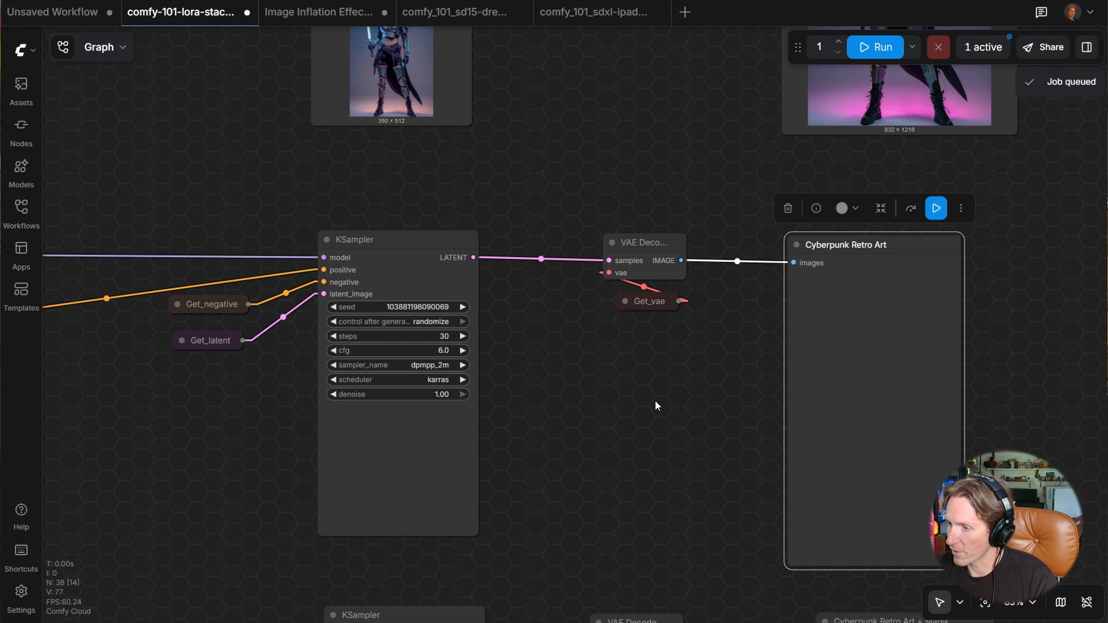
scroll(662, 406, "down", 3)
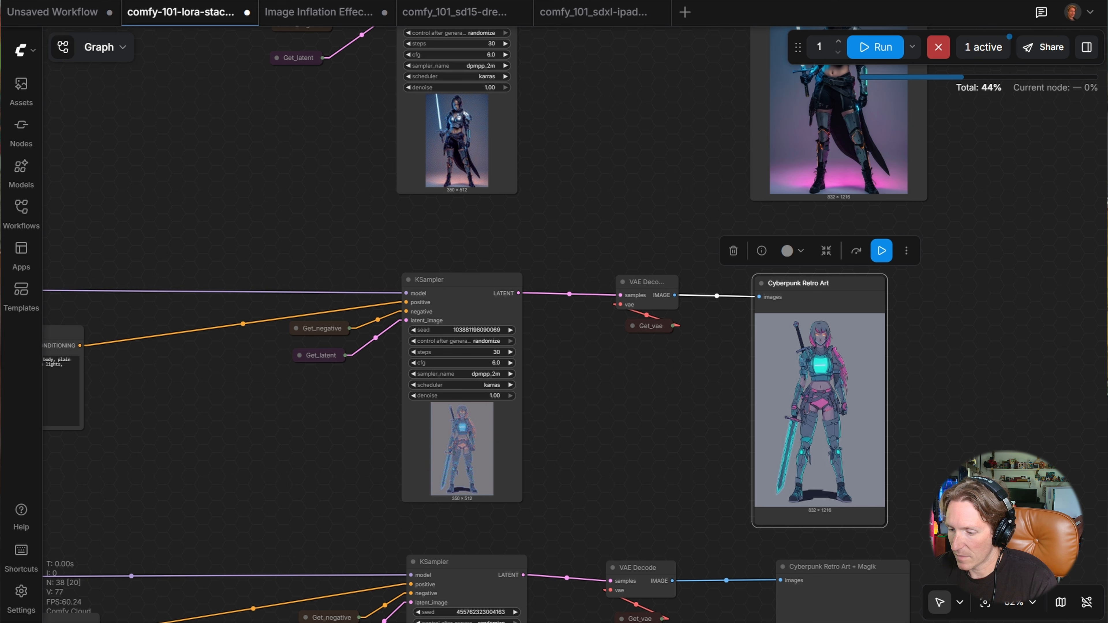
scroll(907, 371, "up", 8)
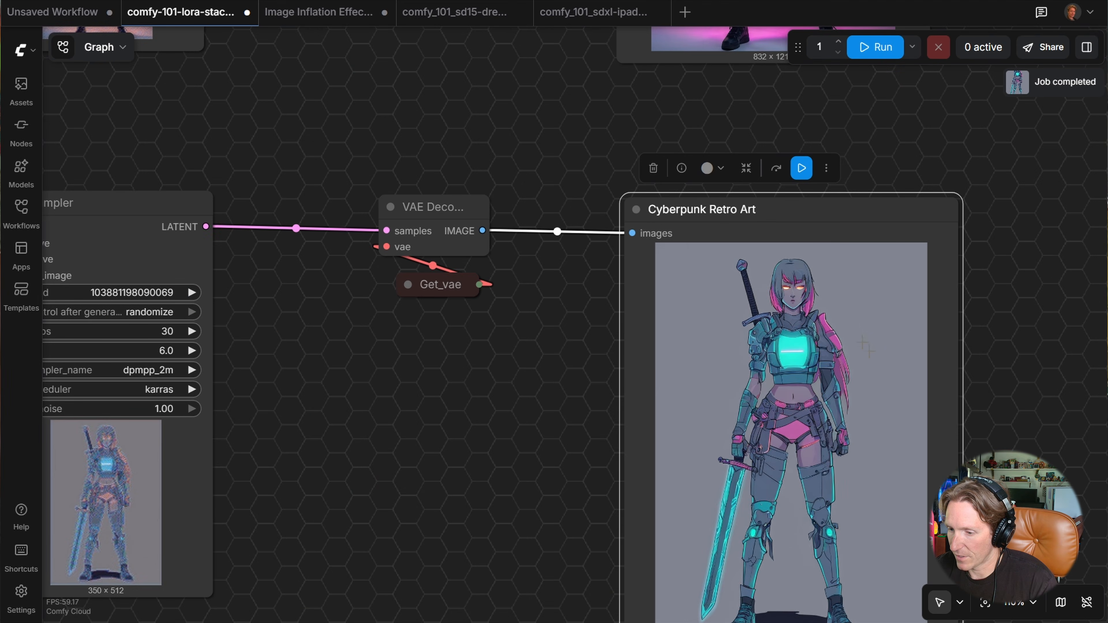
left_click_drag(877, 211, 846, 174)
scroll(795, 388, "up", 3)
scroll(797, 395, "up", 1)
left_click_drag(797, 395, 808, 273)
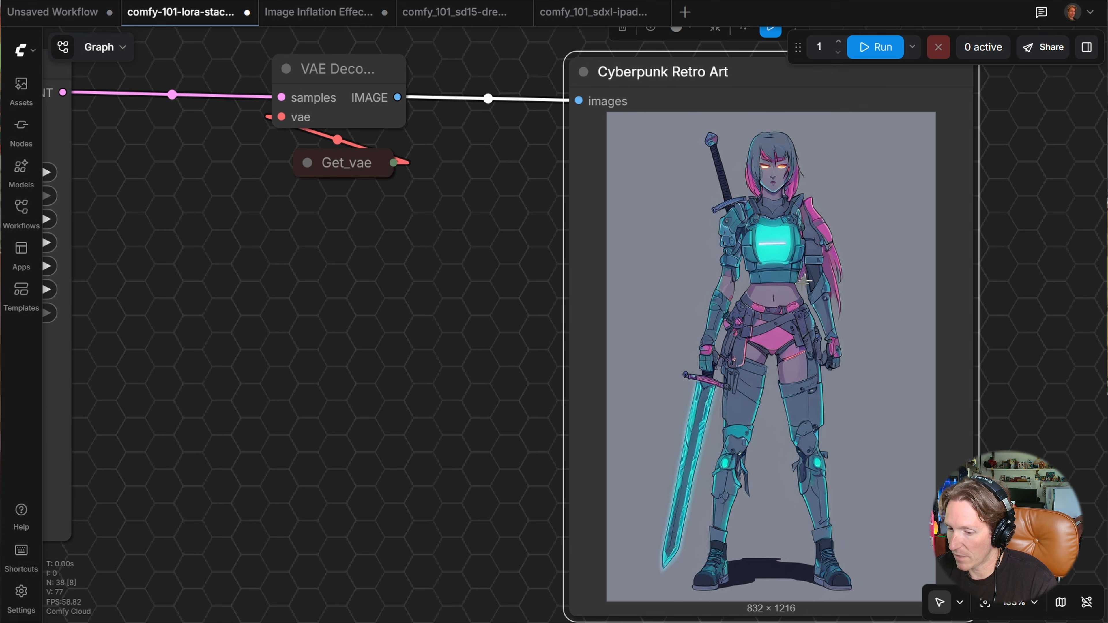
Set strength_model to 0.5 on the second row's Load LoRA node for the cyberpunk anime style
scroll(739, 325, "down", 7)
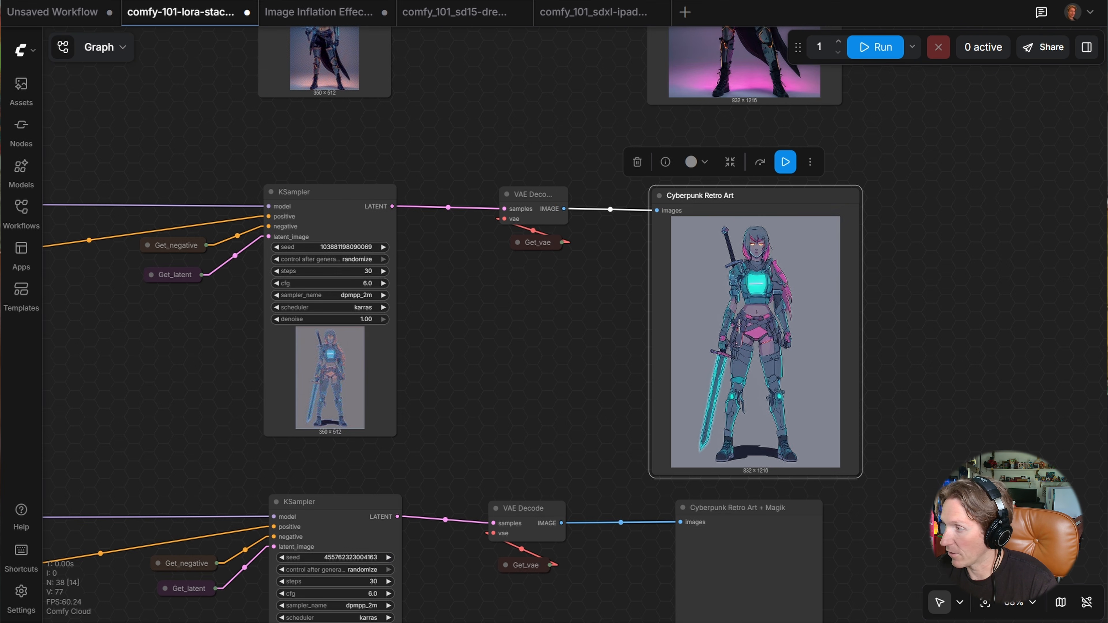
scroll(739, 325, "up", 1)
left_click_drag(456, 381, 917, 386)
left_click_drag(310, 345, 709, 391)
left_click_drag(329, 382, 764, 432)
scroll(567, 321, "up", 4)
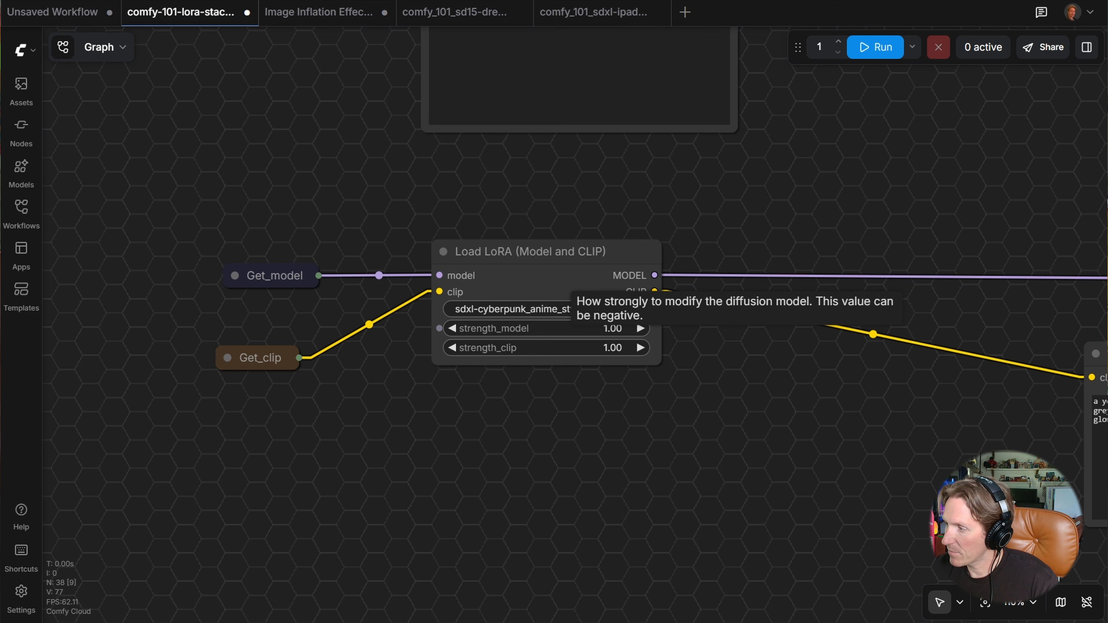
left_click(545, 327)
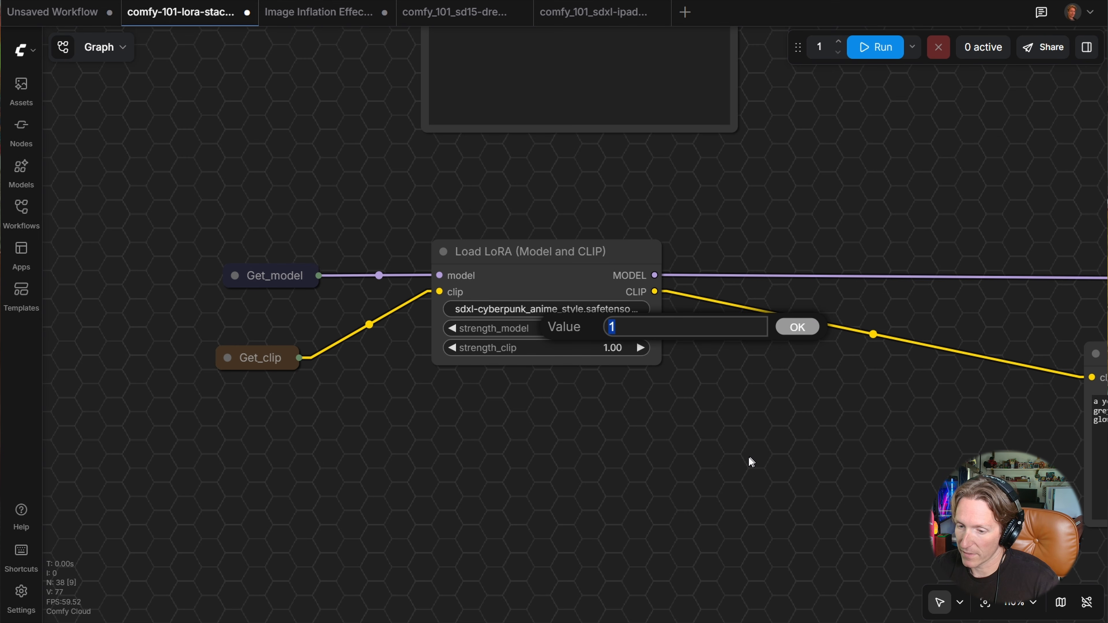
type(".5")
key("Return")
Run the workflow up to the Cyberpunk Retro Art node at the 0.5 model strength and inspect the generated image
scroll(748, 458, "down", 5)
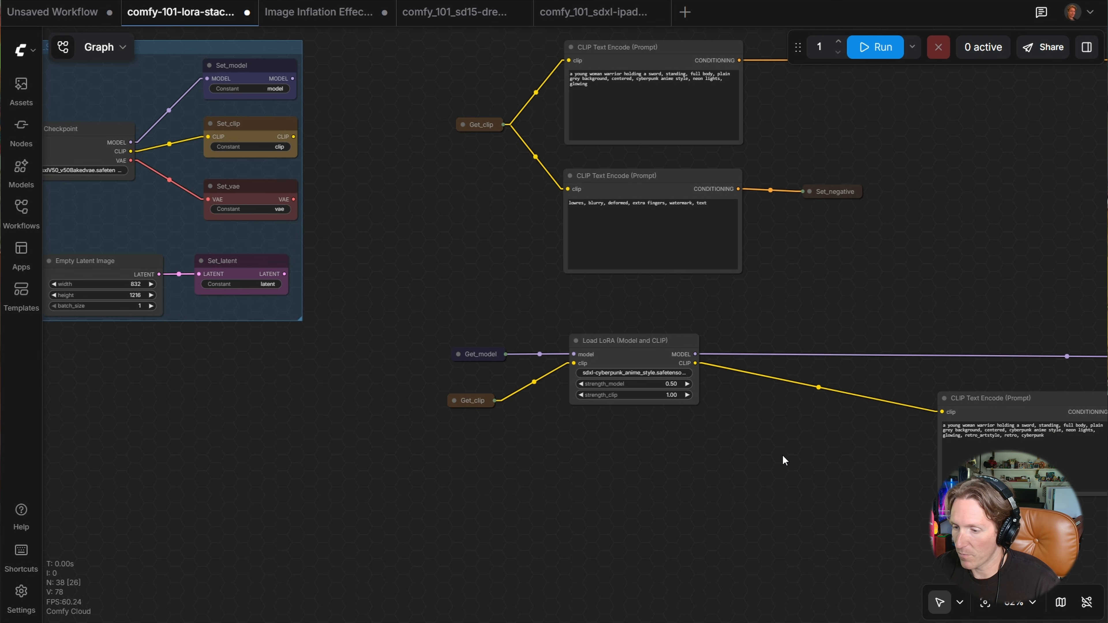
scroll(781, 458, "right", 10)
left_click_drag(749, 470, 304, 437)
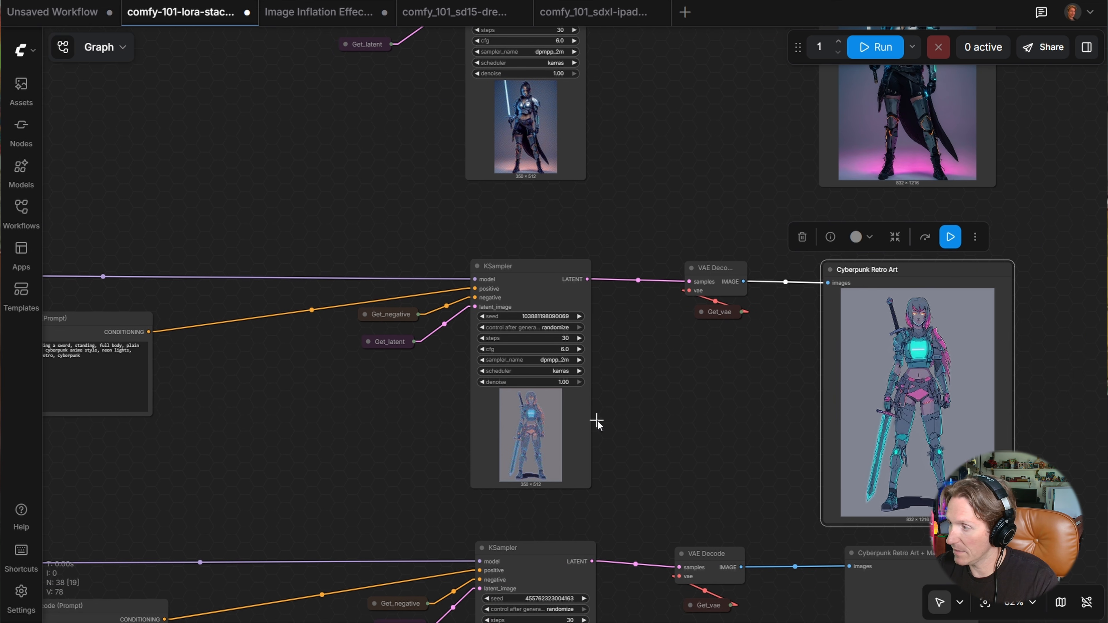
scroll(634, 419, "up", 1)
left_click_drag(634, 419, 355, 401)
left_click(800, 211)
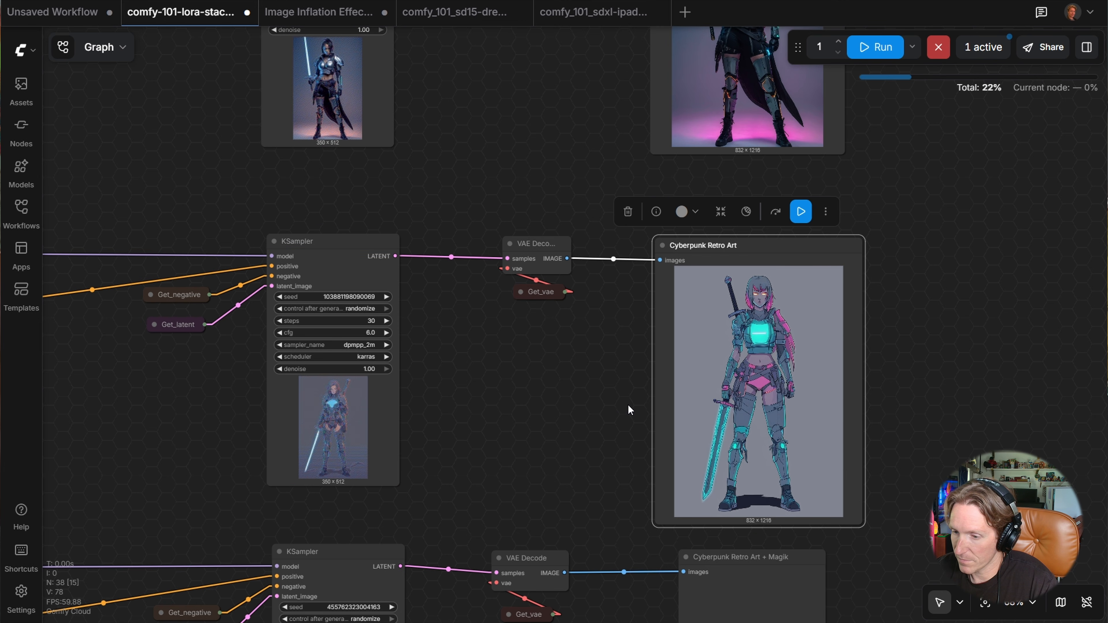
scroll(628, 404, "up", 3)
scroll(627, 404, "up", 1)
left_click_drag(628, 403, 384, 351)
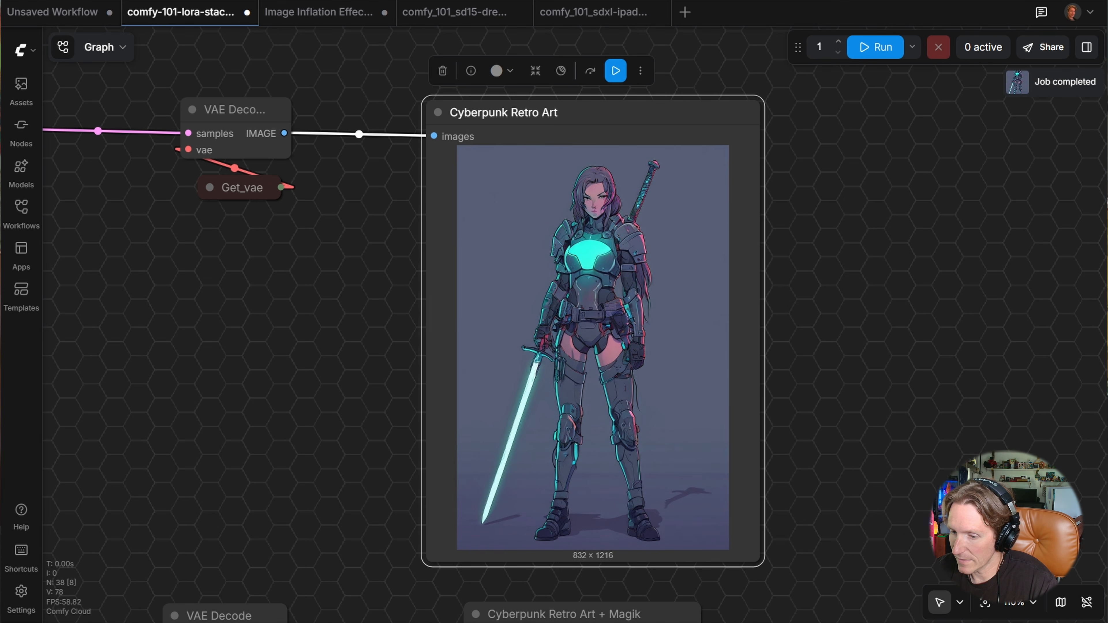
Set the second row's cyberpunk anime LoRA strength_model to 0.1
scroll(382, 347, "down", 5)
left_click_drag(205, 376, 758, 408)
left_click_drag(261, 379, 732, 442)
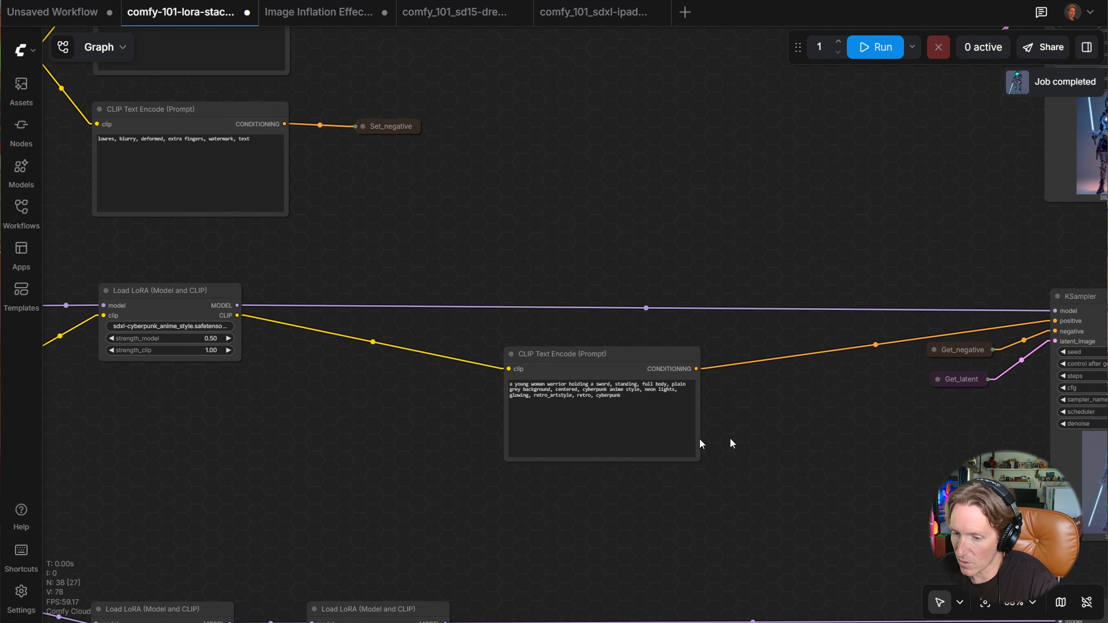
left_click_drag(280, 421, 586, 420)
scroll(671, 420, "up", 3)
left_click_drag(695, 427, 756, 429)
left_click(507, 308)
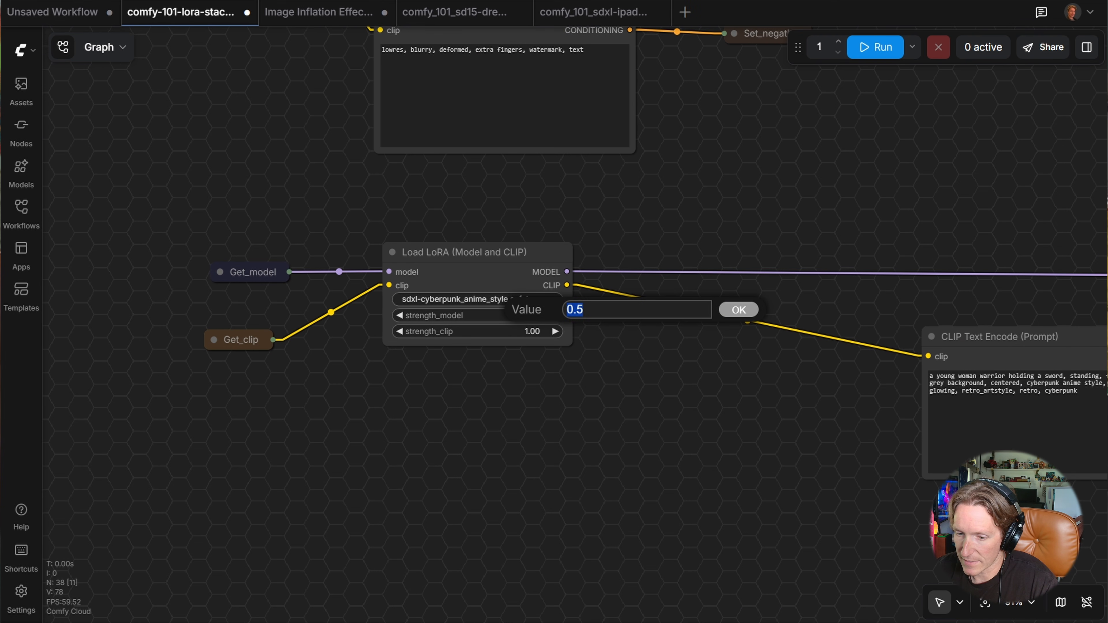
type(".7")
key("Return")
Rerun up to the Cyberpunk Retro Art node at 0.1 model strength and compare its image with the Cyberpunk node's image above
scroll(604, 375, "down", 4)
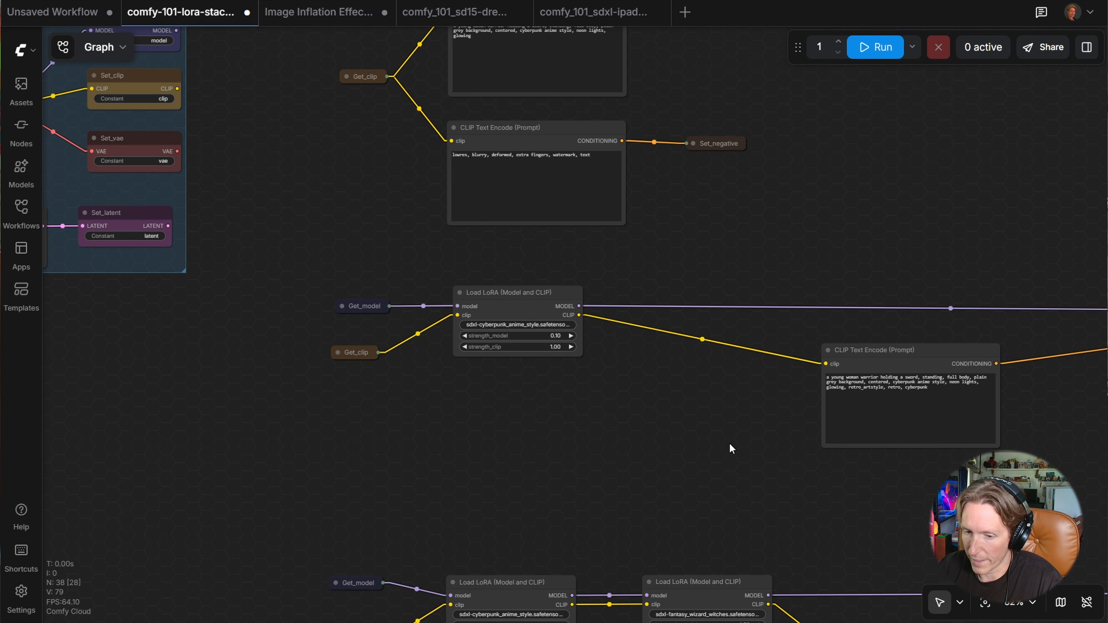
left_click_drag(999, 480, 18, 414)
left_click(826, 197)
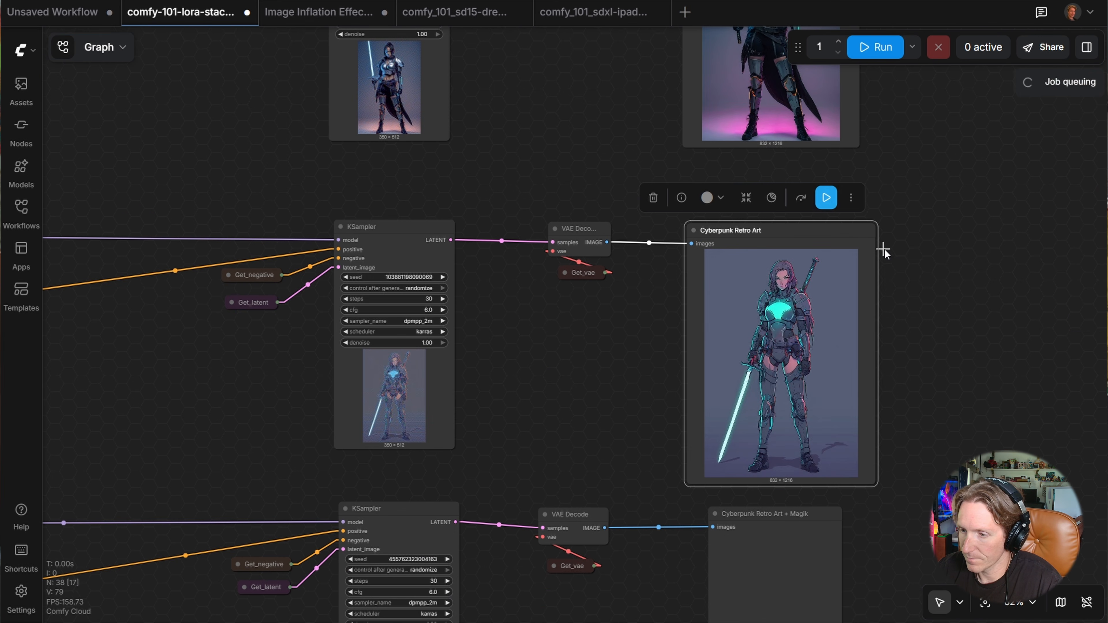
left_click_drag(922, 235, 851, 316)
left_click_drag(774, 157, 732, 193)
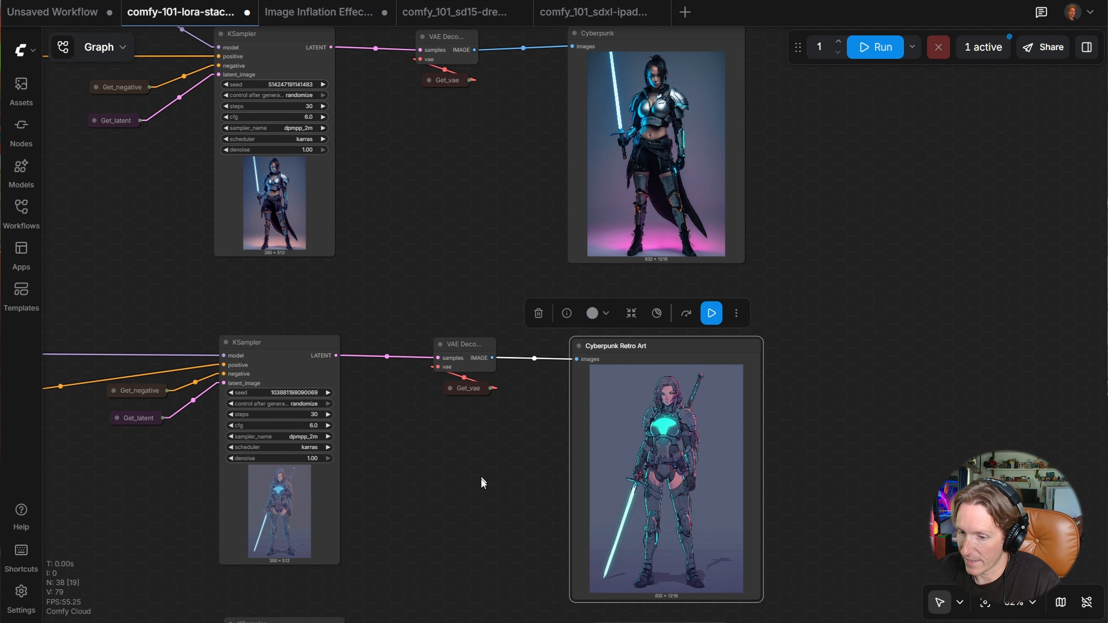
scroll(545, 487, "up", 5)
left_click_drag(525, 466, 409, 407)
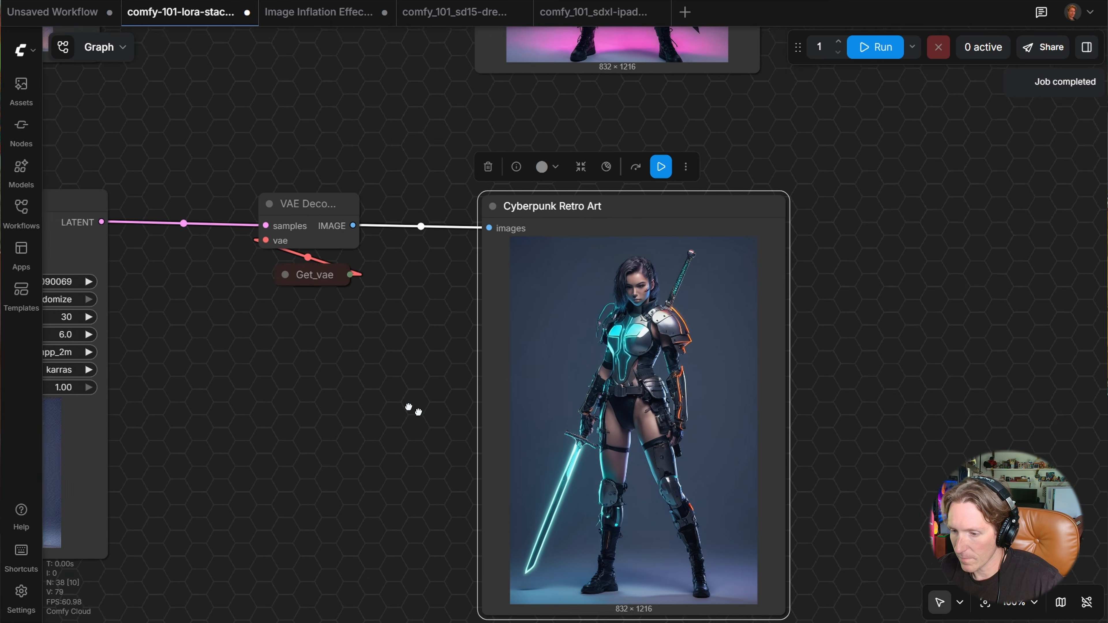
scroll(581, 422, "up", 6)
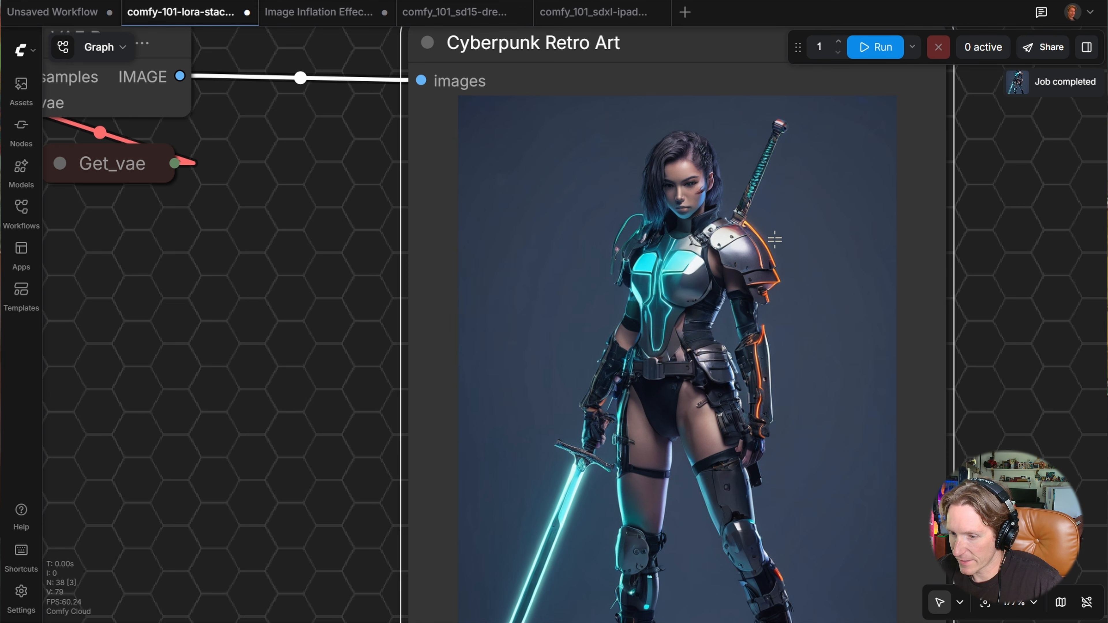
scroll(722, 358, "down", 5)
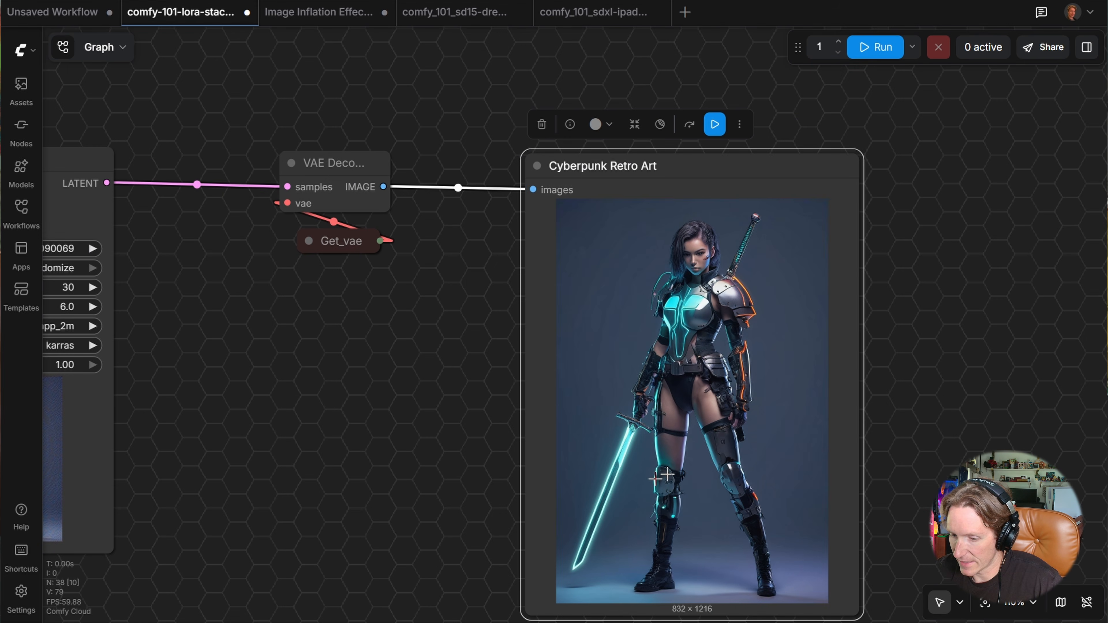
scroll(649, 469, "down", 3)
left_click_drag(542, 167, 523, 421)
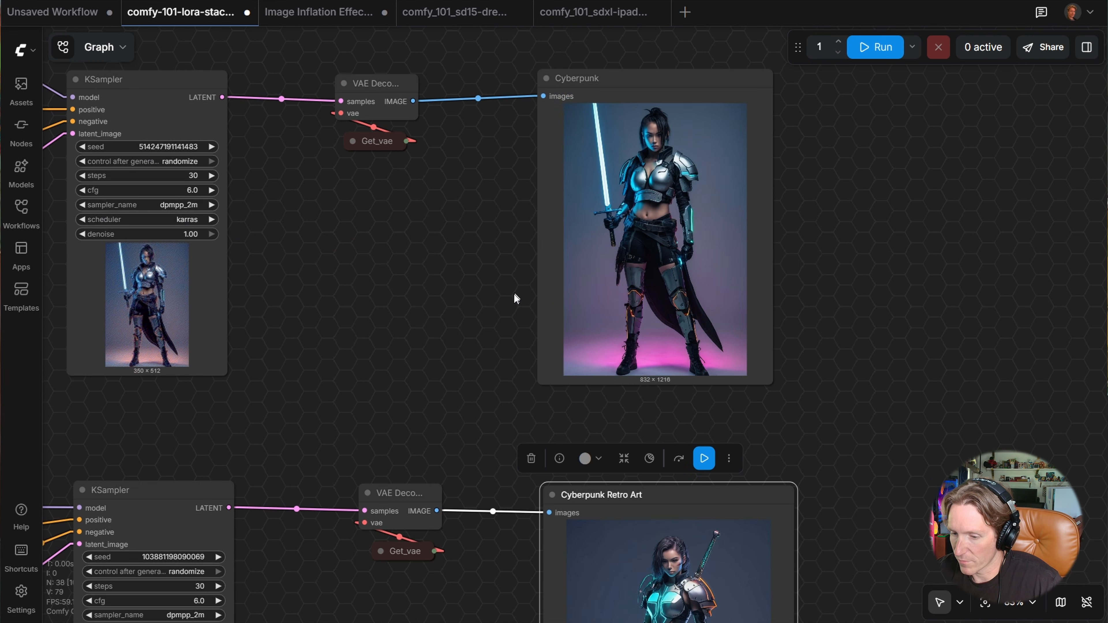
Set strength_model back to 1 on the second row's Load LoRA node
scroll(513, 291, "down", 4)
left_click_drag(479, 334, 871, 262)
left_click_drag(336, 312, 933, 263)
scroll(473, 318, "up", 7)
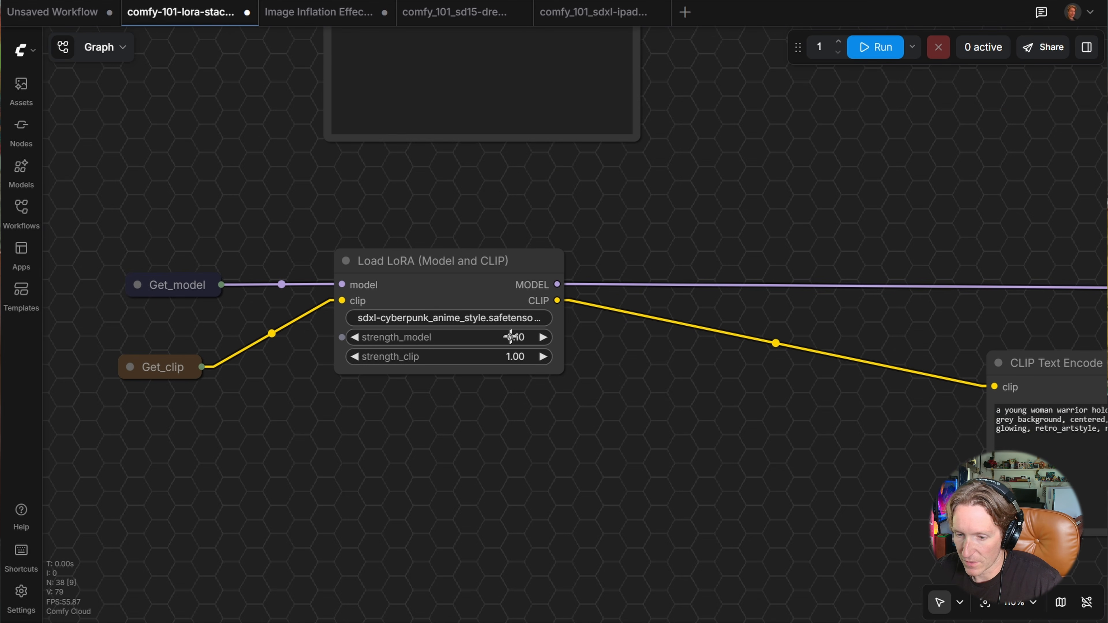
left_click(480, 337)
type("1")
key("Return")
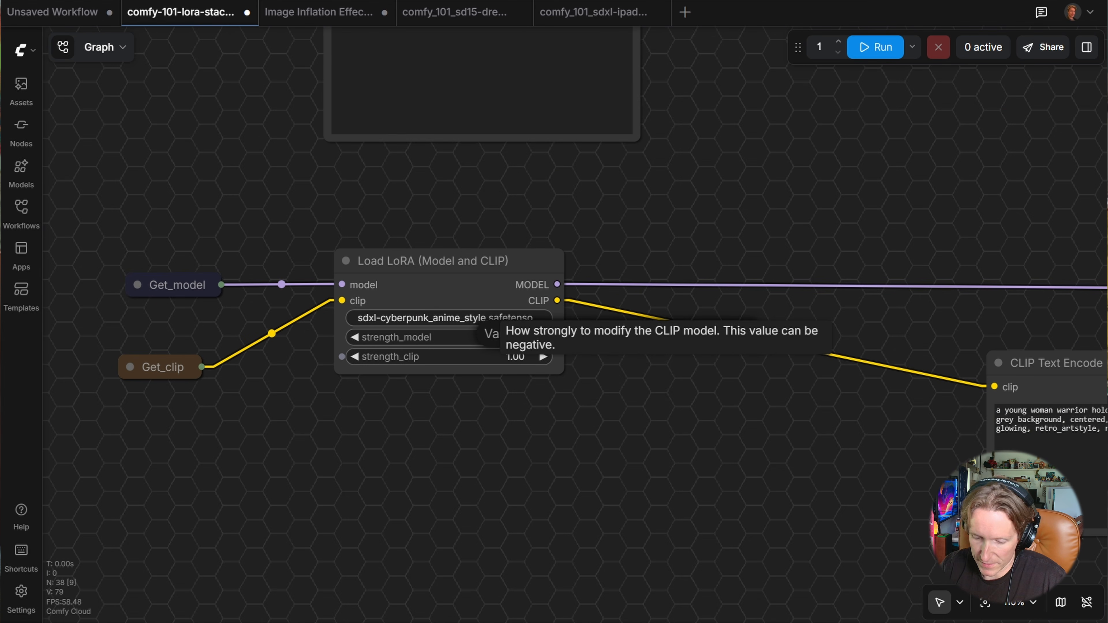
Examine the third row's two chained Load LoRA nodes, cyberpunk anime style followed by fantasy wizard witches, and their strengths
scroll(513, 360, "down", 7)
left_click_drag(664, 392, 567, 225)
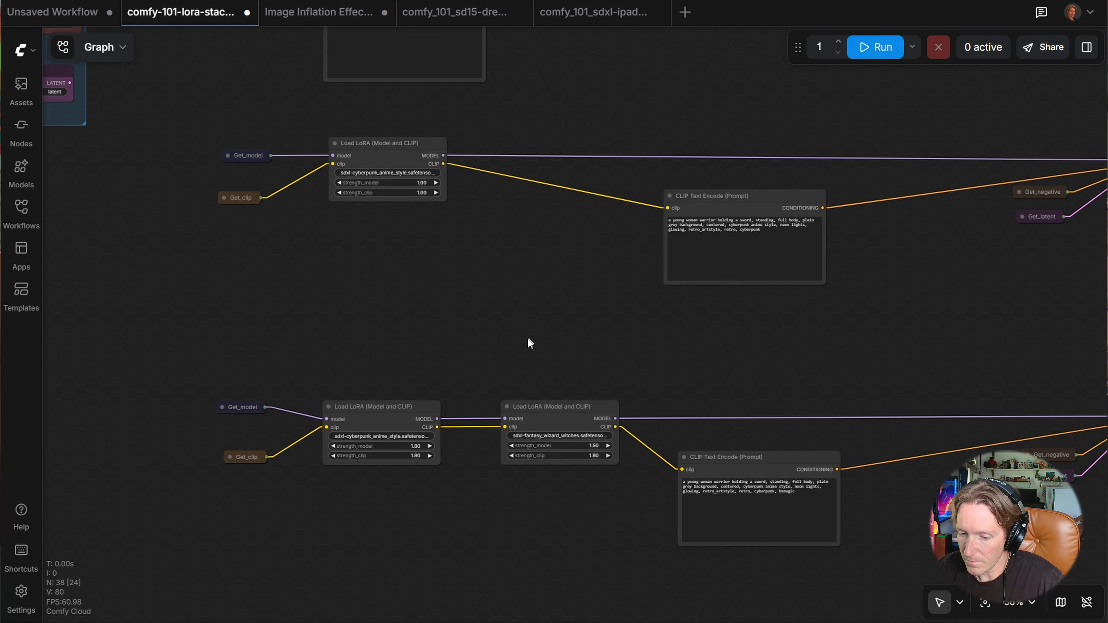
scroll(527, 341, "up", 4)
left_click_drag(544, 335, 627, 258)
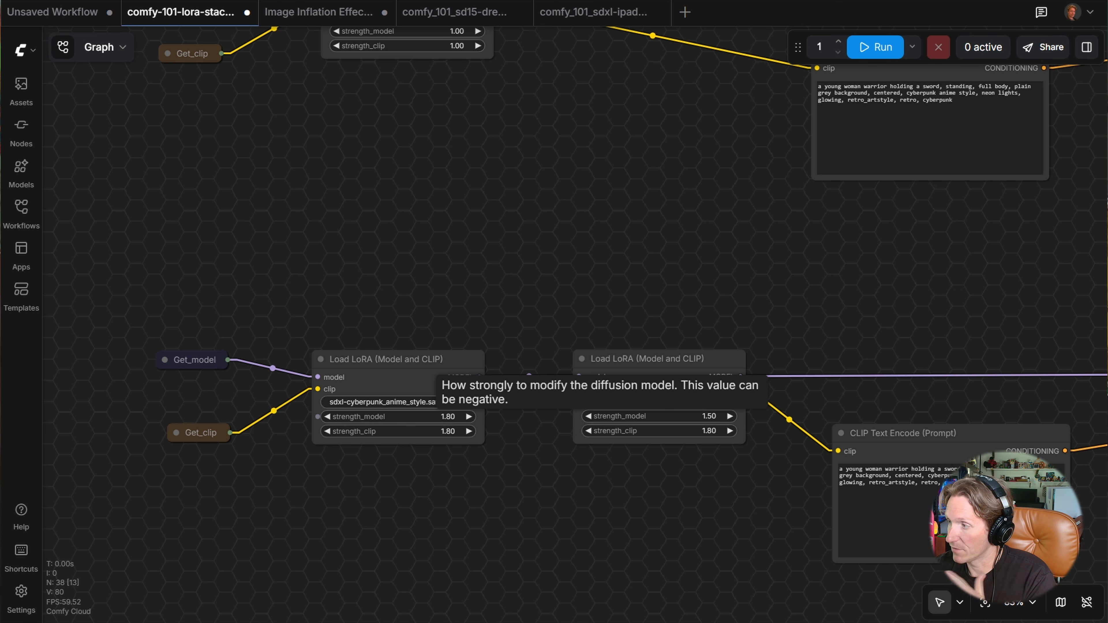
left_click(406, 361)
left_click_drag(571, 138, 601, 225)
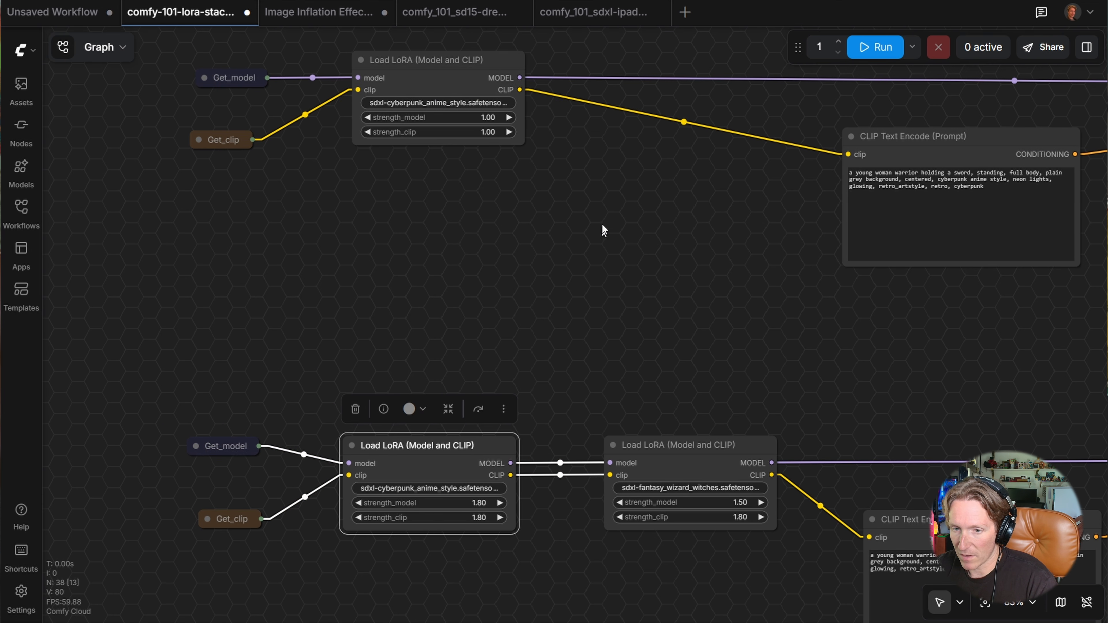
left_click_drag(701, 446, 475, 318)
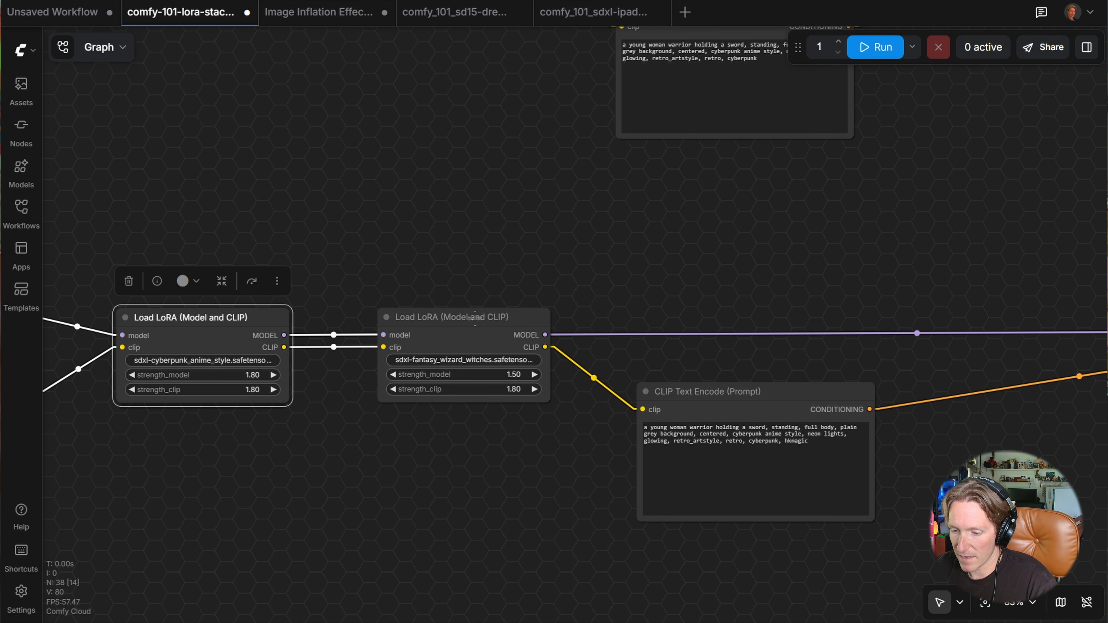
scroll(475, 320, "up", 3)
left_click(475, 320)
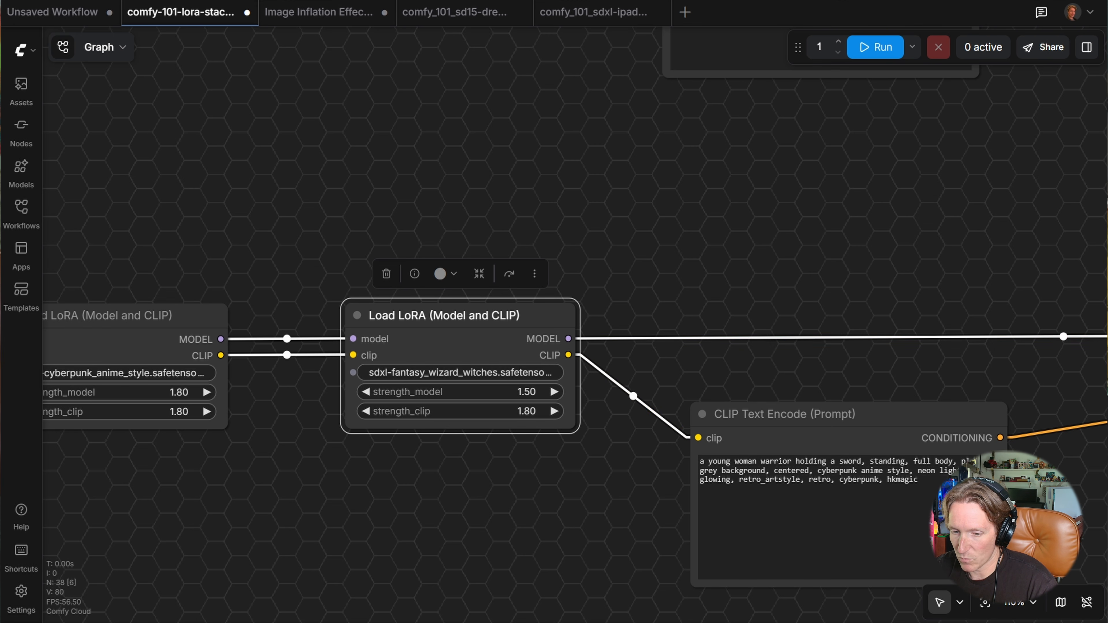
scroll(628, 480, "down", 1)
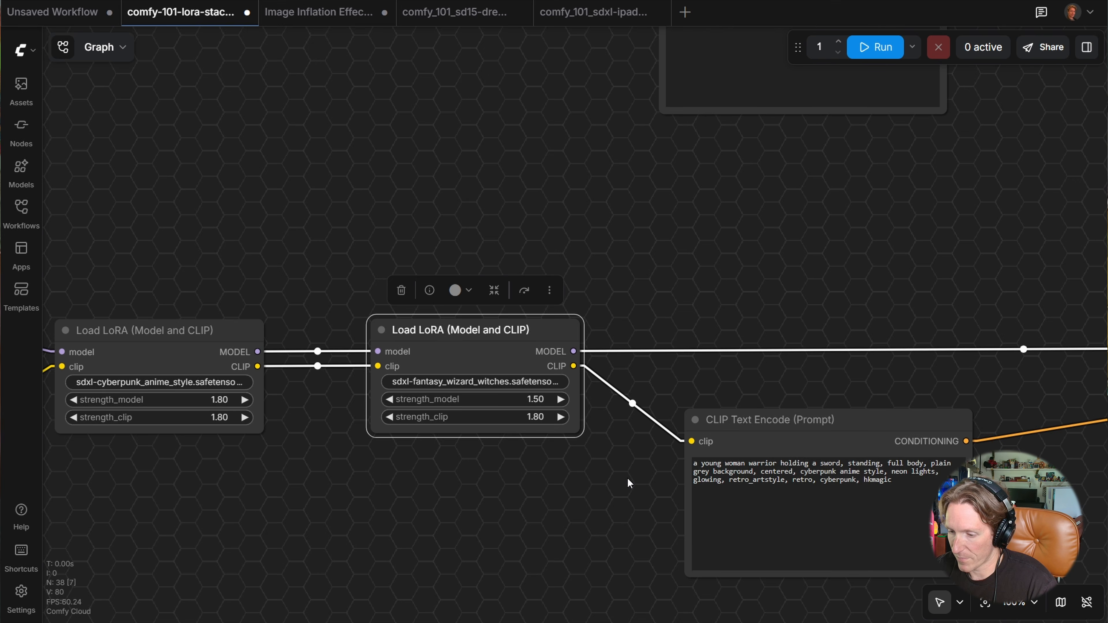
Highlight the trigger word "hkmagic" in the third row's CLIP Text Encode prompt
scroll(412, 414, "up", 4)
left_click_drag(627, 478, 259, 366)
left_click_drag(637, 373, 584, 380)
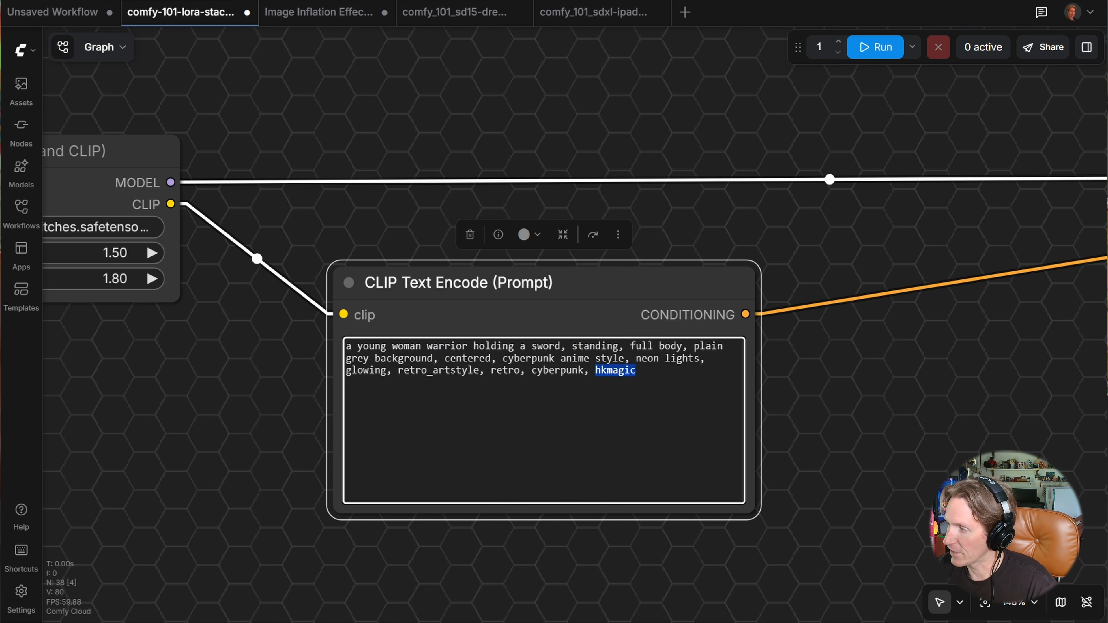
Run the workflow up to the Cyberpunk Retro Art + Magik node and inspect the generated image
scroll(912, 451, "down", 5)
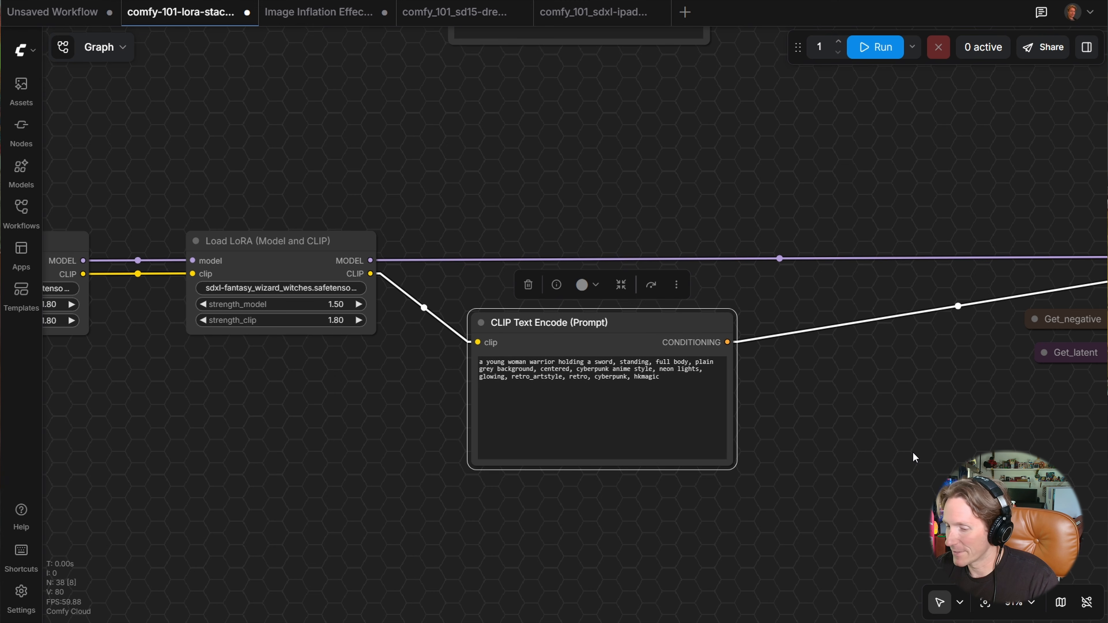
scroll(912, 451, "down", 5)
left_click_drag(913, 452, 385, 424)
left_click_drag(698, 442, 524, 443)
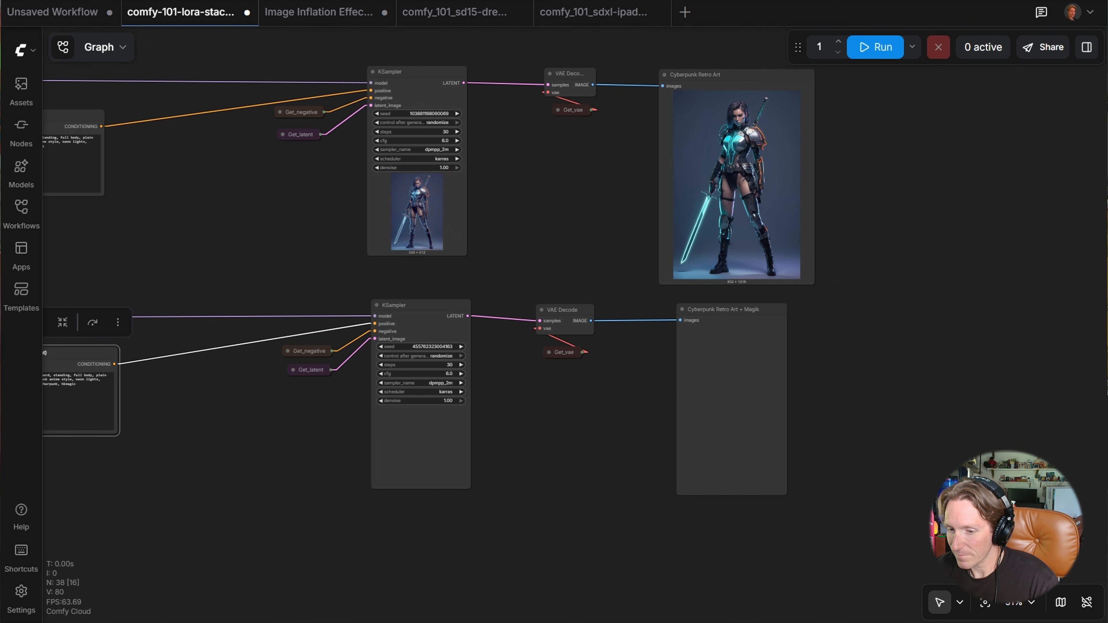
left_click(724, 375)
left_click(794, 281)
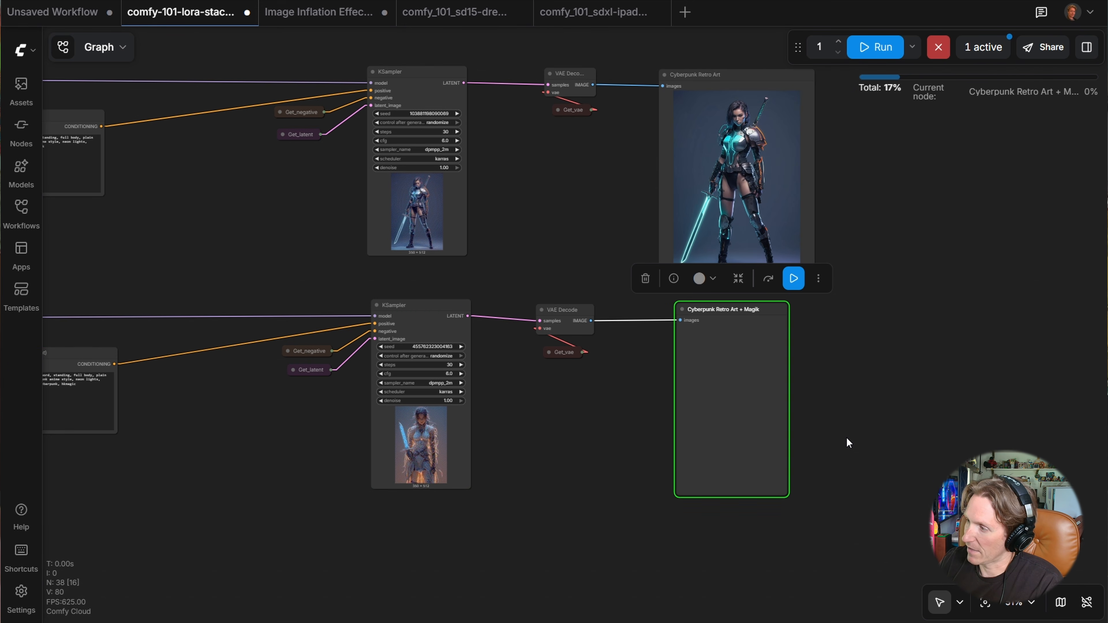
scroll(780, 414, "up", 9)
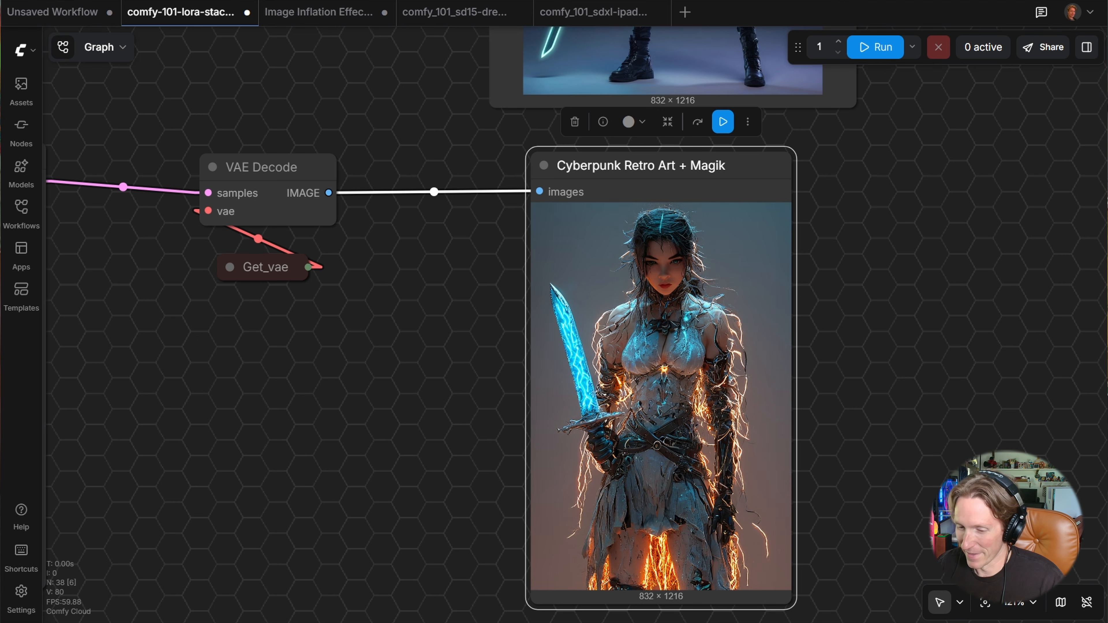
scroll(645, 462, "down", 6)
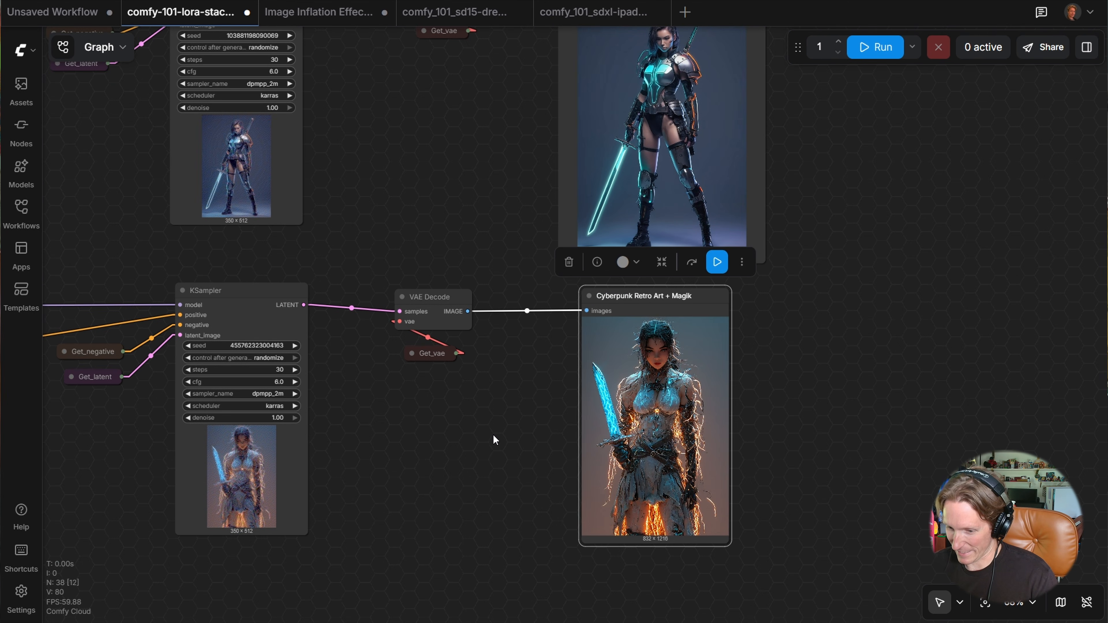
Set strength_model to 1.8 on the third row's fantasy wizard witches Load LoRA node
left_click_drag(496, 438, 931, 441)
left_click_drag(501, 394, 1005, 397)
left_click_drag(360, 421, 433, 426)
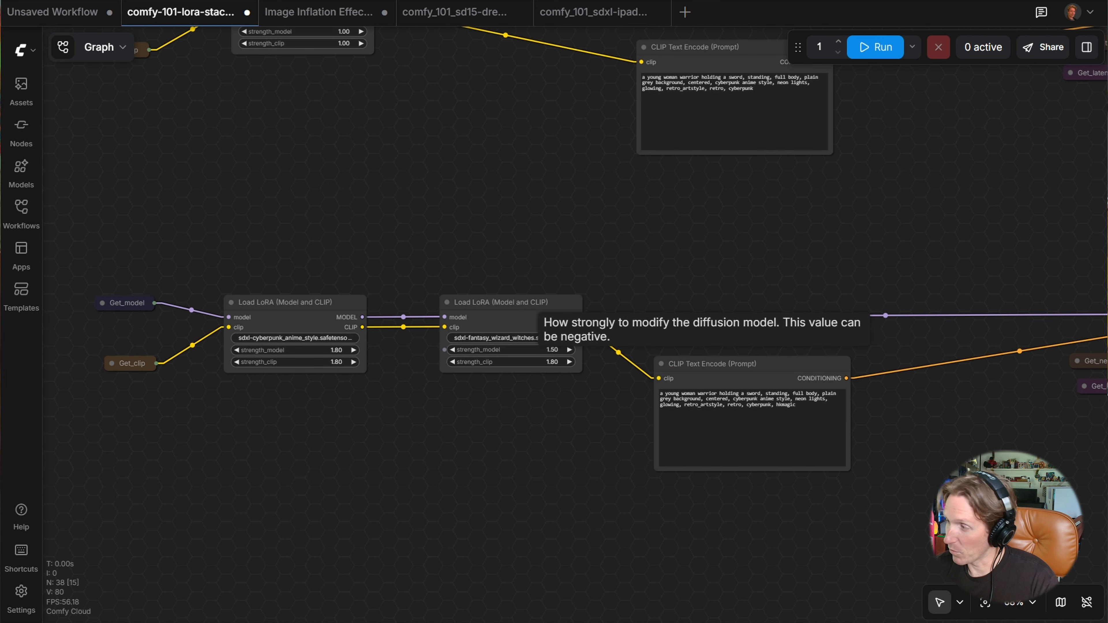
left_click(535, 349)
type("1.8")
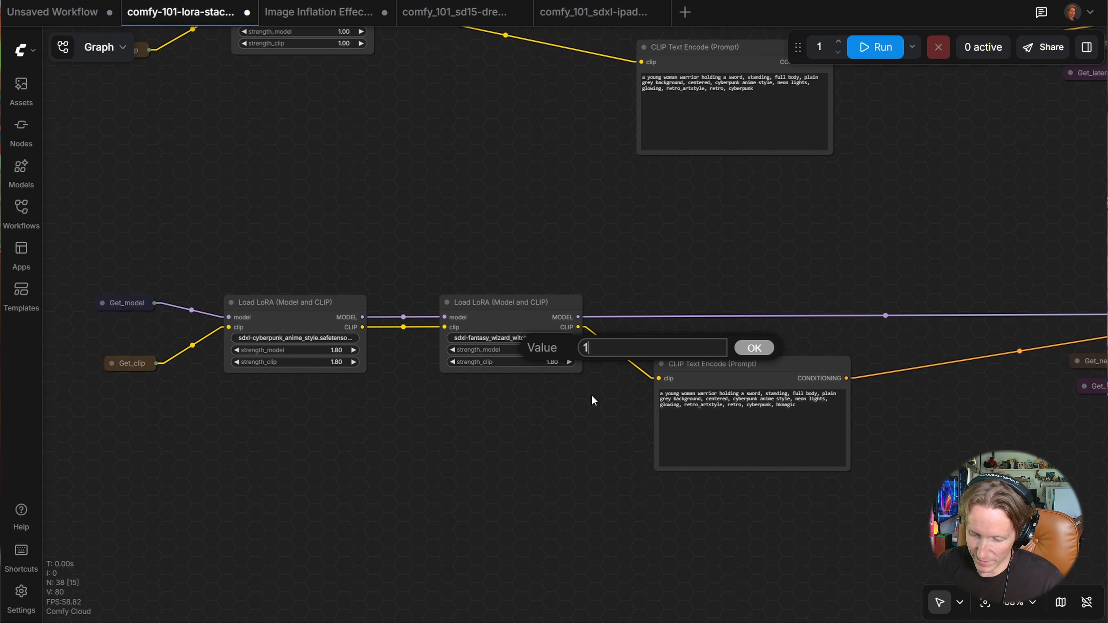
key("Return")
Rerun the workflow up to the Cyberpunk Retro Art + Magik node with the changed fantasy wizard LoRA strength
scroll(591, 394, "down", 4)
left_click_drag(767, 471, 696, 470)
scroll(696, 471, "up", 6)
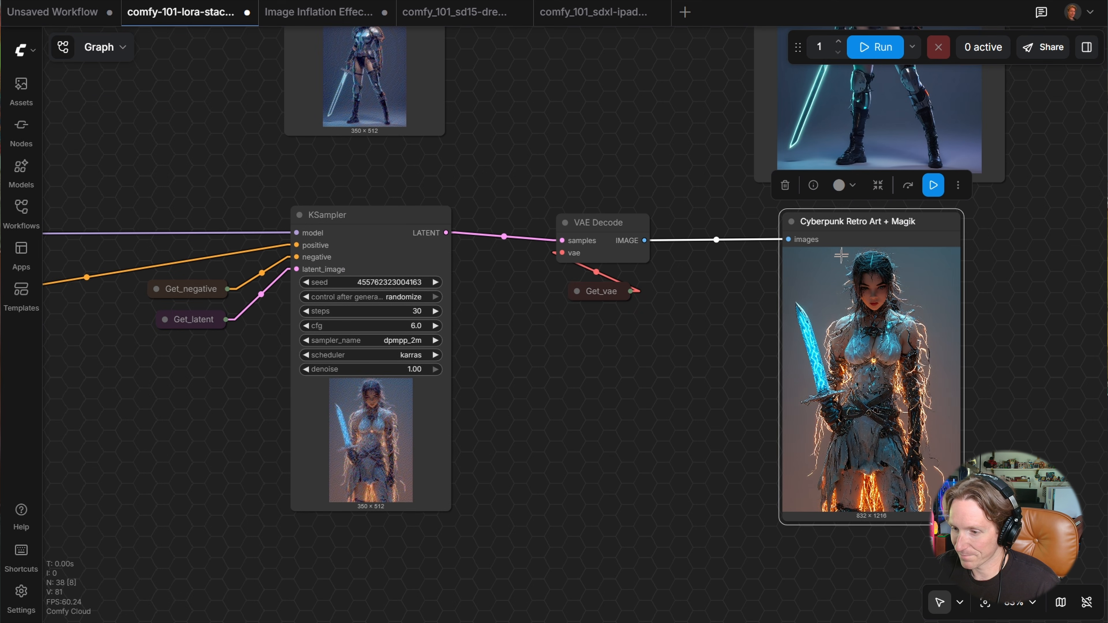
left_click(933, 192)
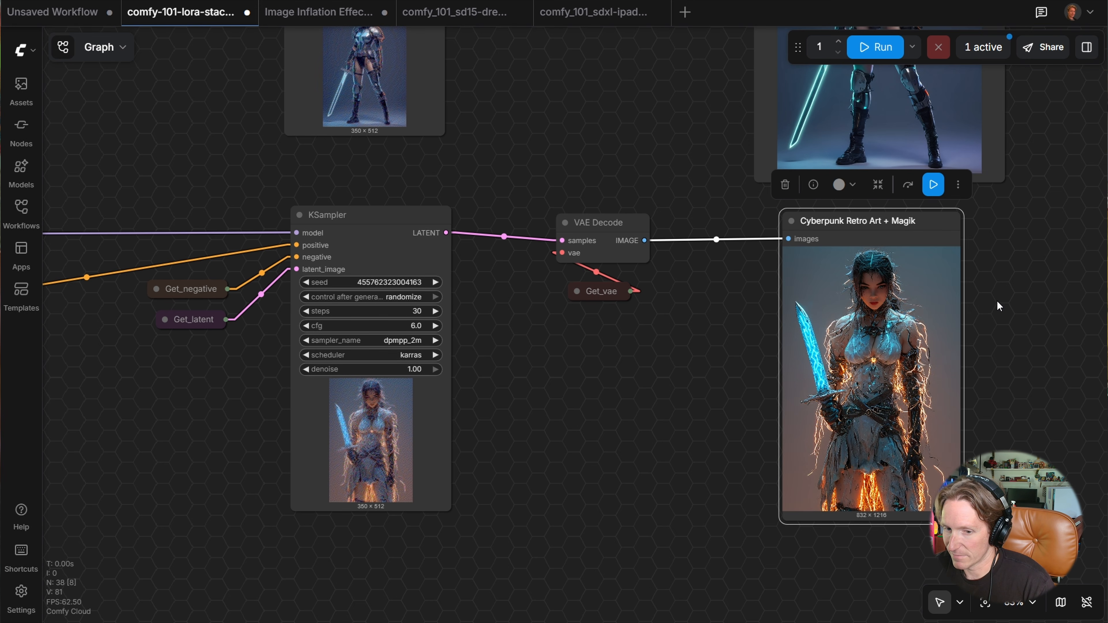
left_click_drag(997, 302, 864, 501)
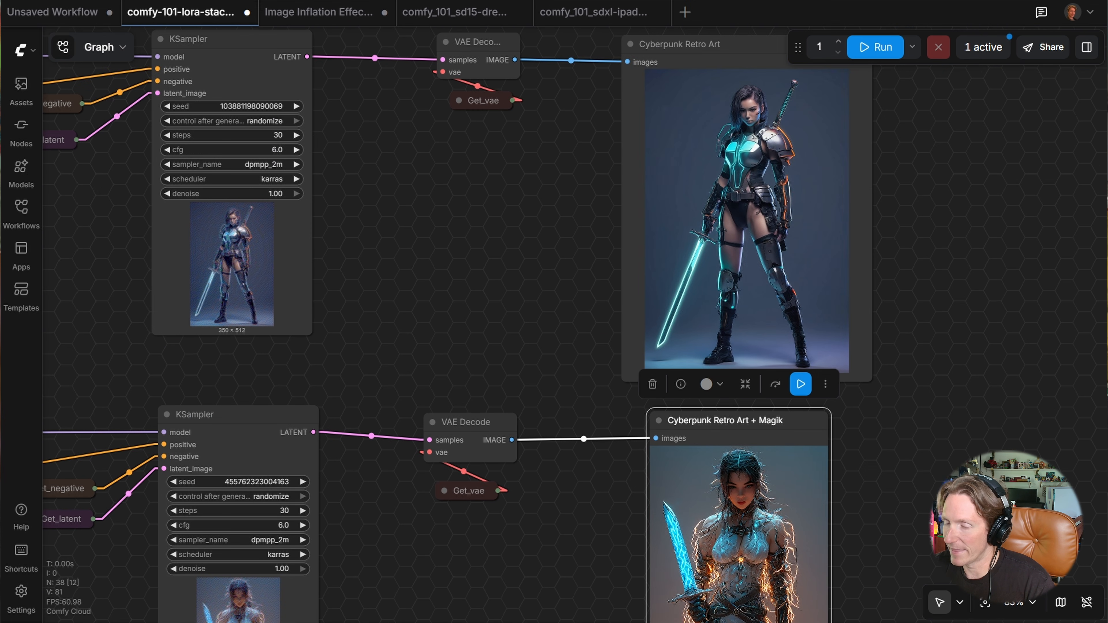
Examine the regenerated Cyberpunk Retro Art + Magik image and compare it with the Cyberpunk Retro Art image above
scroll(924, 419, "down", 3)
left_click_drag(926, 456, 977, 306)
scroll(747, 380, "up", 4)
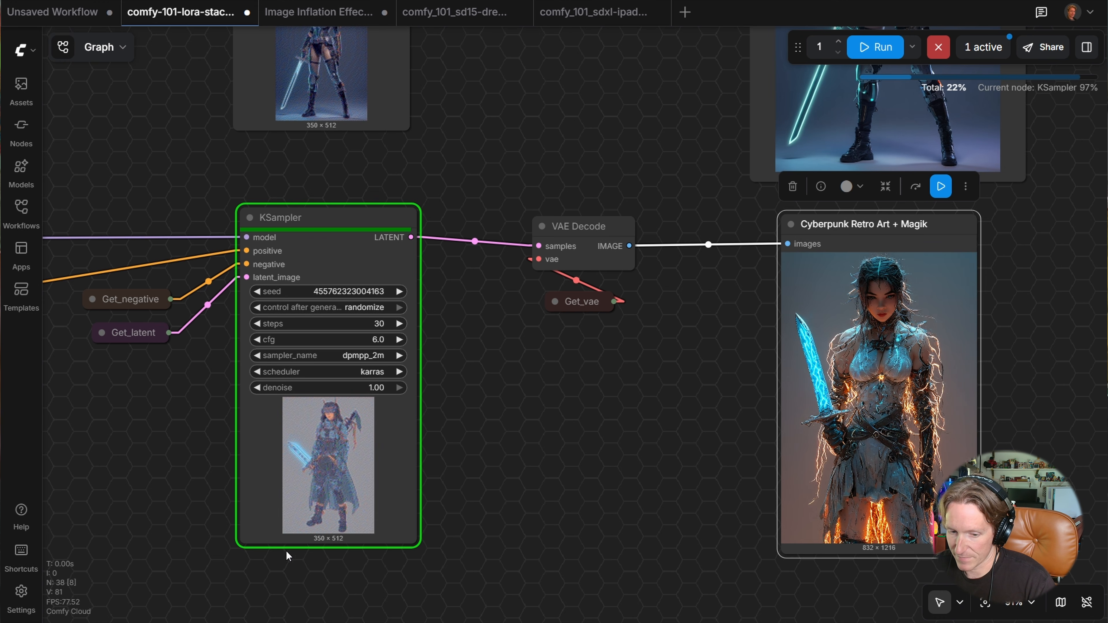
left_click_drag(725, 450, 574, 447)
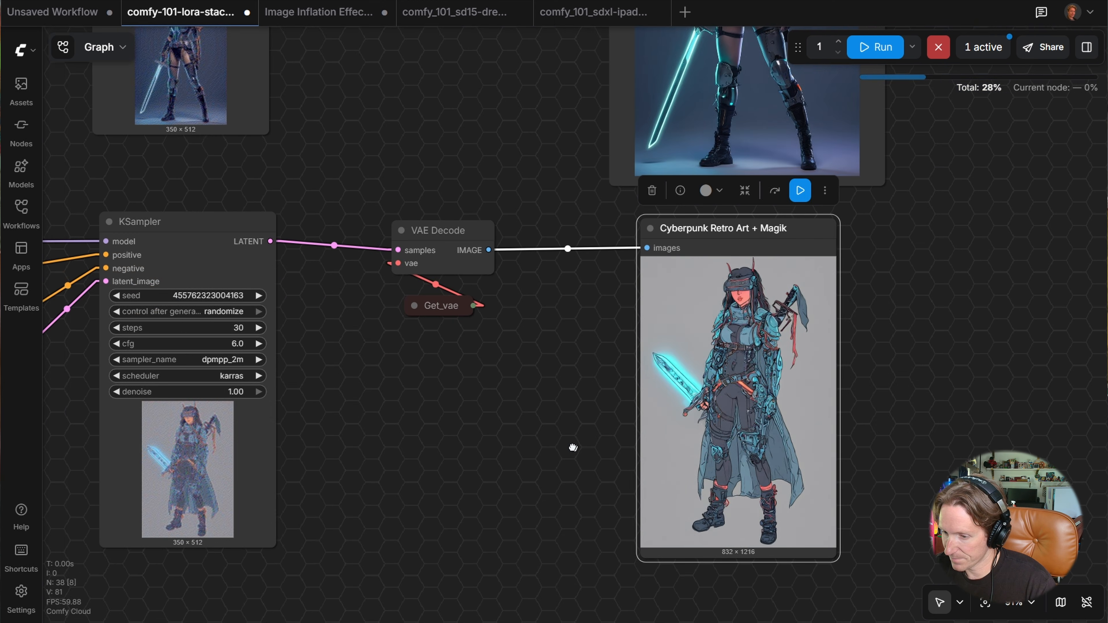
scroll(591, 419, "up", 3)
scroll(591, 419, "down", 5)
left_click_drag(572, 338, 566, 474)
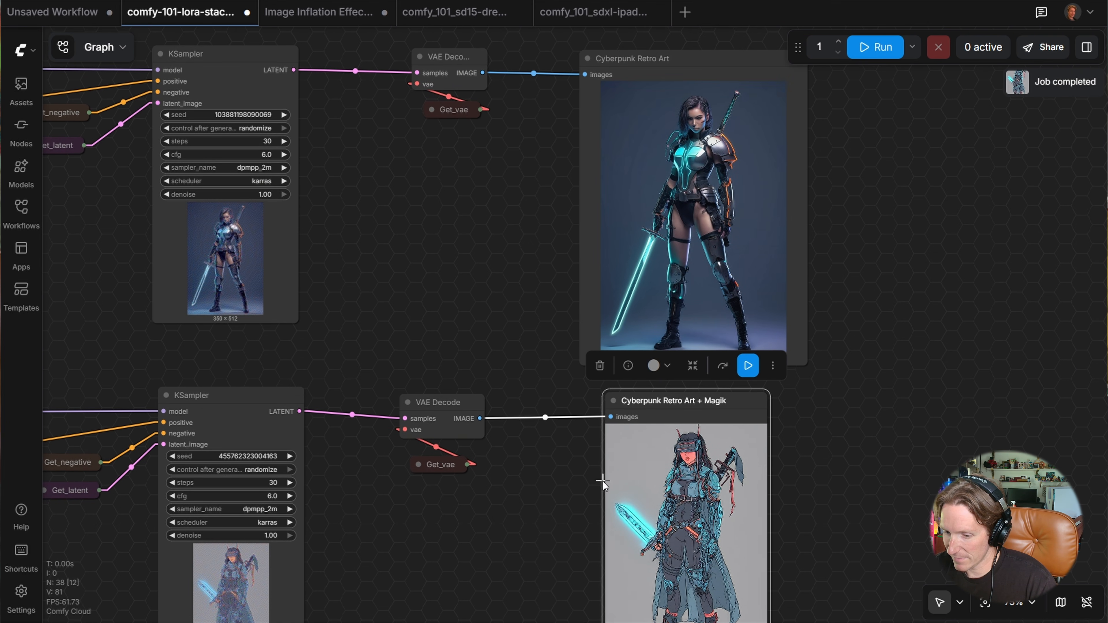
Check strength_model on the second row's cyberpunk anime style Load LoRA node
left_click_drag(573, 251, 903, 192)
scroll(776, 293, "up", 1)
left_click_drag(776, 292, 1018, 402)
left_click_drag(301, 329, 1103, 378)
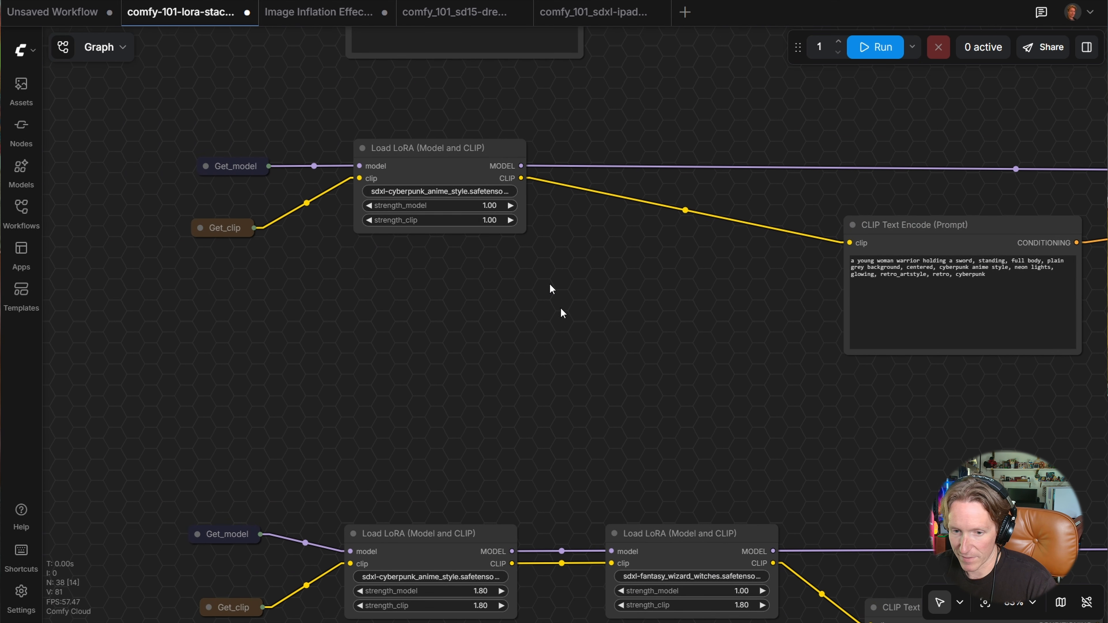
left_click(485, 205)
left_click(575, 308)
Run the workflow up to the Cyberpunk Retro Art node and compare its new image with the Cyberpunk Retro Art + Magik image
scroll(621, 336, "down", 5)
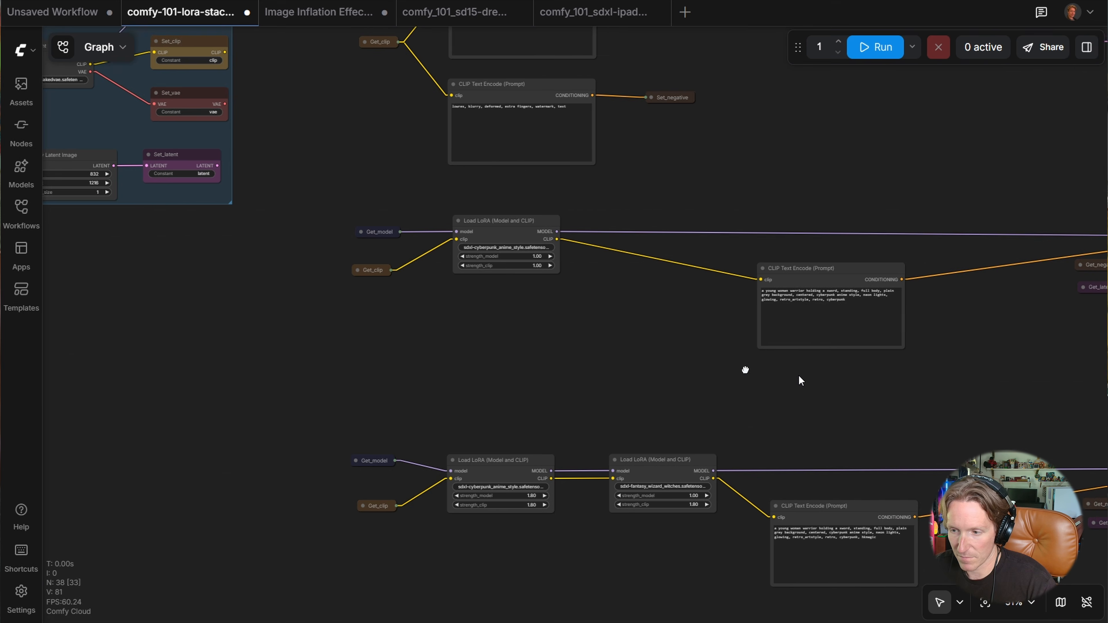
left_click_drag(798, 378, 316, 316)
scroll(1006, 159, "up", 1)
left_click(1006, 160)
left_click_drag(933, 158, 734, 159)
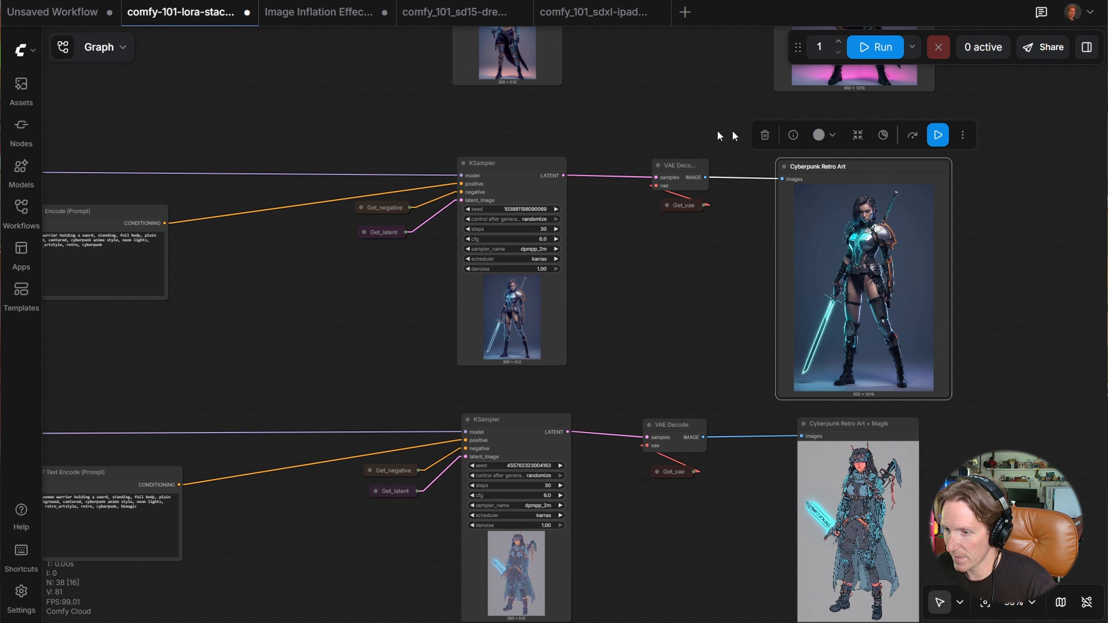
left_click(946, 132)
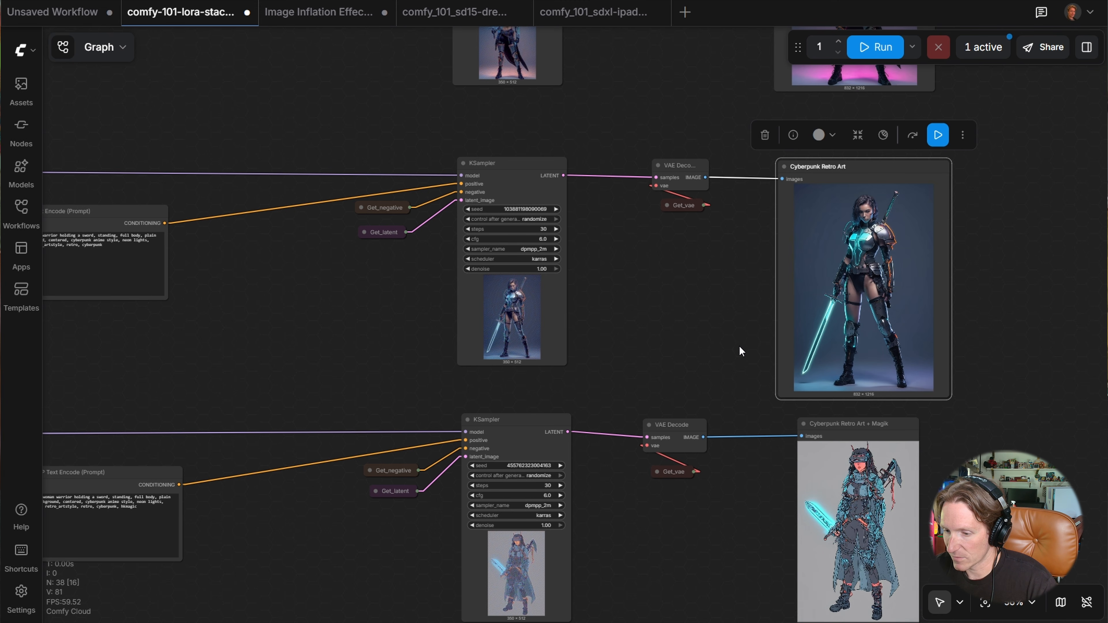
scroll(739, 347, "up", 6)
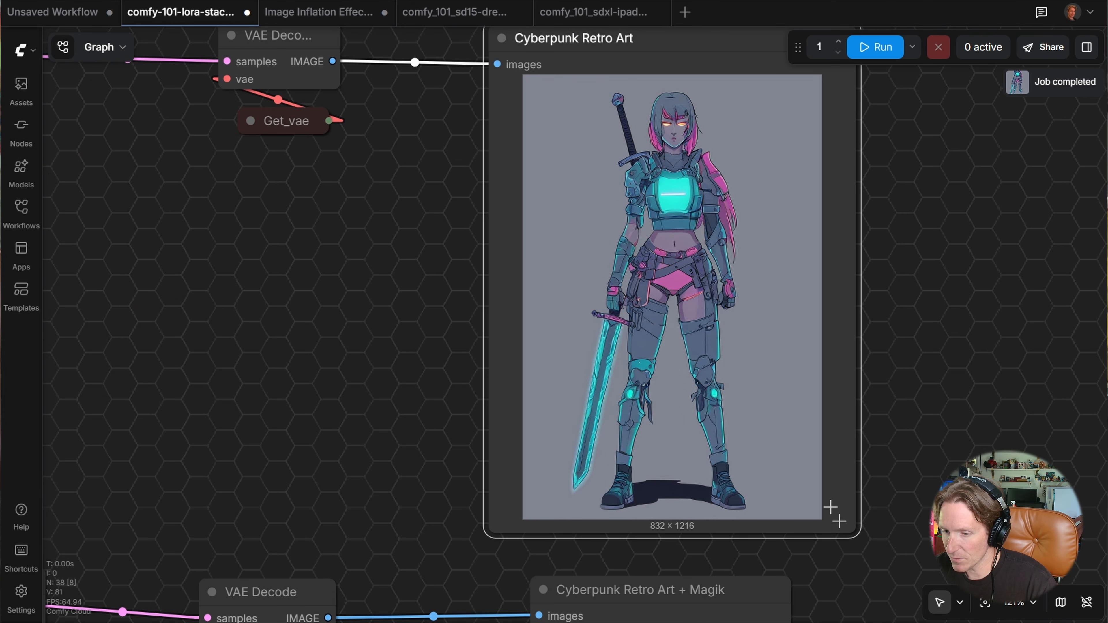
scroll(831, 511, "down", 10)
scroll(697, 355, "up", 3)
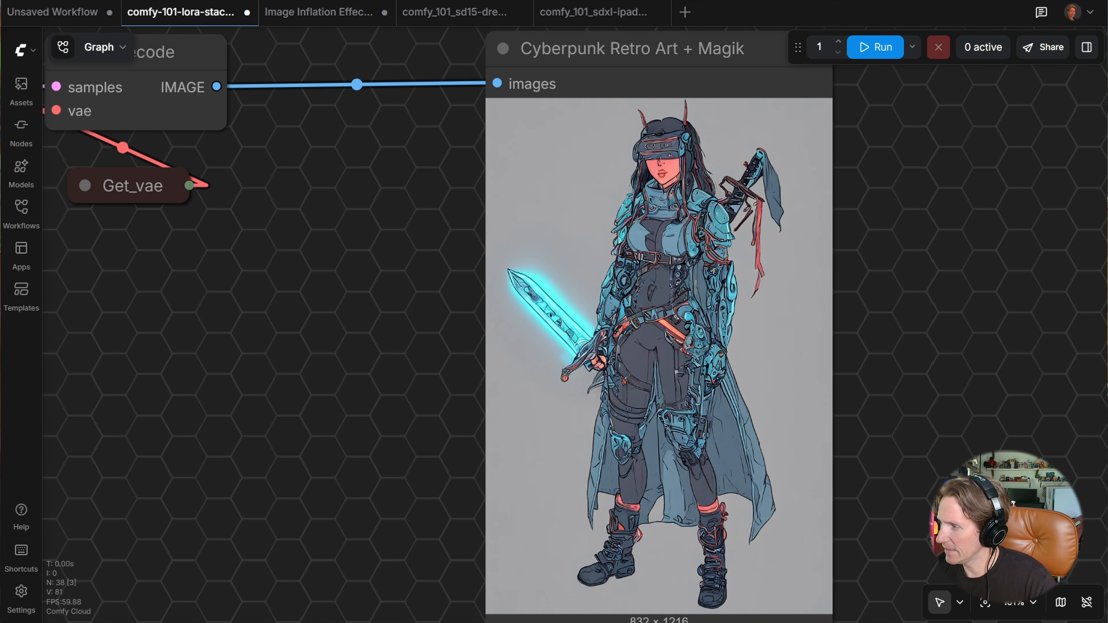
scroll(507, 290, "down", 5)
scroll(499, 306, "down", 2)
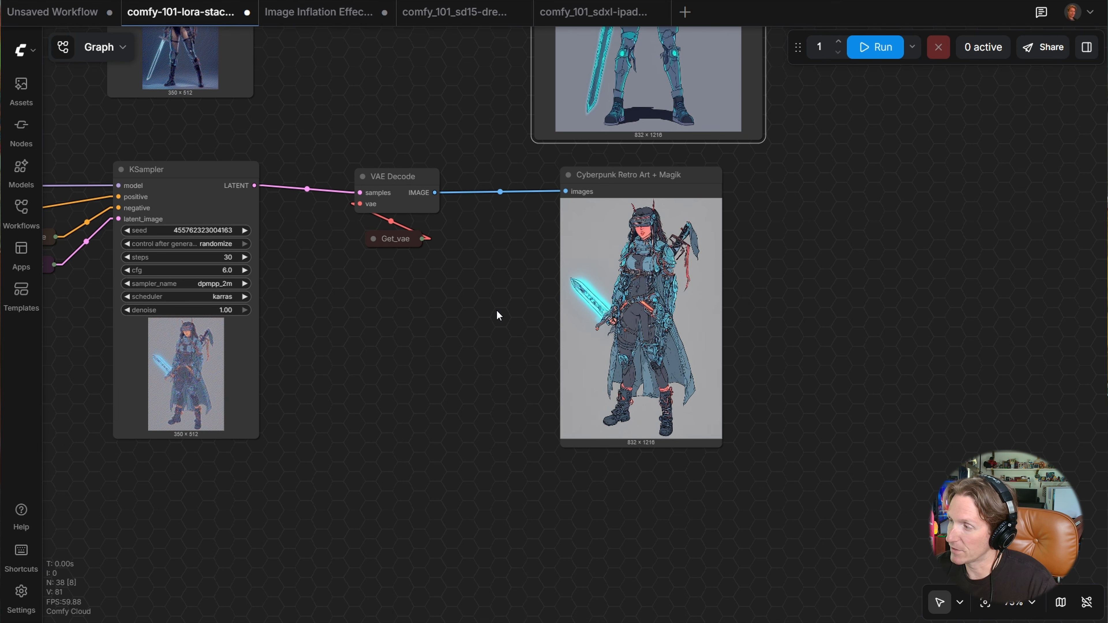
Set strength_model to 1.2 on the third row's fantasy wizard witches Load LoRA node
left_click_drag(450, 330, 877, 446)
scroll(878, 446, "down", 5)
left_click_drag(110, 395, 550, 405)
scroll(550, 405, "up", 1)
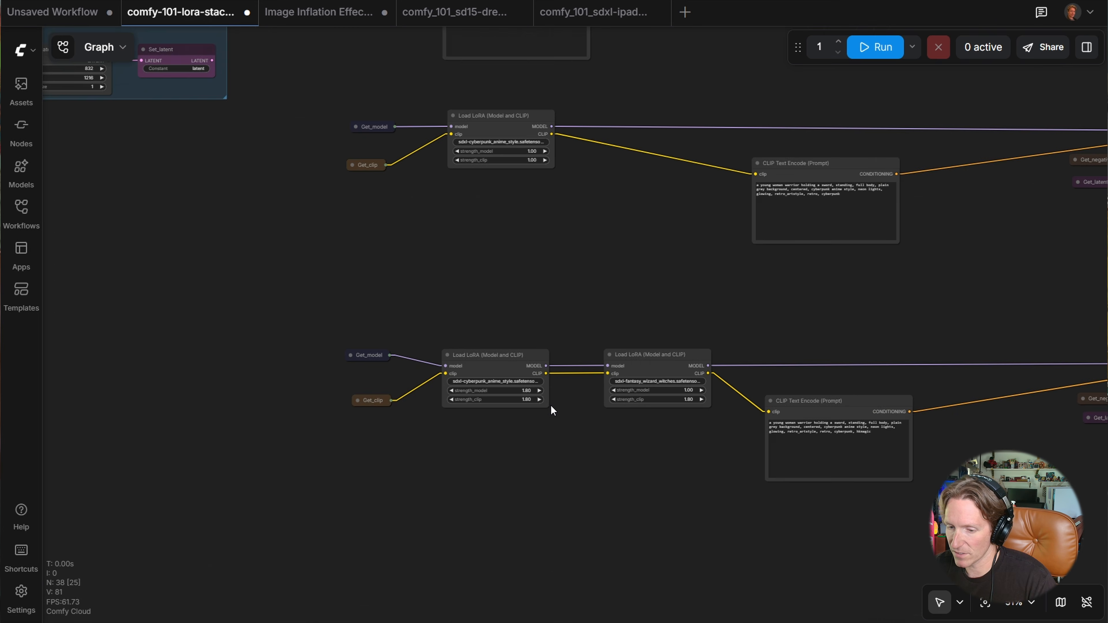
scroll(550, 406, "up", 4)
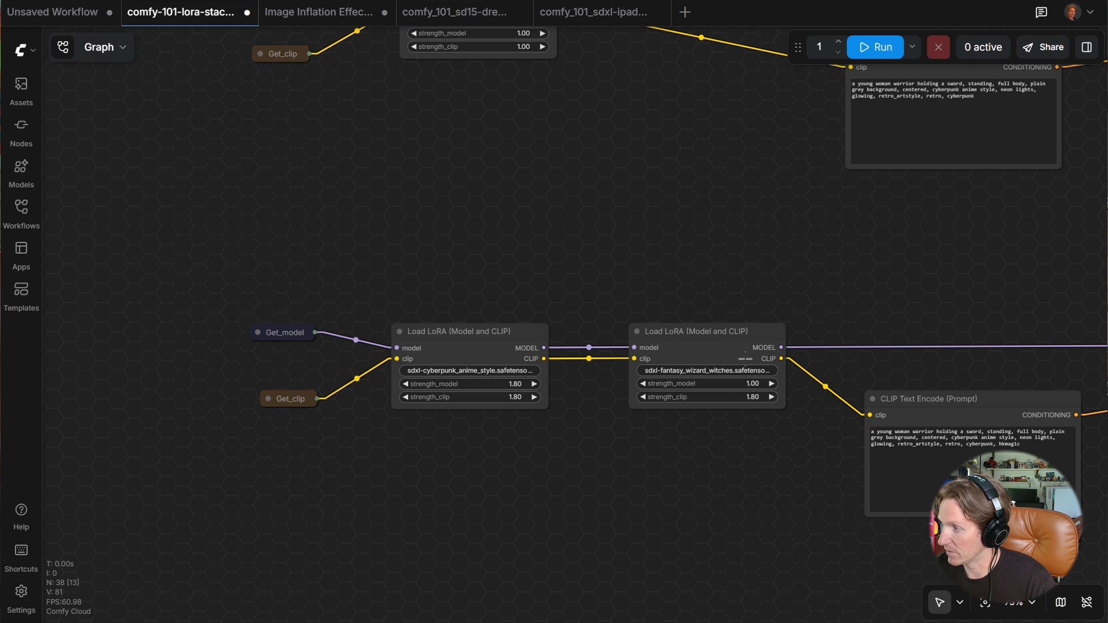
left_click(754, 383)
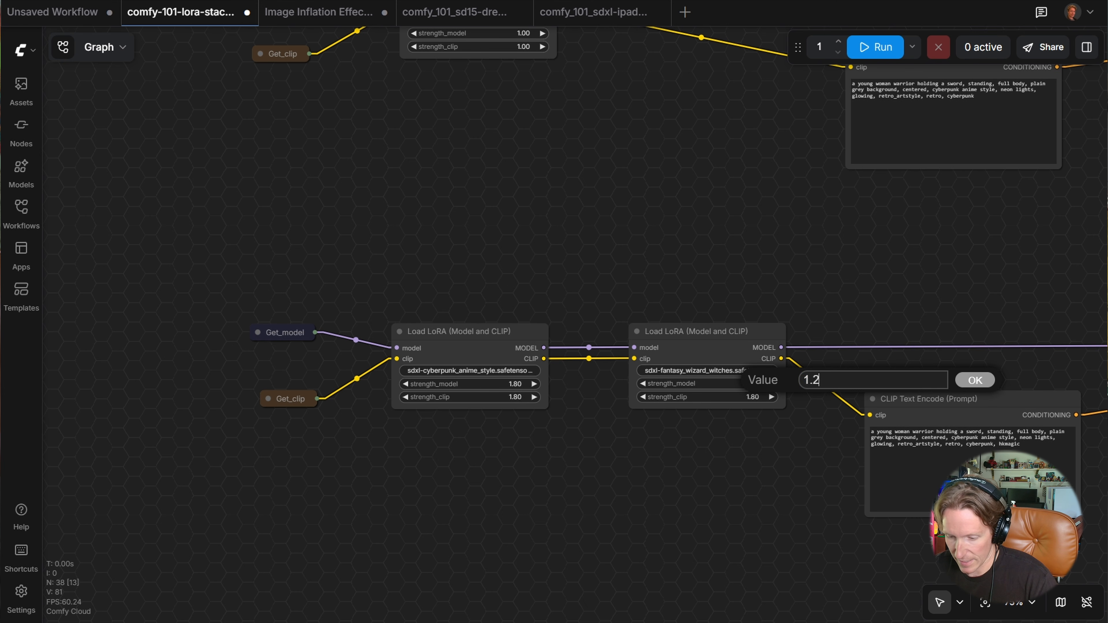
key("Return")
Run the workflow up to the Cyberpunk Retro Art + Magik node with the new fantasy wizard LoRA strength
scroll(784, 452, "down", 2)
left_click_drag(784, 452, 196, 406)
left_click_drag(562, 477, 65, 456)
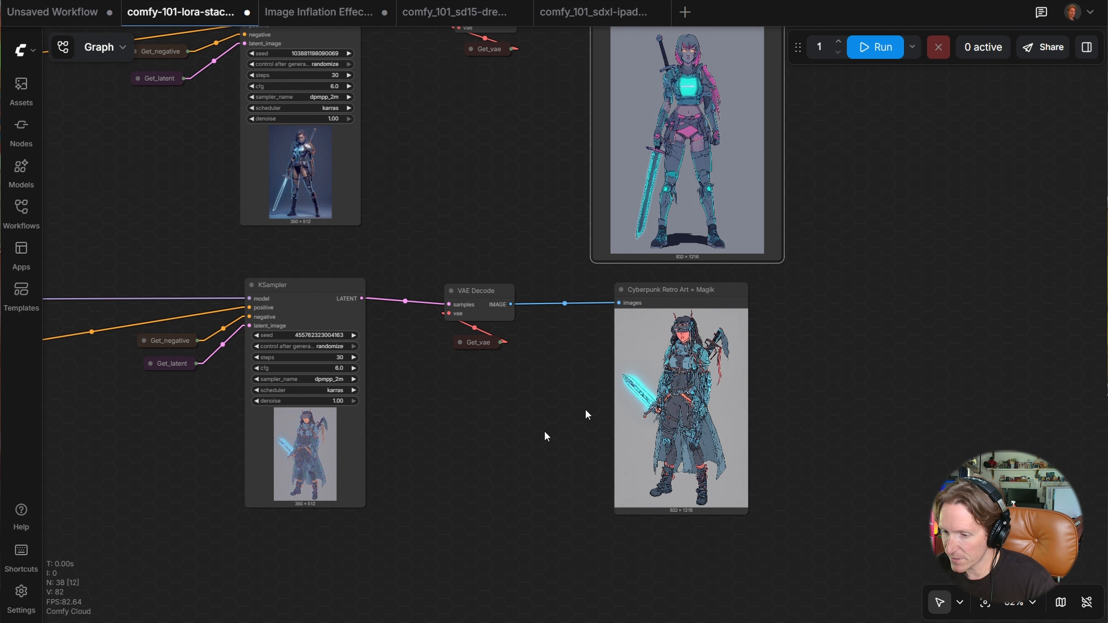
left_click(737, 291)
left_click(755, 257)
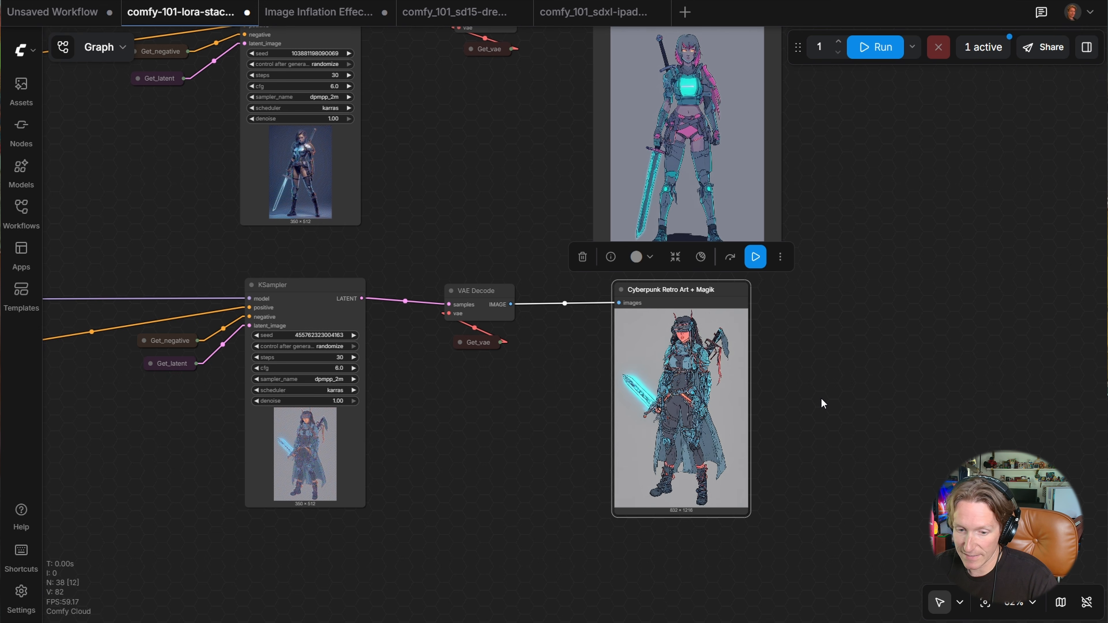
Set control after generate to fixed on the KSampler nodes of all three rows
left_click_drag(383, 347, 542, 443)
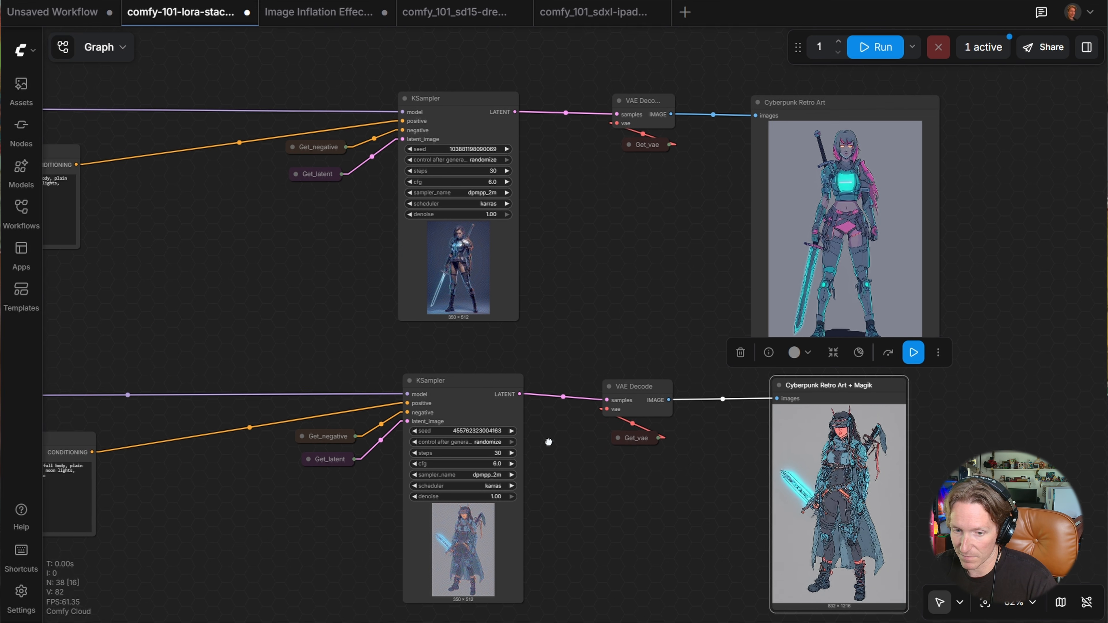
scroll(570, 299, "up", 4)
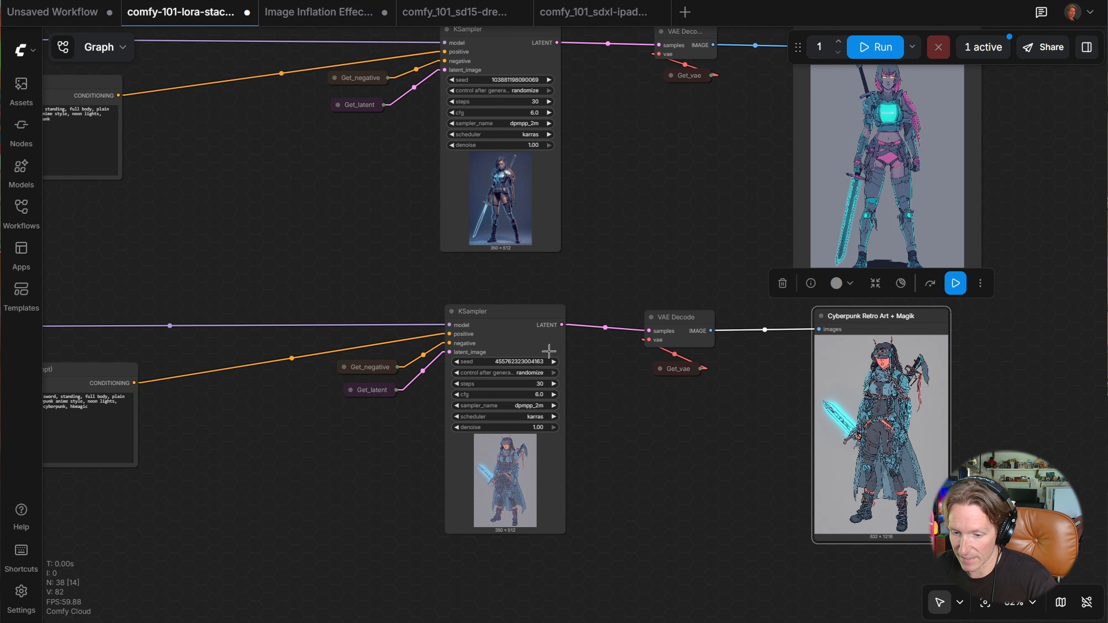
left_click(528, 382)
left_click(551, 386)
scroll(551, 387, "up", 5)
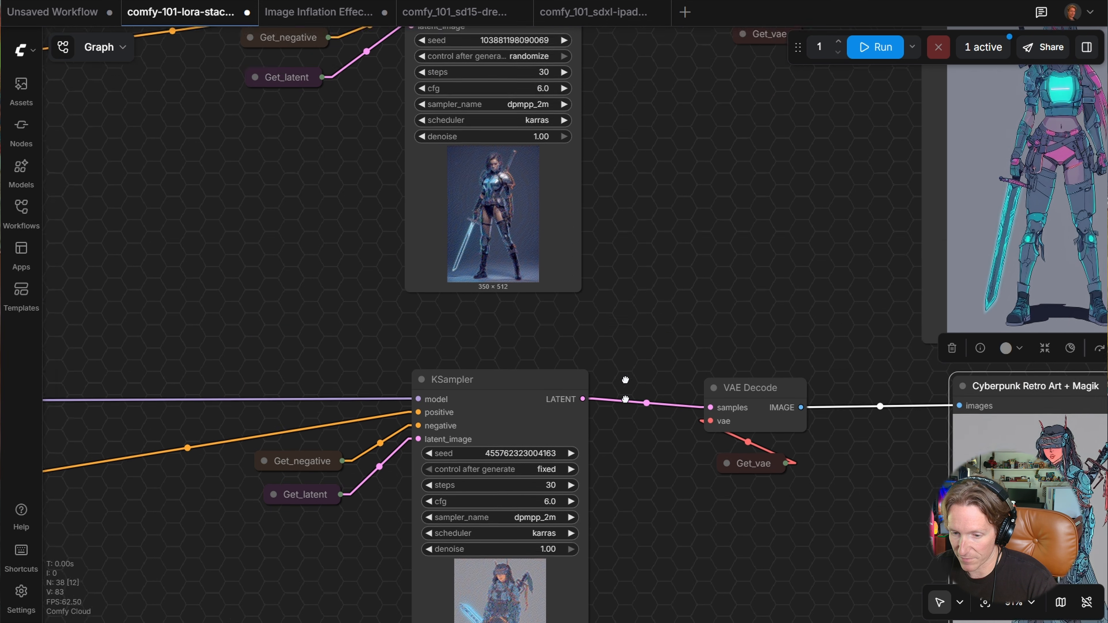
left_click(550, 222)
left_click(552, 225)
scroll(644, 361, "up", 5)
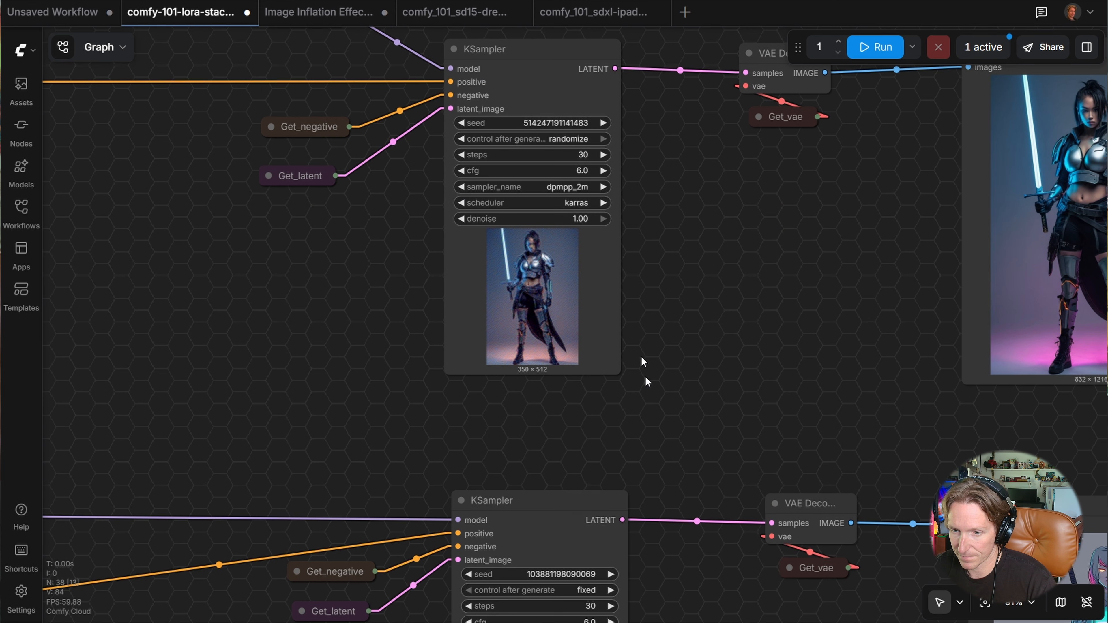
left_click(567, 139)
left_click(569, 140)
Examine the newly generated image in the Cyberpunk Retro Art + Magik node
scroll(693, 331, "down", 5)
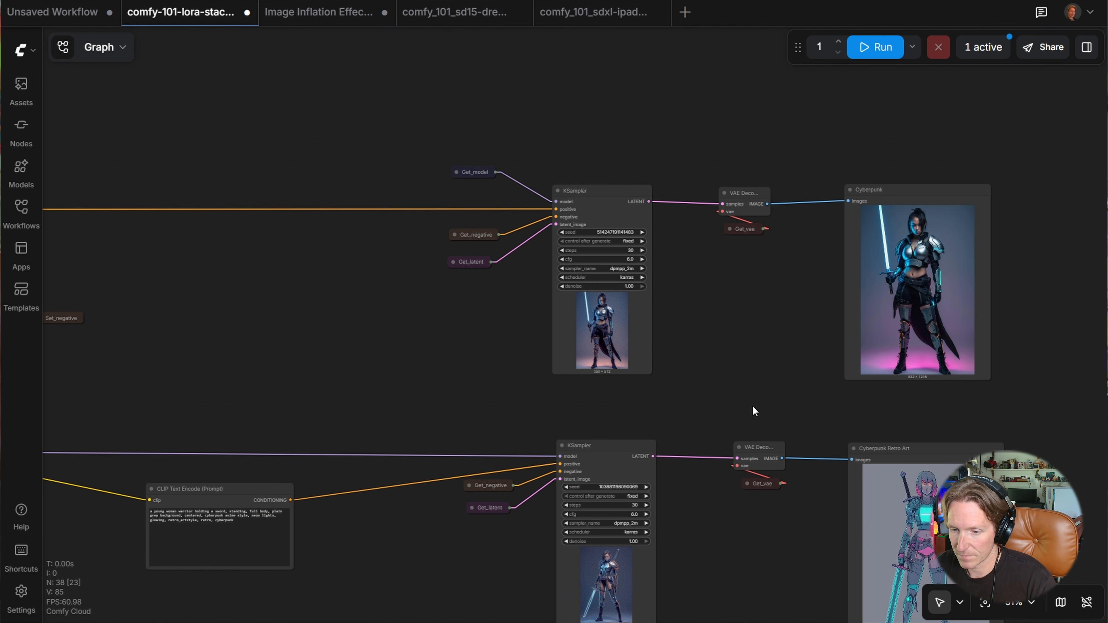
scroll(752, 405, "right", 8)
scroll(454, 349, "down", 5)
scroll(475, 322, "up", 3)
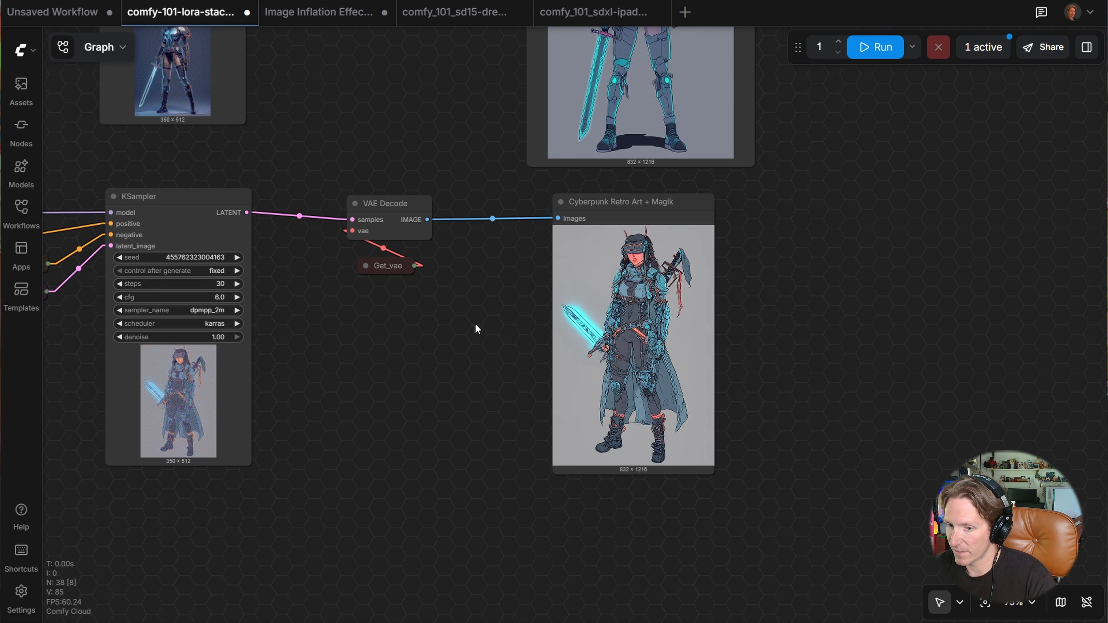
scroll(514, 367, "up", 4)
left_click(582, 371)
left_click_drag(529, 322, 460, 393)
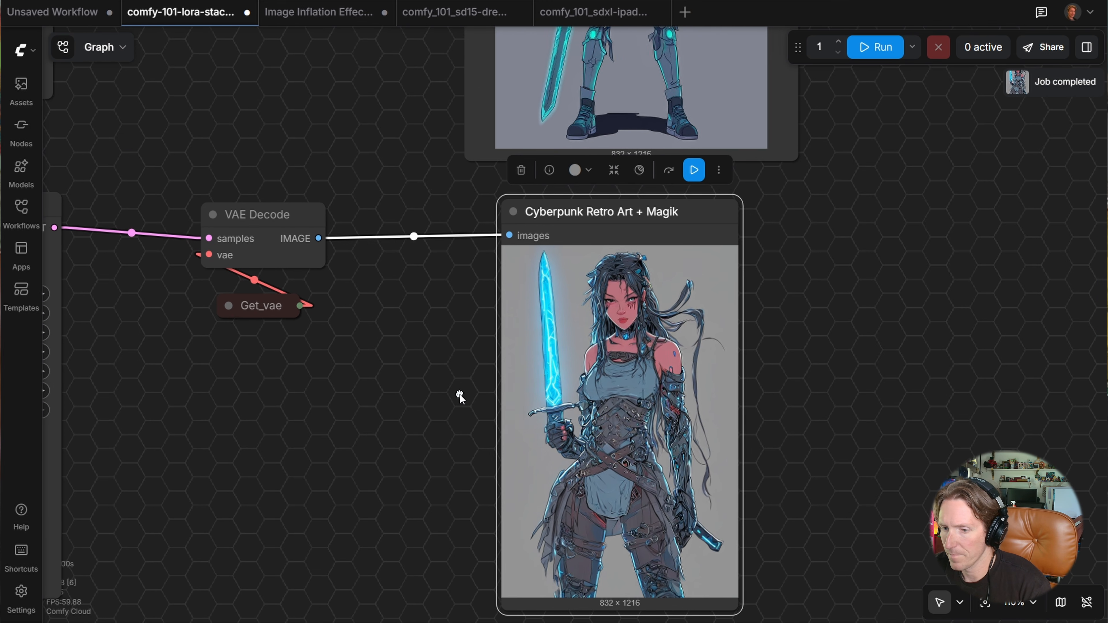
scroll(611, 382, "up", 1)
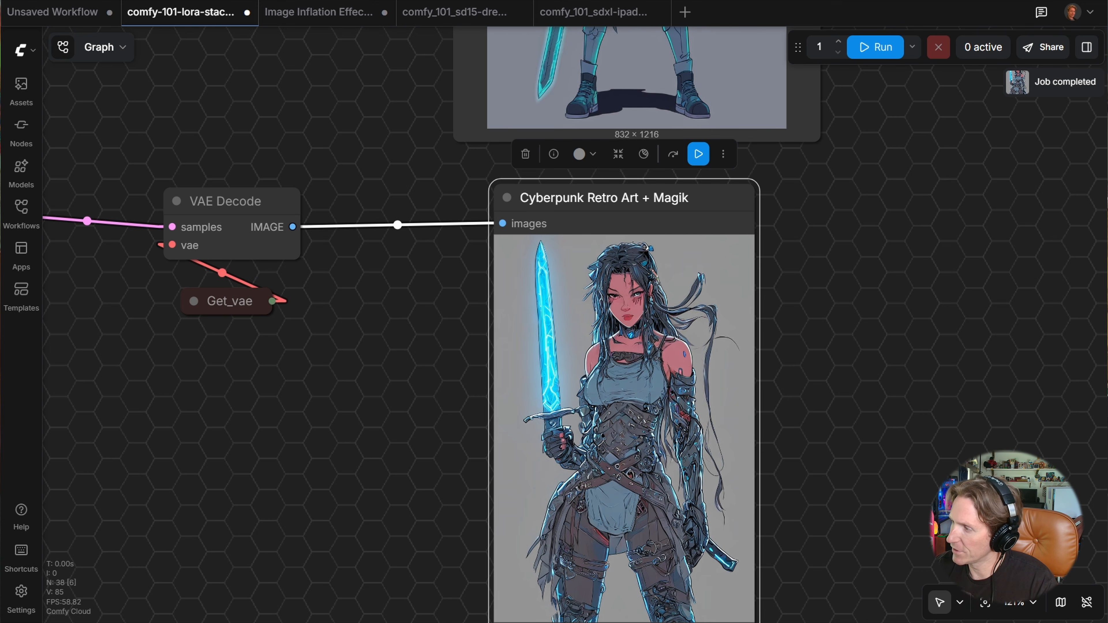
scroll(687, 345, "down", 3)
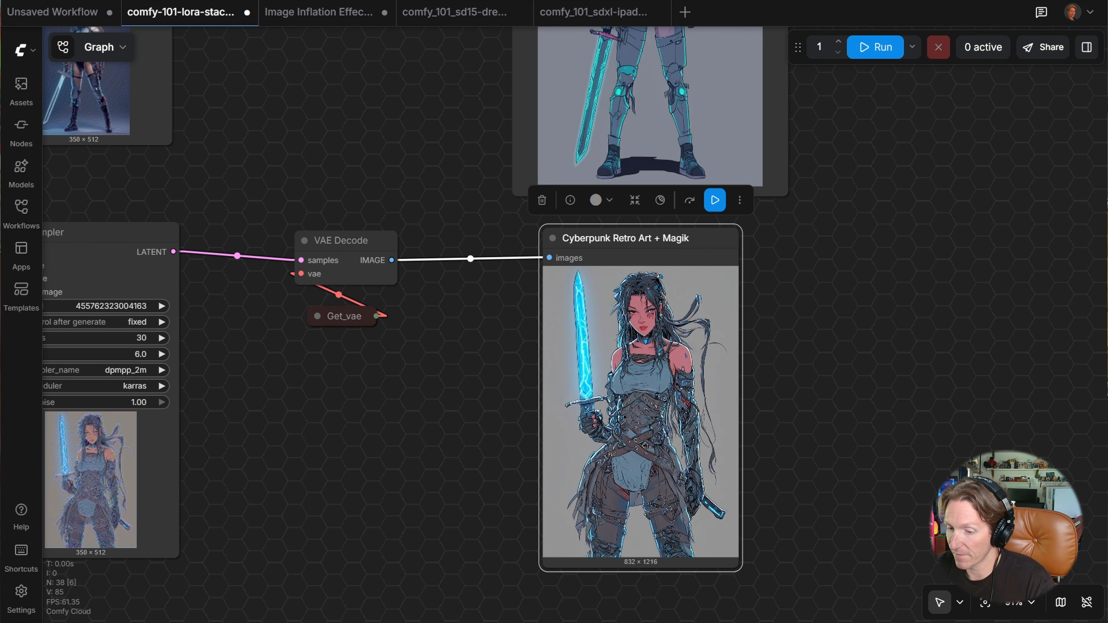
scroll(816, 362, "down", 1)
Open the LoRA library from the third row's first Load LoRA node and search it for "sdxl"
left_click_drag(816, 361, 829, 543)
left_click_drag(779, 325, 764, 619)
scroll(685, 438, "down", 7)
left_click_drag(568, 484, 689, 223)
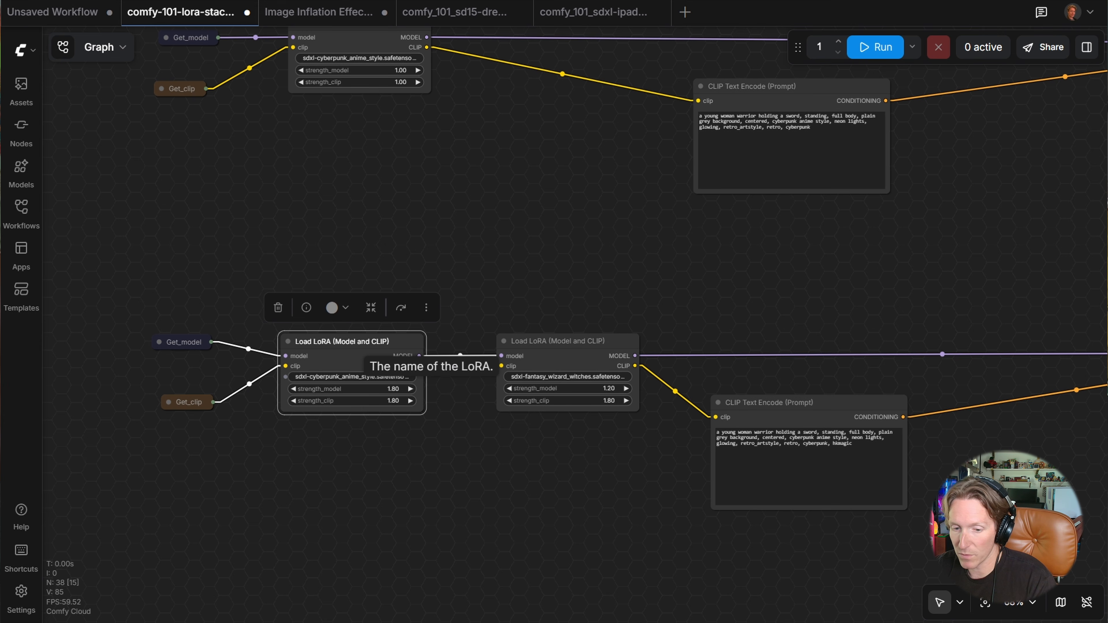
left_click(363, 378)
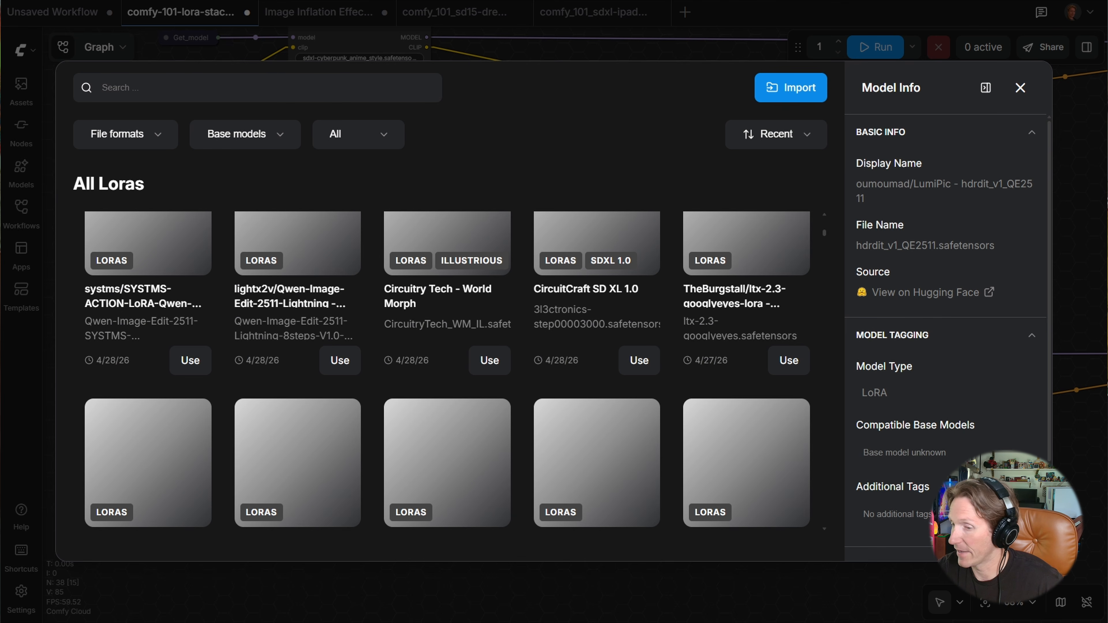
type("sdxl")
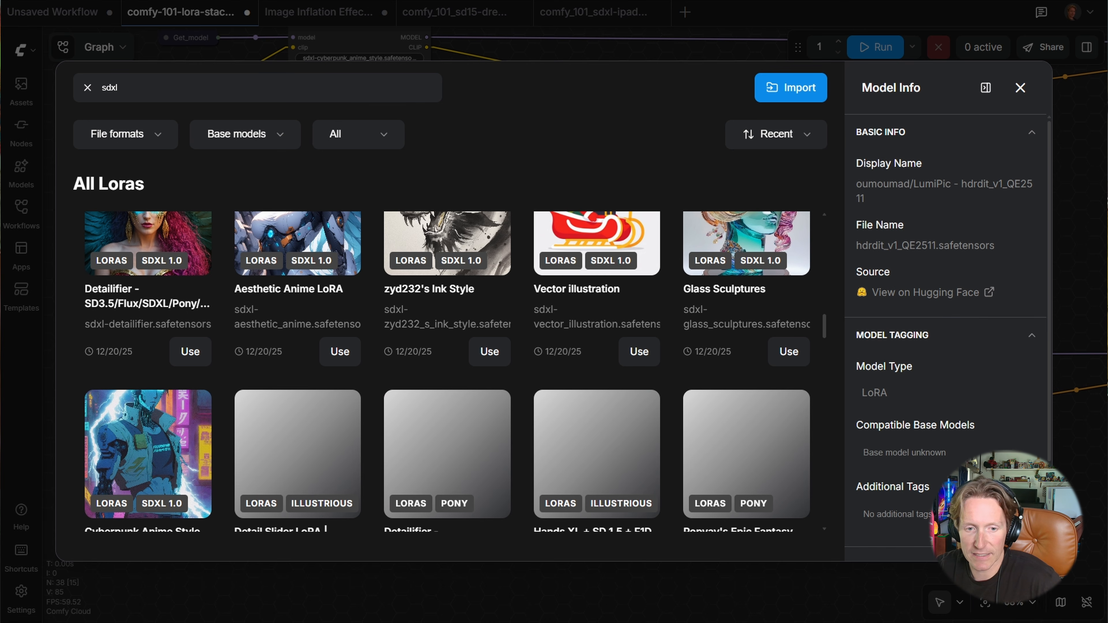
scroll(222, 298, "up", 4)
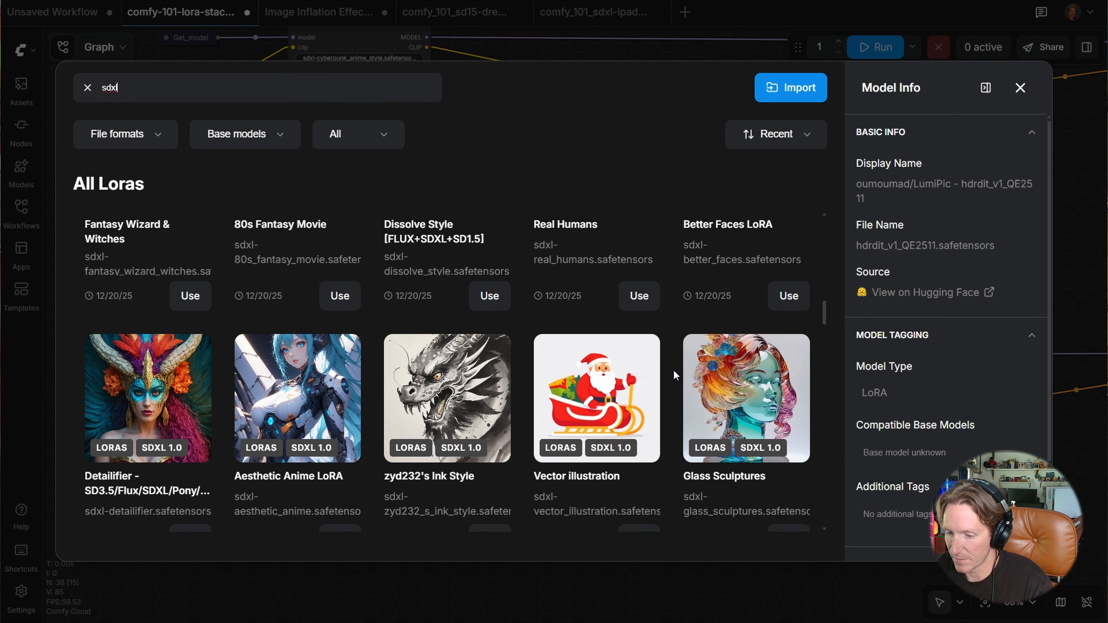
scroll(675, 375, "down", 1)
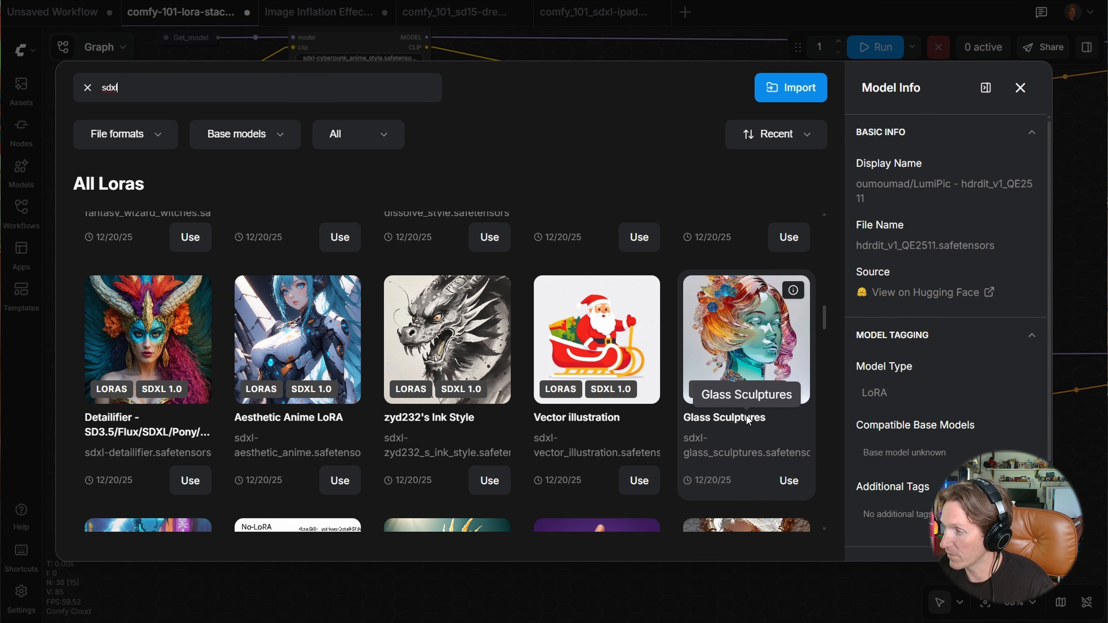
View the Glass Sculptures LoRA's model info down to its trigger phrases and close the library without choosing a LoRA
left_click(792, 290)
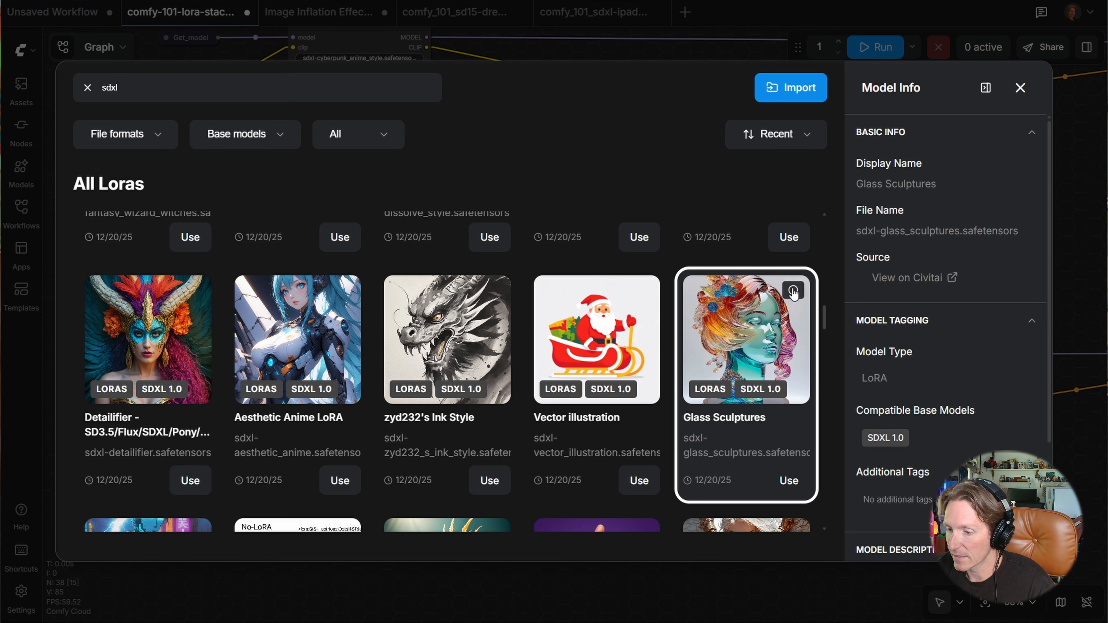
scroll(945, 366, "down", 2)
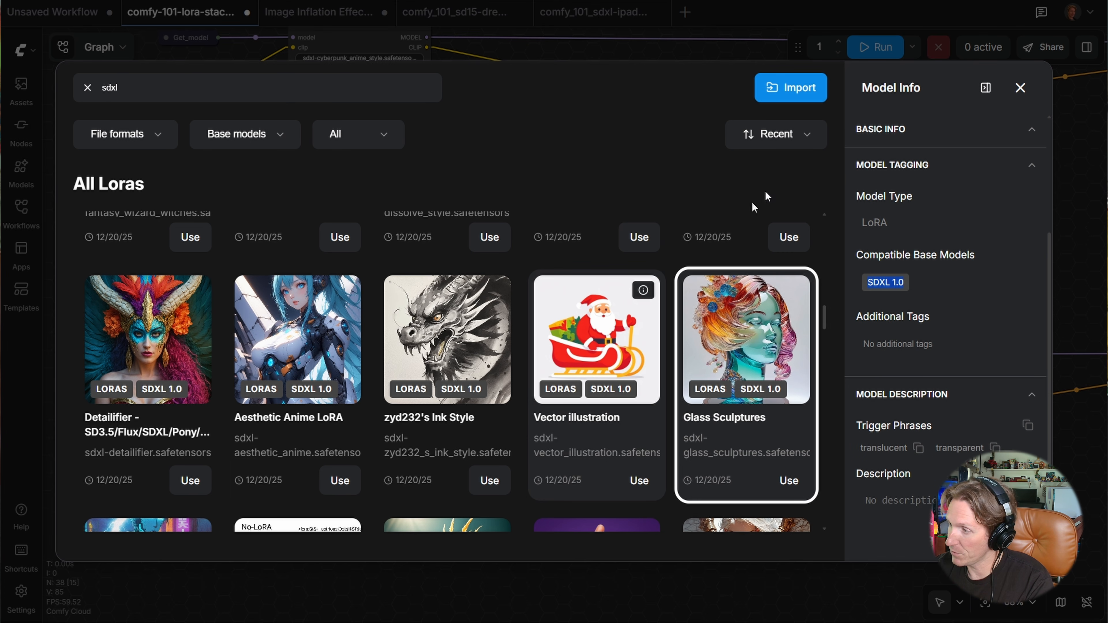
left_click(1020, 88)
scroll(702, 240, "down", 3)
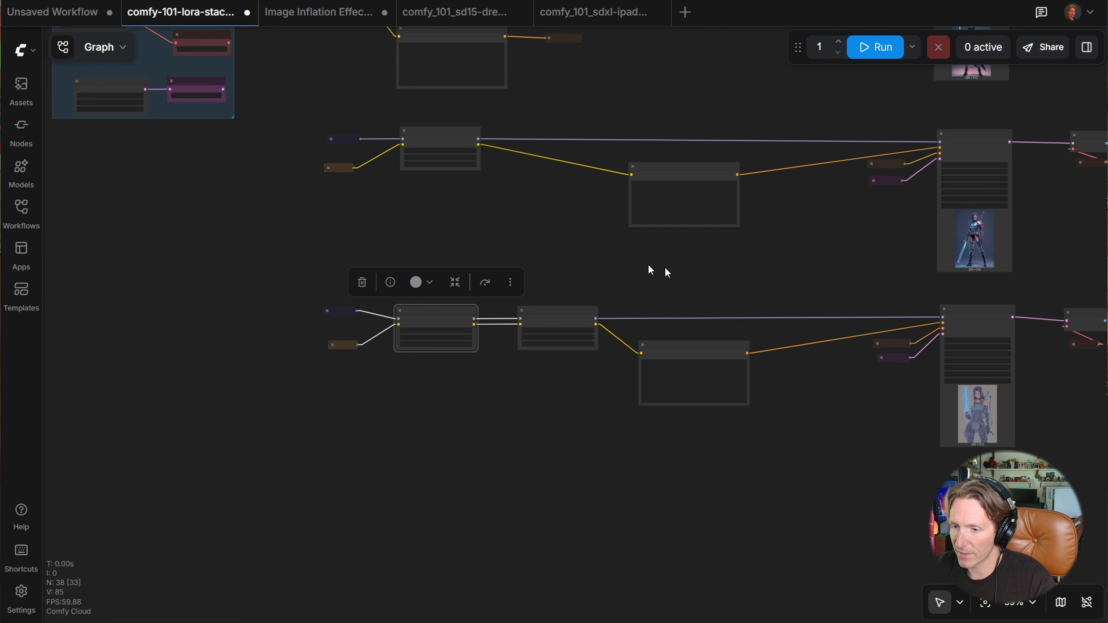
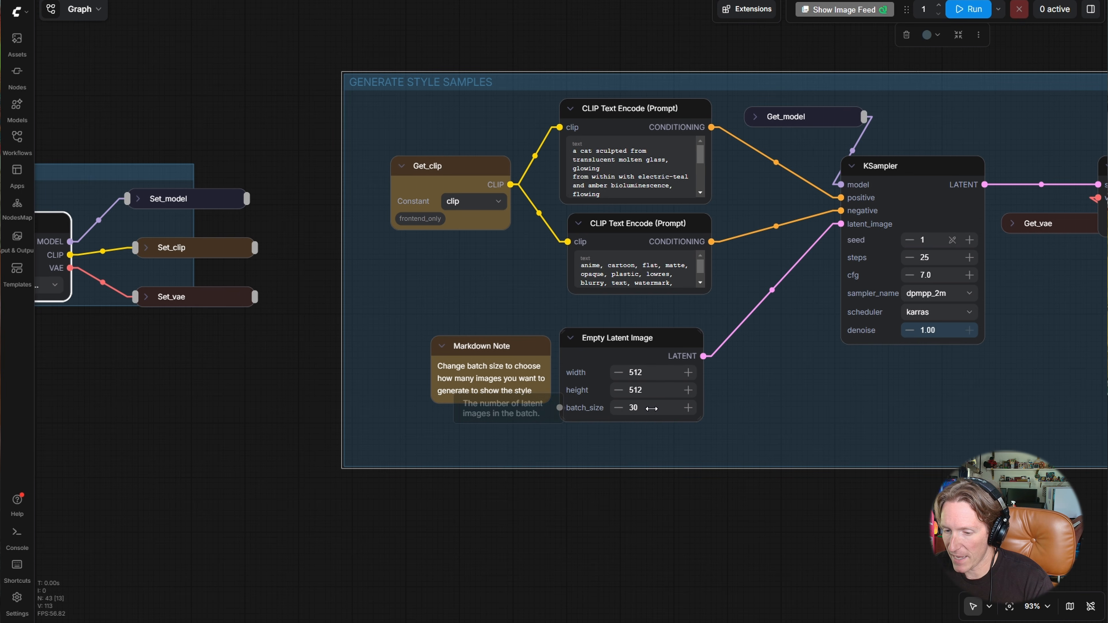
scroll(651, 409, "up", 1)
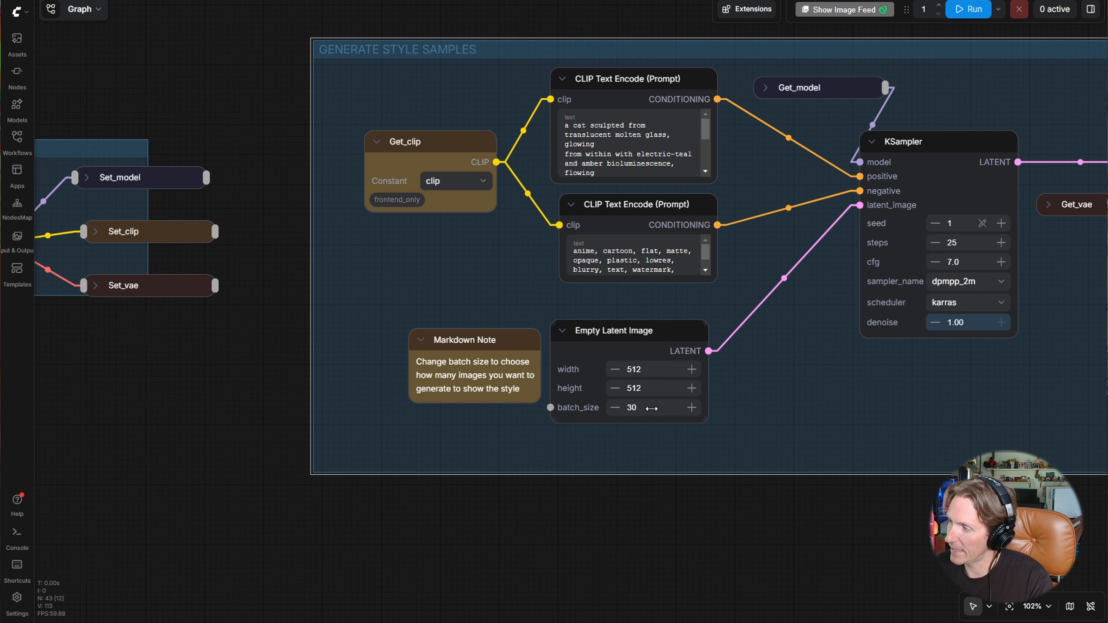
left_click_drag(780, 394, 653, 479)
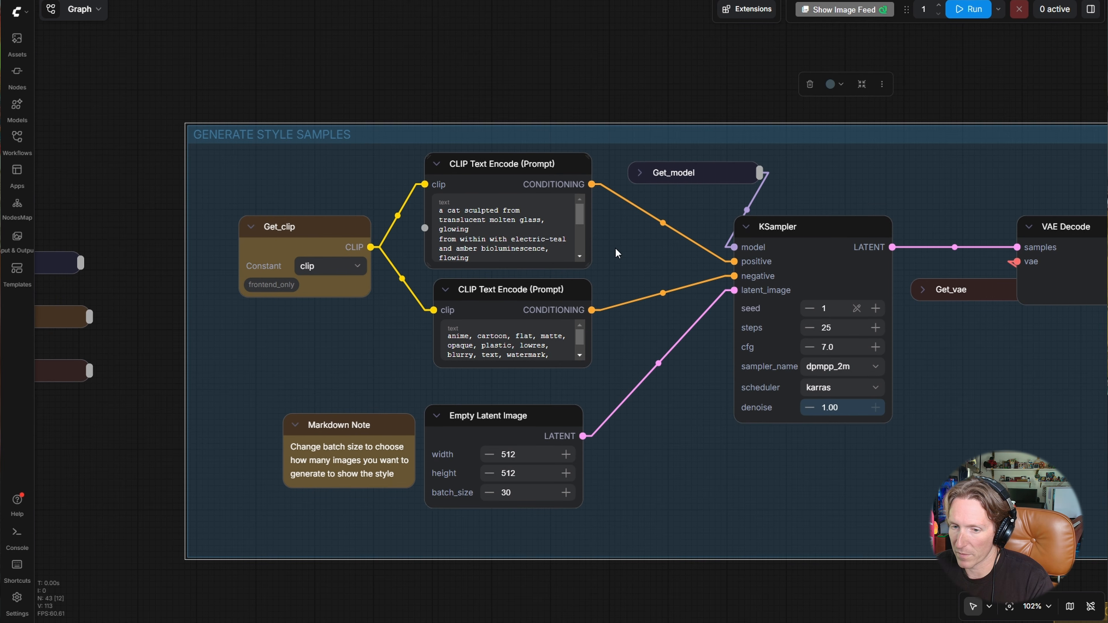
Enlarge the positive and negative CLIP Text Encode nodes in the Generate Style Samples group so more prompt text shows
left_click_drag(591, 266, 601, 269)
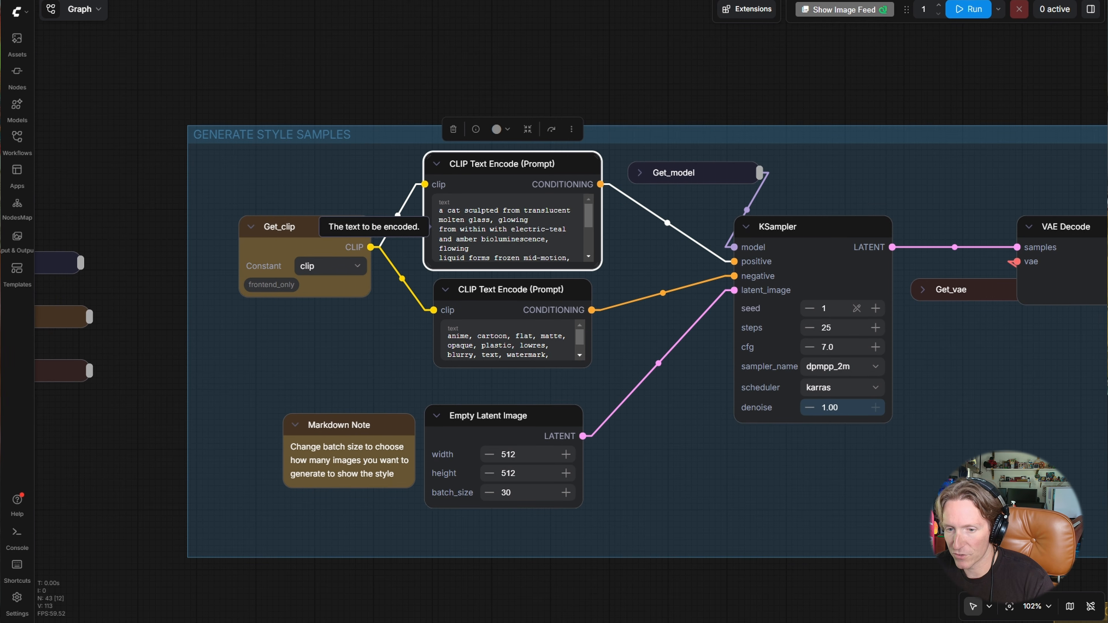
left_click(498, 219)
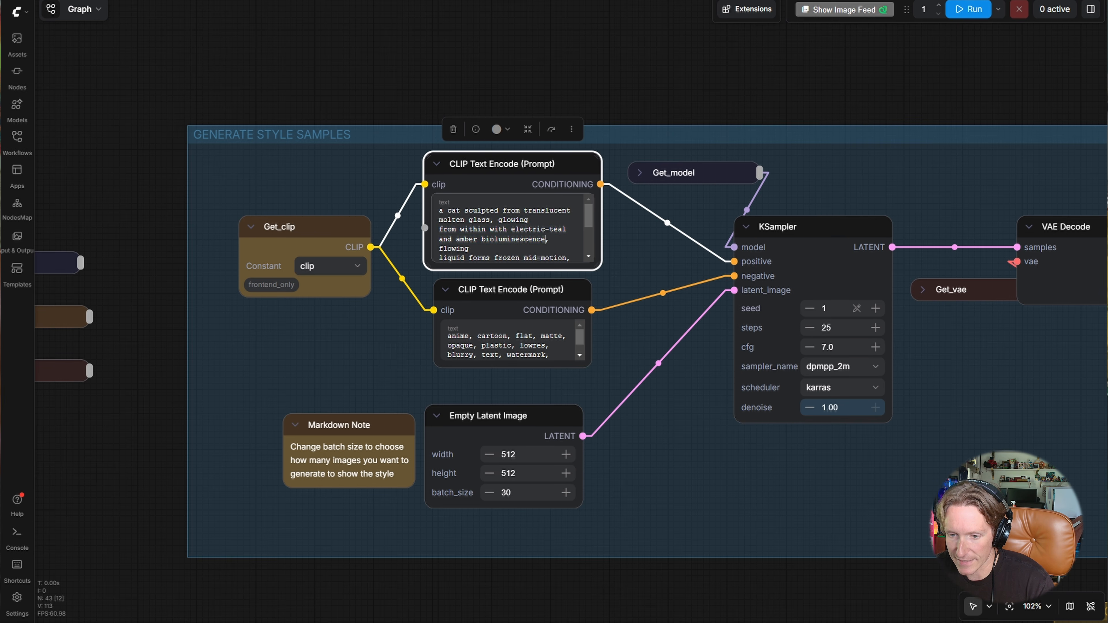
scroll(540, 237, "down", 3)
scroll(505, 227, "up", 5)
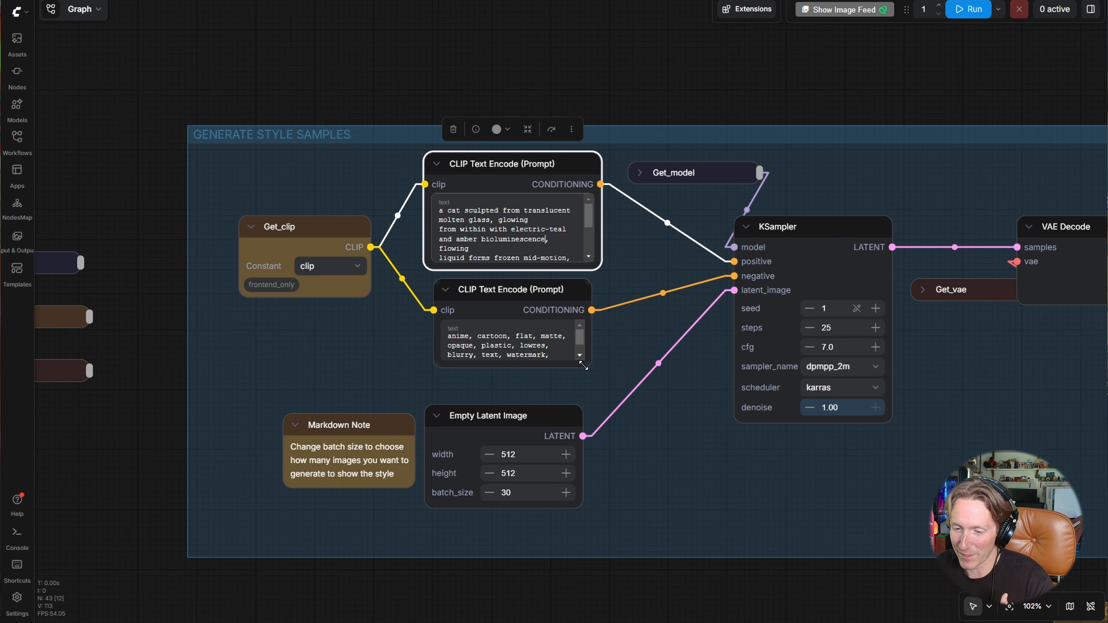
left_click_drag(588, 365, 608, 393)
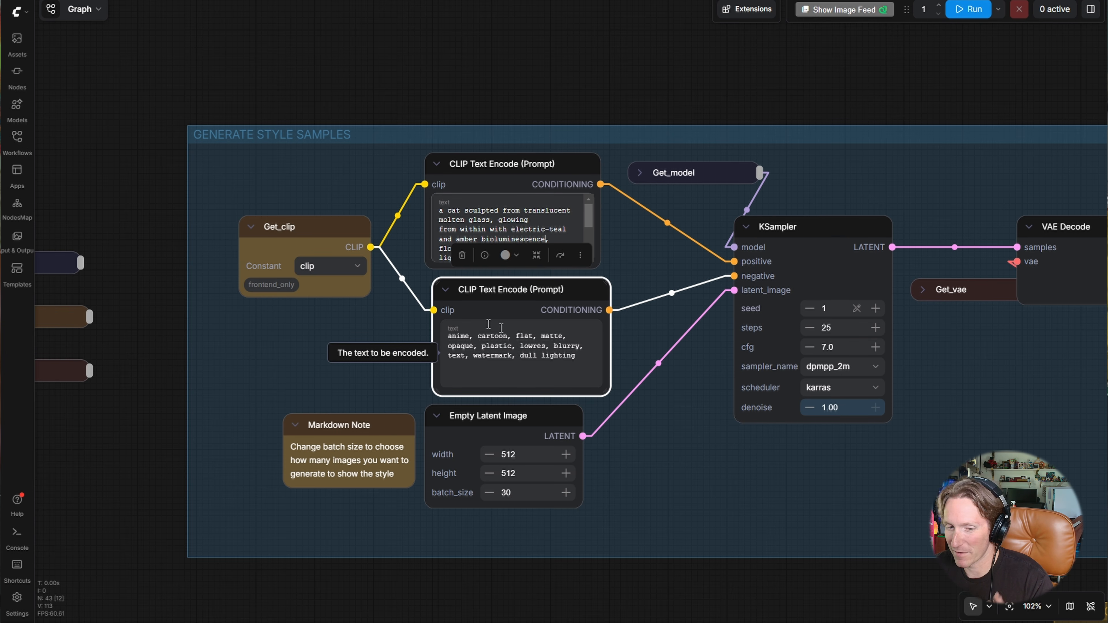
left_click(371, 327)
Run only the LoRA Images branch to generate the style samples, and check the KSampler's seed update option without changing it
scroll(567, 466, "down", 4)
left_click_drag(766, 495, 411, 452)
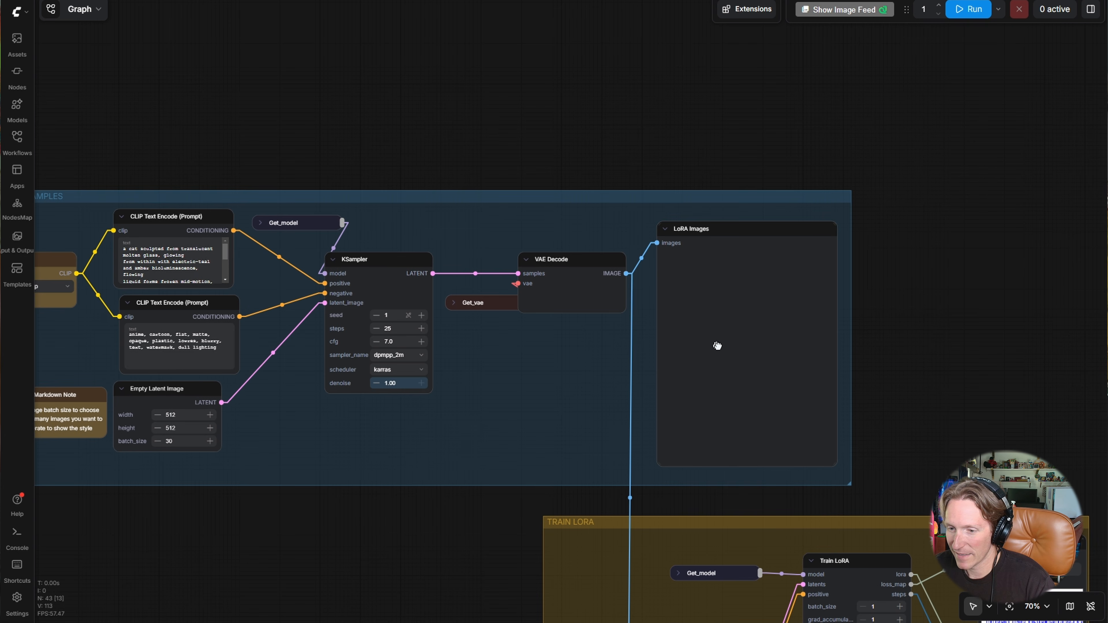
left_click(717, 346)
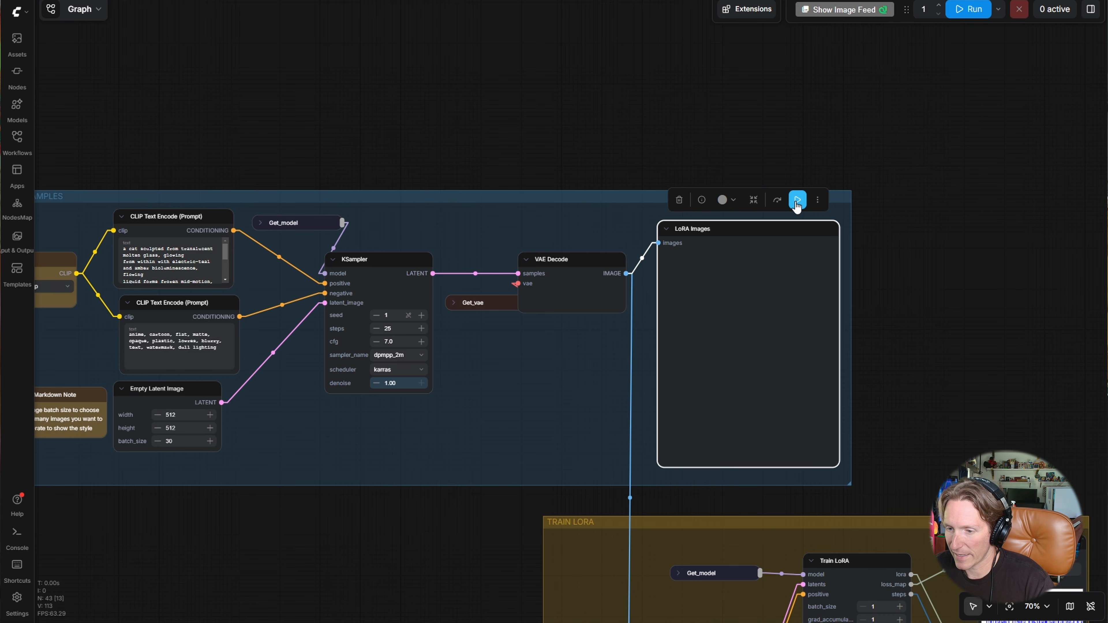
left_click(796, 201)
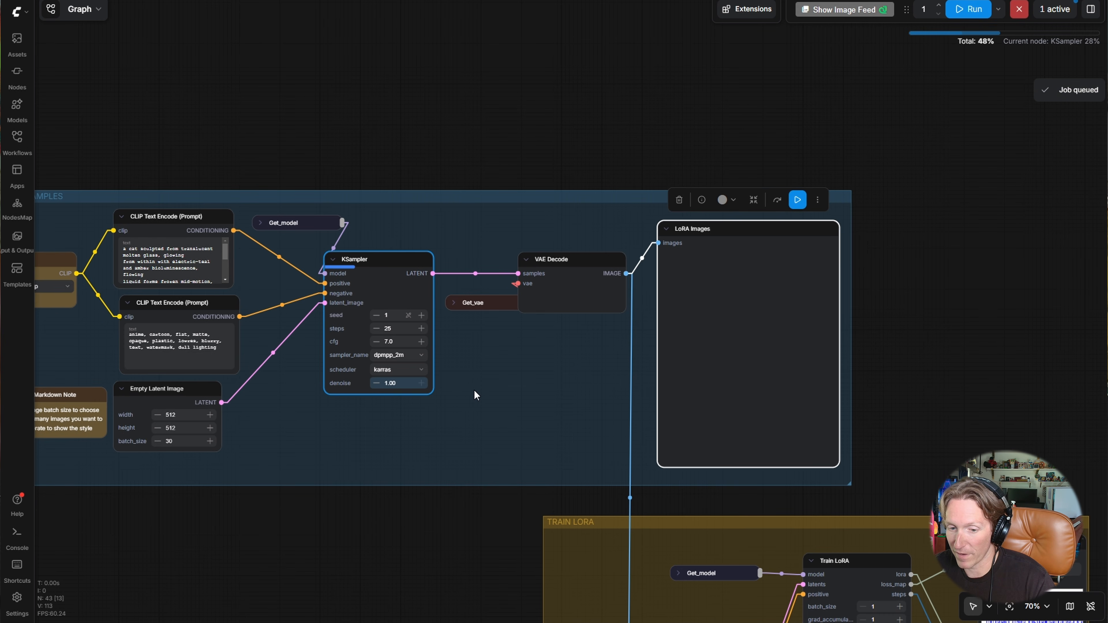
scroll(447, 380, "up", 2)
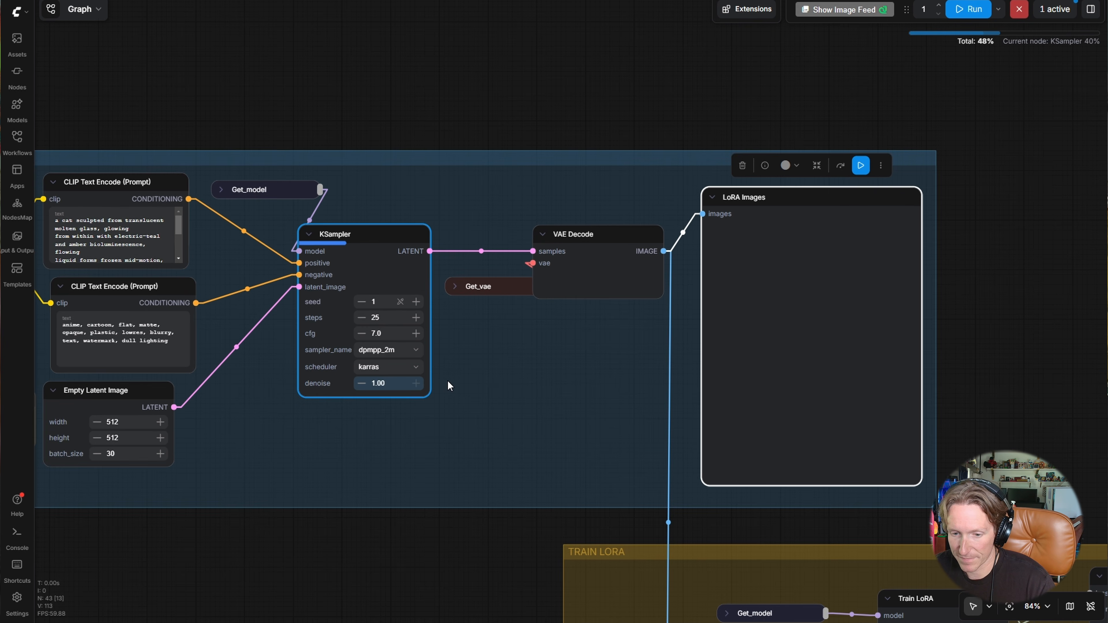
left_click(400, 303)
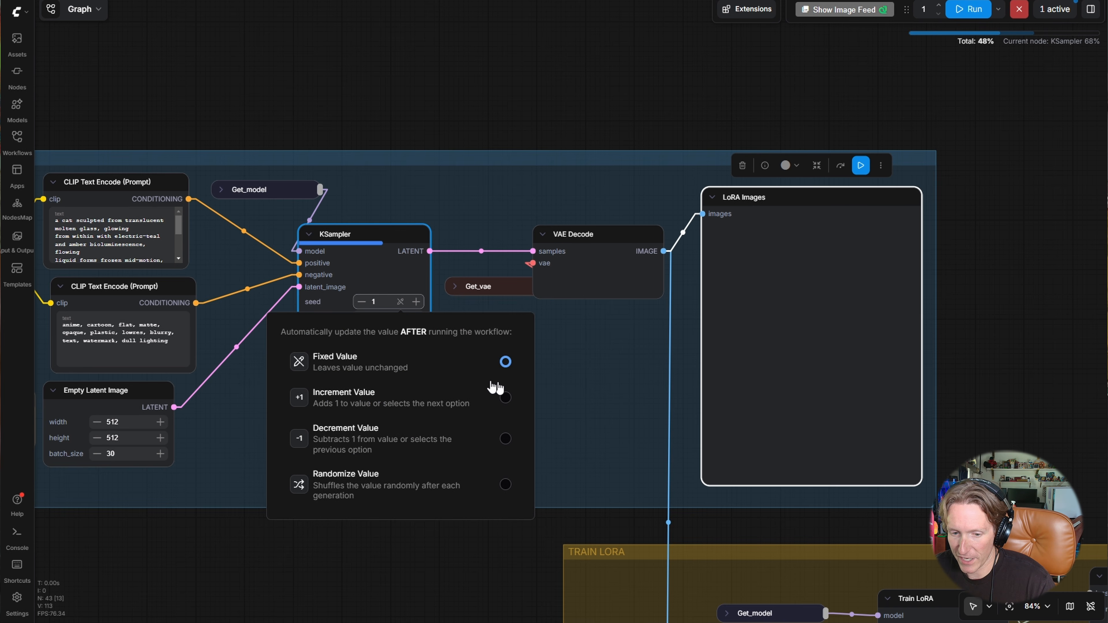
left_click(568, 366)
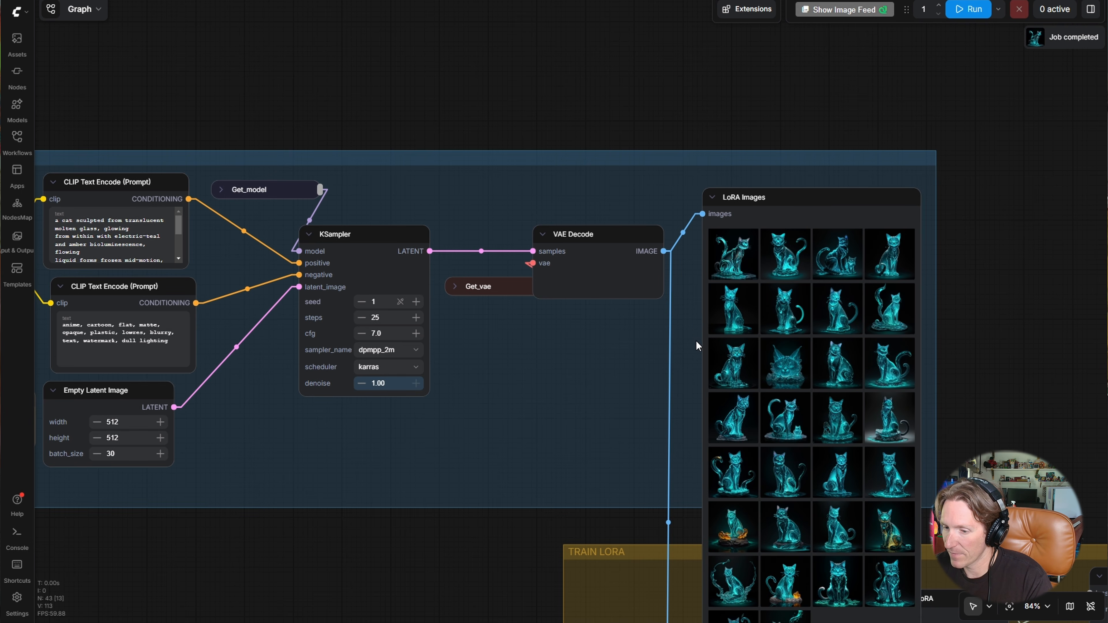
Move the LoRA Images node upward and extend the Generate Style Samples group slightly at its lower-right corner
left_click_drag(695, 341, 508, 278)
left_click_drag(618, 148, 652, 42)
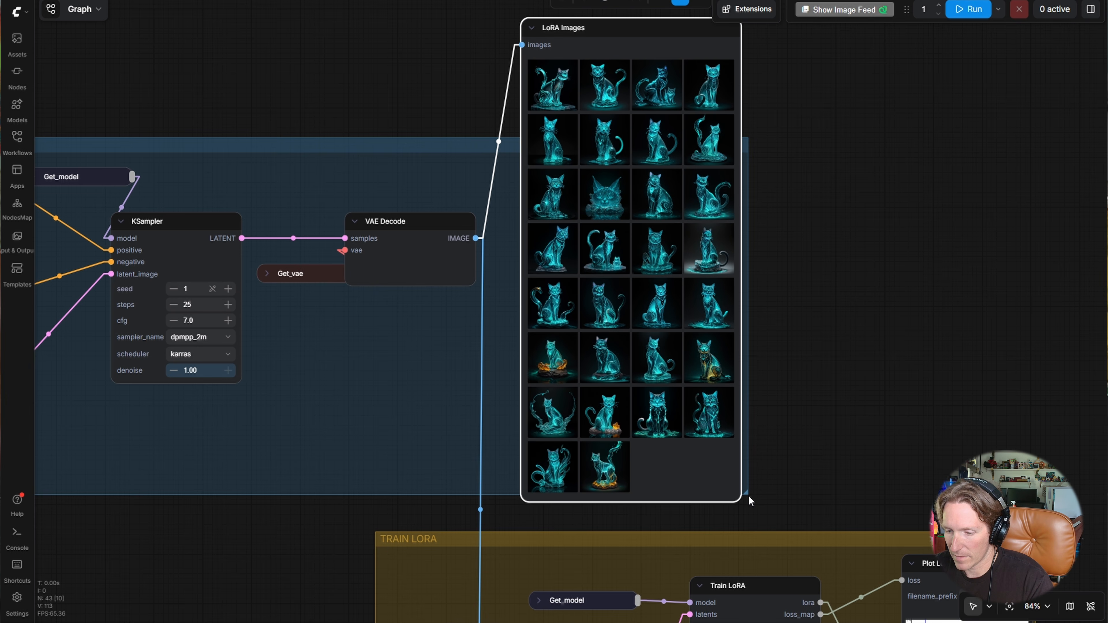
left_click_drag(746, 493, 791, 520)
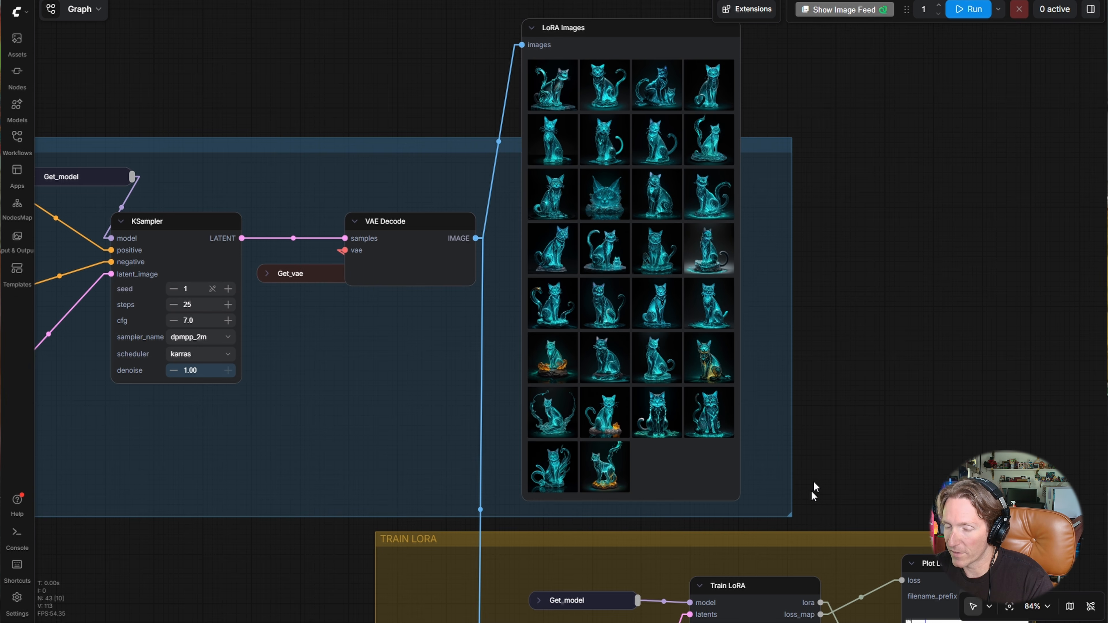
scroll(873, 463, "down", 3)
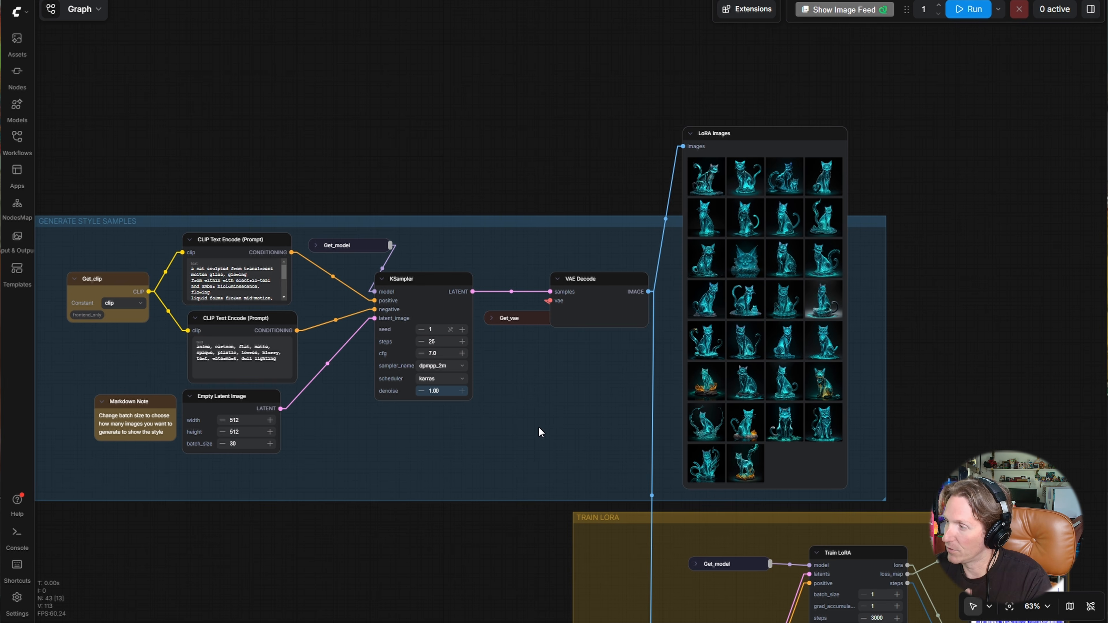
Move the Get_vae node in the Train LoRA group clear of the image link running into Make Training Dataset
left_click_drag(554, 453, 425, 288)
scroll(425, 288, "up", 1)
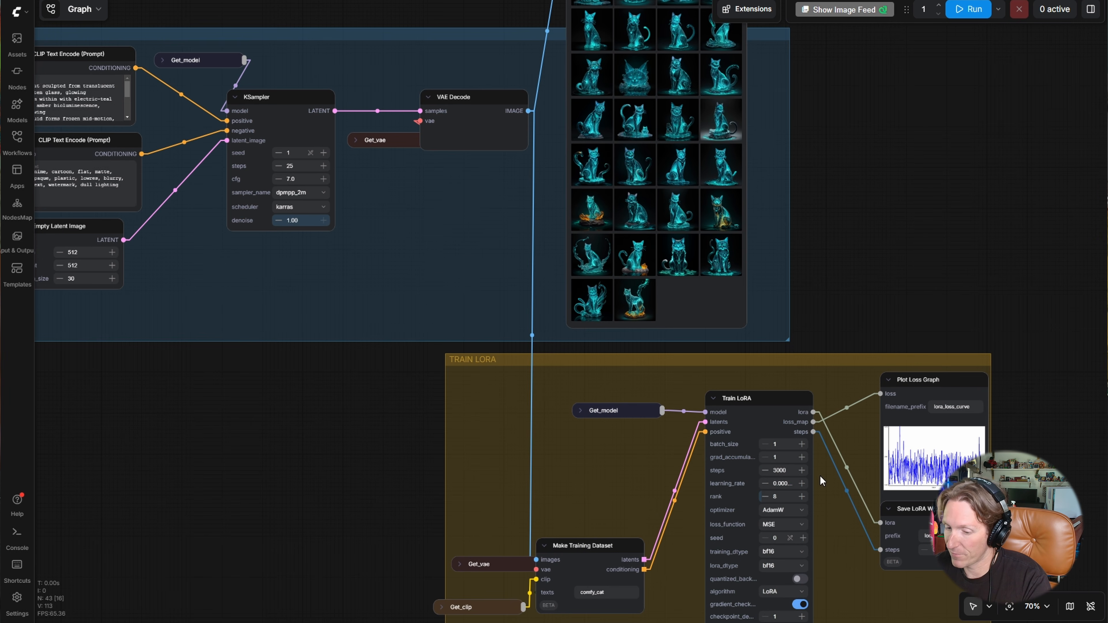
left_click_drag(848, 545, 797, 425)
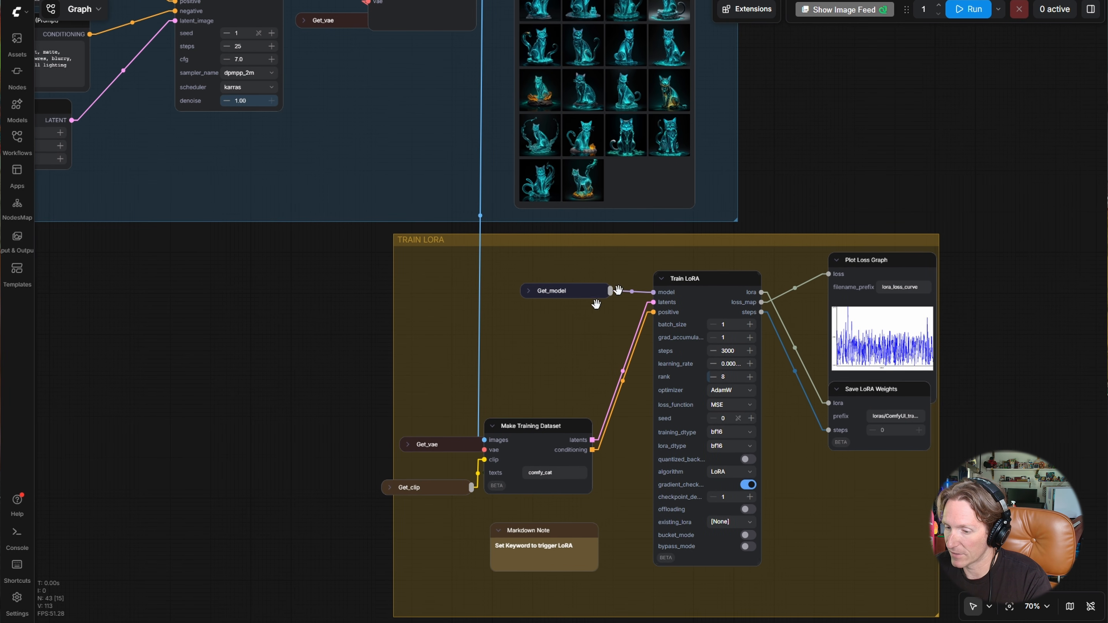
scroll(452, 224, "down", 1)
left_click_drag(452, 224, 658, 528)
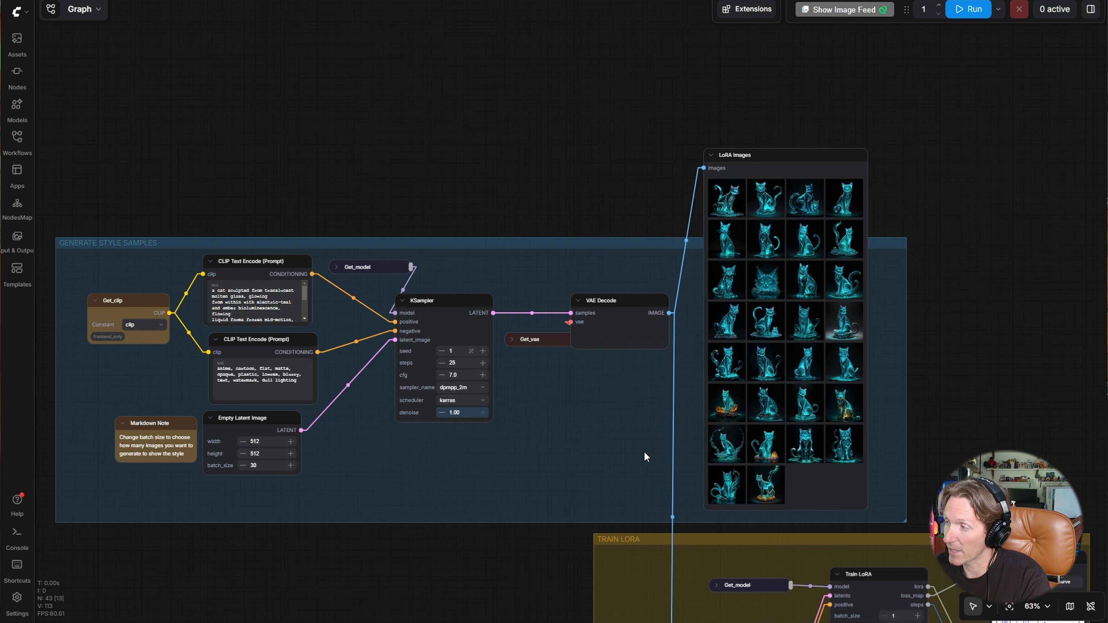
left_click_drag(644, 453, 591, 248)
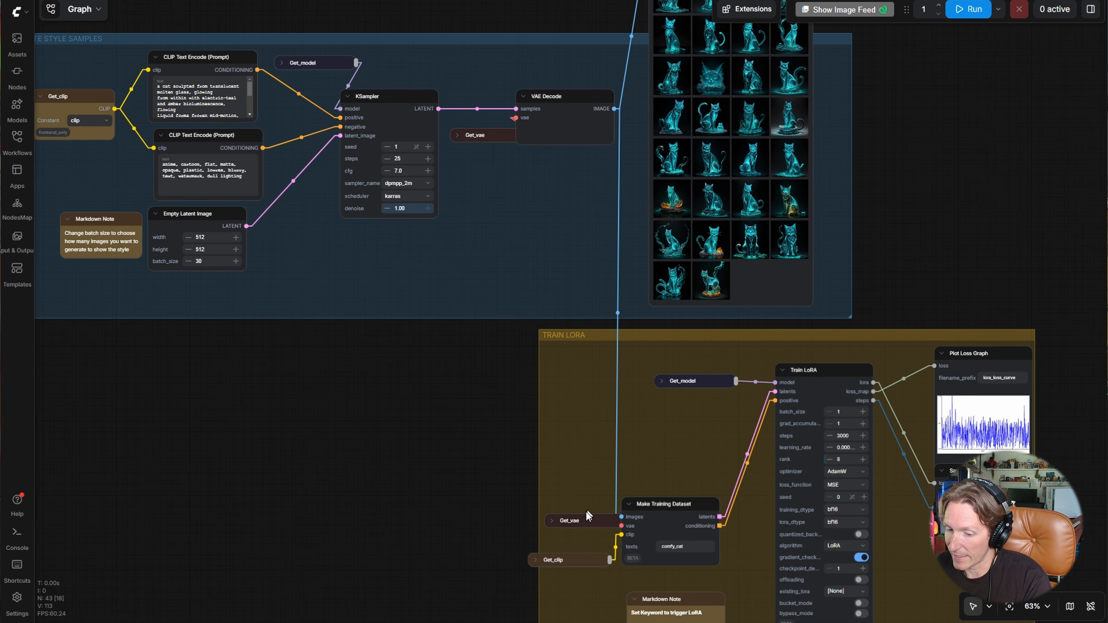
left_click_drag(586, 515, 557, 532)
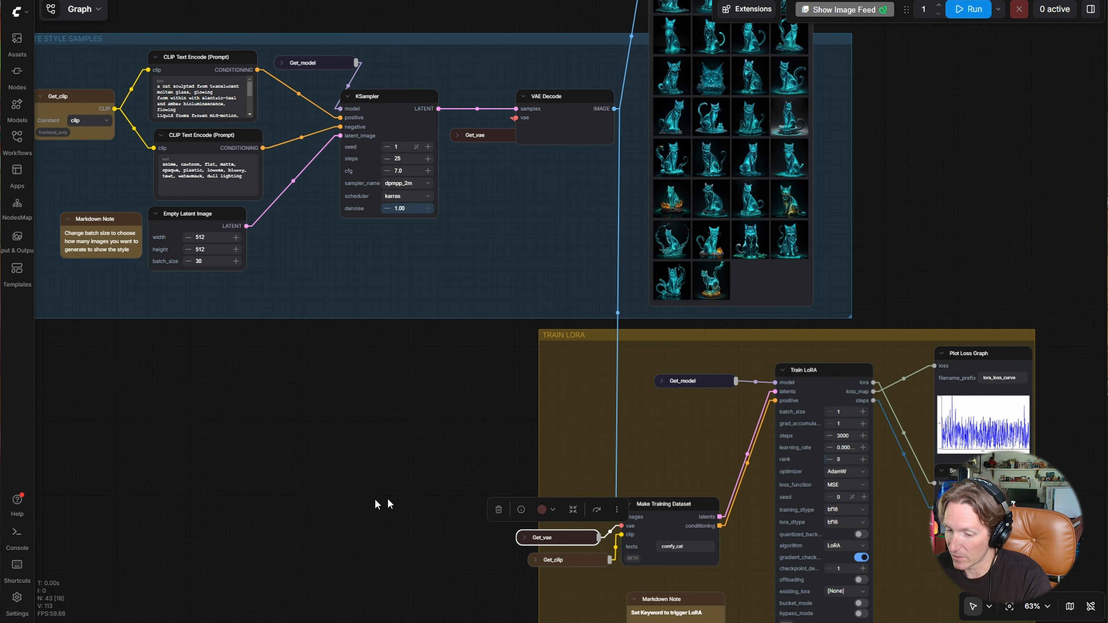
left_click(682, 455)
Open the first sample in the LoRA Images node at full size and page through the following cat images
scroll(624, 518, "up", 5)
scroll(579, 440, "down", 5)
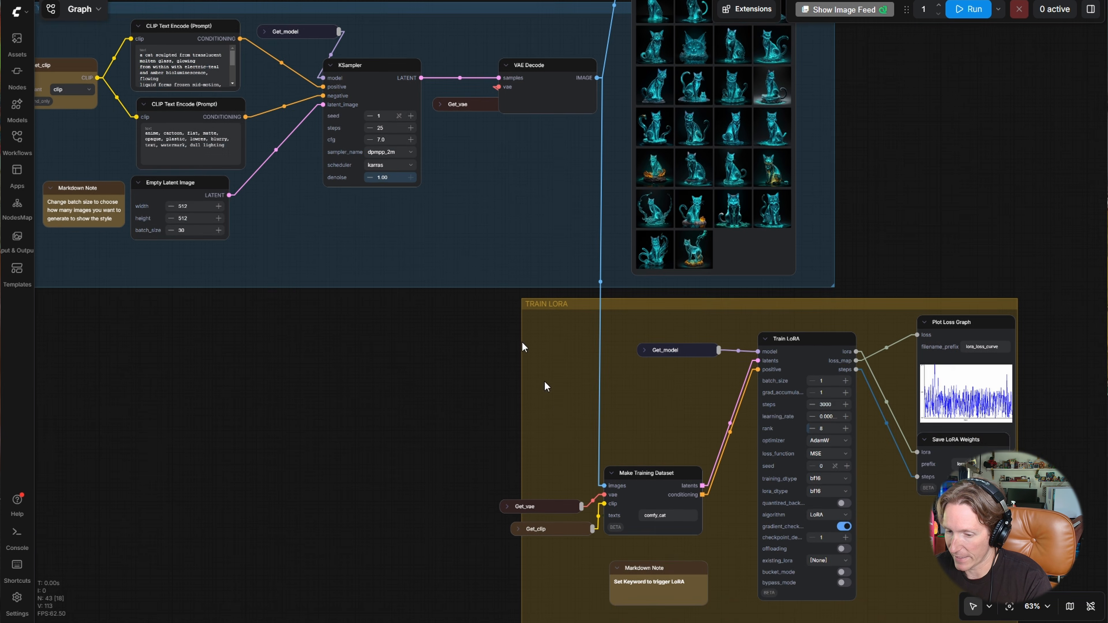
left_click_drag(609, 154, 656, 269)
left_click_drag(632, 327, 575, 448)
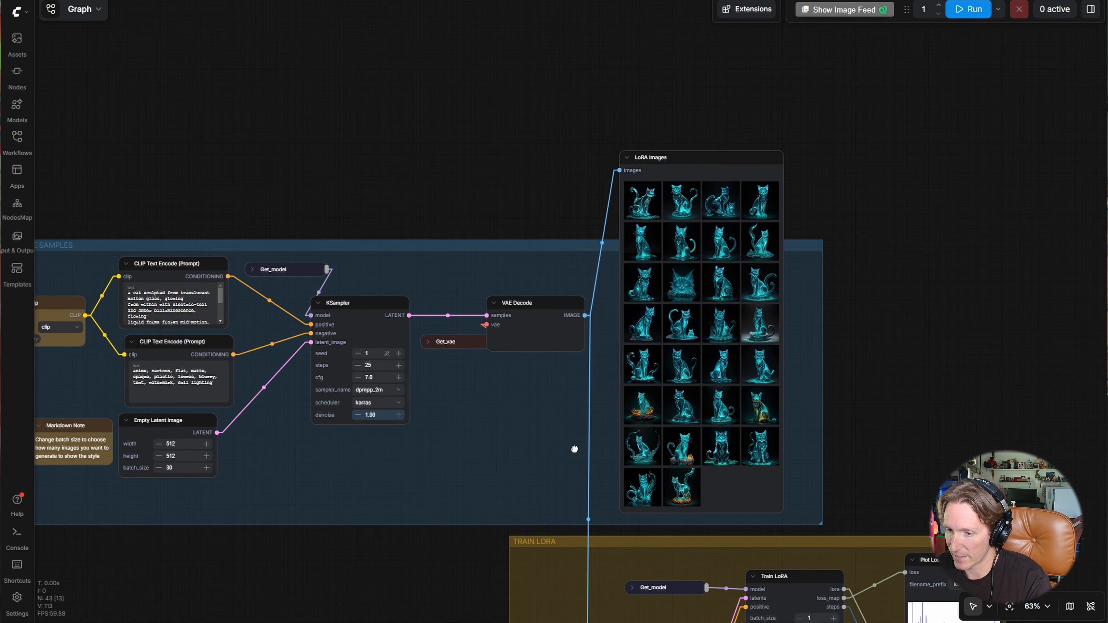
scroll(624, 288, "up", 5)
left_click(652, 168)
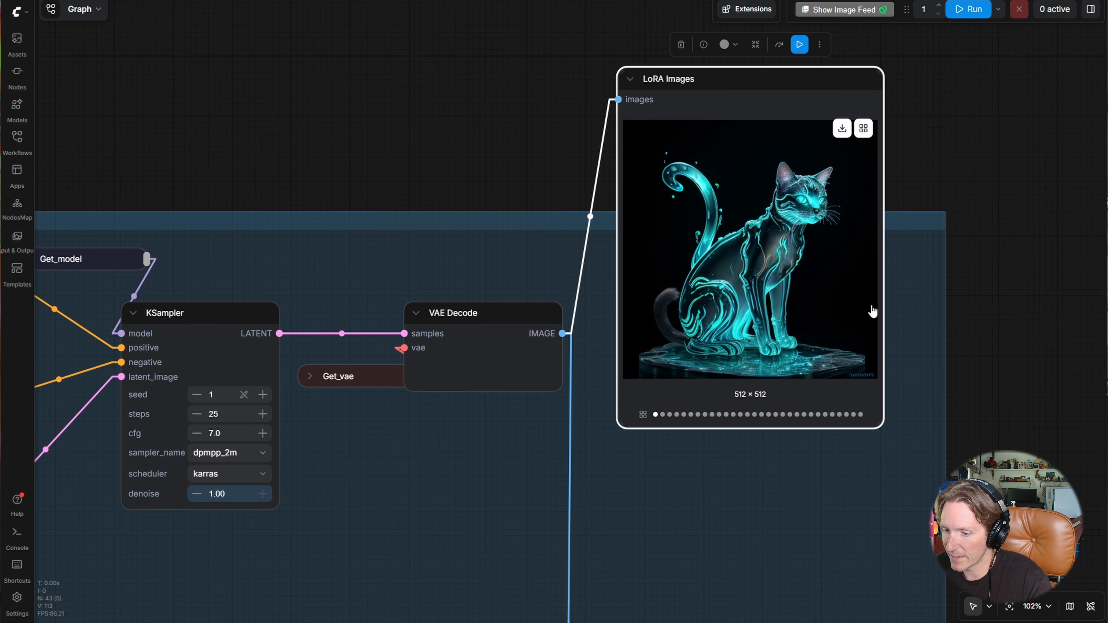
left_click(662, 415)
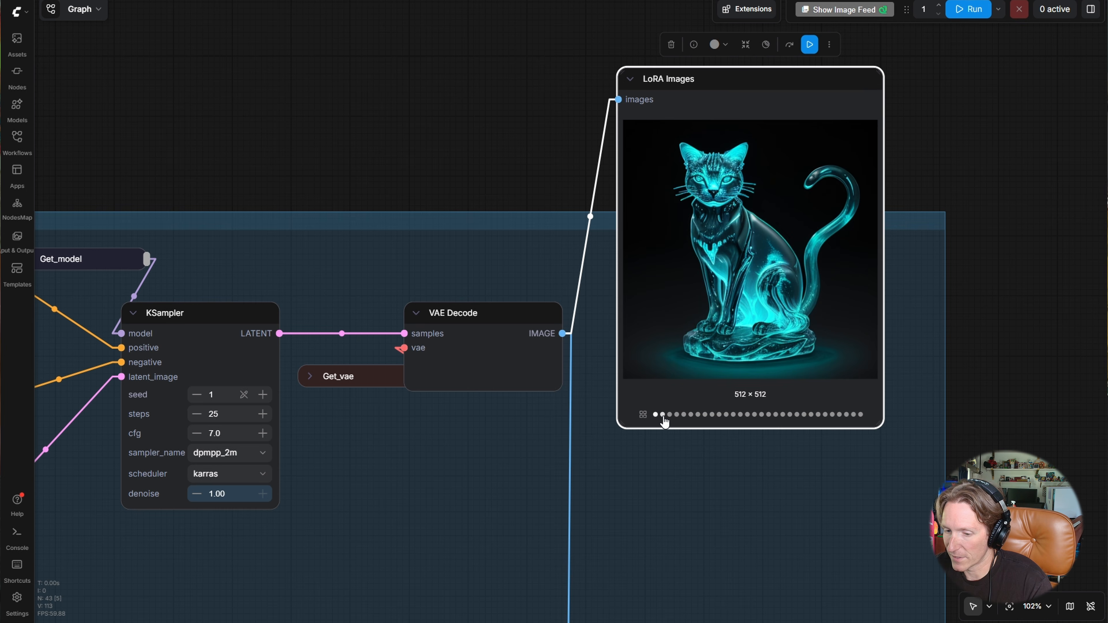
left_click(670, 415)
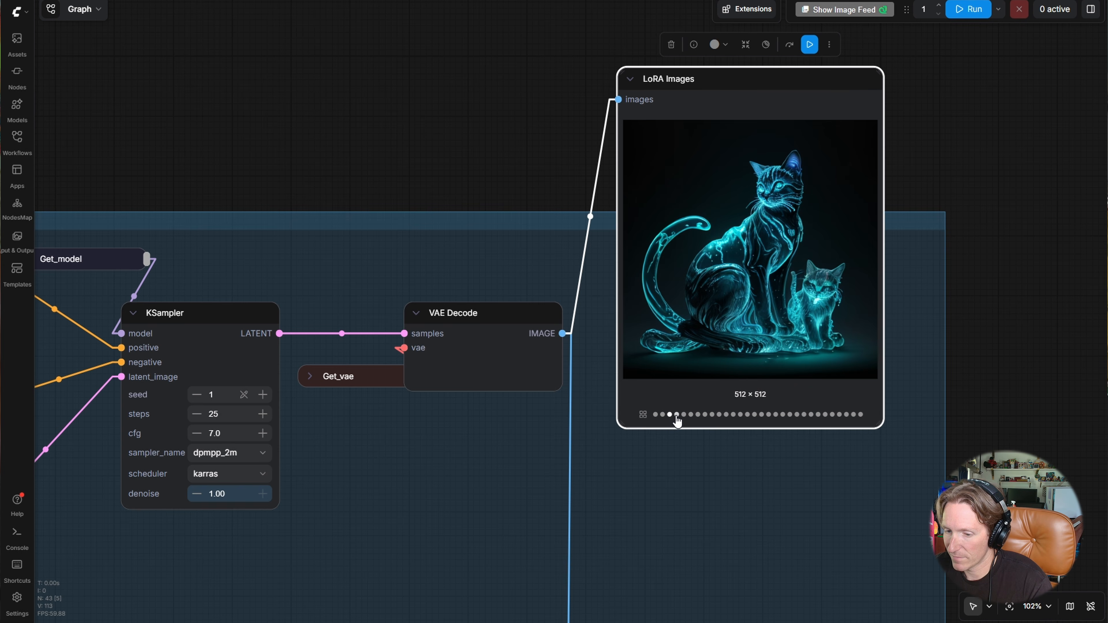
left_click(676, 415)
left_click(684, 415)
left_click(691, 414)
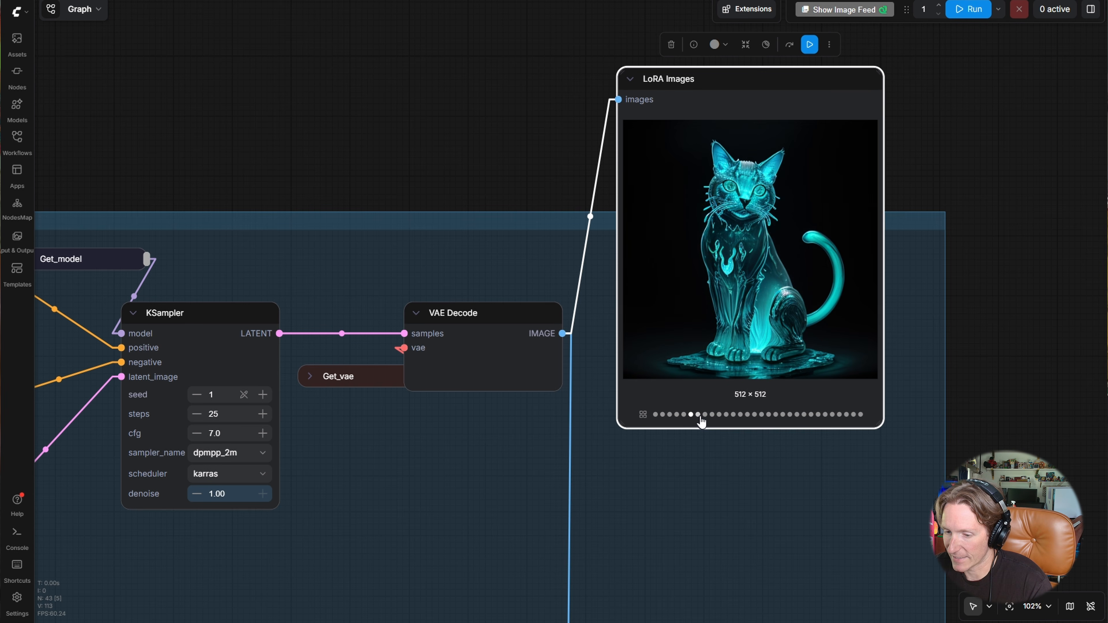
left_click(697, 415)
left_click(704, 415)
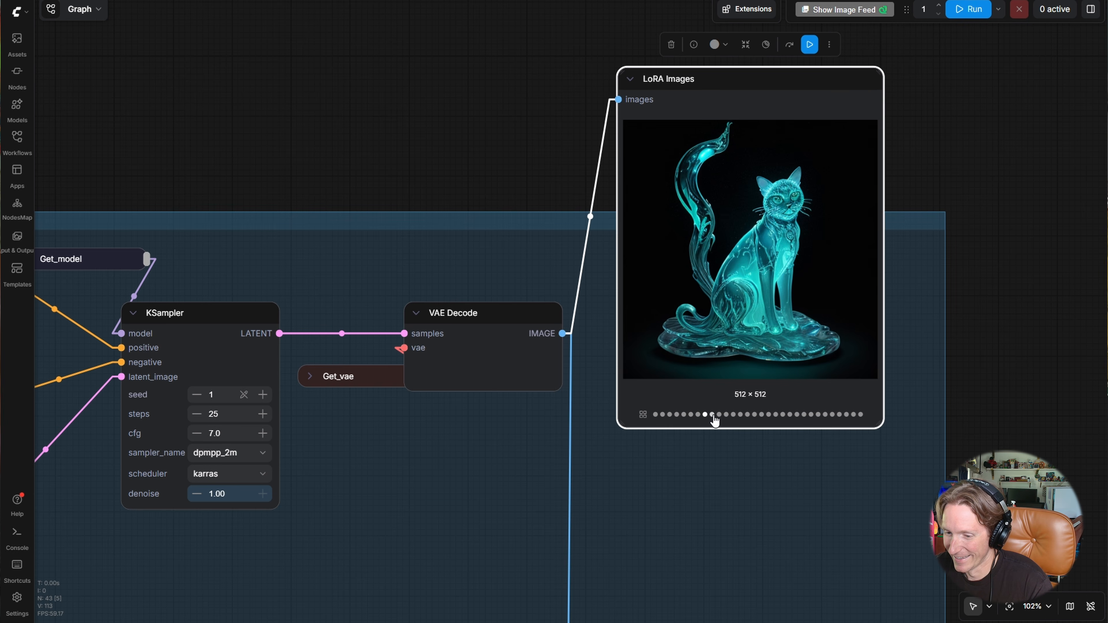
left_click(712, 415)
left_click(719, 414)
Move the LoRA Images node back down inside the Generate Style Samples group
scroll(767, 266, "down", 5)
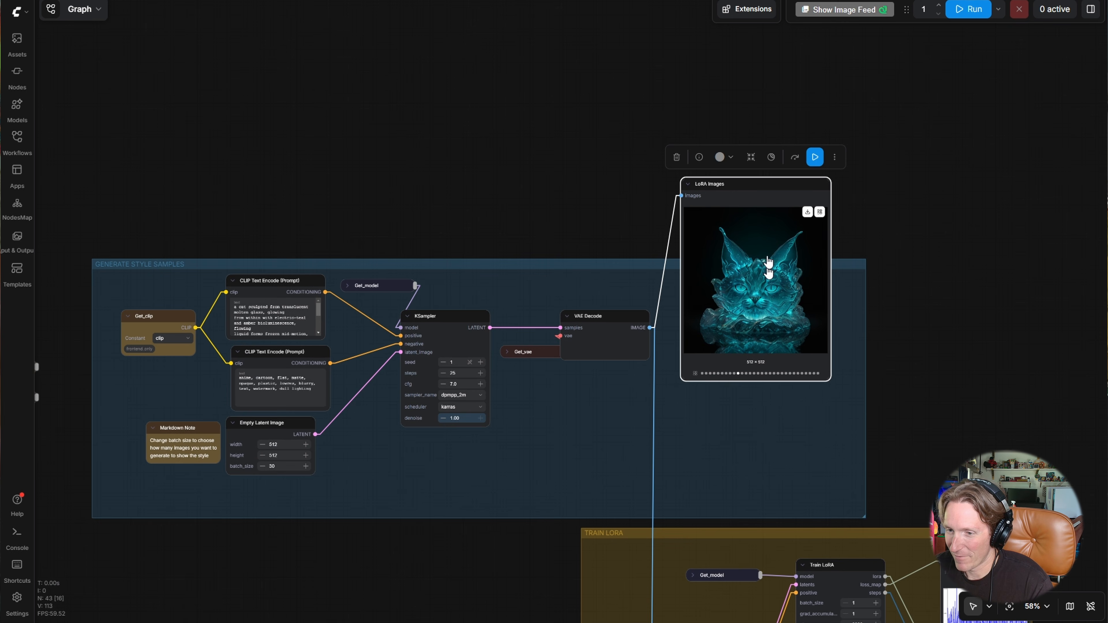
left_click_drag(741, 184, 741, 296)
left_click(919, 373)
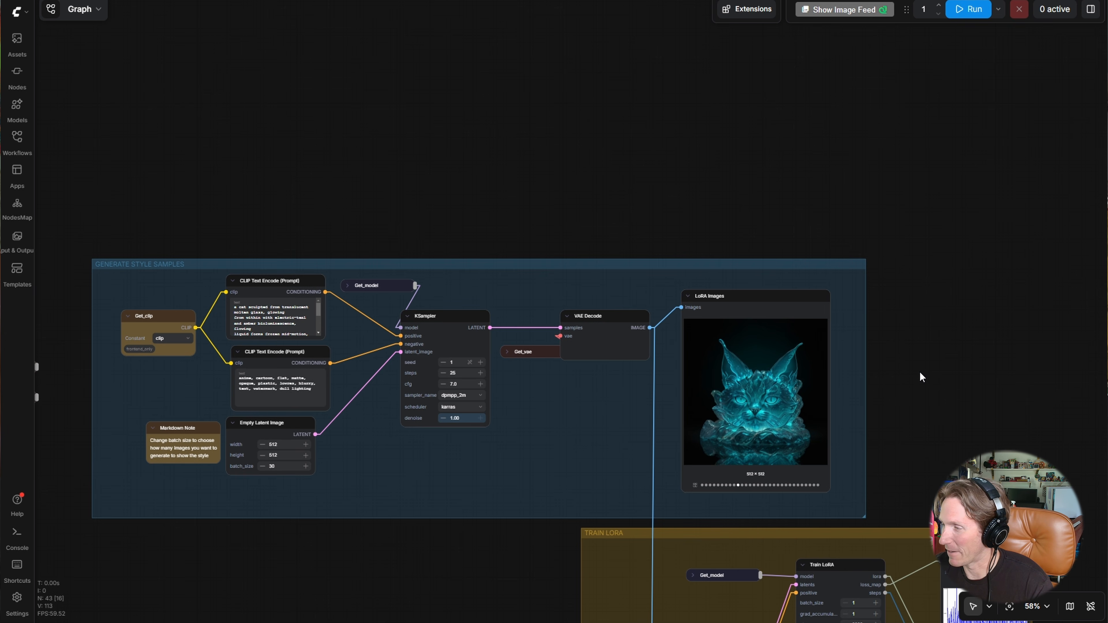
Shift the Train LoRA group's Get_model node slightly away from the Train LoRA node and check the Set nodes in the Choose Model group
left_click_drag(631, 358, 544, 169)
left_click_drag(560, 379, 493, 213)
scroll(524, 239, "up", 4)
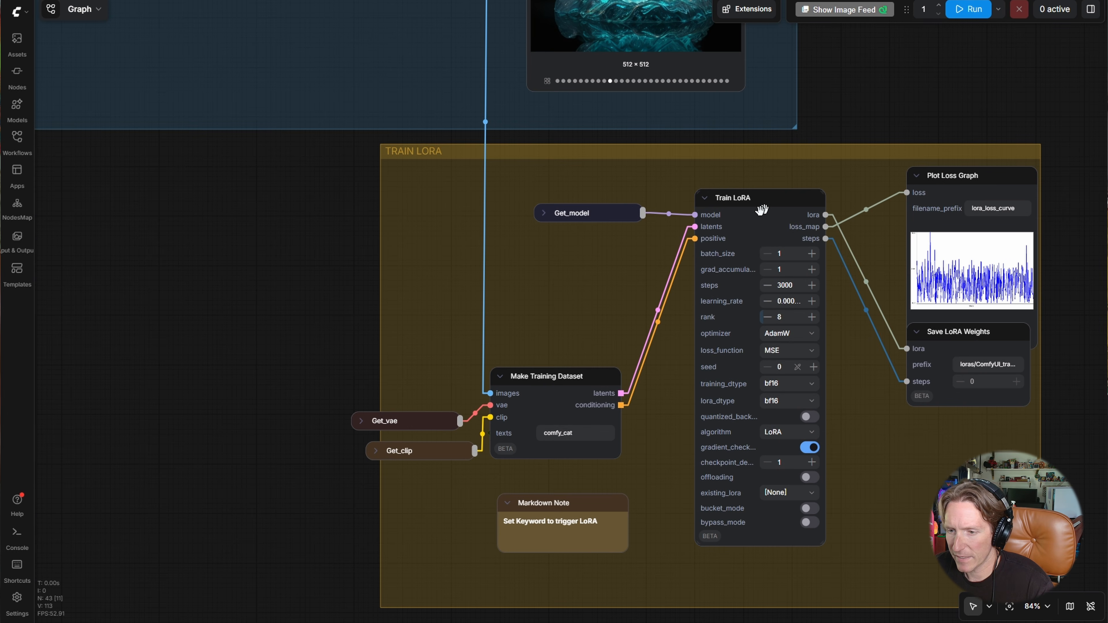
left_click_drag(590, 215, 574, 221)
scroll(570, 256, "down", 5)
left_click_drag(329, 198, 797, 361)
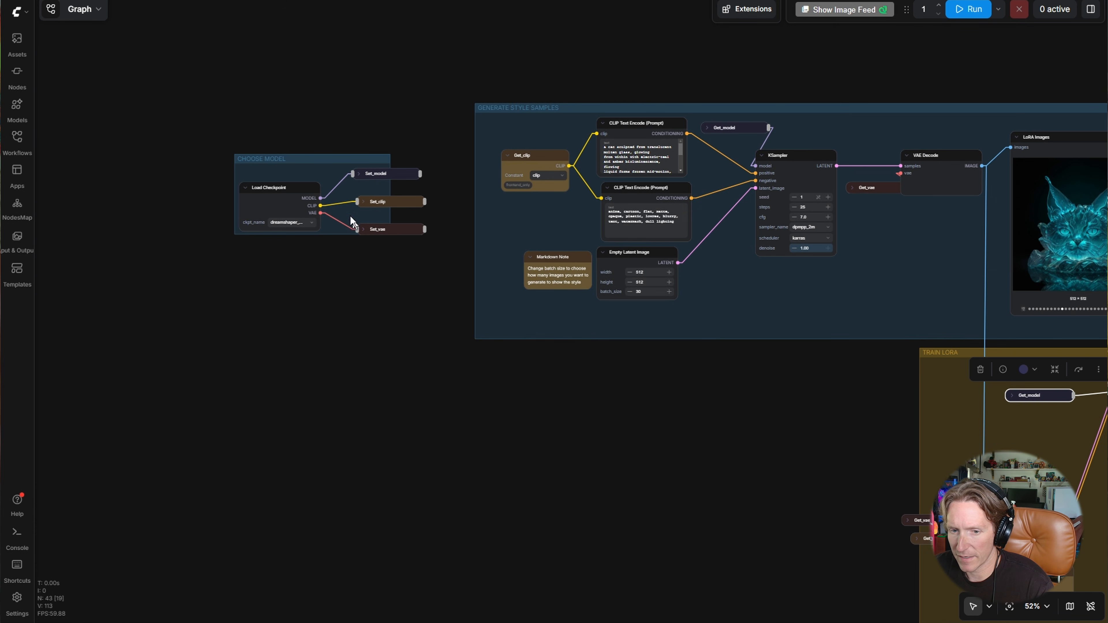
left_click_drag(674, 340, 201, 256)
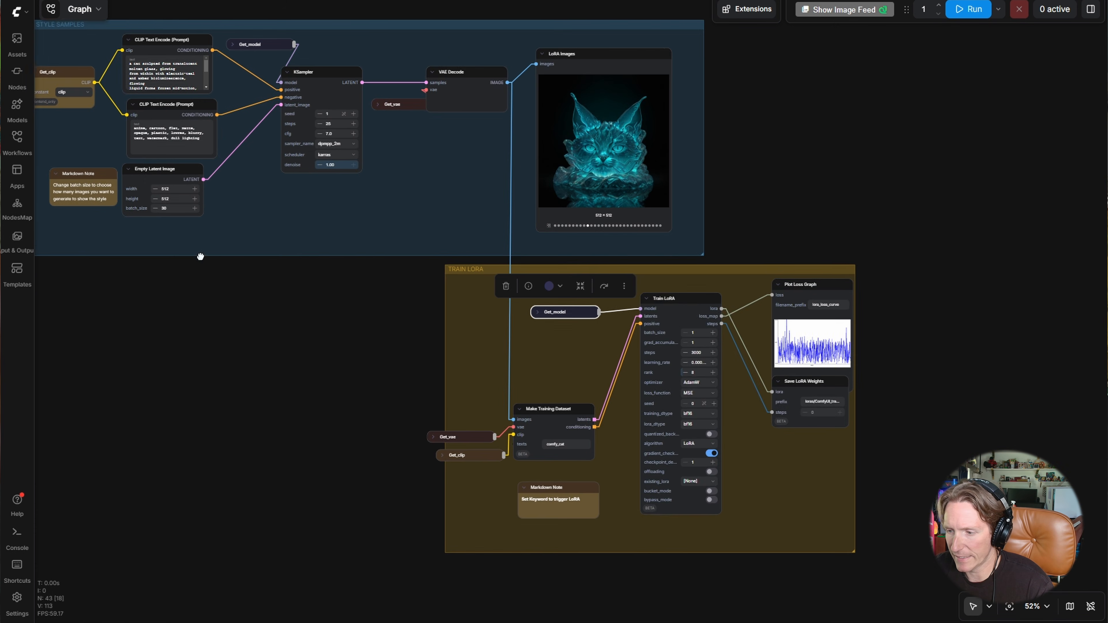
scroll(656, 317, "up", 5)
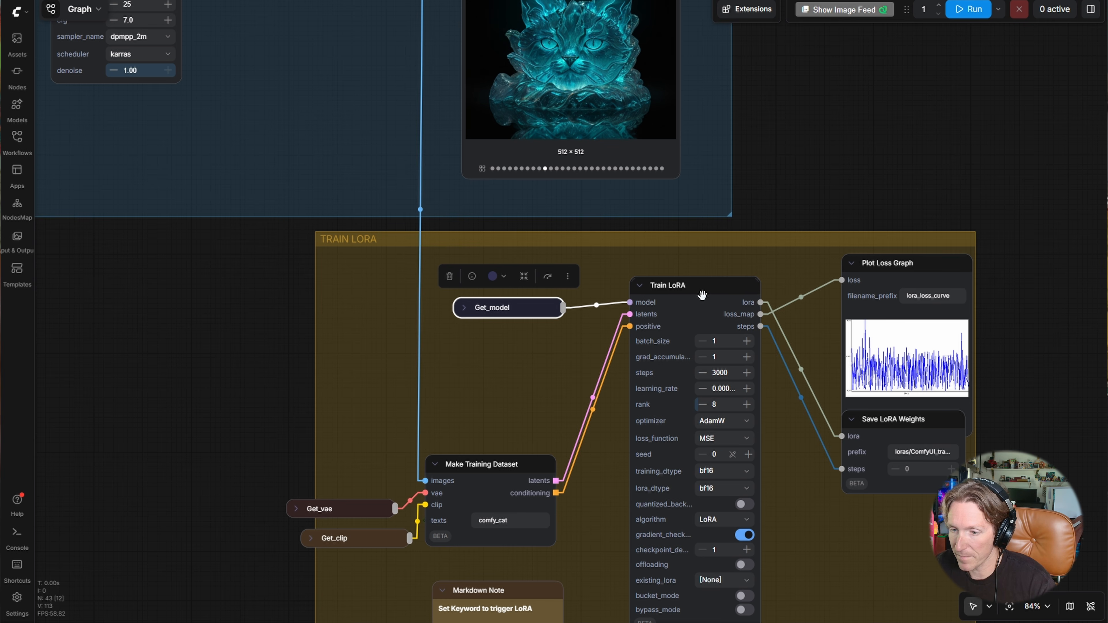
Widen the Train LoRA node so its long parameter names are readable in full
left_click_drag(676, 272, 569, 220)
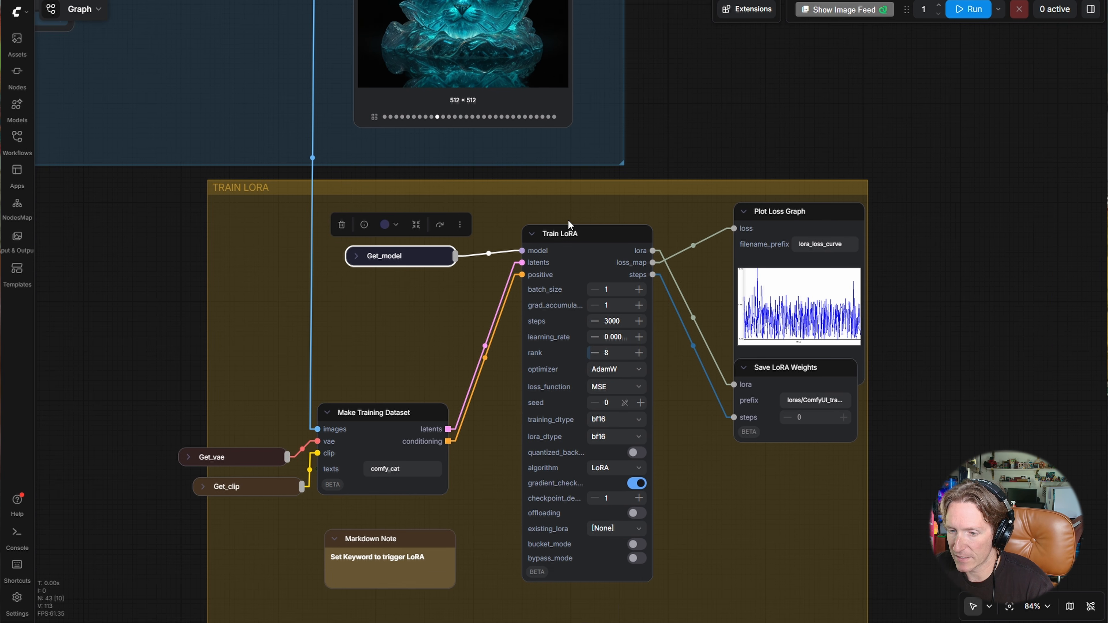
left_click(569, 233)
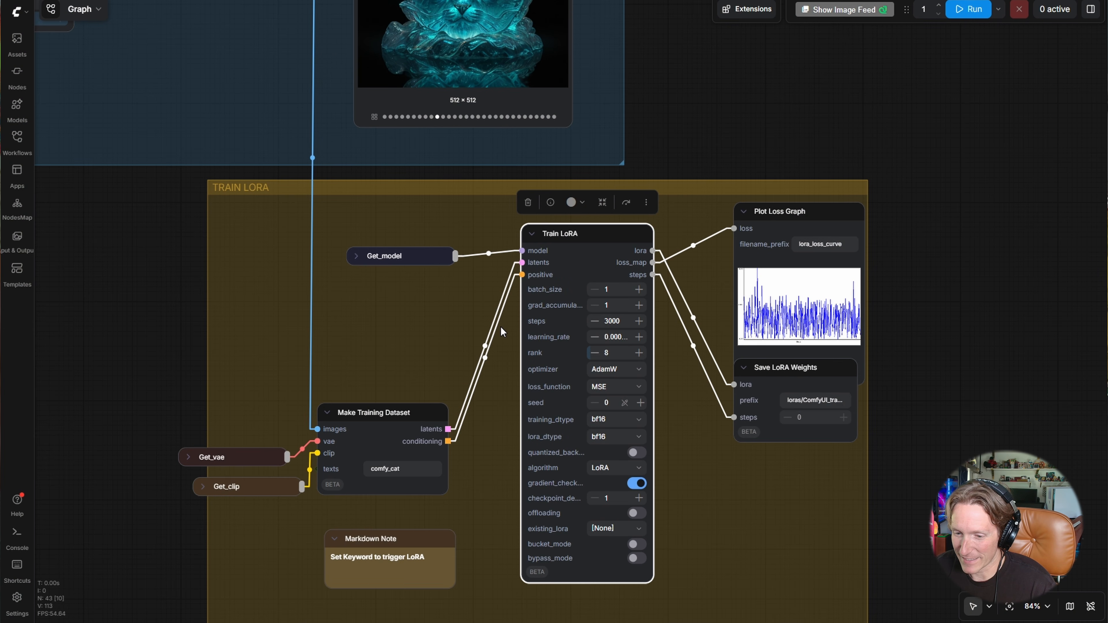
scroll(504, 330, "up", 2)
scroll(645, 507, "down", 3)
left_click_drag(670, 537, 696, 546)
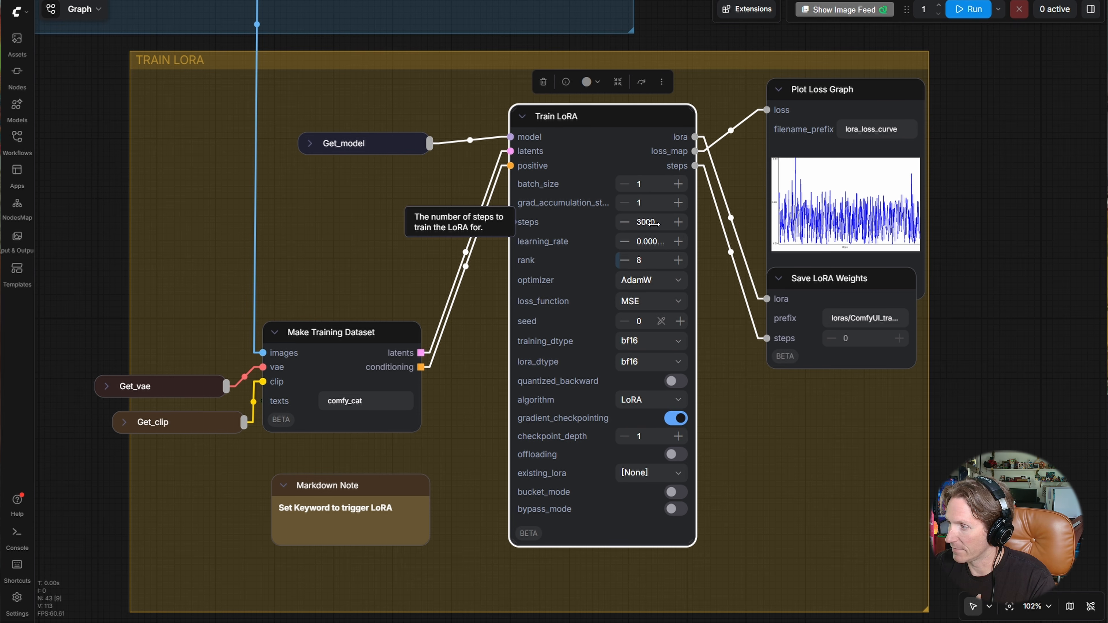
scroll(650, 224, "down", 5)
left_click_drag(366, 304, 643, 564)
scroll(348, 281, "up", 5)
scroll(405, 368, "down", 3)
left_click_drag(458, 316, 52, 99)
scroll(453, 355, "up", 4)
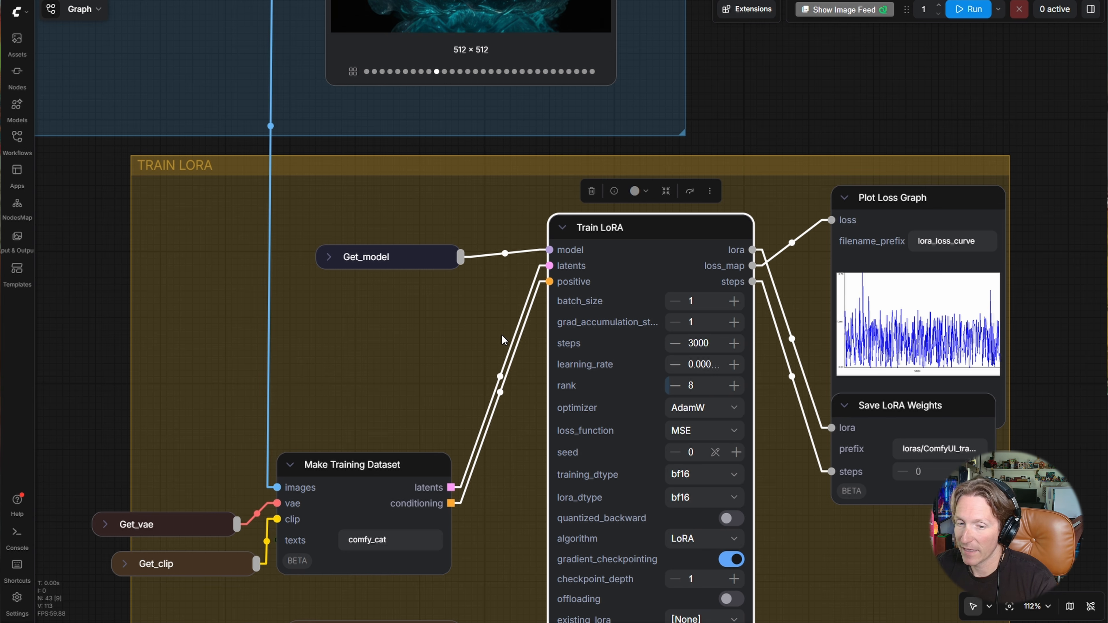
Move the Make Training Dataset node up, closer to the Train LoRA inputs, and highlight its comfy_cat keyword text
left_click_drag(448, 347, 563, 266)
scroll(563, 266, "down", 1)
left_click_drag(502, 379, 517, 327)
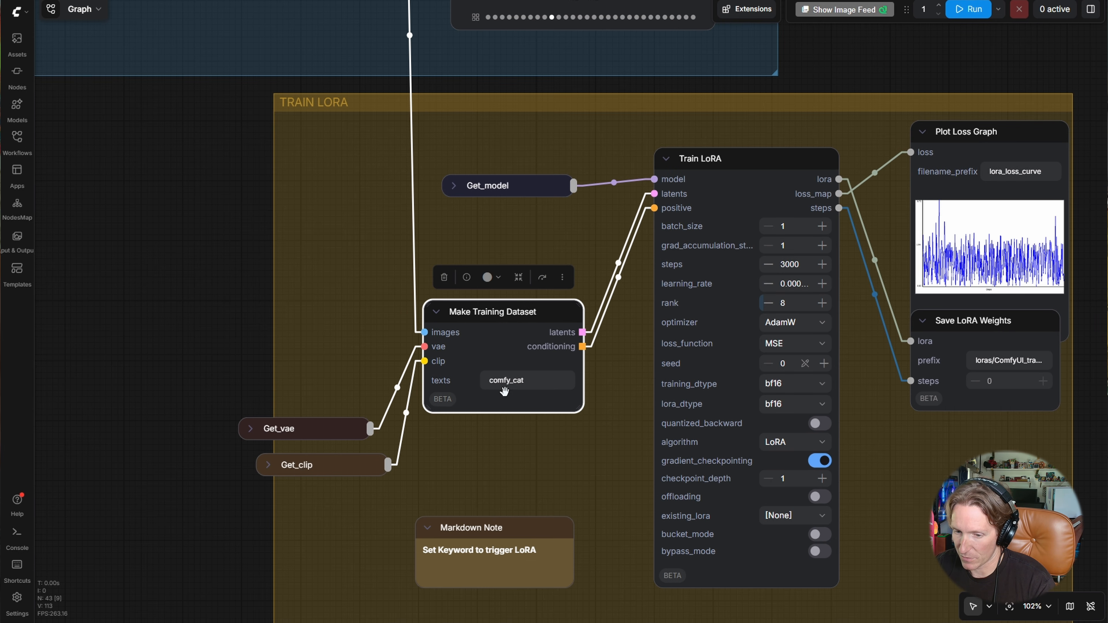
left_click_drag(525, 382, 487, 381)
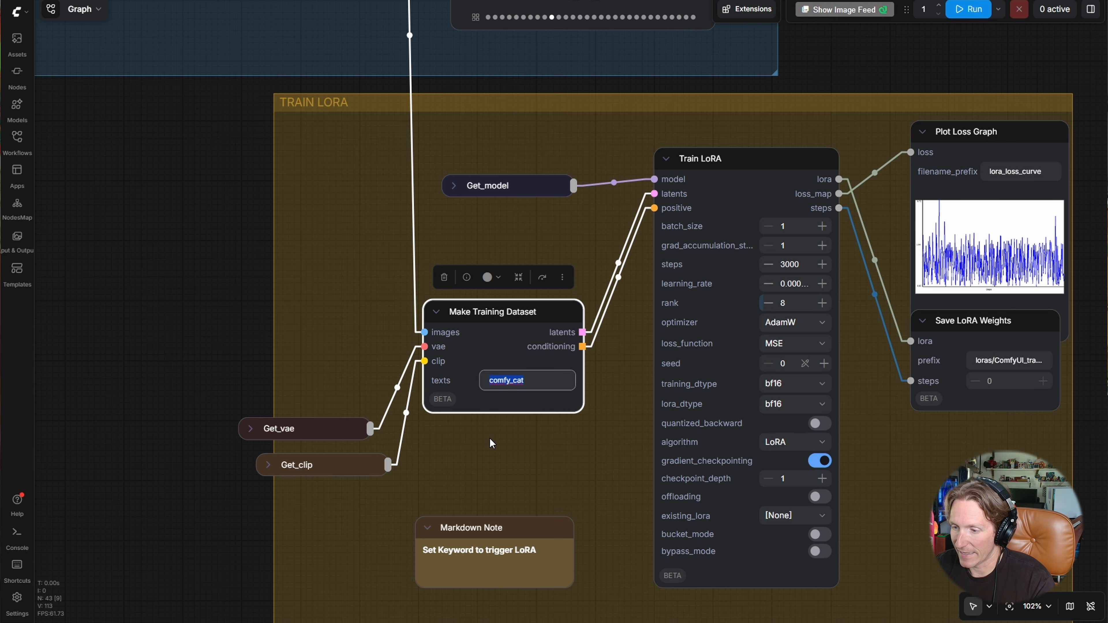
Move the Save LoRA Weights node below the Plot Loss Graph node and widen it so its full prefix is readable
left_click_drag(900, 450, 645, 416)
scroll(715, 325, "up", 1)
left_click_drag(754, 302, 755, 362)
left_click_drag(812, 437, 878, 433)
left_click_drag(771, 353, 760, 353)
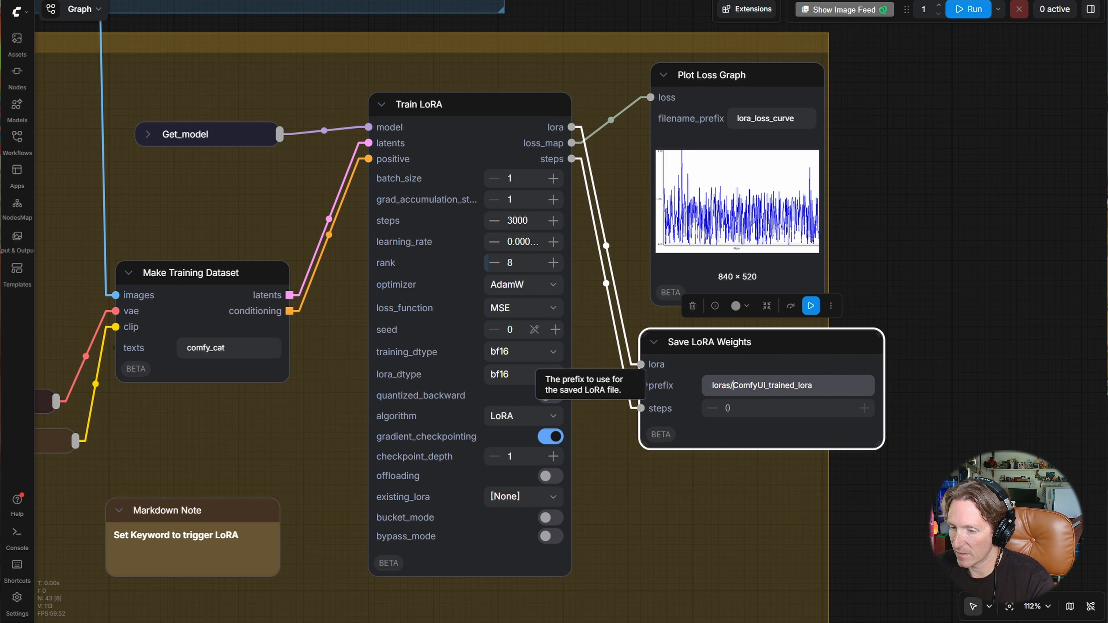
left_click_drag(733, 385, 801, 386)
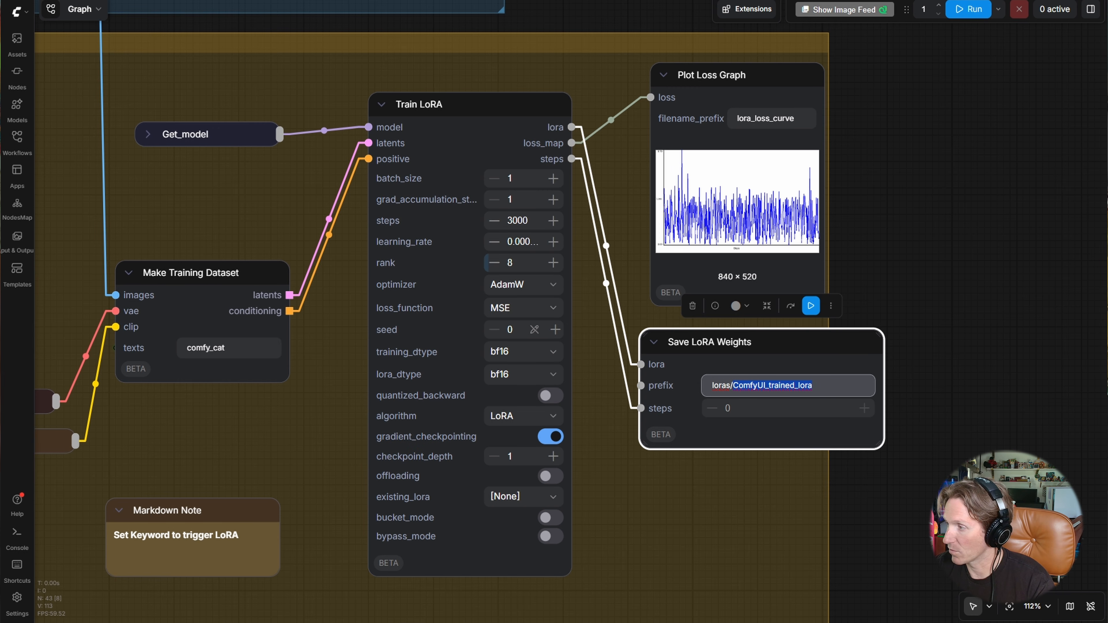
left_click(812, 385)
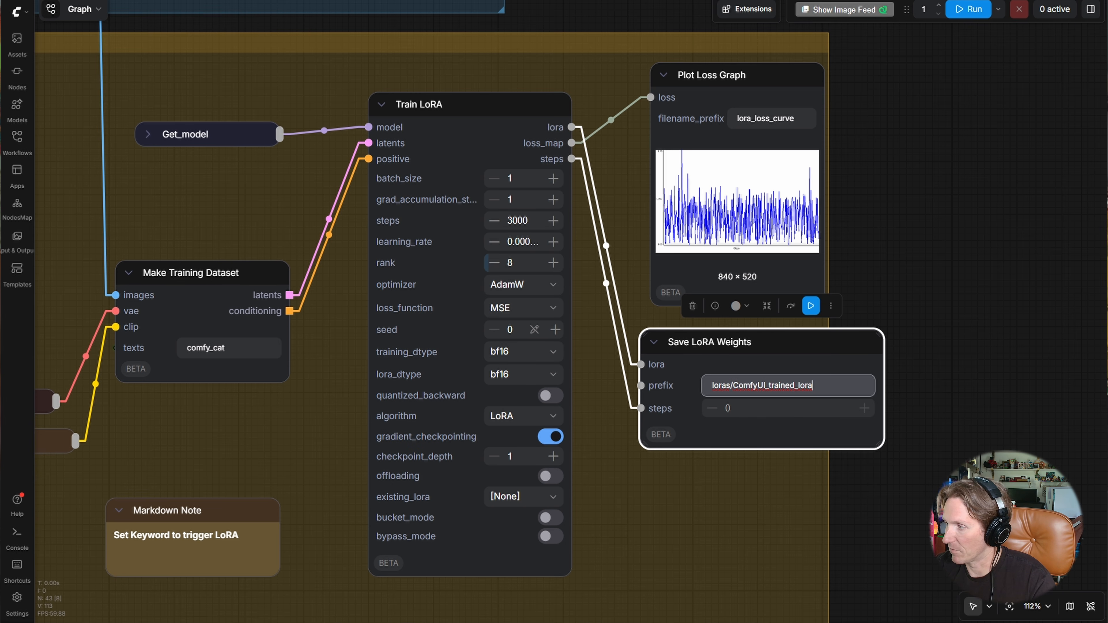
Enlarge the Train LoRA group frame so it encloses the widened Save LoRA Weights node
scroll(811, 457, "down", 3)
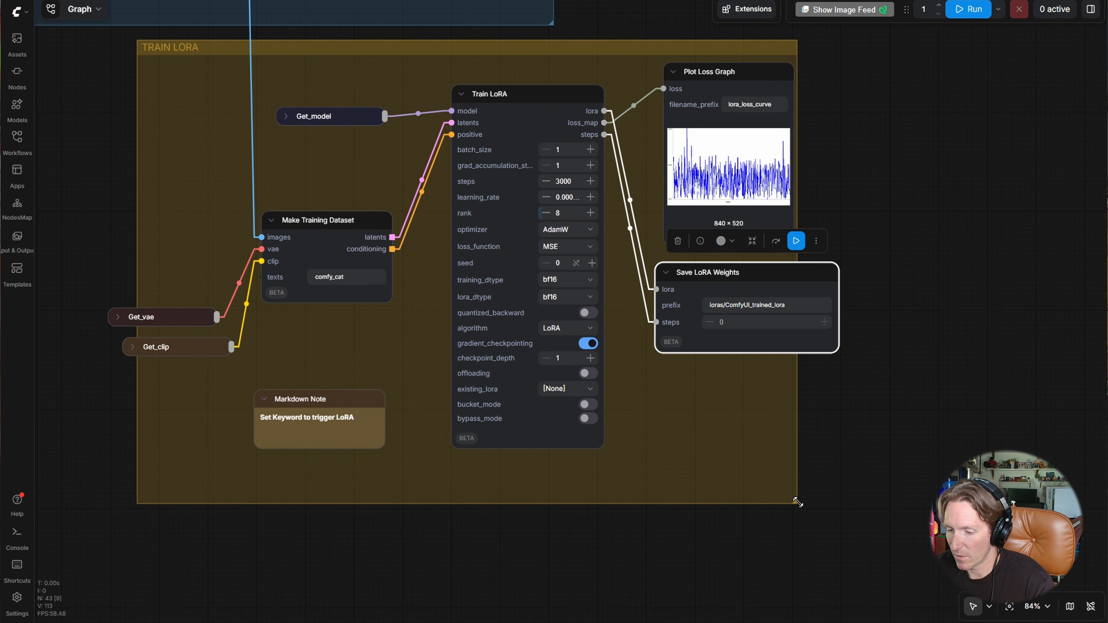
left_click_drag(797, 502, 874, 517)
scroll(777, 515, "down", 3)
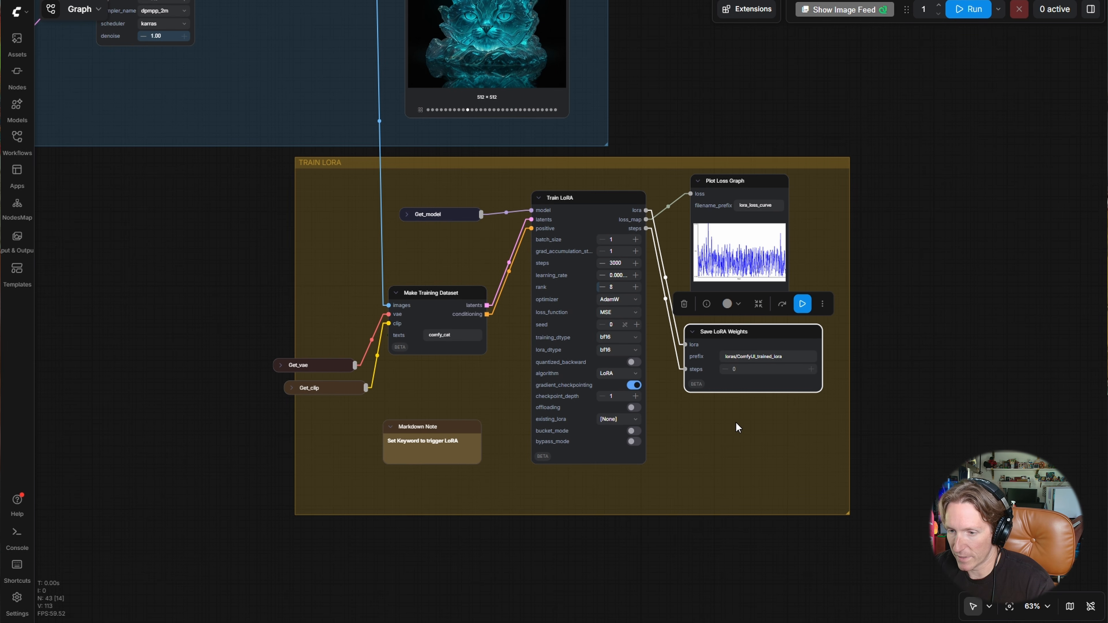
Align the Plot Loss Graph node above Save LoRA Weights, match its width, and view the loss curve up close
scroll(724, 196, "up", 4)
left_click(699, 235)
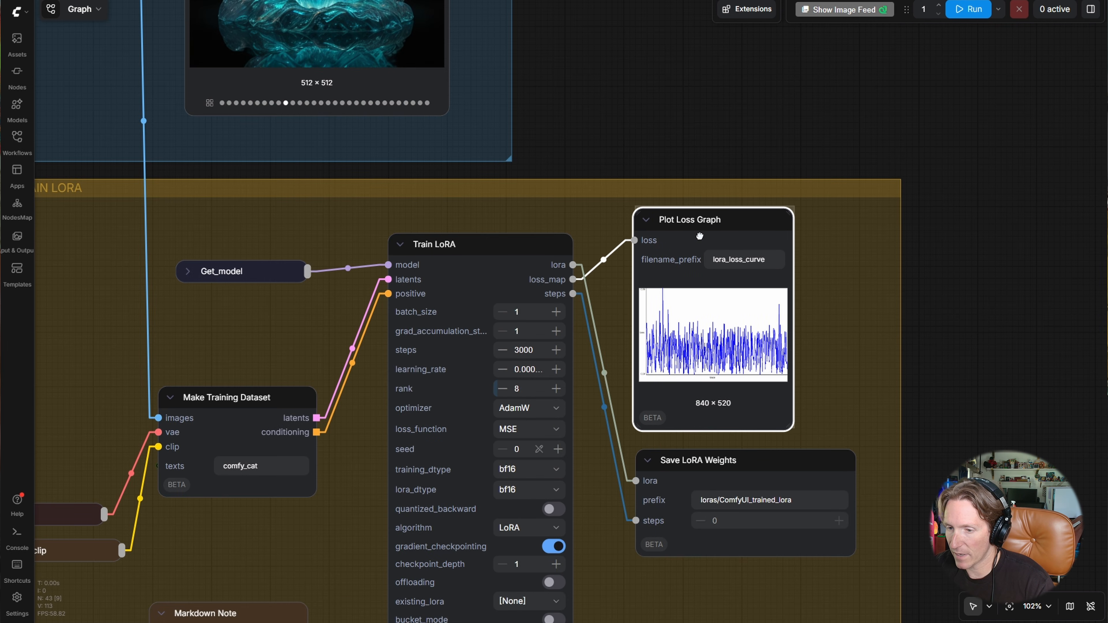
left_click_drag(699, 236, 701, 234)
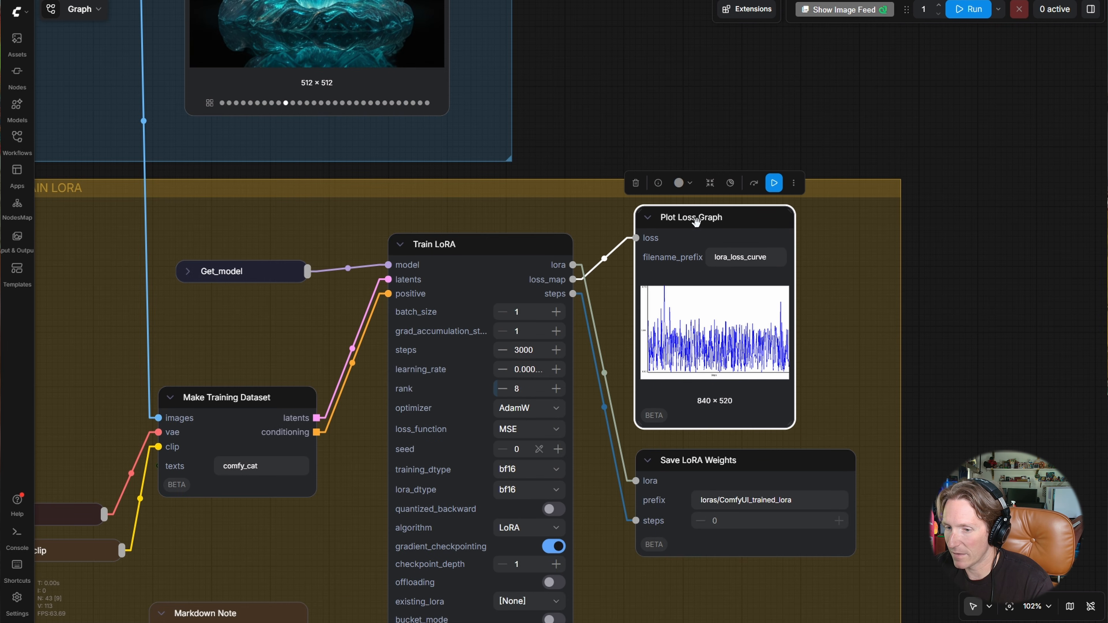
scroll(766, 367, "up", 3)
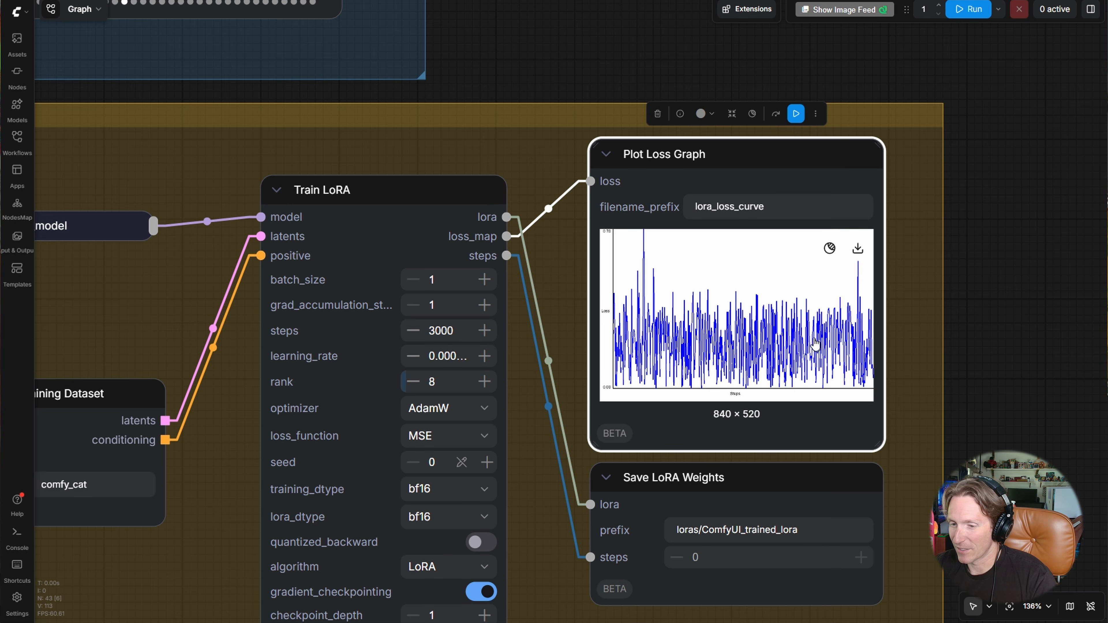
mouse_move(759, 178)
left_mouse_down()
mouse_move(758, 166)
mouse_move(758, 178)
left_mouse_up()
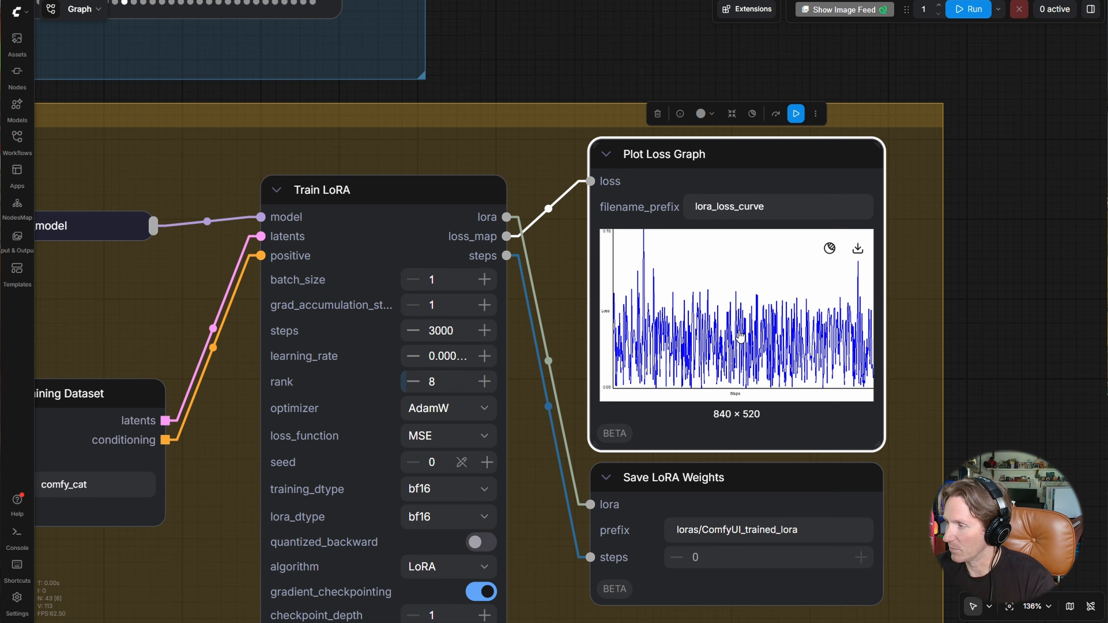
Bypass all the nodes in the Use LoRA group below the Train LoRA group
scroll(740, 337, "down", 6)
scroll(635, 311, "down", 3)
scroll(603, 183, "down", 1)
left_click_drag(604, 183, 693, 183)
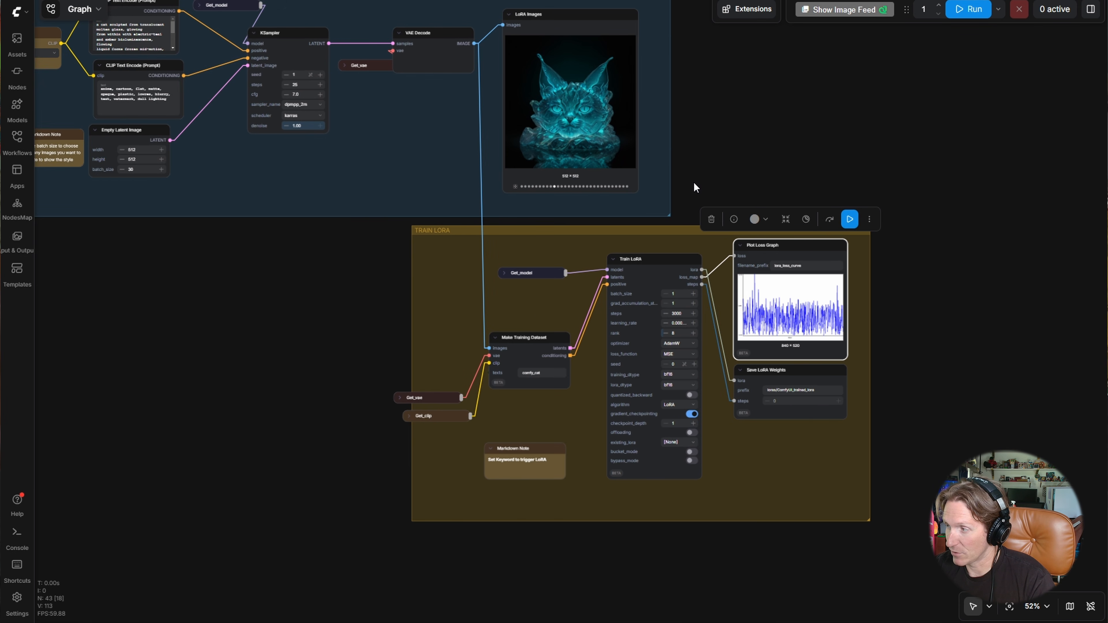
left_click(699, 163)
left_click_drag(699, 164, 844, 224)
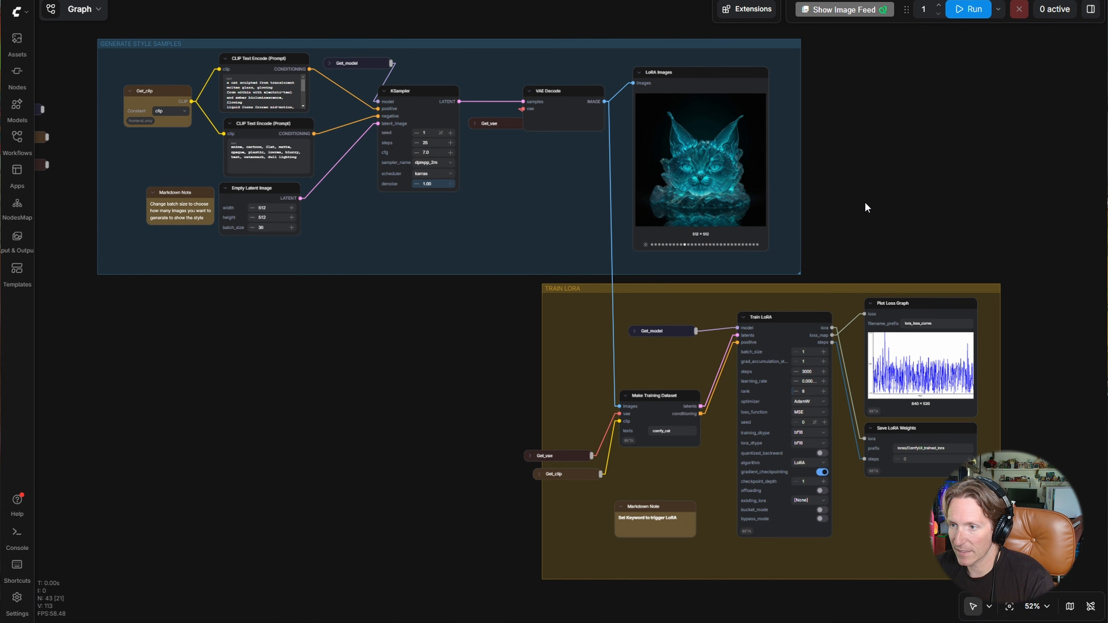
scroll(846, 531, "down", 1)
left_click_drag(854, 531, 787, 236)
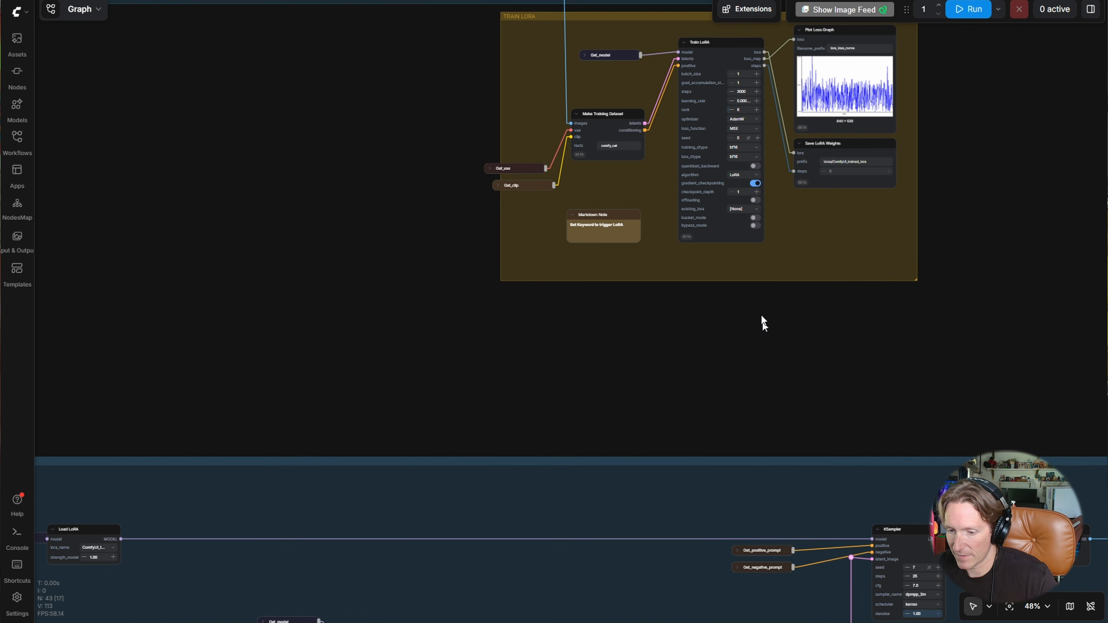
scroll(713, 210, "down", 6)
left_click_drag(756, 363, 673, 199)
left_click_drag(1006, 217, 211, 465)
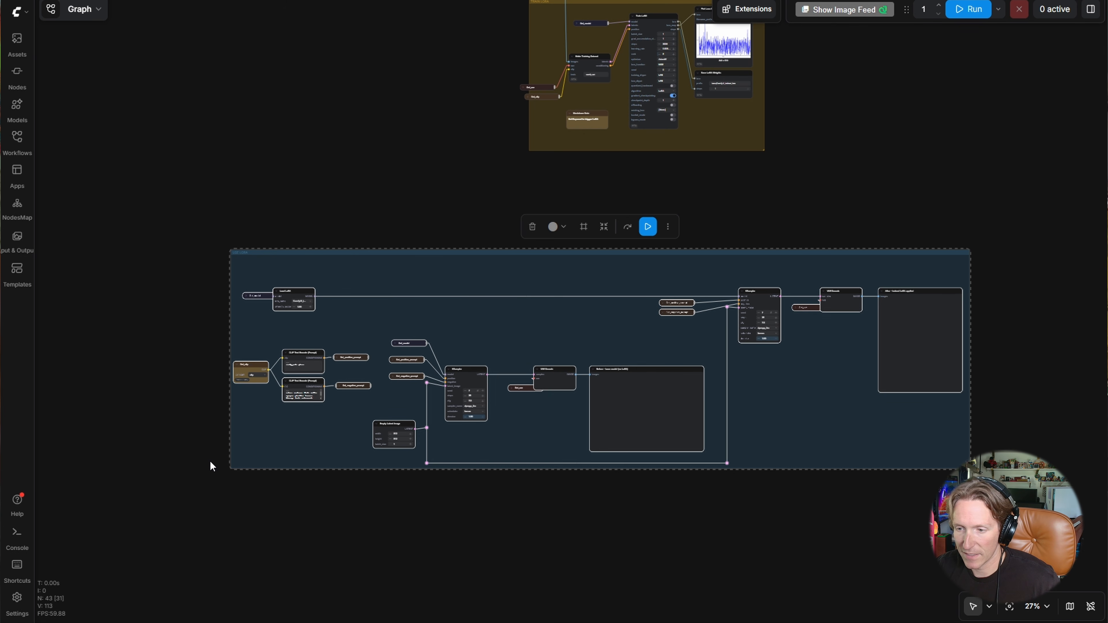
key("ctrl+b")
Run the workflow to generate the style samples and train the LoRA on them
left_click(434, 223)
left_click_drag(462, 167, 533, 448)
scroll(529, 394, "up", 4)
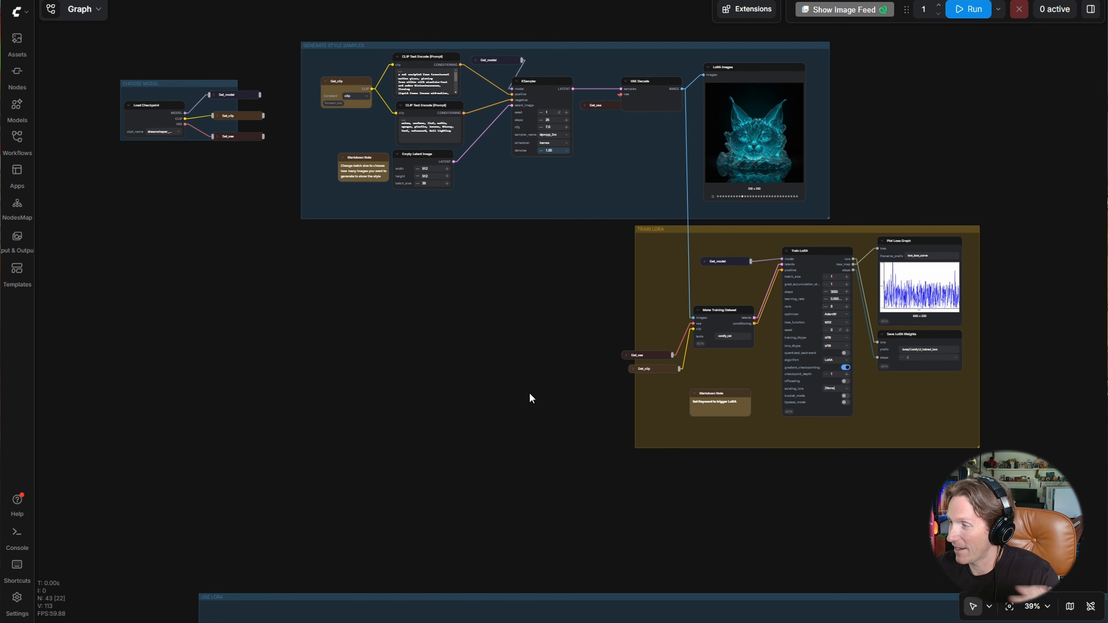
left_click_drag(554, 363, 411, 415)
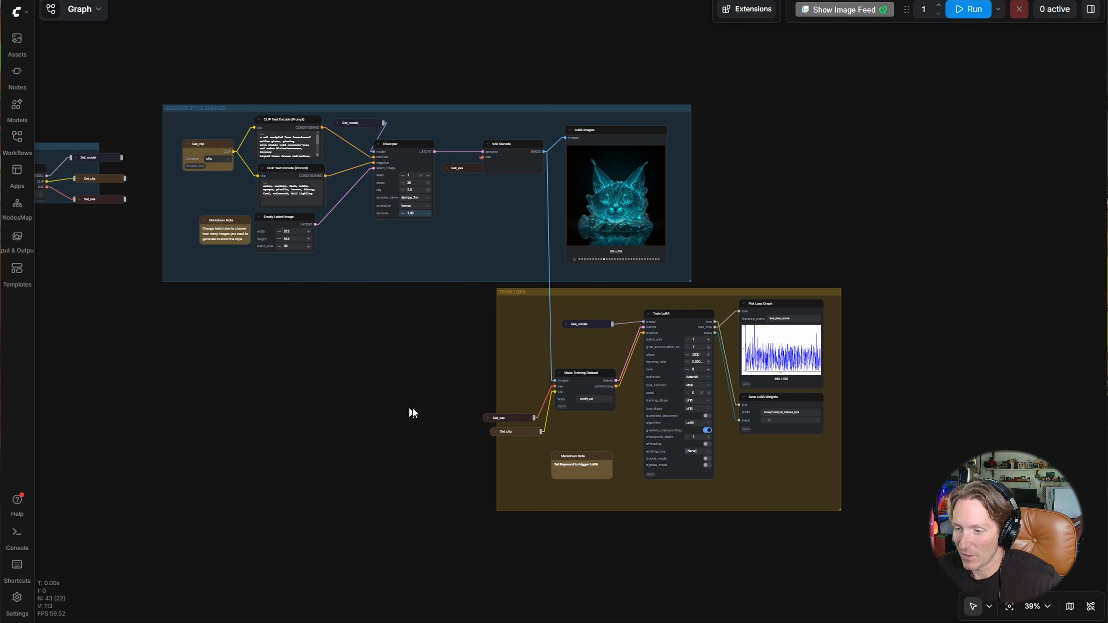
left_click(955, 20)
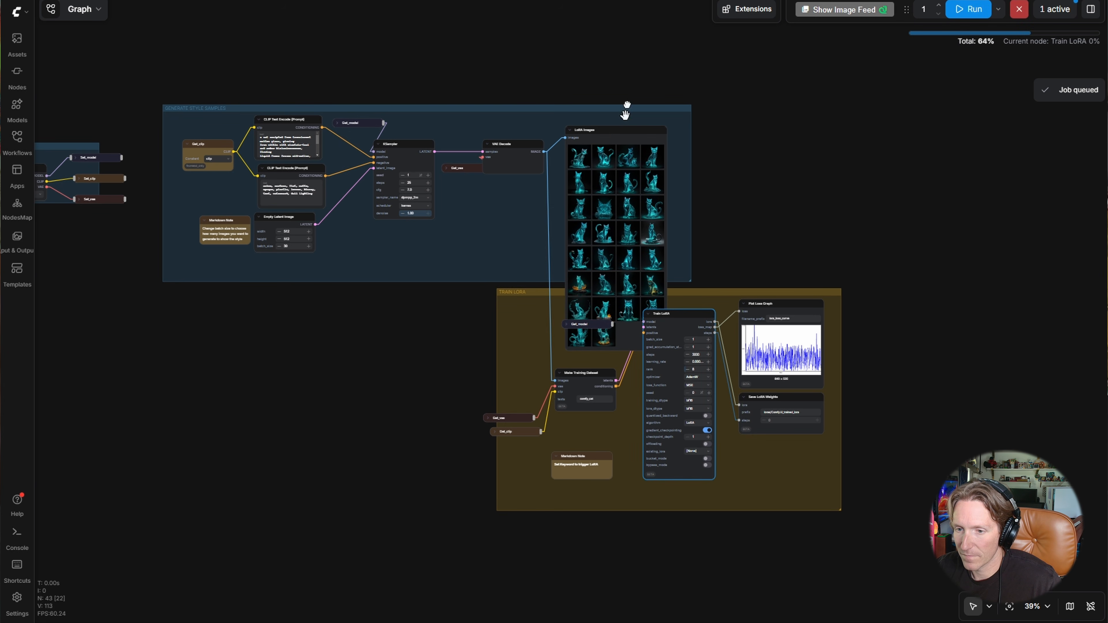
Move the LoRA Images node up so its image grid clears the Train LoRA group
left_click_drag(623, 130, 637, 56)
scroll(556, 151, "up", 5)
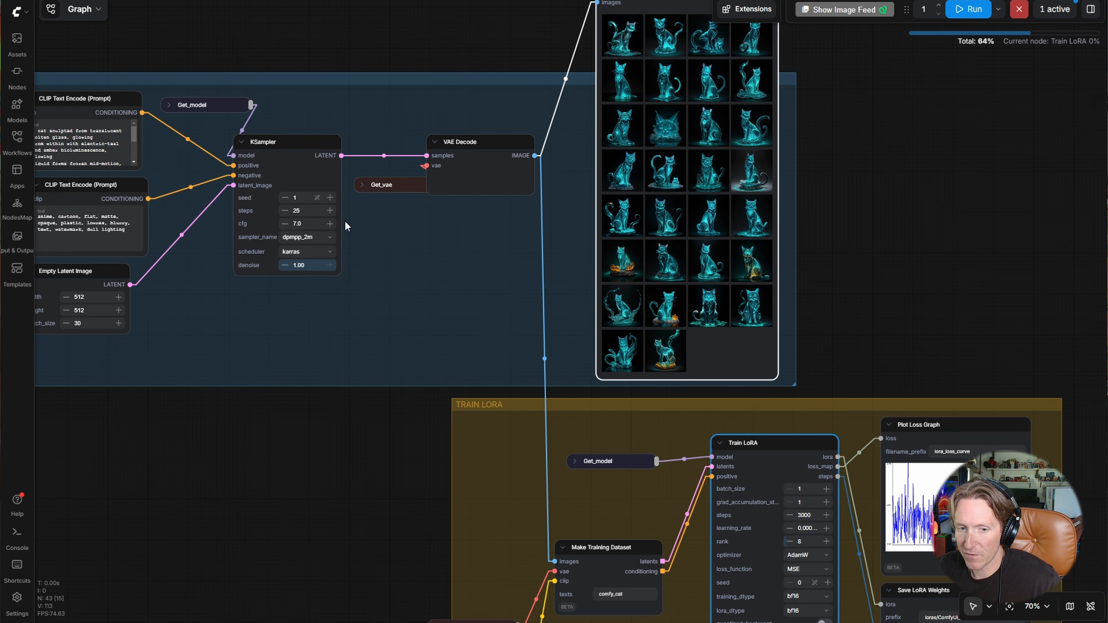
scroll(275, 218, "down", 2)
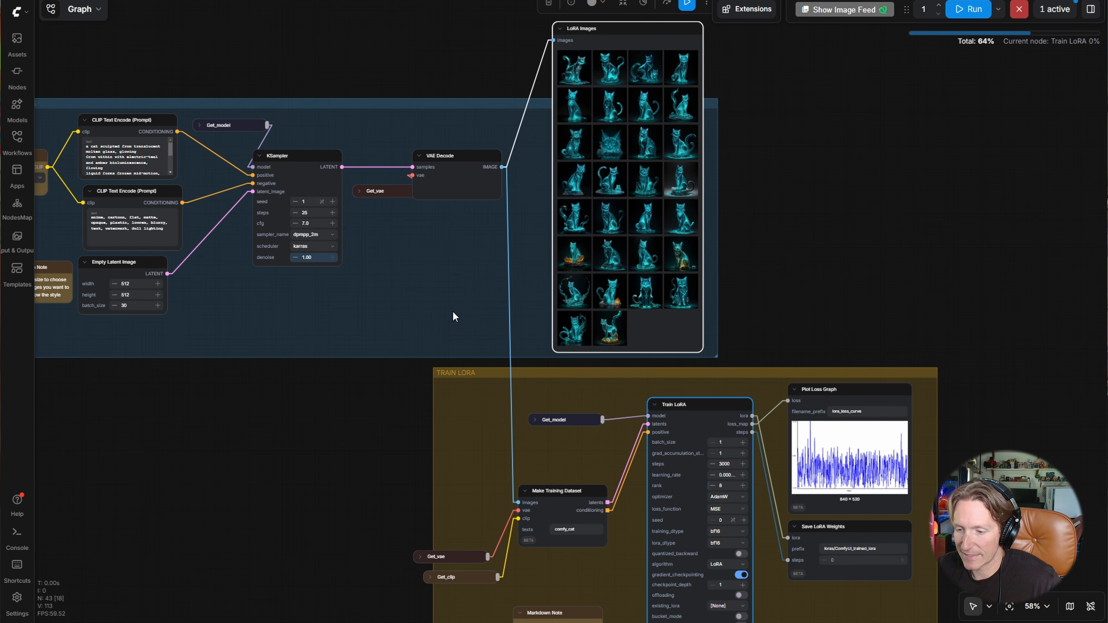
Follow the training in the Train LoRA group and examine the resulting curve in the Plot Loss Graph node
left_click_drag(515, 347, 439, 193)
scroll(536, 311, "up", 3)
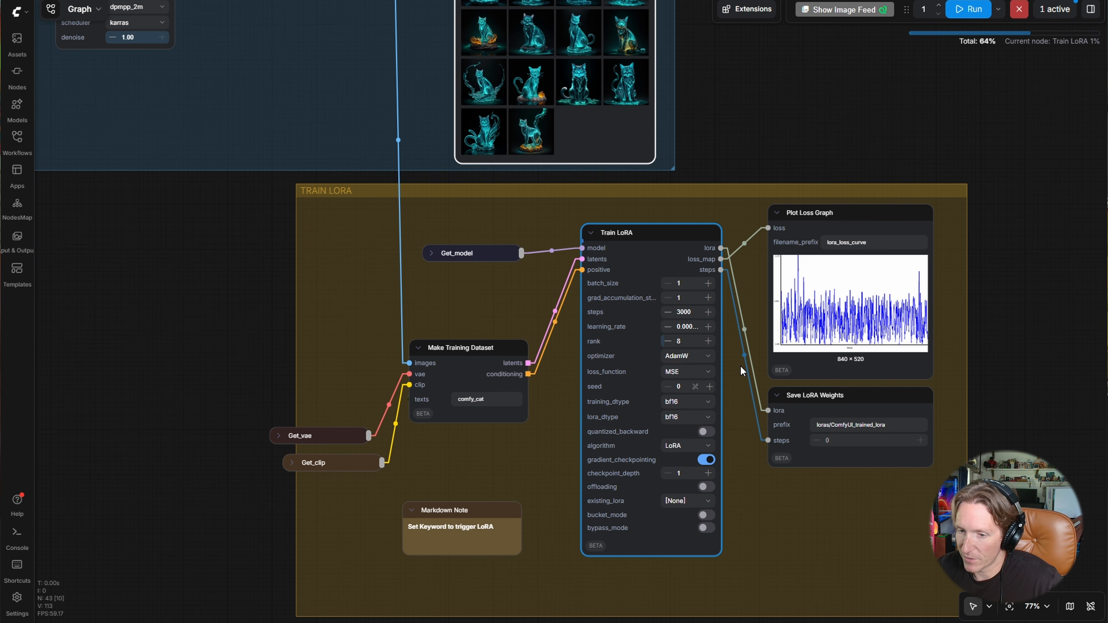
scroll(558, 265, "up", 2)
scroll(558, 267, "up", 3)
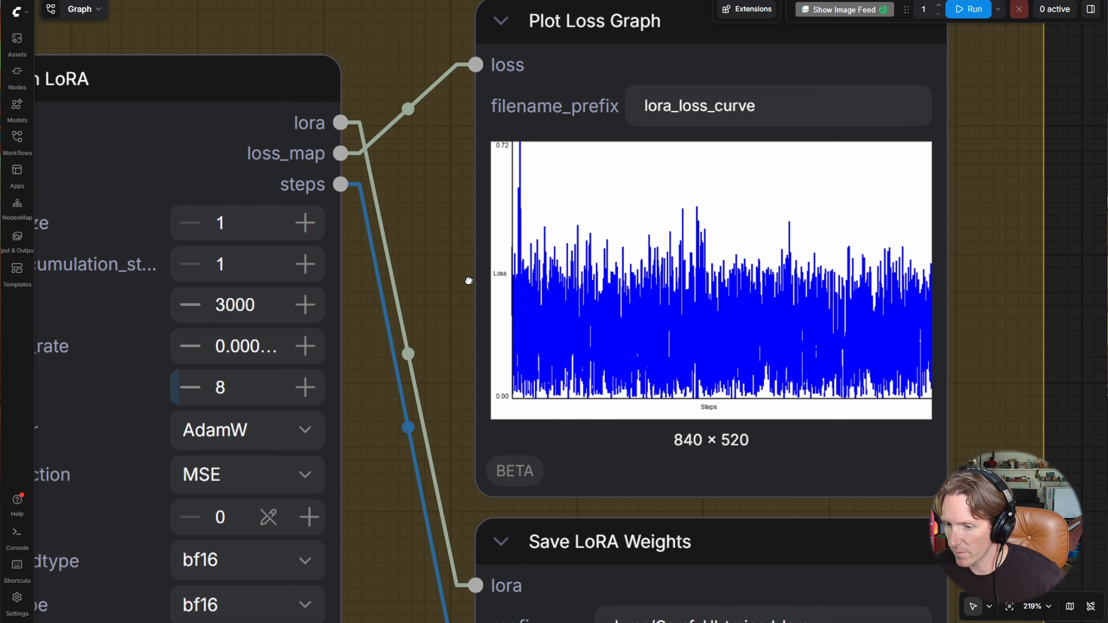
scroll(470, 279, "up", 5)
scroll(453, 303, "up", 1)
left_click_drag(431, 298, 223, 316)
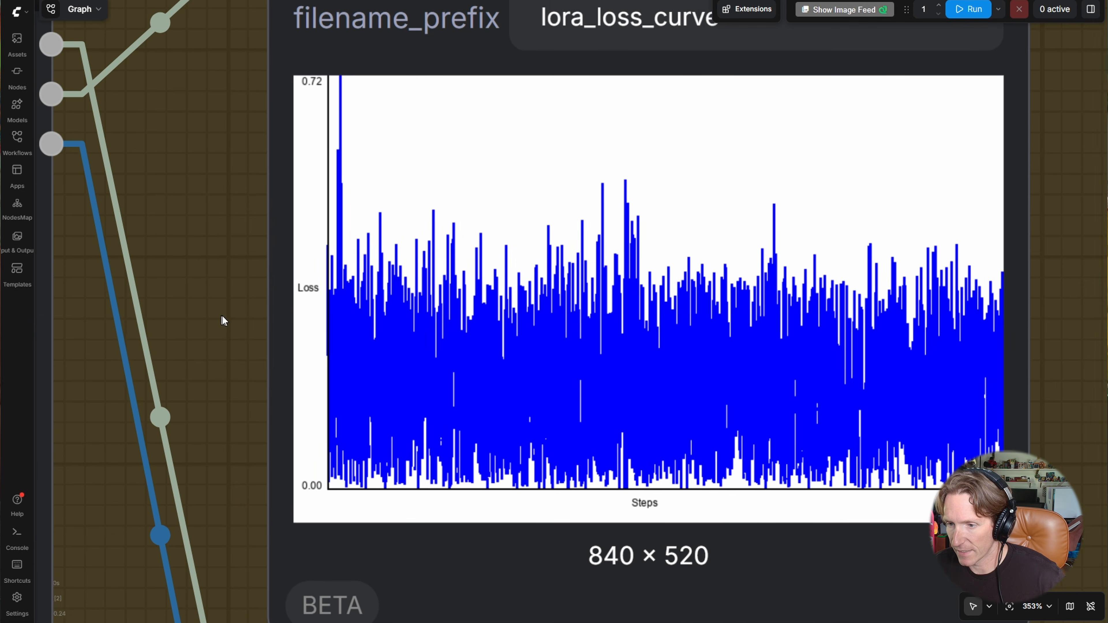
scroll(223, 316, "down", 2)
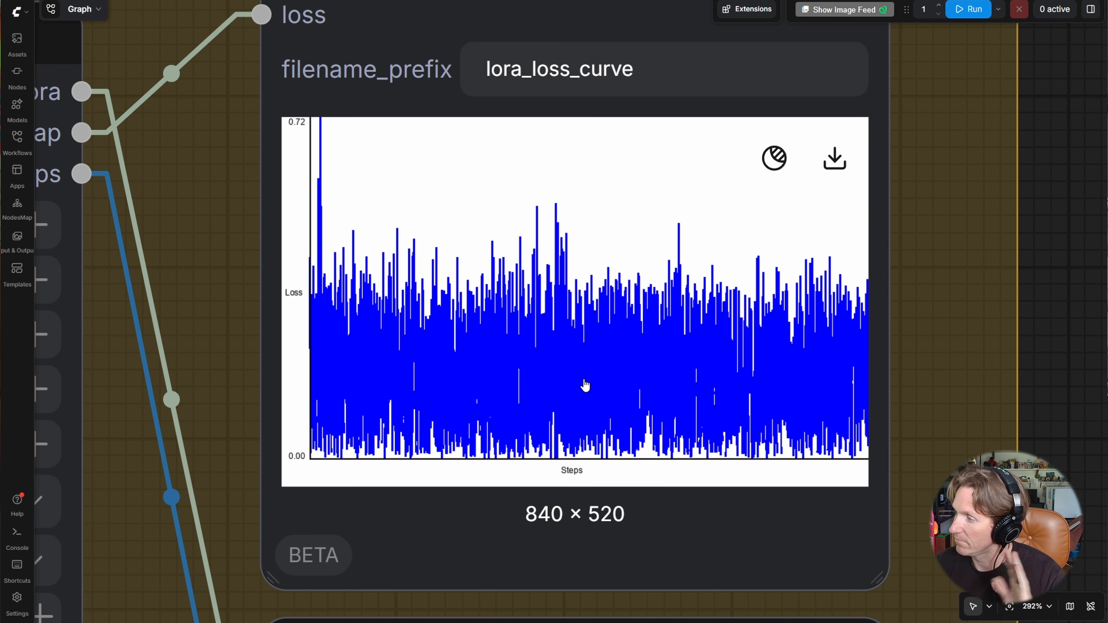
scroll(585, 385, "down", 7)
left_click_drag(395, 378, 622, 241)
scroll(483, 330, "down", 3)
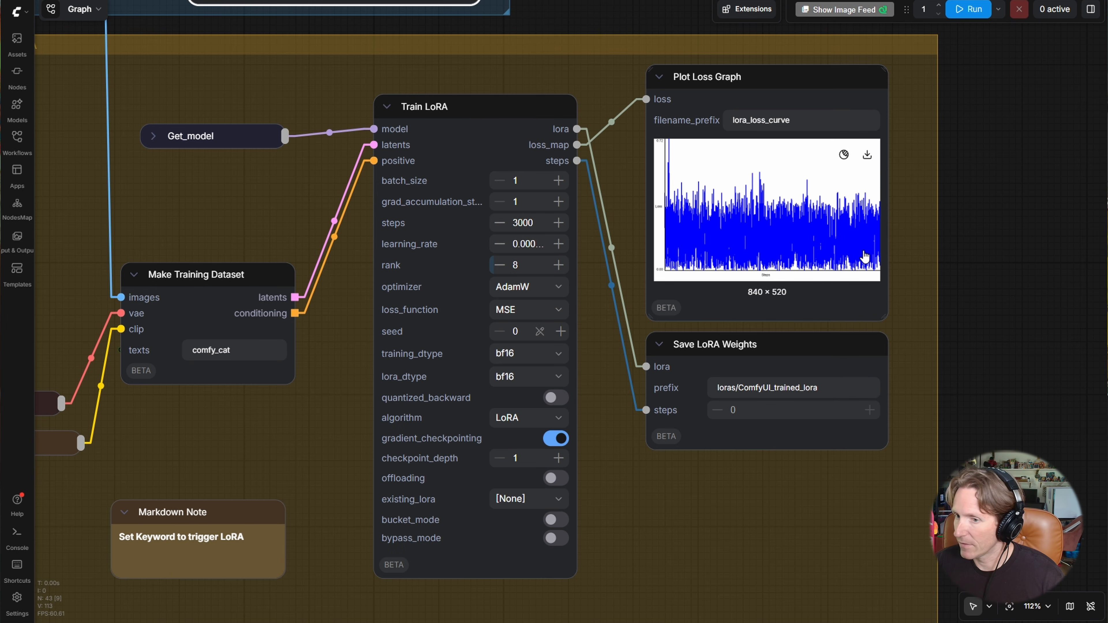
Re-enable the bypassed nodes in the Use LoRA group and refresh the node definitions
scroll(629, 302, "down", 5)
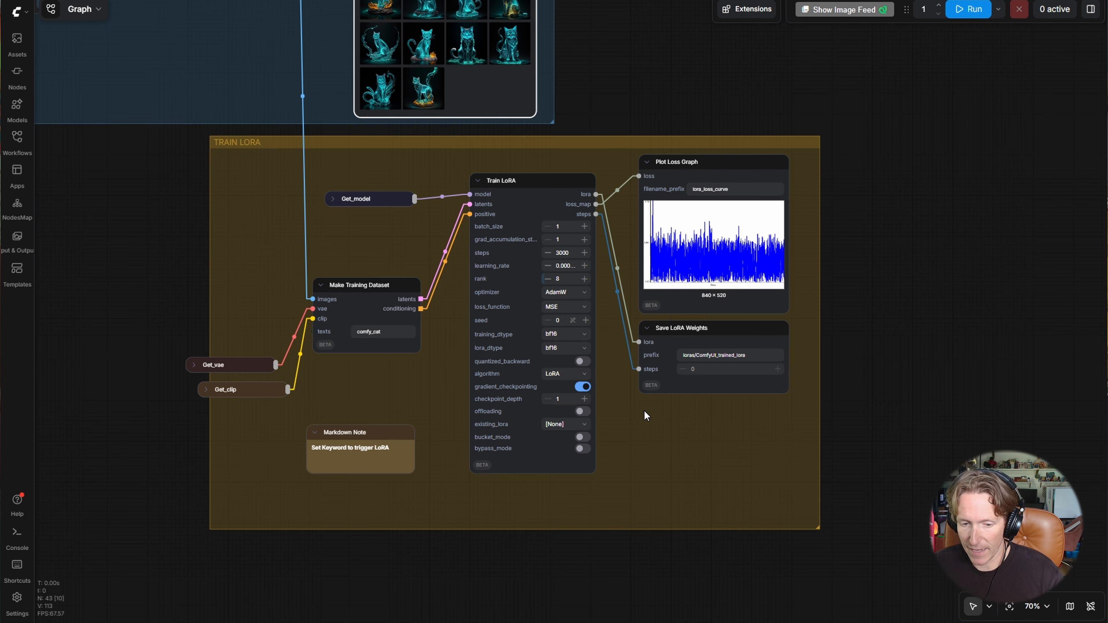
scroll(643, 410, "down", 4)
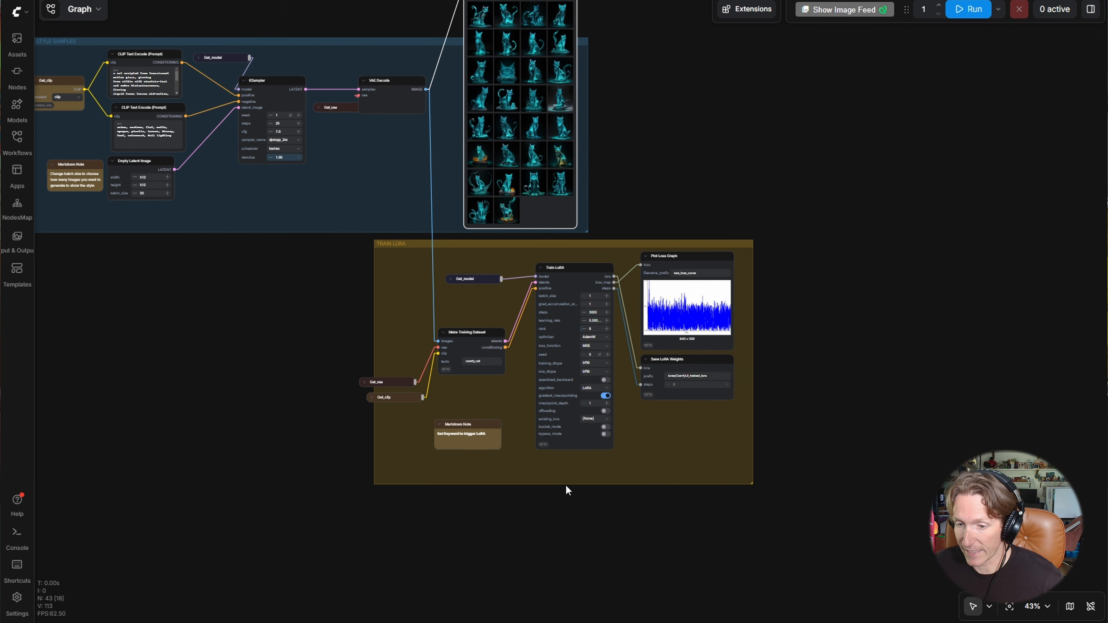
scroll(565, 483, "down", 3)
scroll(624, 215, "down", 2)
left_click_drag(594, 341, 553, 218)
left_click_drag(953, 194, 126, 471)
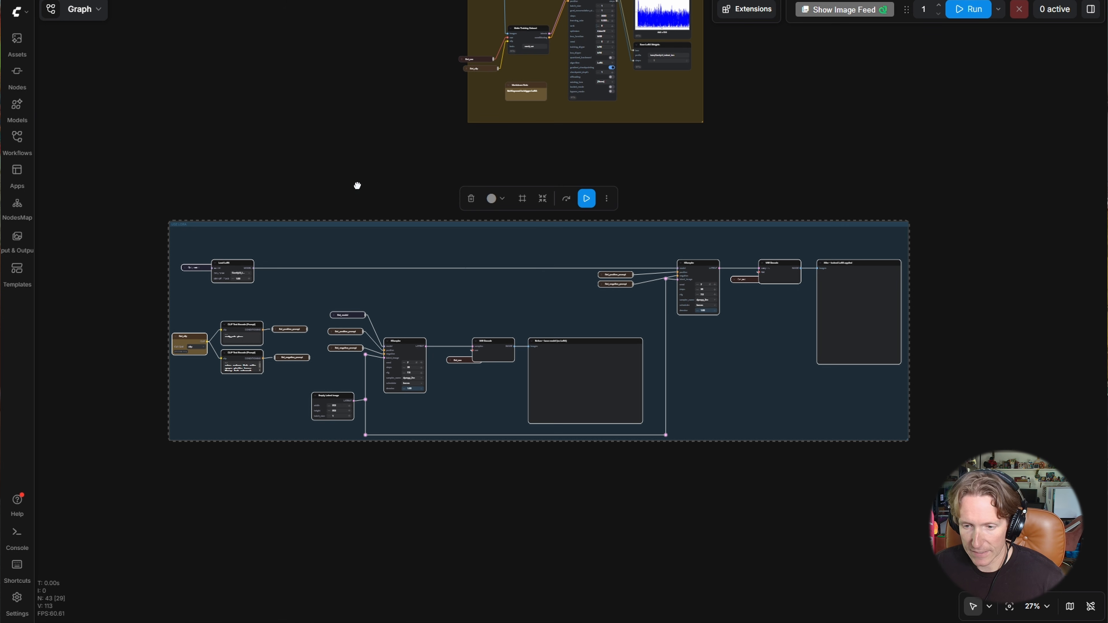
left_click_drag(264, 222, 351, 217)
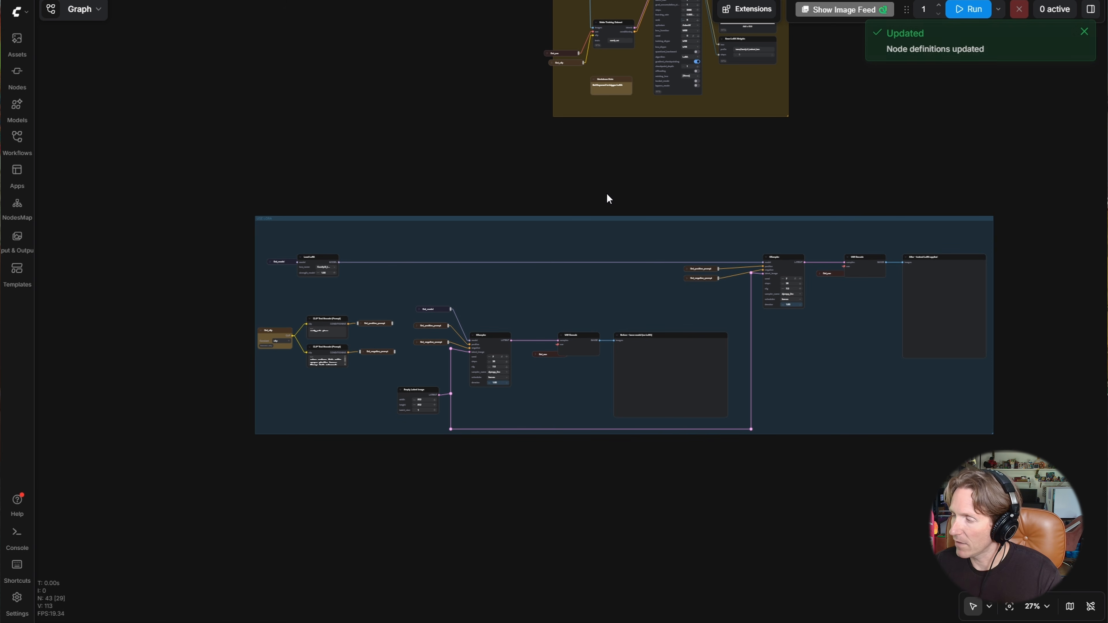
Set the Load LoRA node in the Use LoRA group to ComfyUI_trained_lora_3000_steps_00501_.safetensors
scroll(477, 228, "up", 5)
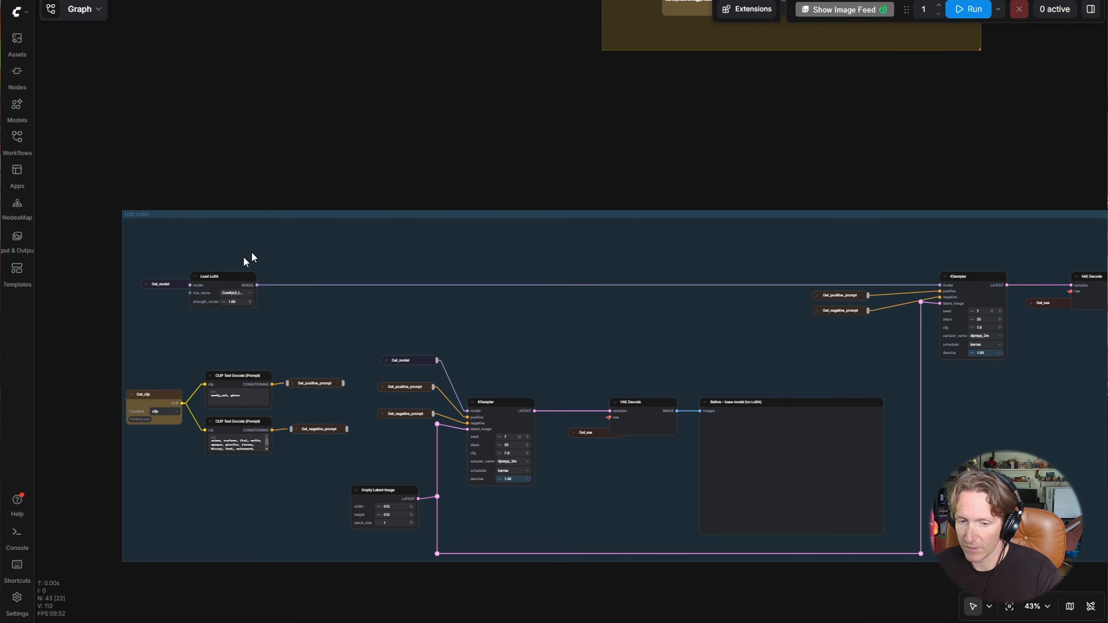
left_click_drag(247, 260, 591, 279)
scroll(503, 274, "up", 14)
left_click_drag(613, 389, 409, 353)
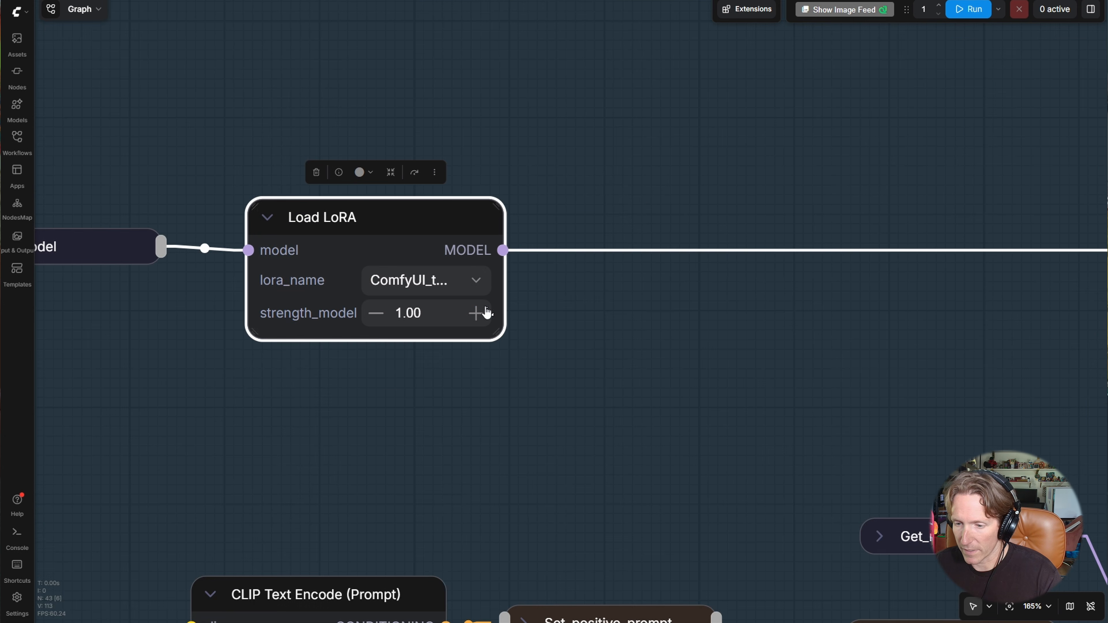
left_click(464, 286)
scroll(559, 423, "down", 3)
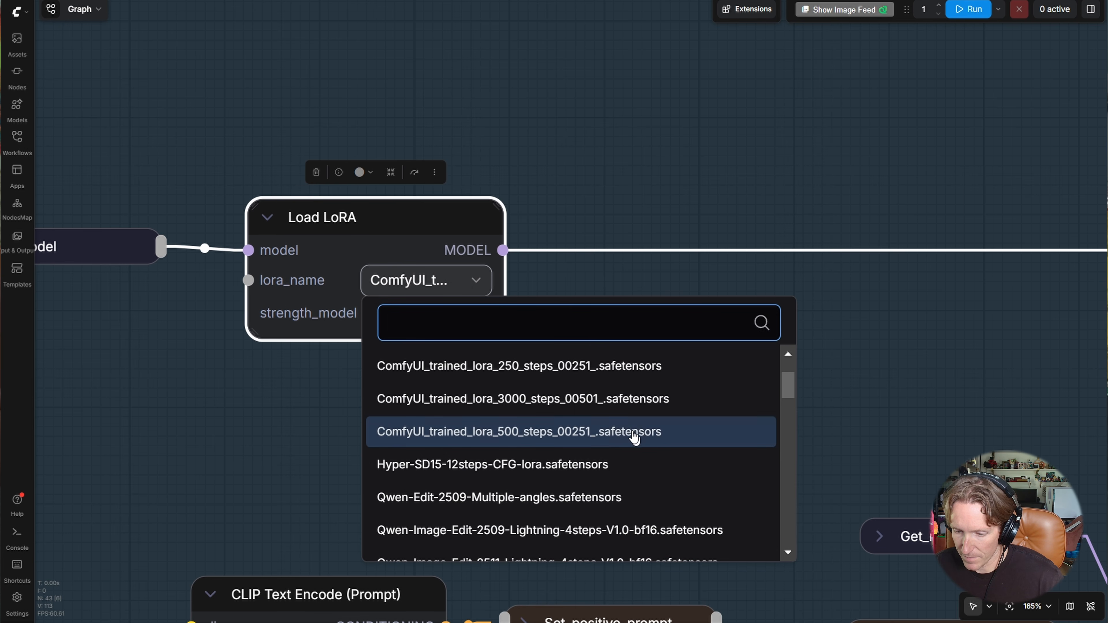
scroll(628, 443, "up", 3)
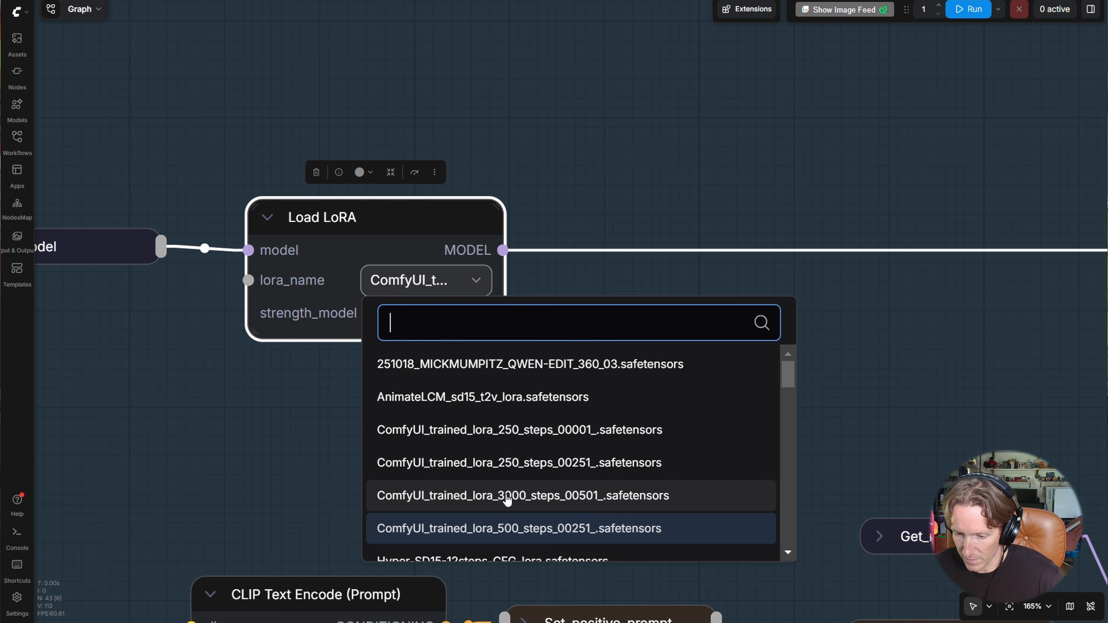
left_click(552, 502)
Run only the branch feeding the "Before - base model (no LoRA)" preview node
scroll(577, 441, "down", 14)
left_click_drag(718, 424, 597, 279)
scroll(757, 297, "up", 6)
left_click(656, 344)
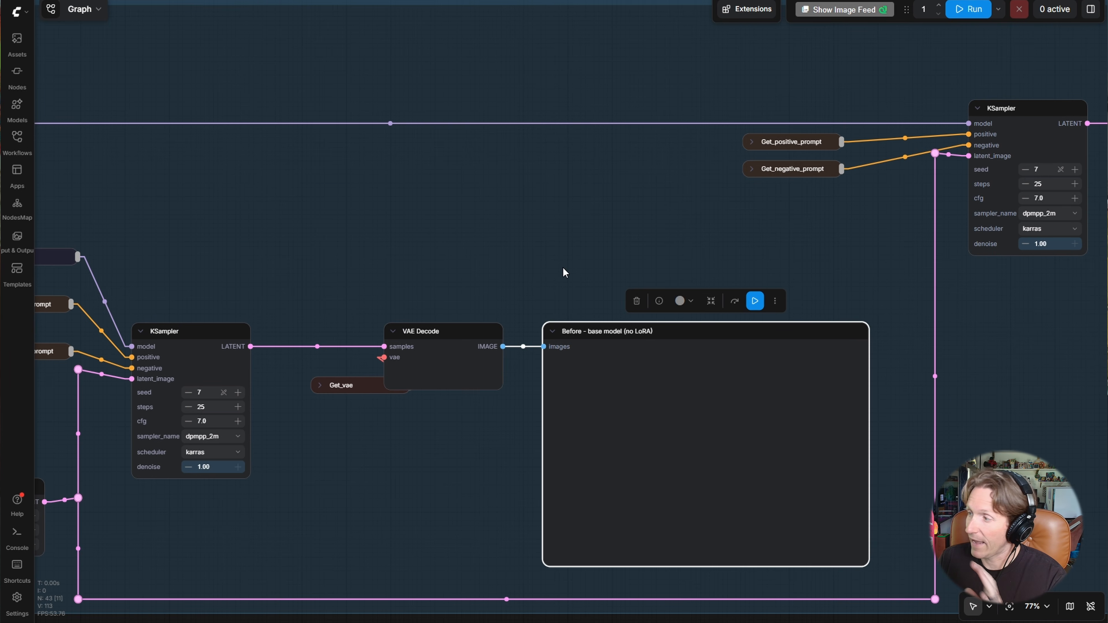
left_click(750, 306)
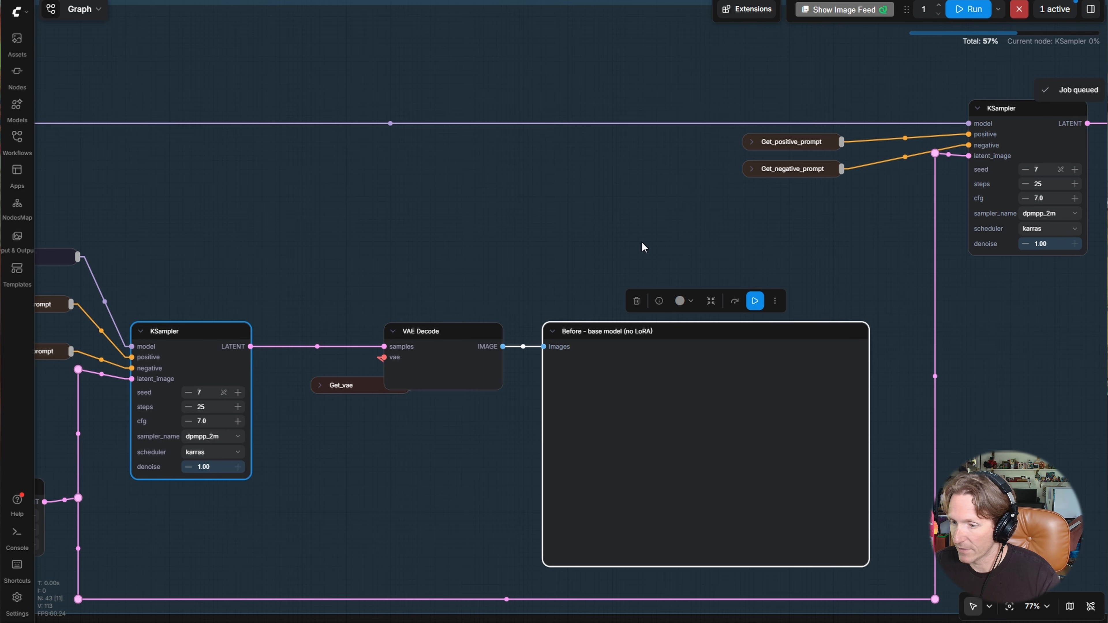
Review the positive prompt in the Use LoRA group and examine the image in the "Before - base model (no LoRA)" preview
scroll(514, 254, "down", 1)
left_click_drag(514, 255, 462, 220)
scroll(461, 221, "up", 2)
scroll(675, 214, "up", 1)
left_click_drag(210, 230, 863, 184)
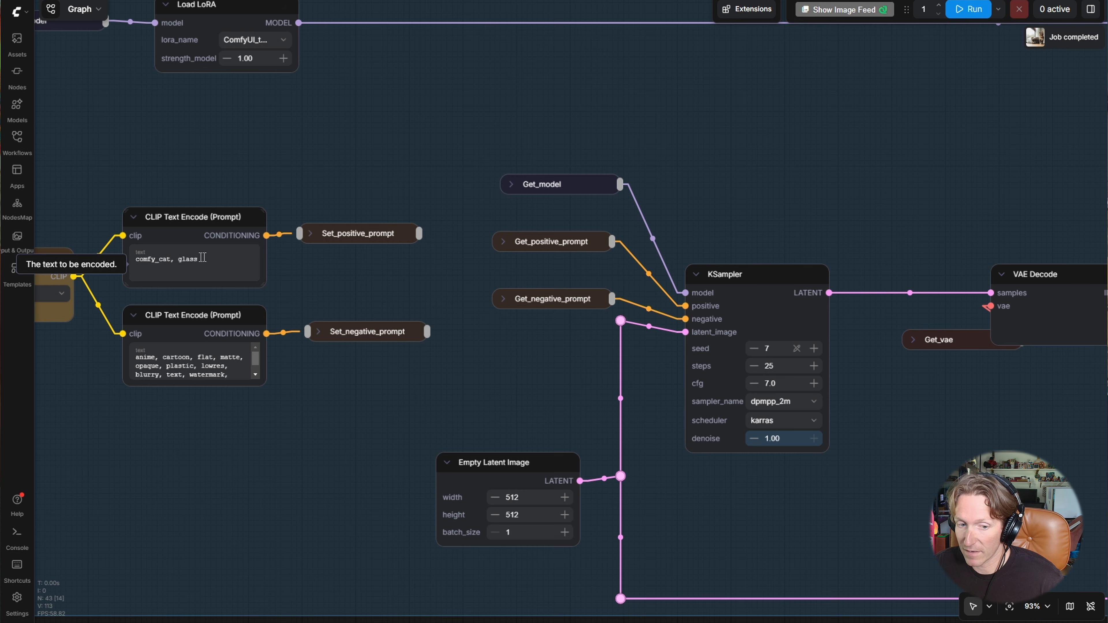
scroll(478, 371, "down", 1)
left_click_drag(846, 418, 187, 391)
scroll(724, 423, "up", 1)
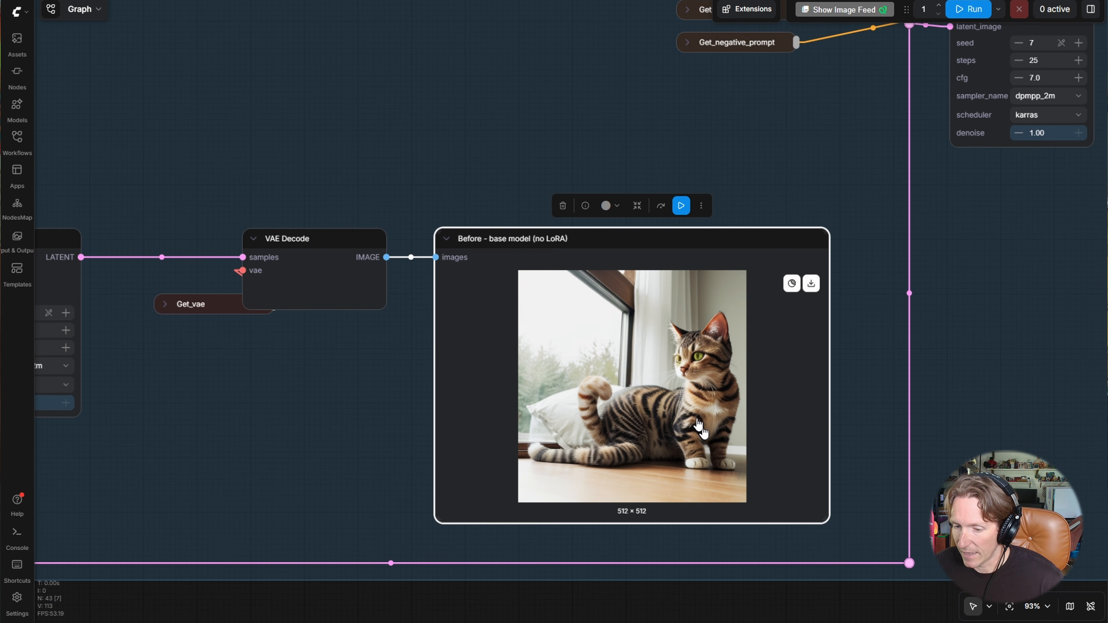
scroll(686, 419, "down", 5)
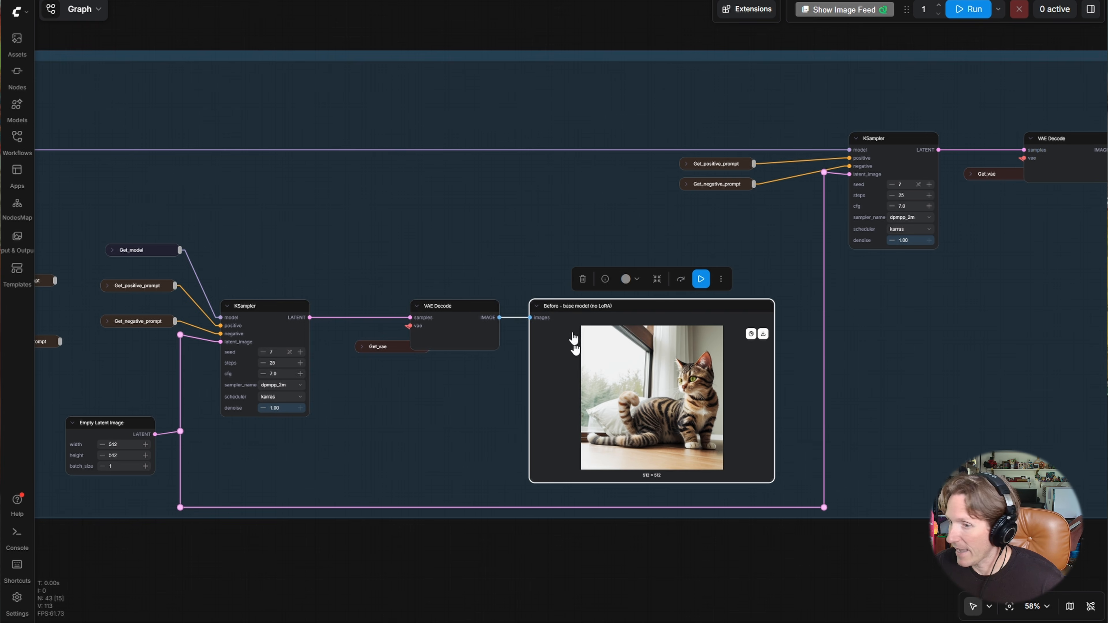
Run only the branch feeding the "After - trained LoRA applied" preview node and inspect its image
left_click_drag(655, 219, 333, 271)
left_click_drag(807, 295, 576, 304)
scroll(575, 304, "up", 1)
left_click(695, 257)
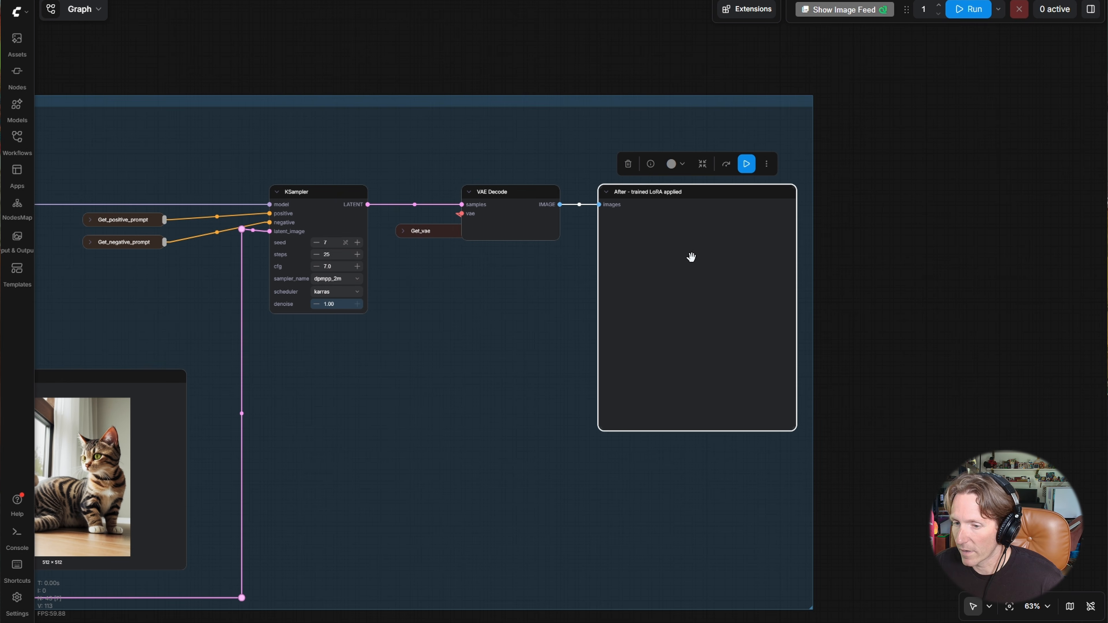
left_click(746, 164)
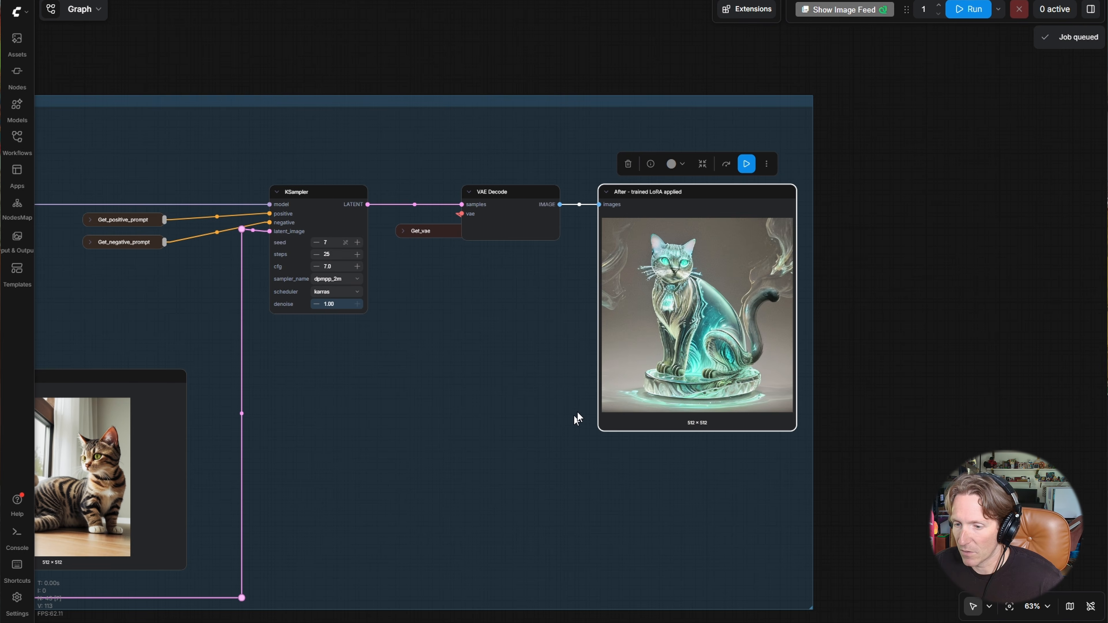
scroll(592, 348, "up", 7)
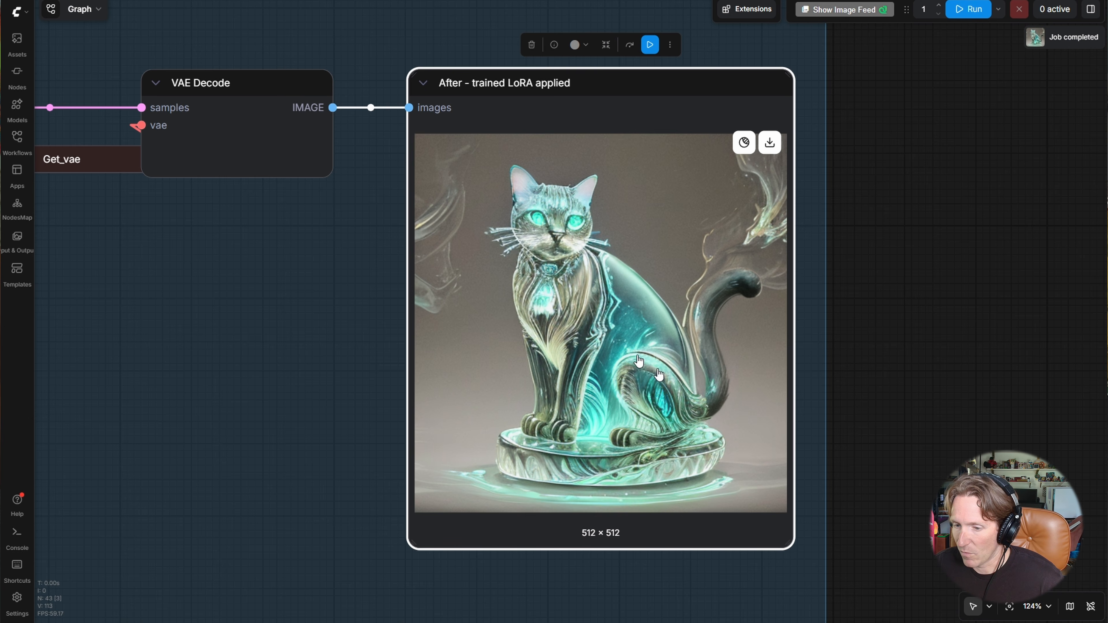
Examine the glass-cat training samples in the LoRA Images node for comparison with the trained LoRA's output
scroll(661, 393, "down", 10)
left_click_drag(501, 136, 743, 504)
left_click_drag(613, 239, 775, 431)
scroll(689, 400, "up", 12)
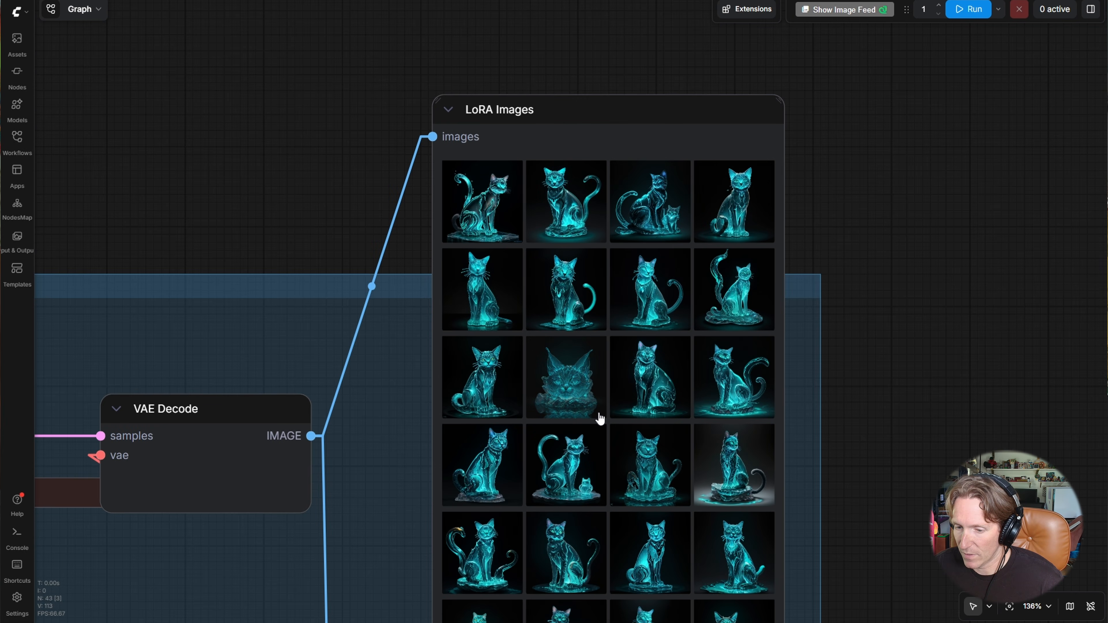
scroll(717, 470, "down", 5)
scroll(635, 389, "up", 3)
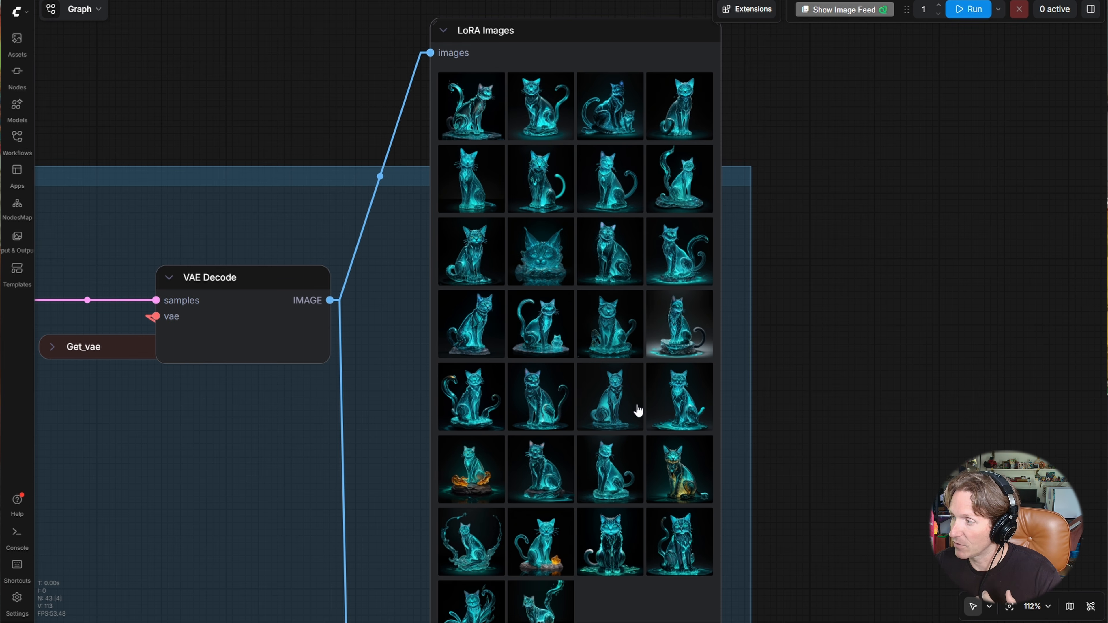
Slightly enlarge the positive CLIP Text Encode node in the Generate Style Samples group to show more of its prompt
scroll(637, 410, "down", 6)
left_click_drag(470, 452, 667, 371)
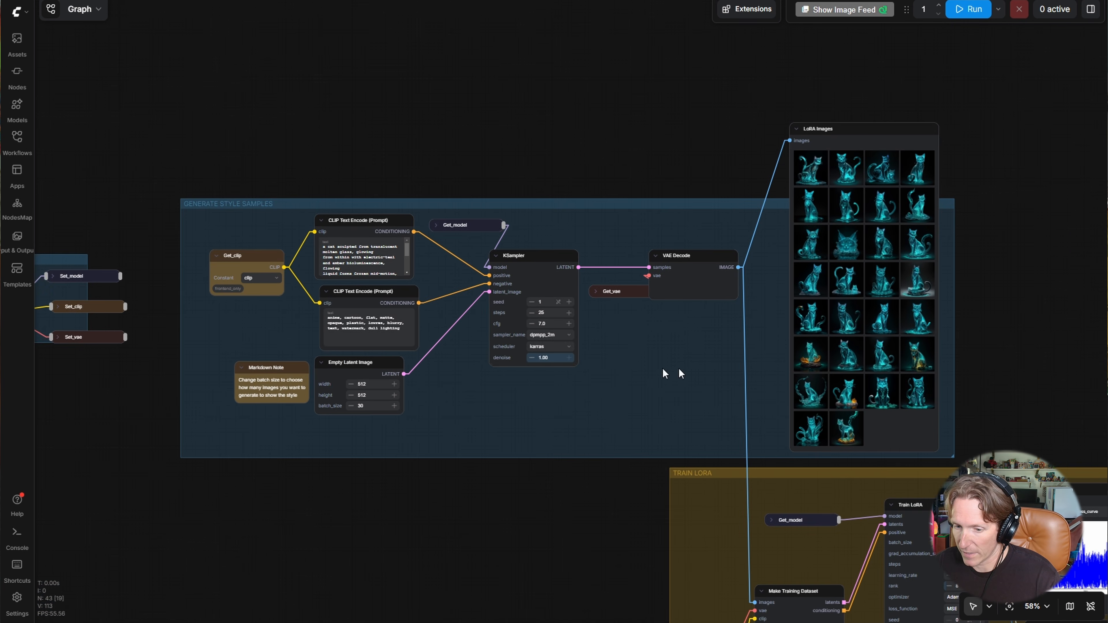
scroll(367, 286, "up", 5)
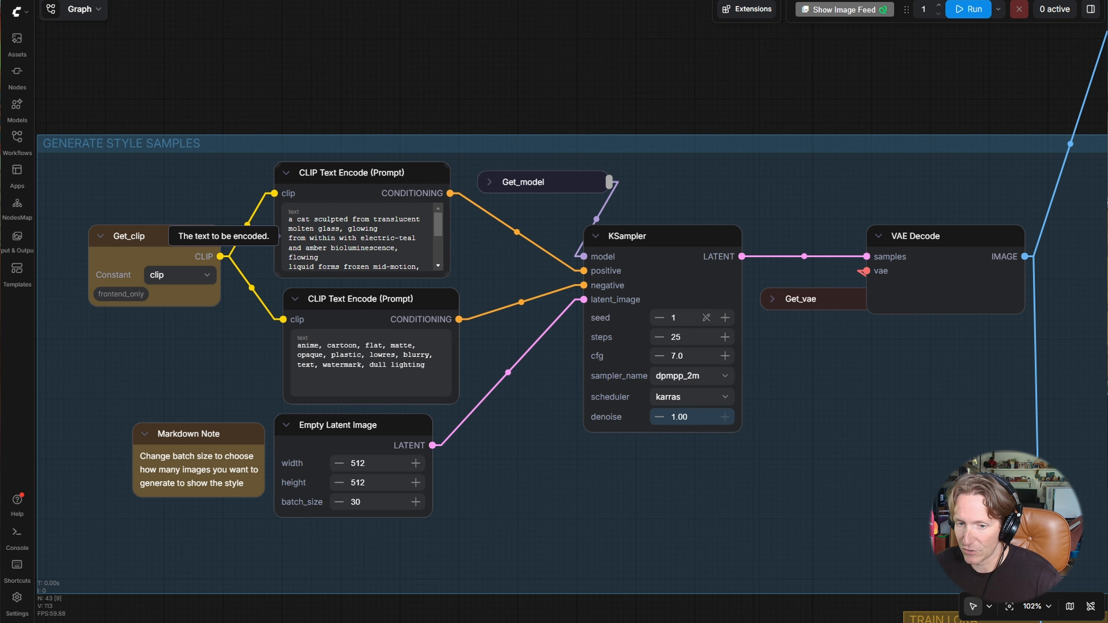
left_click_drag(449, 276, 454, 278)
left_click(449, 274)
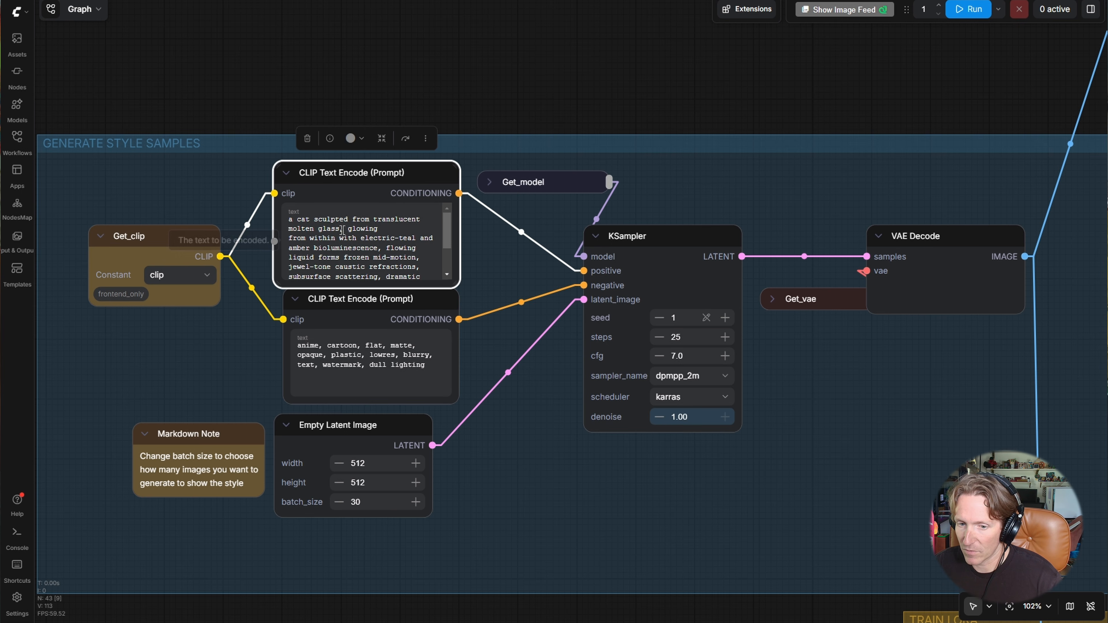
Go from the style samples through the training group to the "After - trained LoRA applied" image and examine it closely
scroll(513, 332, "down", 4)
left_click_drag(732, 442, 238, 355)
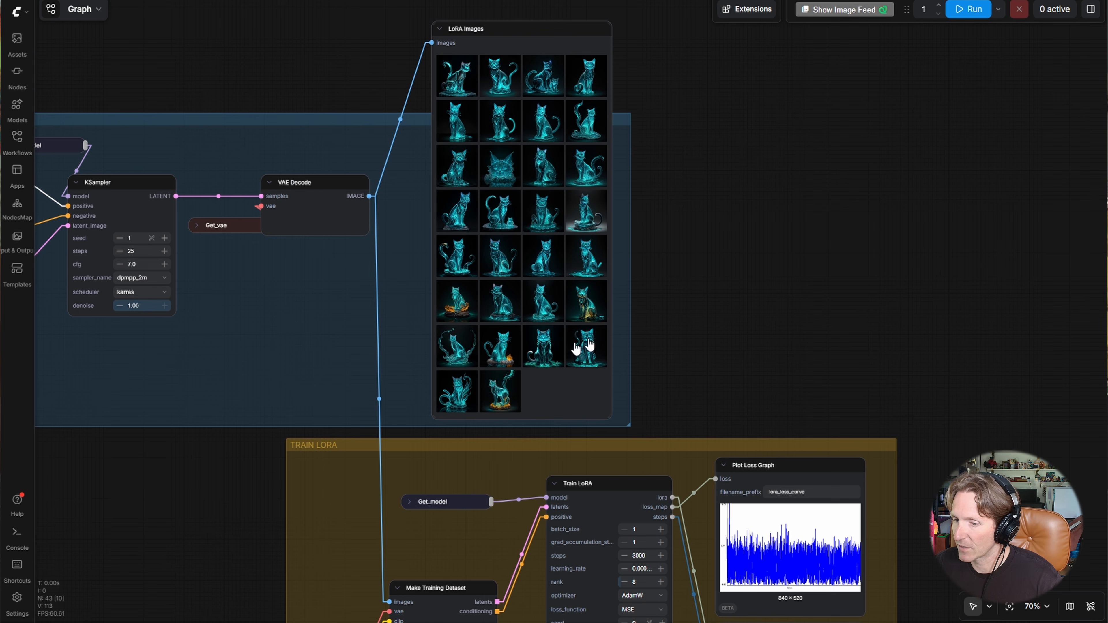
left_click_drag(659, 367, 484, 37)
scroll(689, 402, "up", 1)
left_click_drag(689, 402, 649, 84)
left_click_drag(653, 275, 514, 66)
left_click_drag(737, 266, 396, 78)
scroll(766, 303, "up", 7)
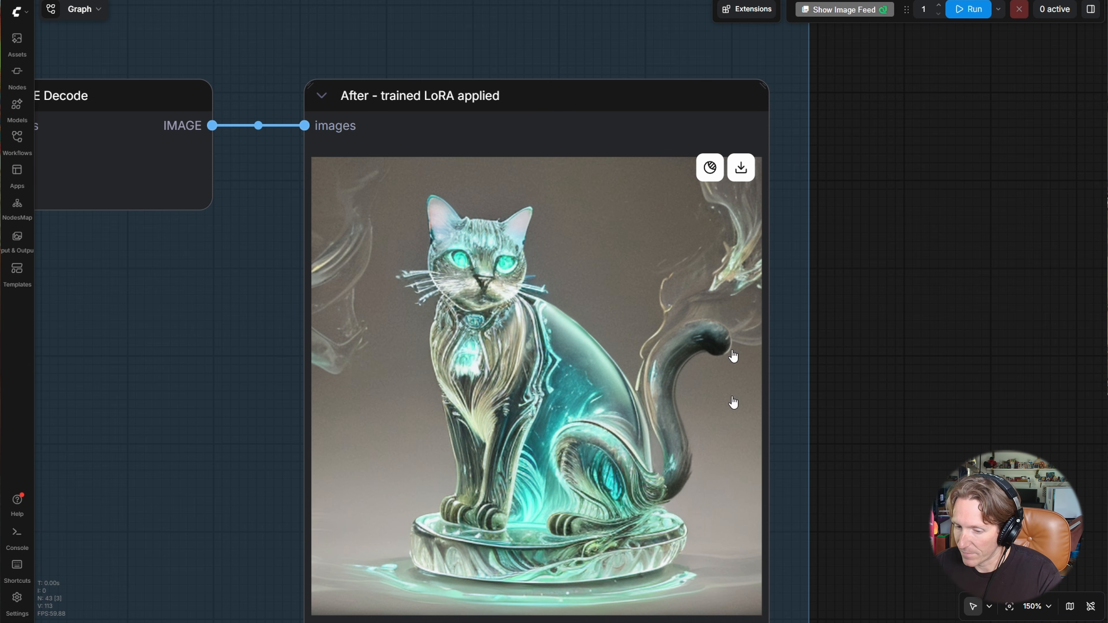
Compare the "Before - base model (no LoRA)" and "After - trained LoRA applied" previews along with the nodes and shared prompts feeding them
scroll(633, 354, "down", 10)
left_click_drag(429, 385, 800, 332)
scroll(819, 338, "down", 2)
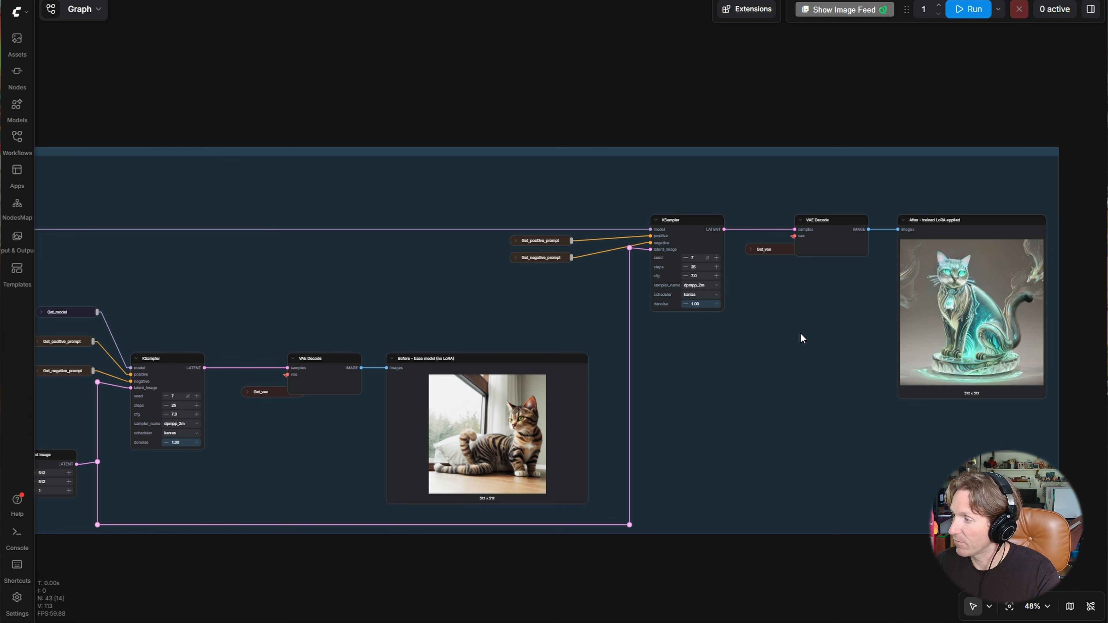
scroll(800, 331, "down", 1)
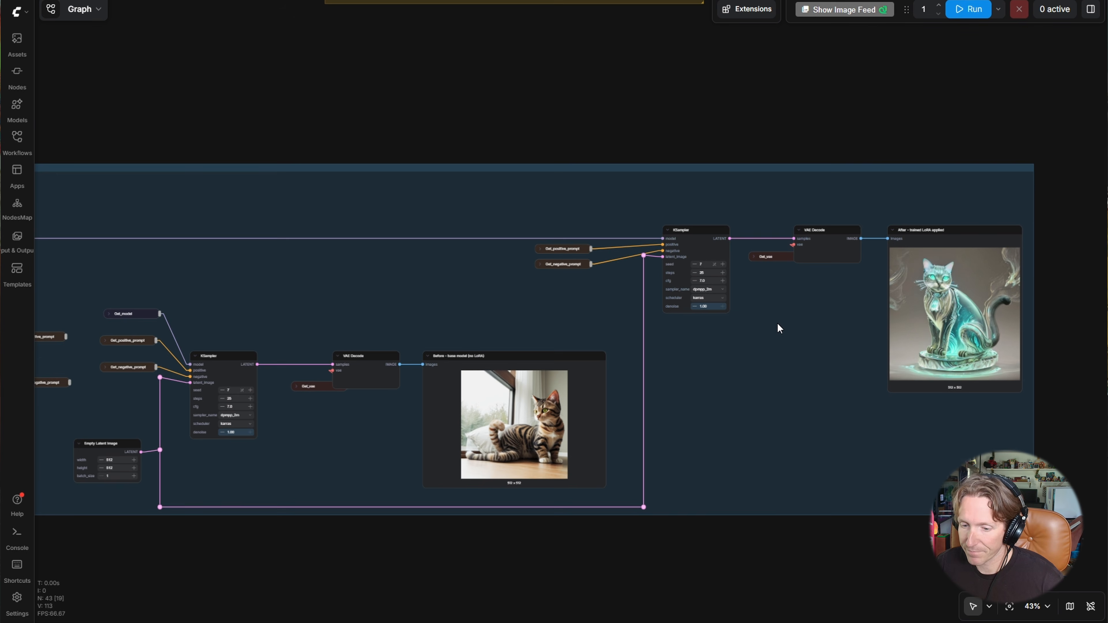
left_click_drag(777, 323, 695, 330)
scroll(695, 329, "up", 3)
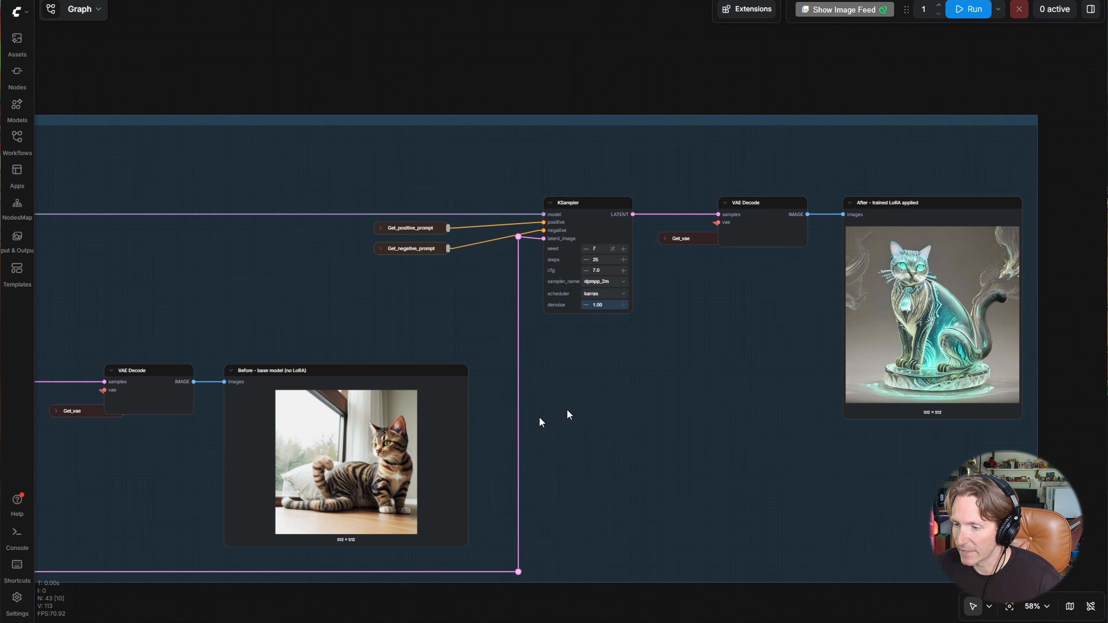
left_click_drag(264, 318, 829, 308)
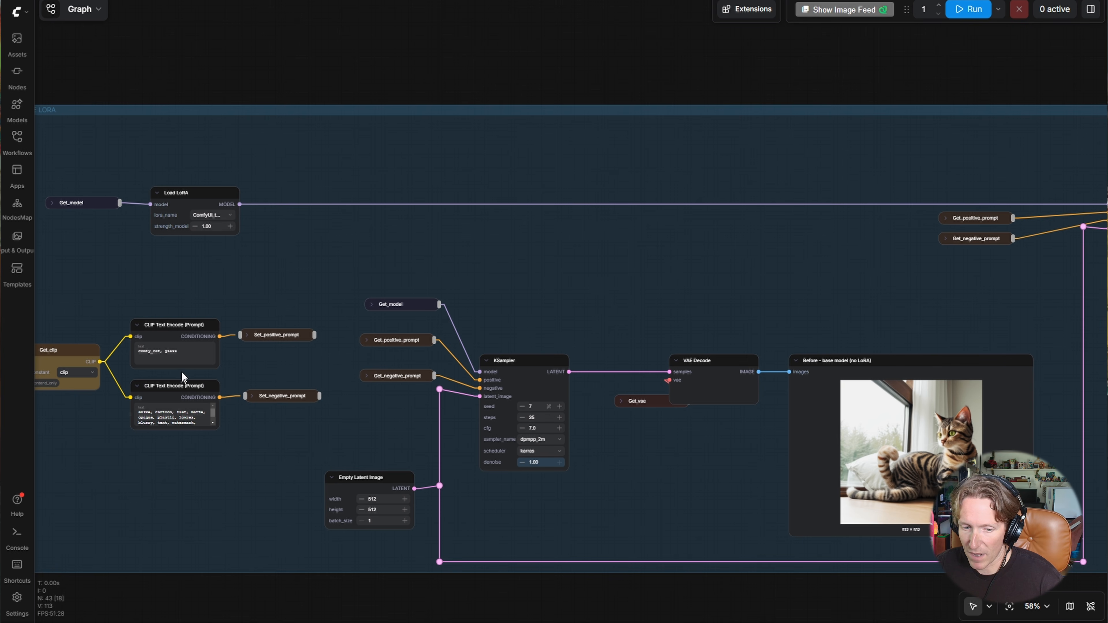
left_click_drag(632, 421, 180, 374)
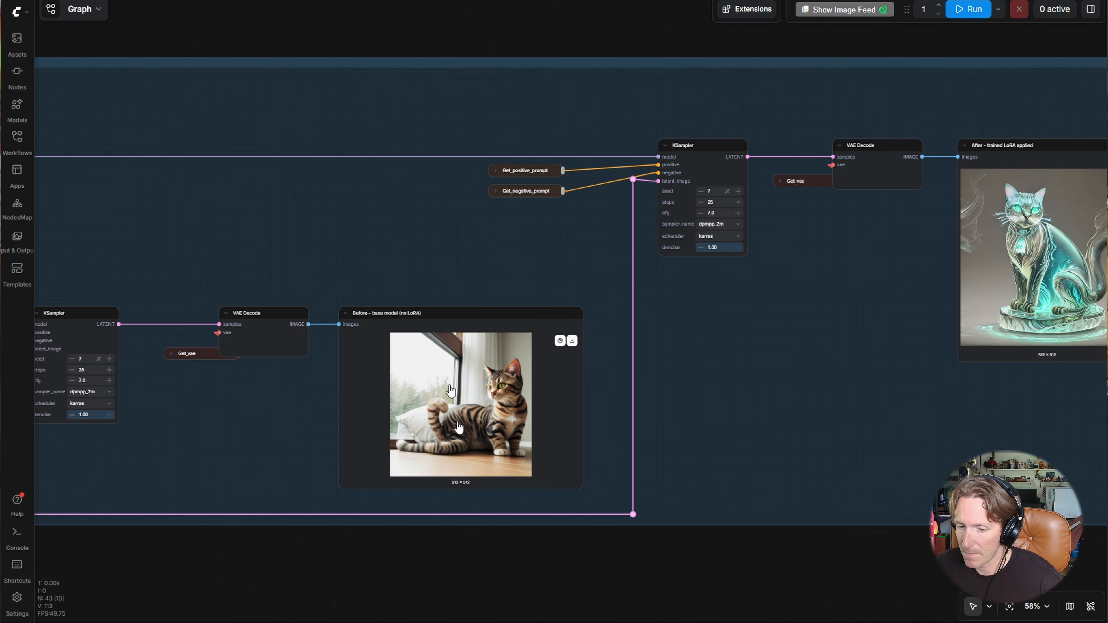
left_click_drag(797, 358, 662, 397)
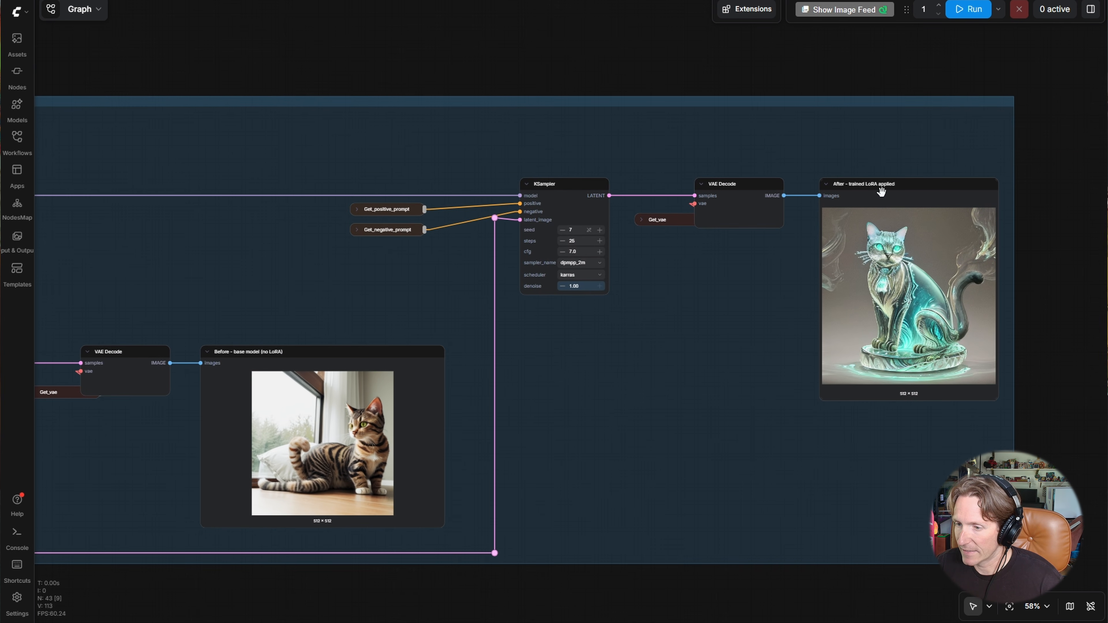
left_click_drag(868, 193, 858, 197)
Switch to the open comfy_101_sd15-dre... workflow and bring its nodes into view
left_click(685, 331)
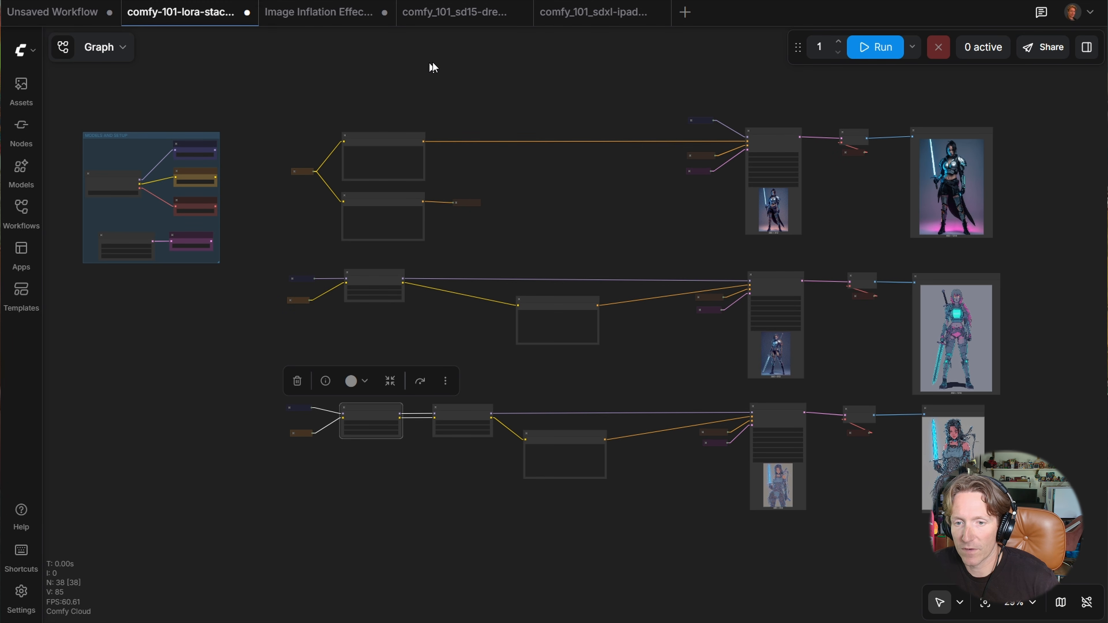
left_click(455, 17)
left_click_drag(324, 79, 557, 90)
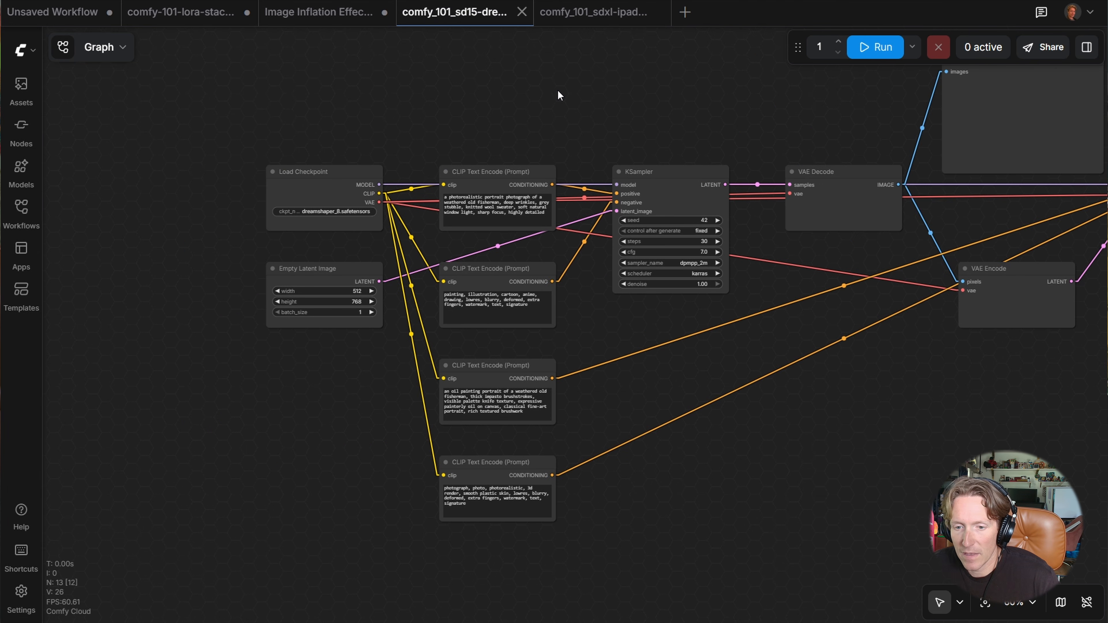
left_click_drag(458, 119, 341, 136)
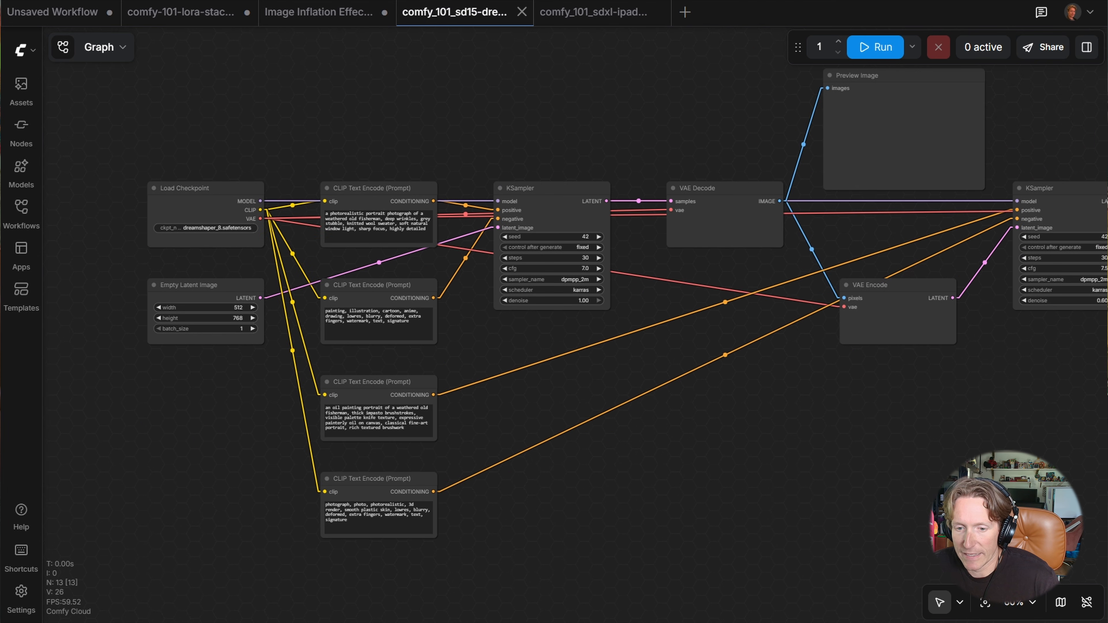
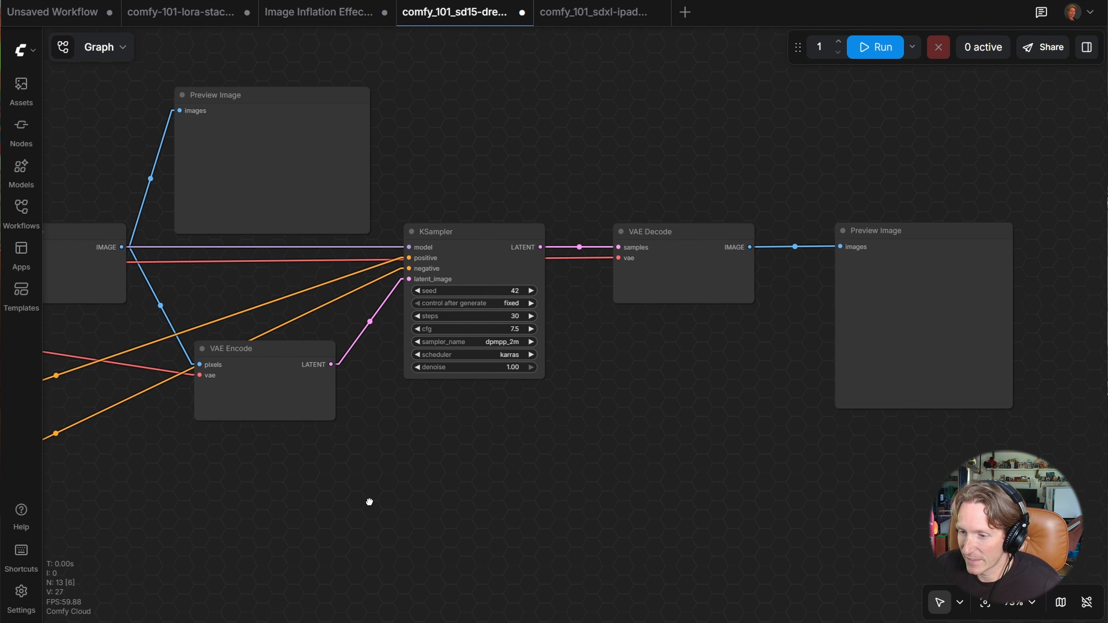
Run only the branch feeding the Preview Image node connected to the first VAE Decode
left_click(797, 297)
scroll(449, 185, "left", 7)
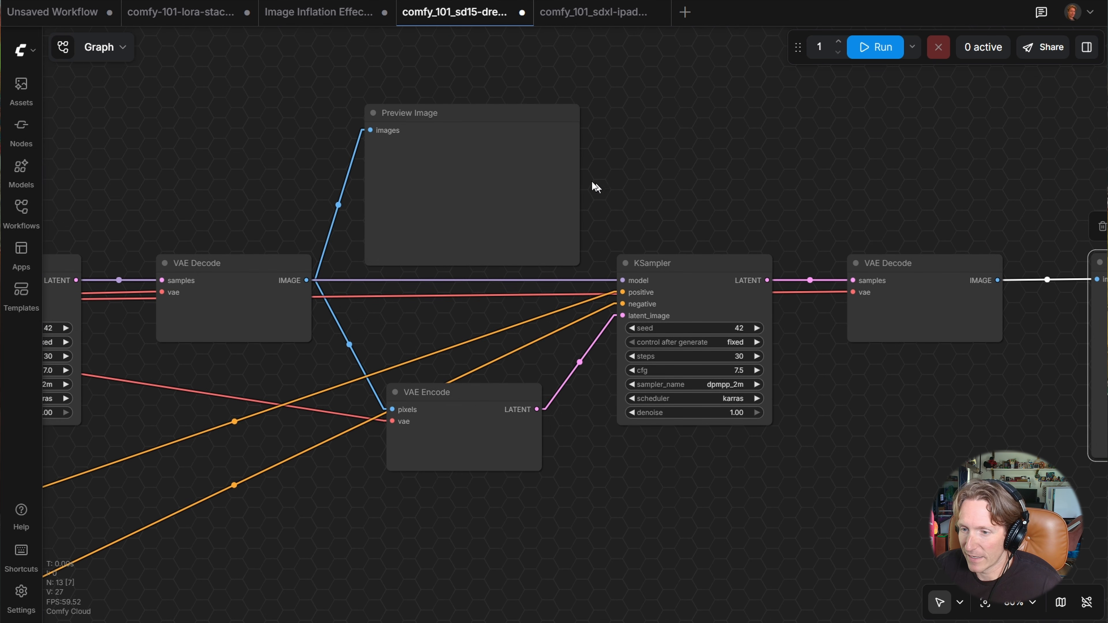
left_click_drag(476, 133, 494, 102)
scroll(662, 141, "left", 2)
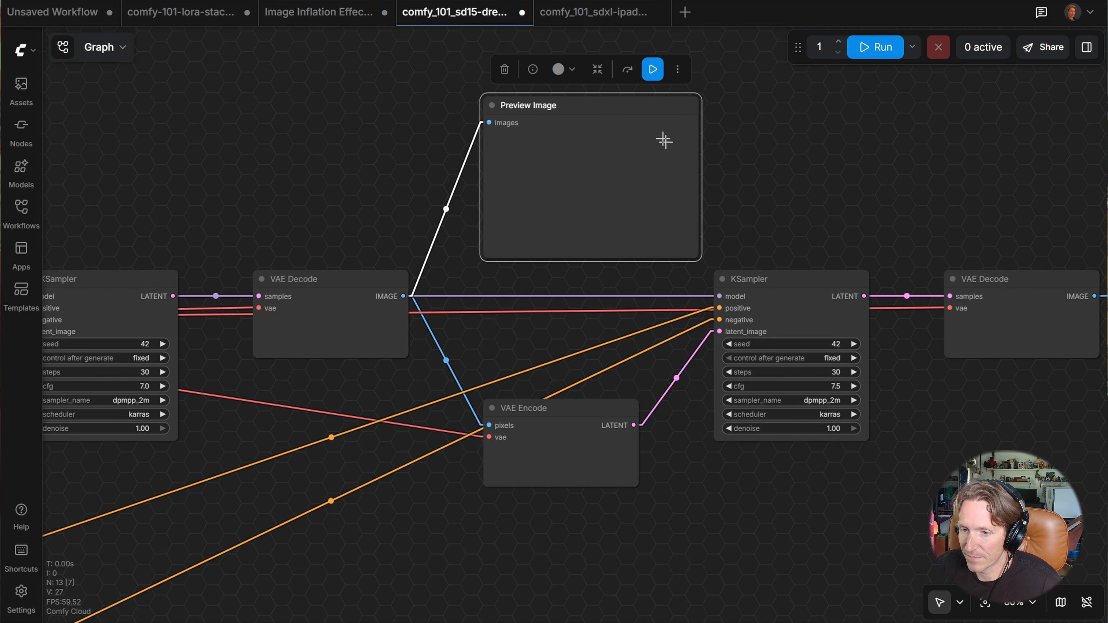
left_click(652, 70)
left_click_drag(325, 162, 425, 165)
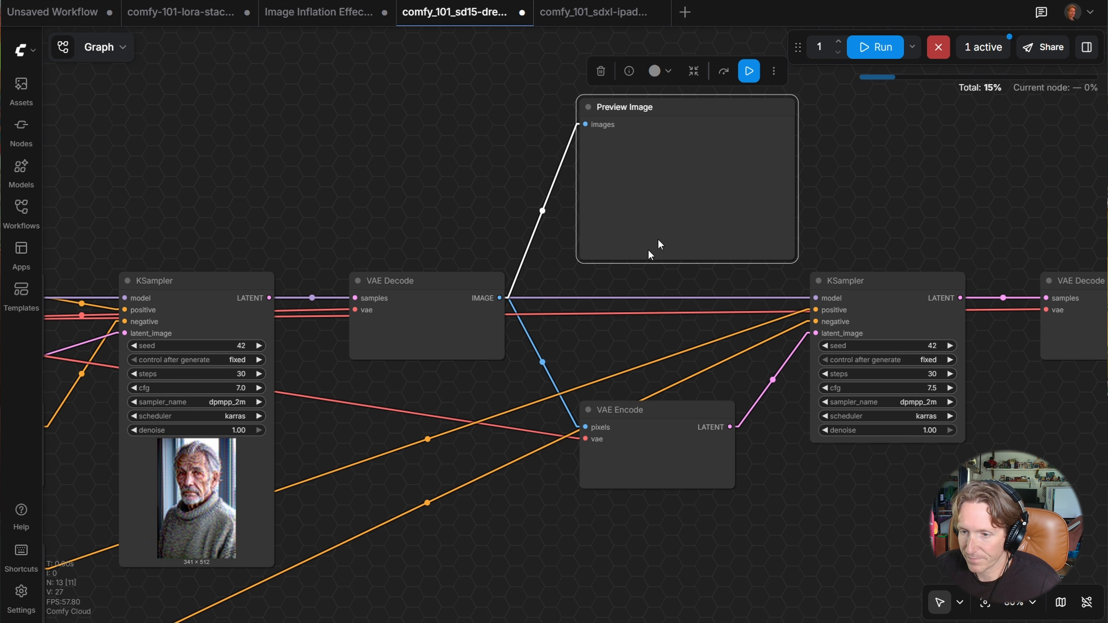
Move the first Preview Image node higher above the graph and enlarge it to show the portrait at a bigger size
left_click_drag(868, 199, 829, 332)
left_click_drag(716, 253, 705, 136)
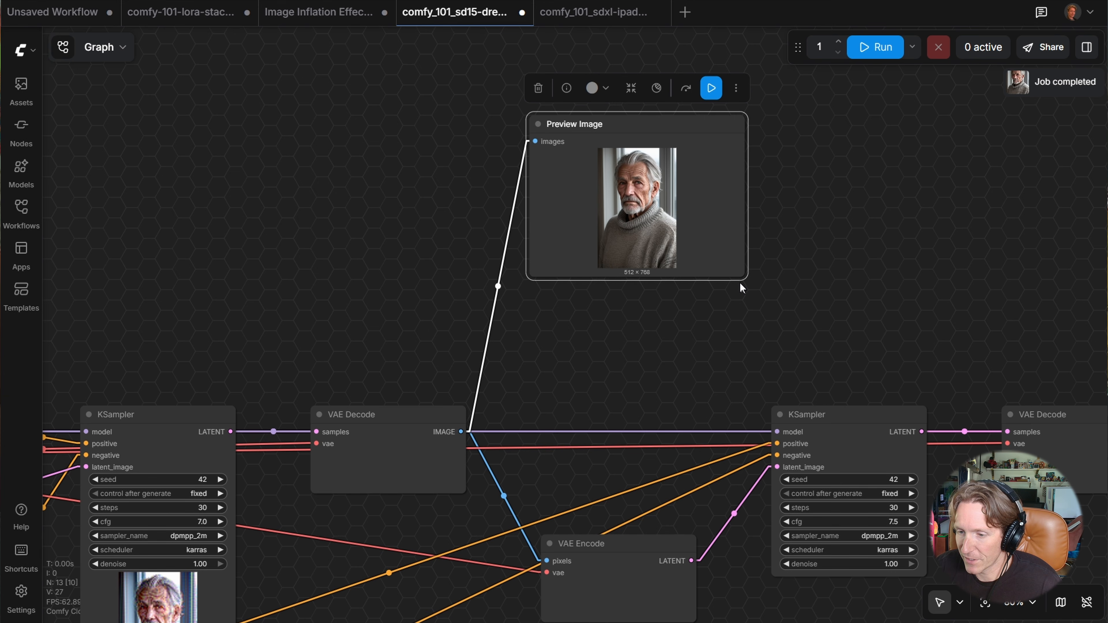
left_click_drag(744, 283, 767, 395)
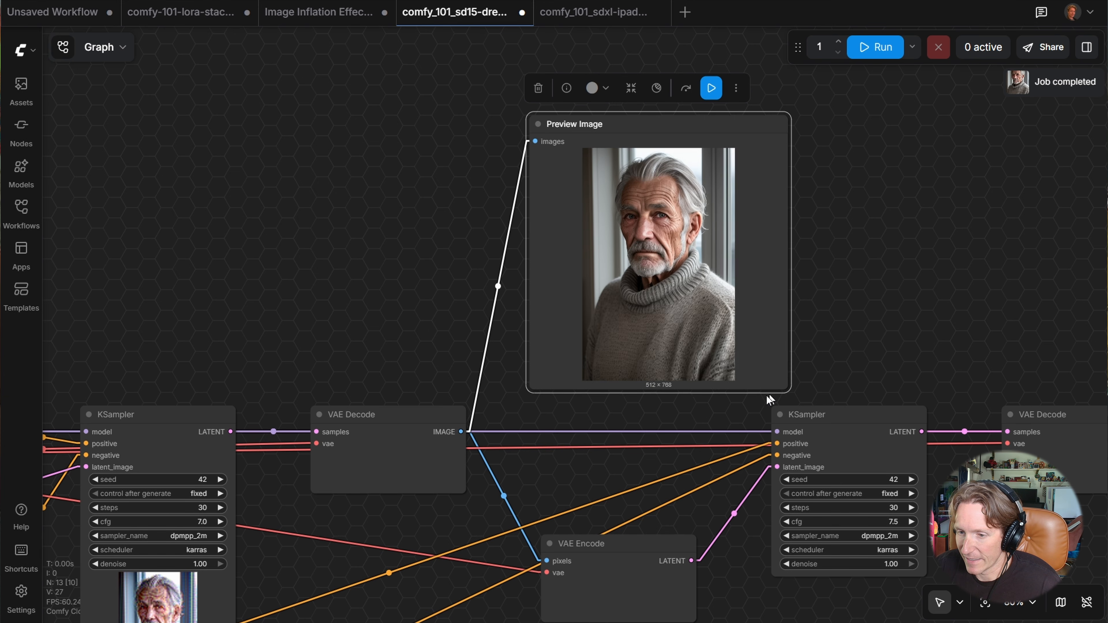
left_click(813, 322)
Set the second KSampler's denoise to 0.60
scroll(813, 322, "down", 3)
left_click_drag(830, 300, 860, 226)
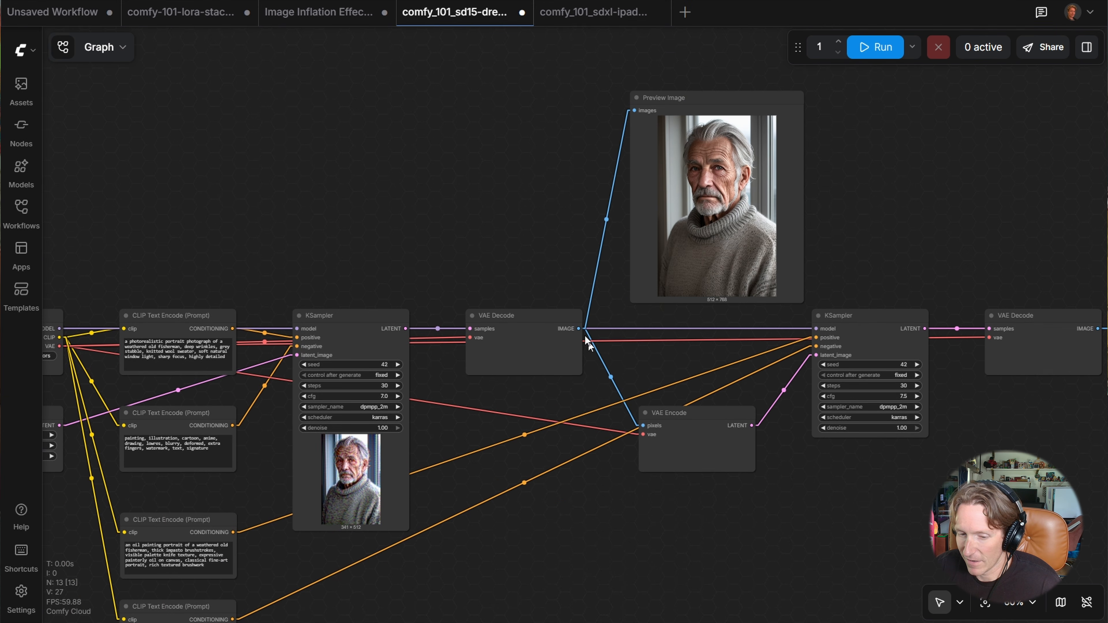
left_click_drag(515, 305, 625, 184)
left_click_drag(741, 368, 547, 369)
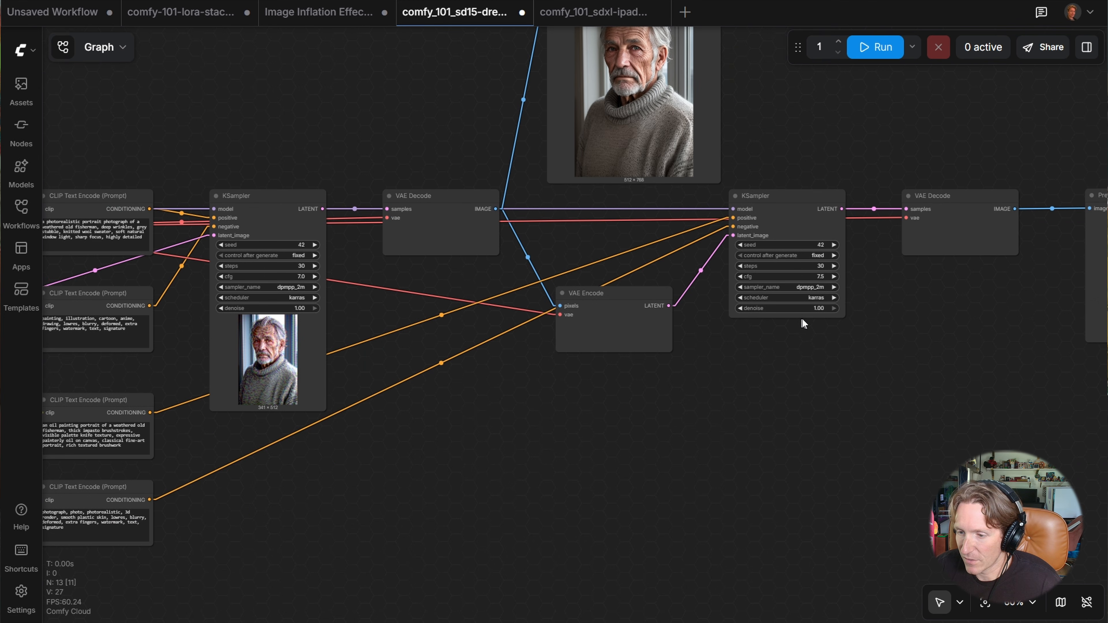
left_click(820, 308)
type(".")
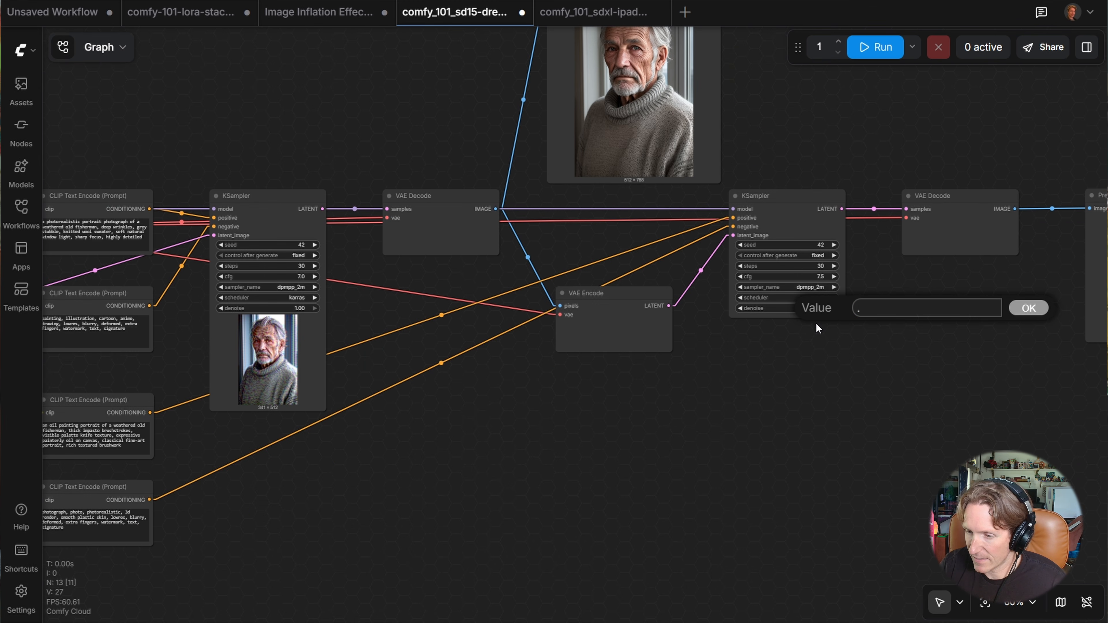
type("6")
key("Return")
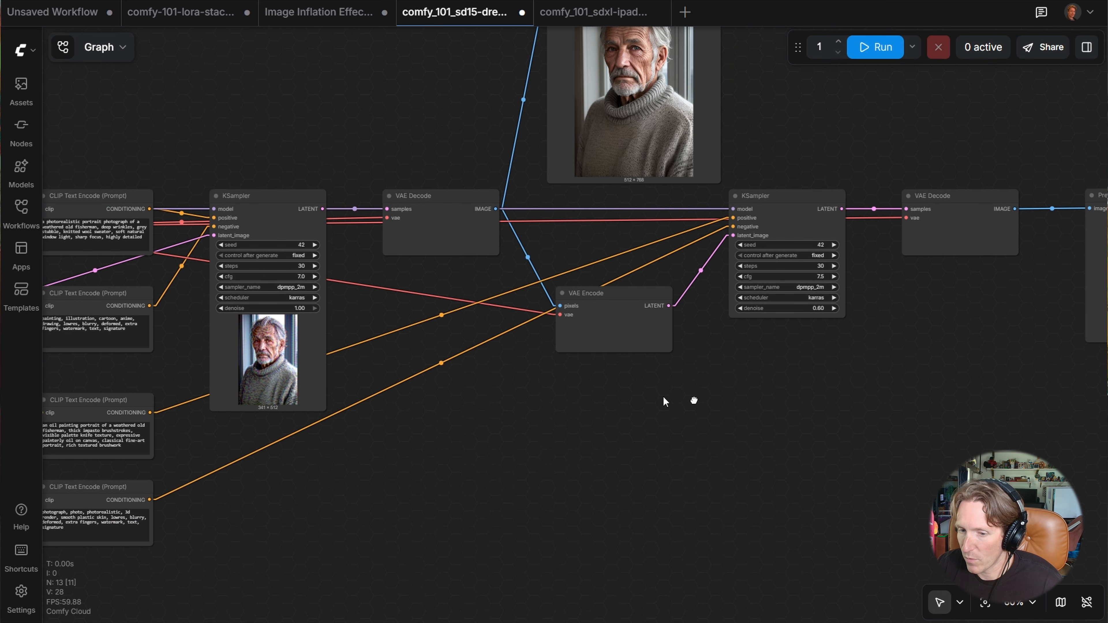
Read the oil-painting prompt in the CLIP Text Encode node feeding the second KSampler, and return to the final Preview Image node
left_click_drag(663, 397, 896, 391)
scroll(257, 447, "up", 7)
left_click(380, 342)
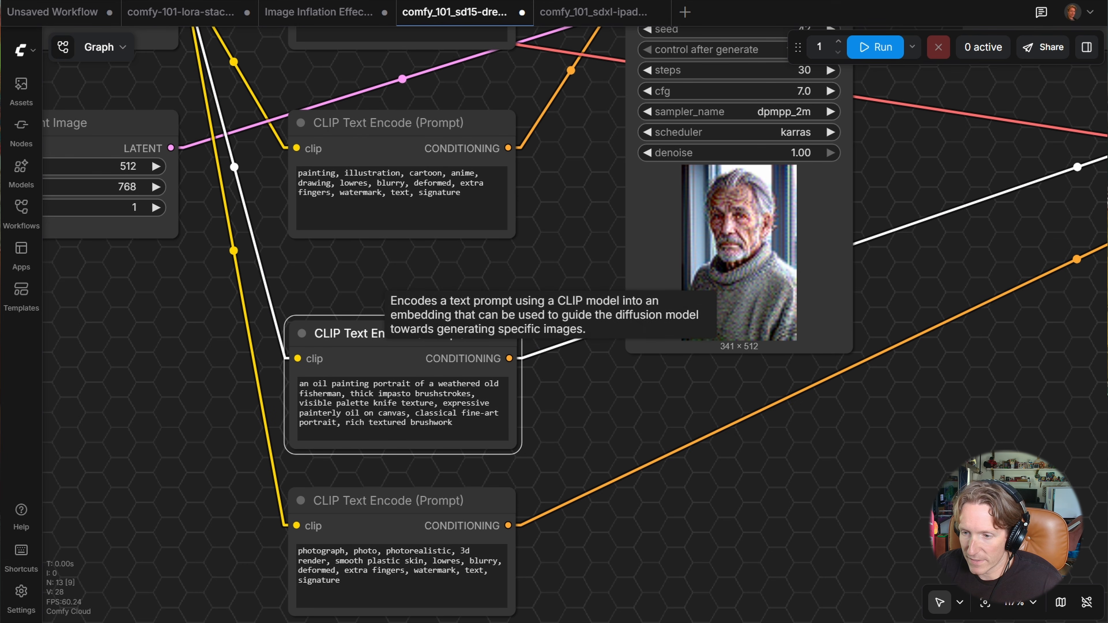
mouse_move(300, 383)
left_mouse_down()
mouse_move(471, 383)
mouse_move(339, 393)
mouse_move(466, 394)
mouse_move(349, 403)
mouse_move(435, 406)
left_mouse_up()
left_click(341, 394)
left_click(435, 416)
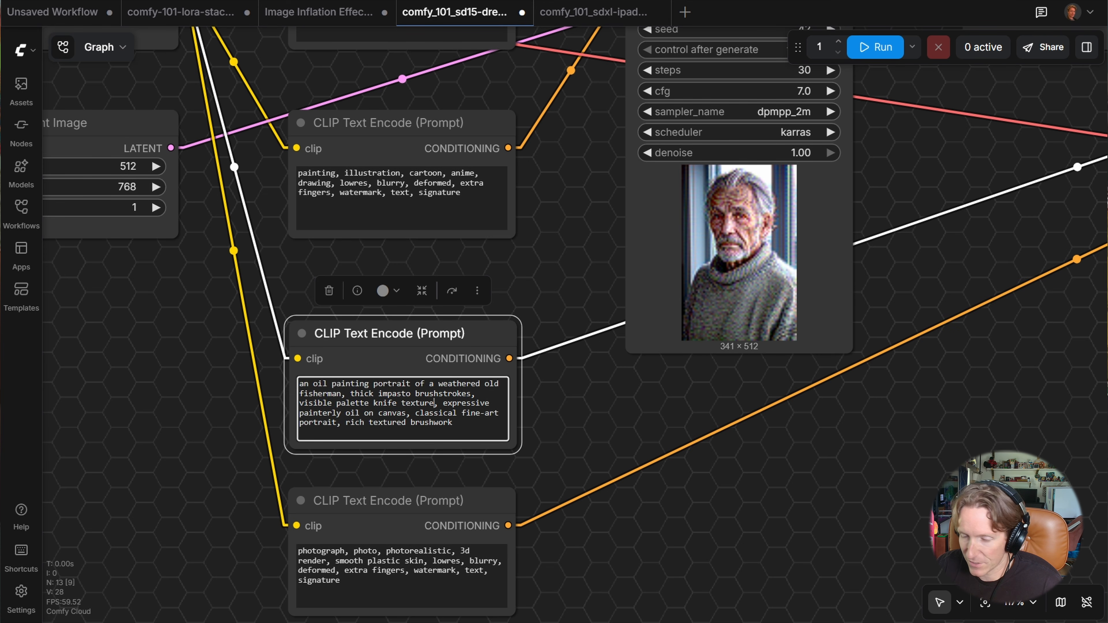
scroll(435, 416, "down", 5)
scroll(615, 454, "down", 3)
left_click_drag(803, 442, 524, 487)
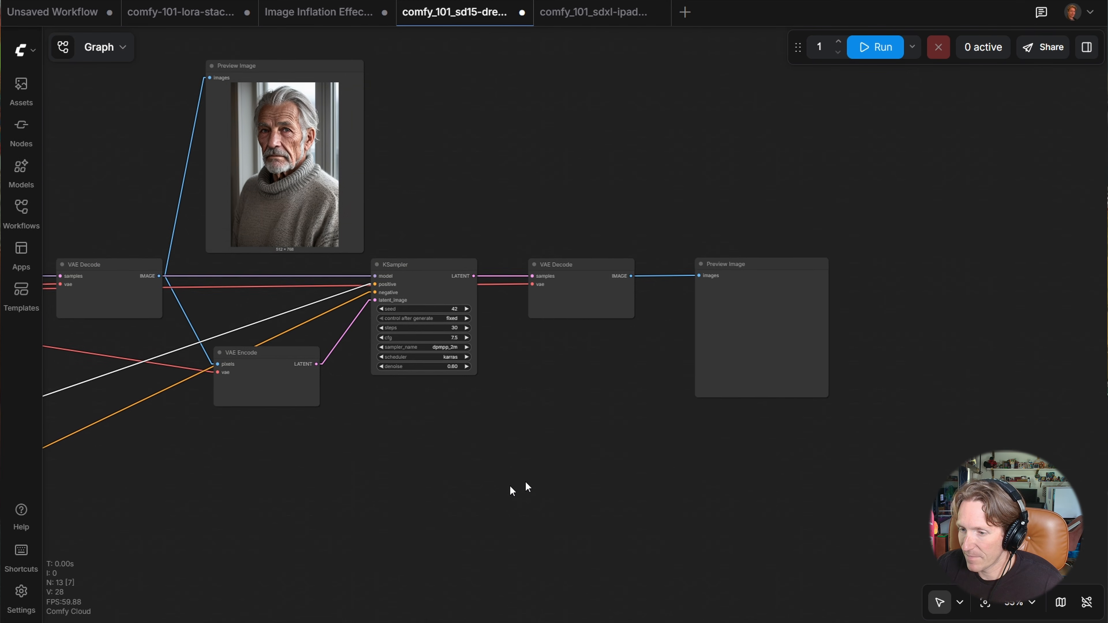
Run only the branch feeding the final Preview Image node to generate the restyled portrait
scroll(709, 417, "up", 6)
left_click(856, 168)
left_click_drag(574, 326, 542, 373)
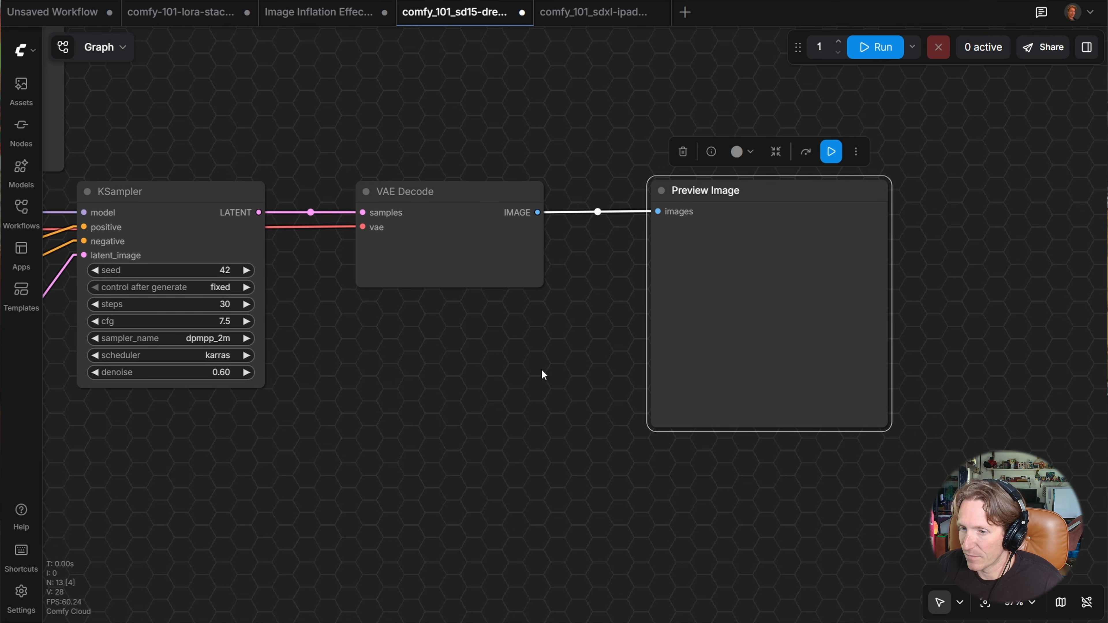
left_click(832, 152)
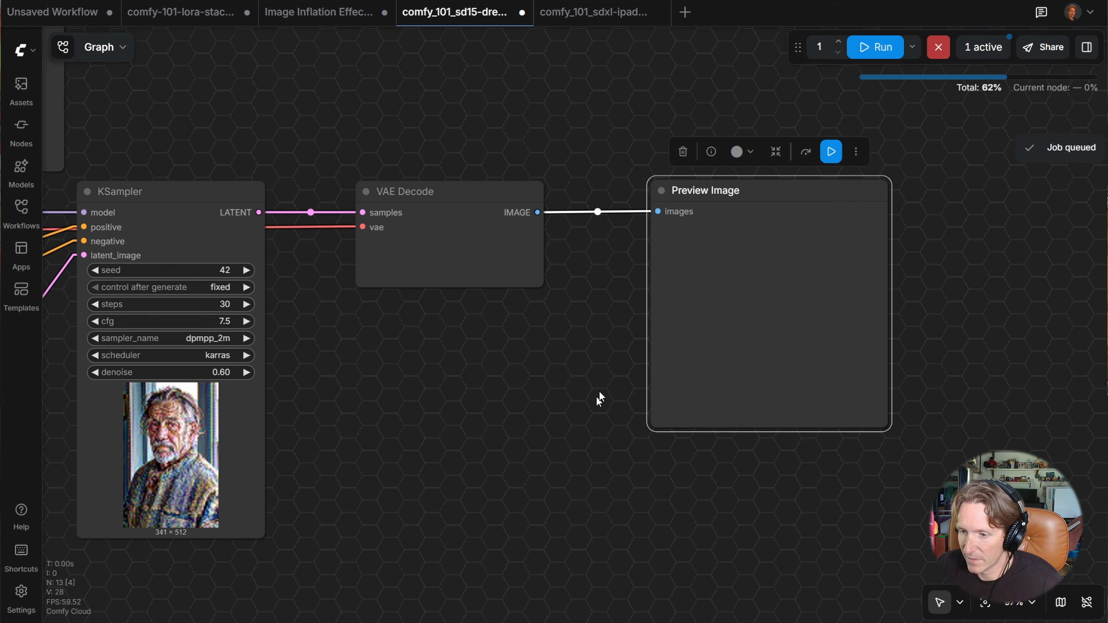
scroll(622, 373, "up", 1)
left_click_drag(572, 378, 680, 426)
scroll(479, 414, "down", 7)
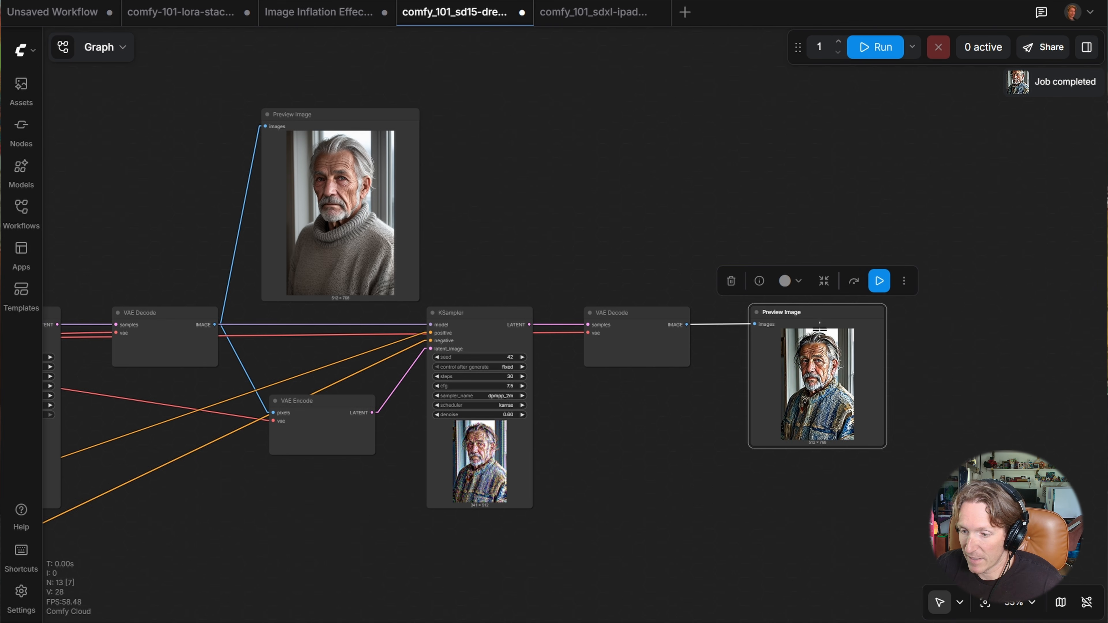
Move the final Preview Image node beside the first one above the graph and enlarge it to a similar size
left_click_drag(819, 325, 510, 126)
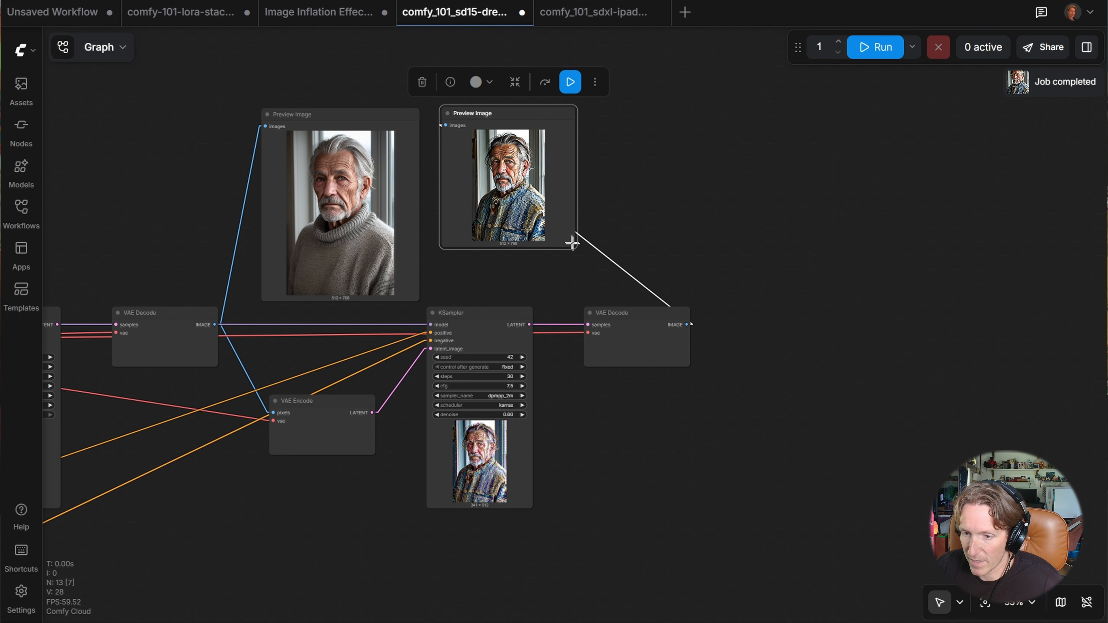
left_click_drag(572, 243, 609, 290)
scroll(192, 351, "up", 1)
left_click_drag(192, 352, 416, 344)
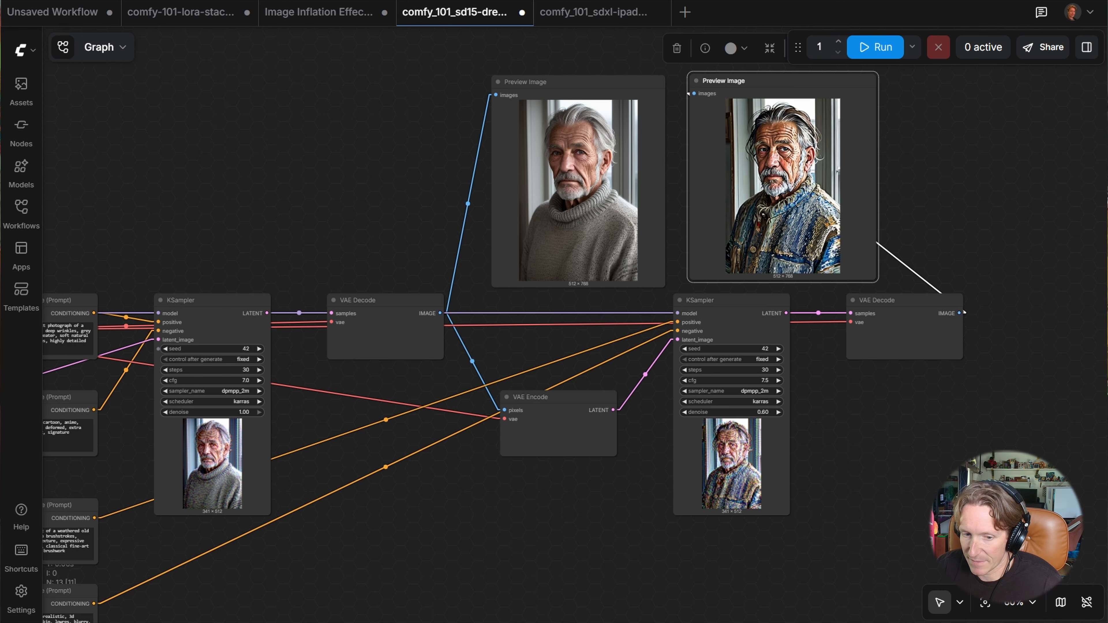
Compare the two portrait previews and review the prompts, first KSampler and first VAE Decode nodes behind them
left_click_drag(344, 451, 512, 402)
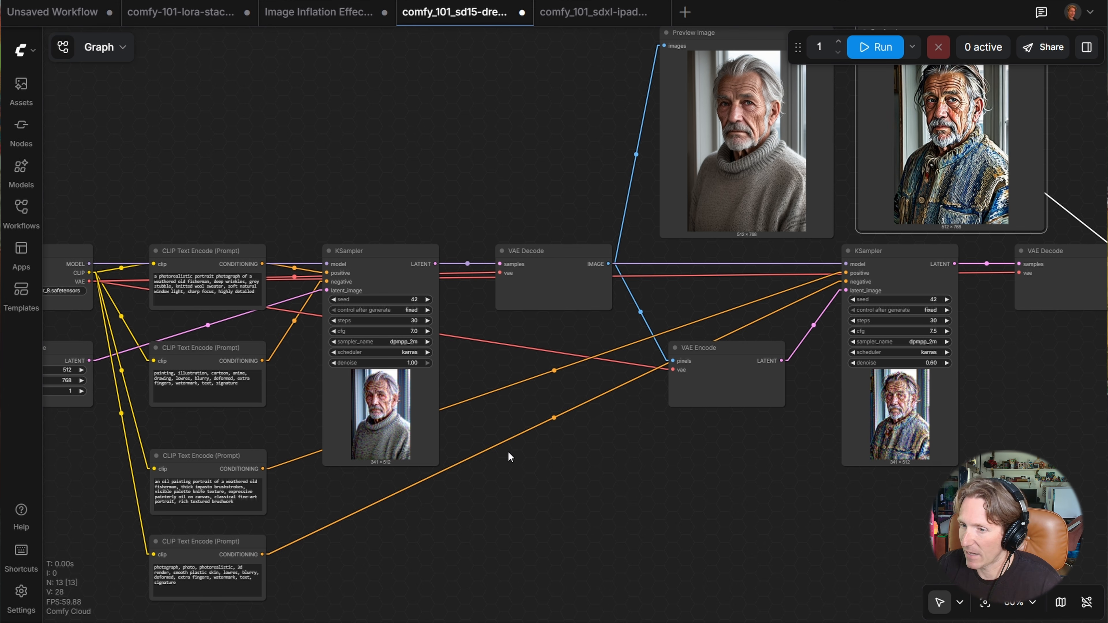
scroll(595, 384, "down", 1)
left_click_drag(828, 205, 552, 309)
scroll(552, 309, "up", 6)
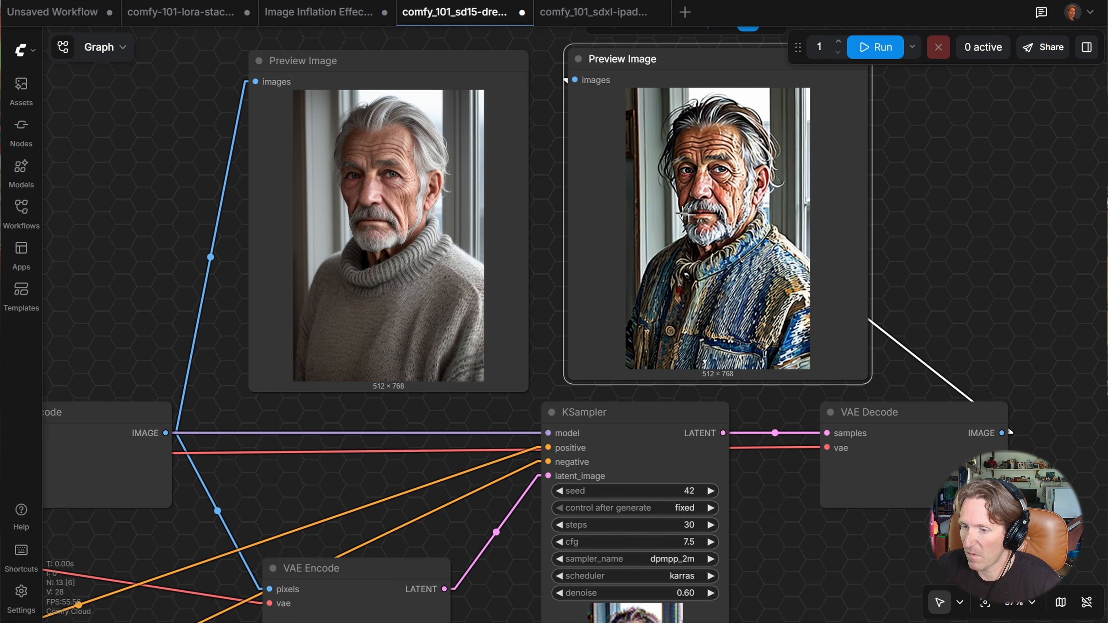
scroll(594, 317, "down", 4)
left_click_drag(550, 387, 726, 300)
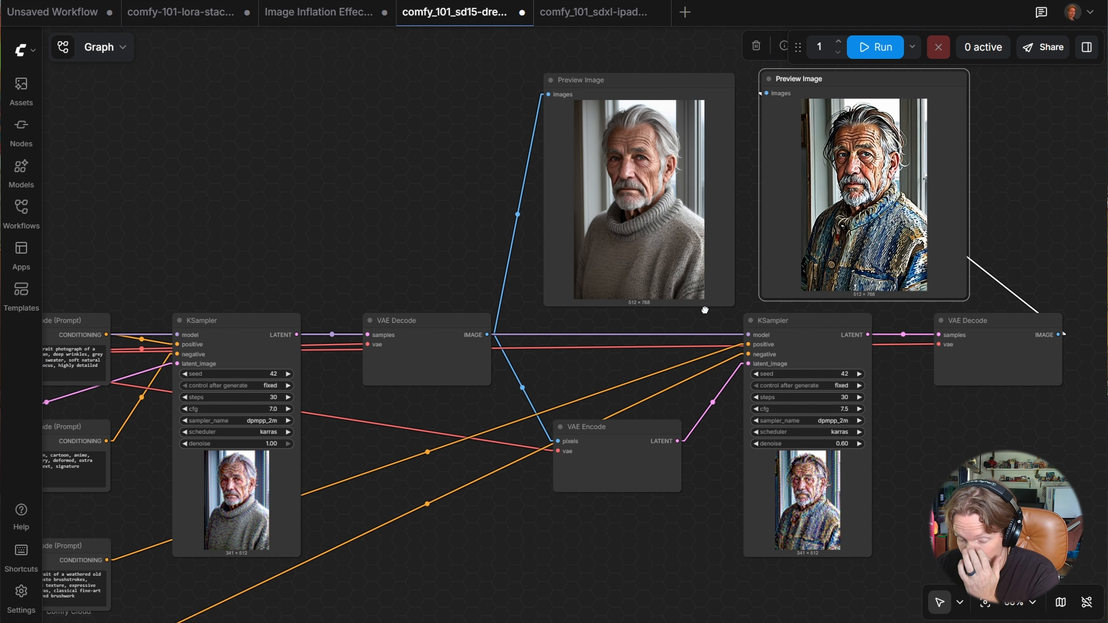
left_click(273, 328)
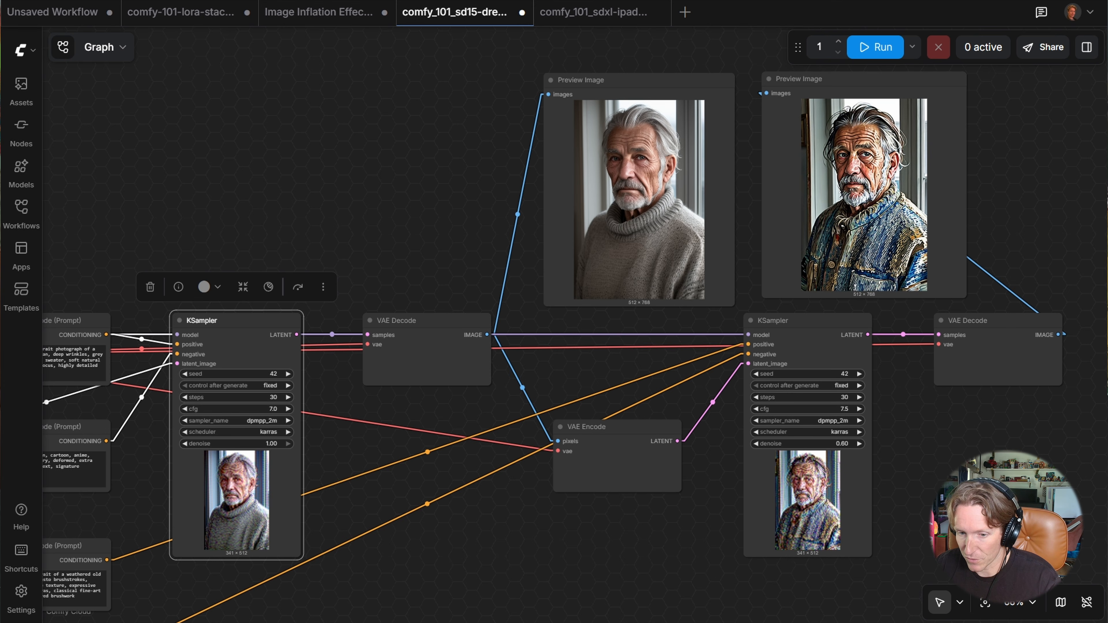
left_click(415, 334)
left_click_drag(636, 330, 572, 309)
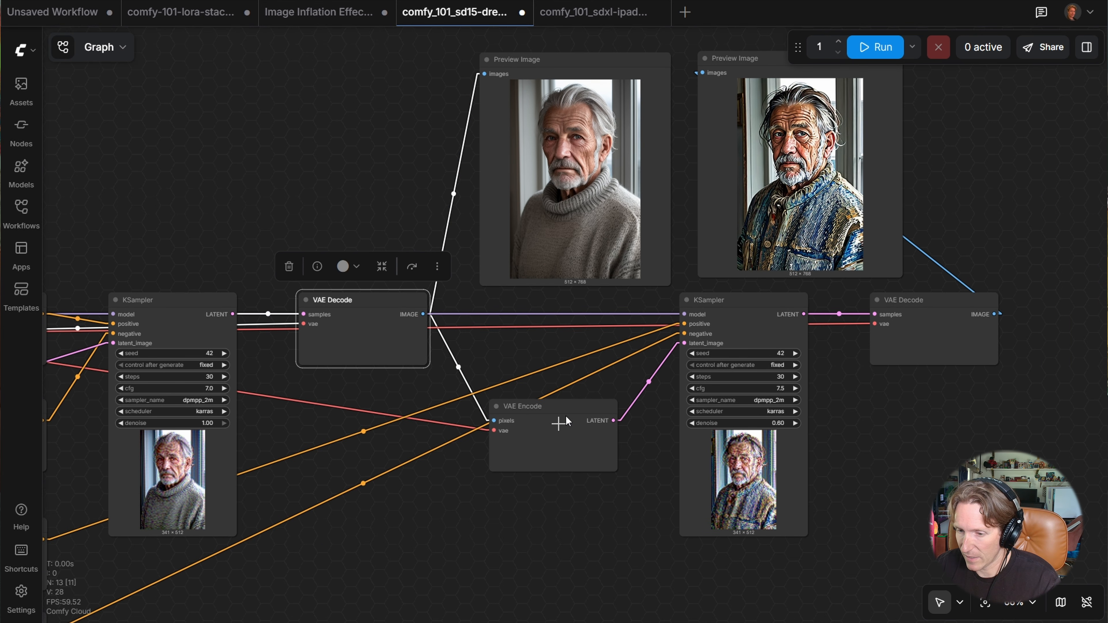
Move the VAE Encode node slightly higher and nudge the first Preview Image node away from the final one
left_click_drag(567, 421, 572, 392)
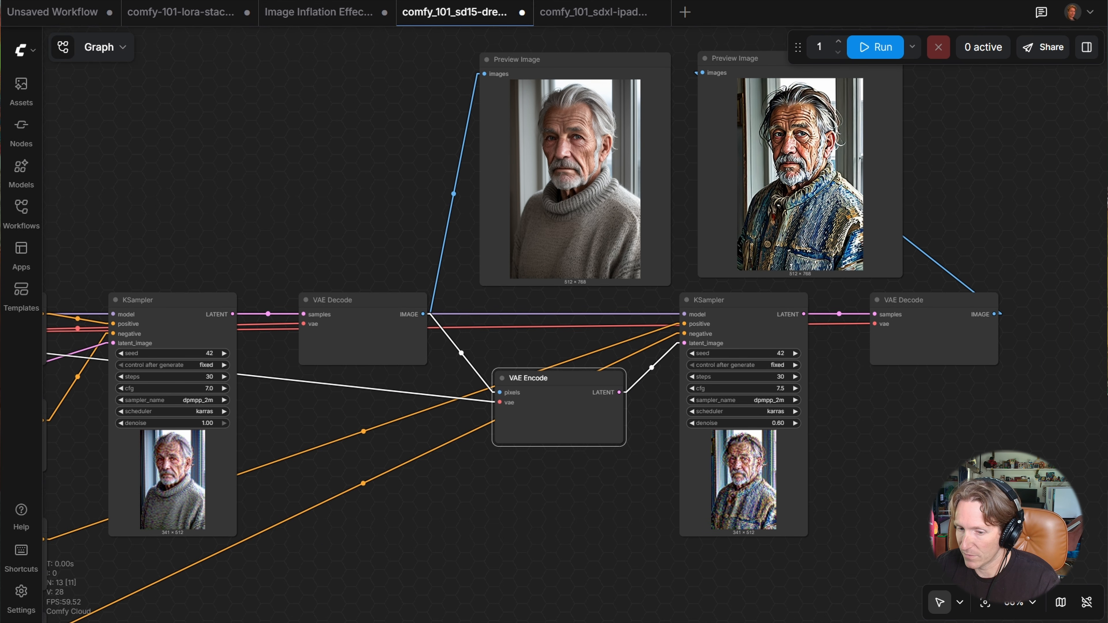
left_click_drag(534, 445, 802, 353)
scroll(619, 435, "right", 3)
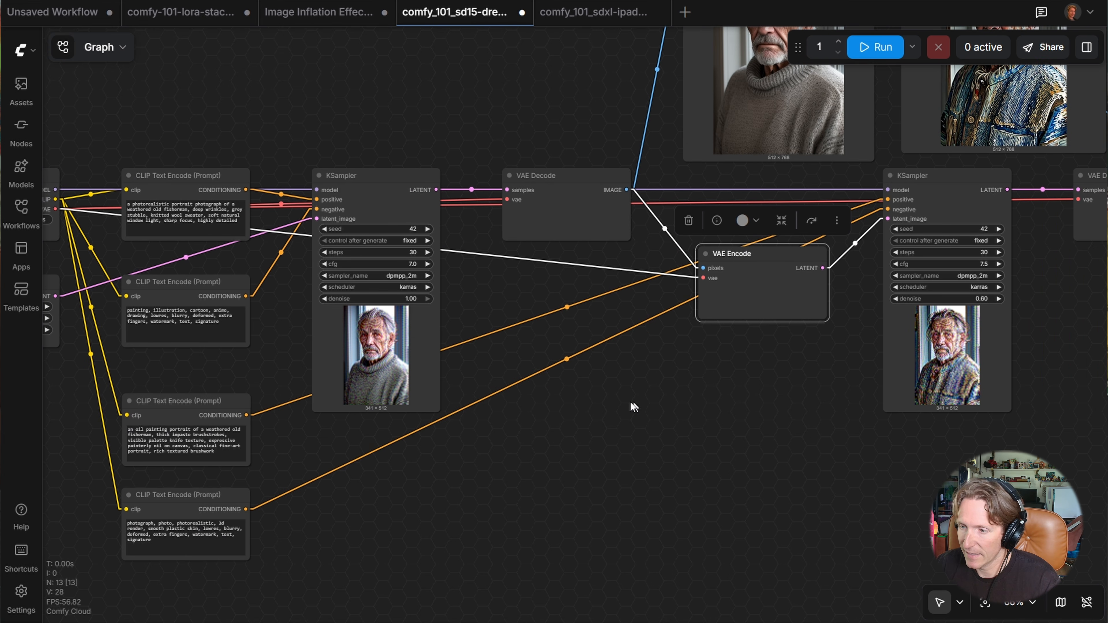
left_click_drag(705, 349, 594, 544)
left_click_drag(685, 139, 680, 142)
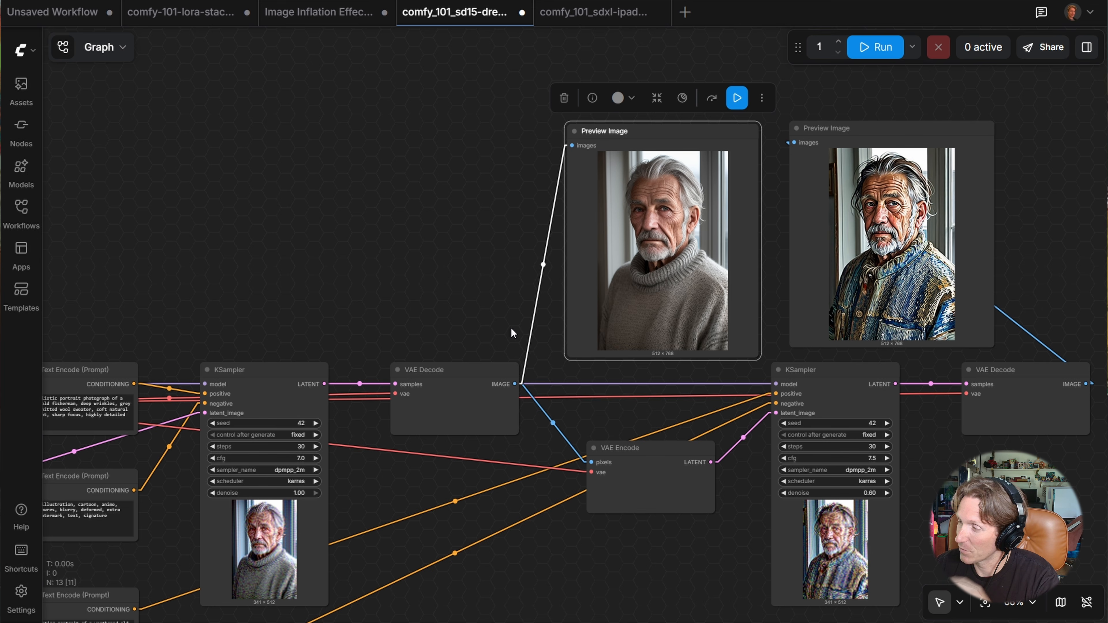
Trace how the first portrait passes through VAE Encode and how the oil-painting prompt feeds the second KSampler
scroll(685, 207, "up", 5)
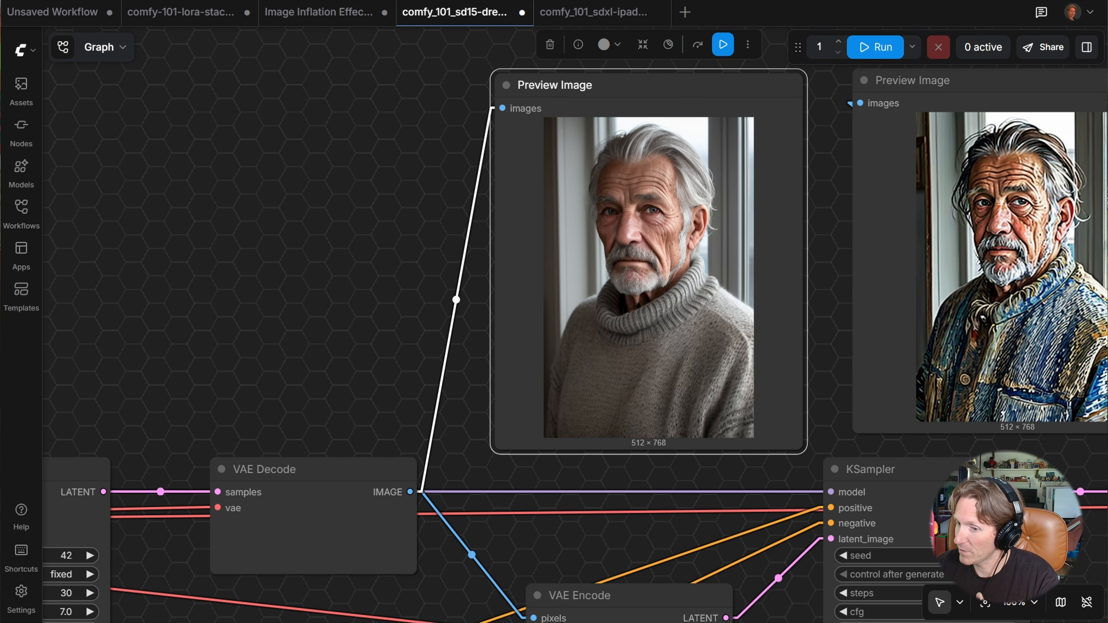
scroll(650, 298, "down", 5)
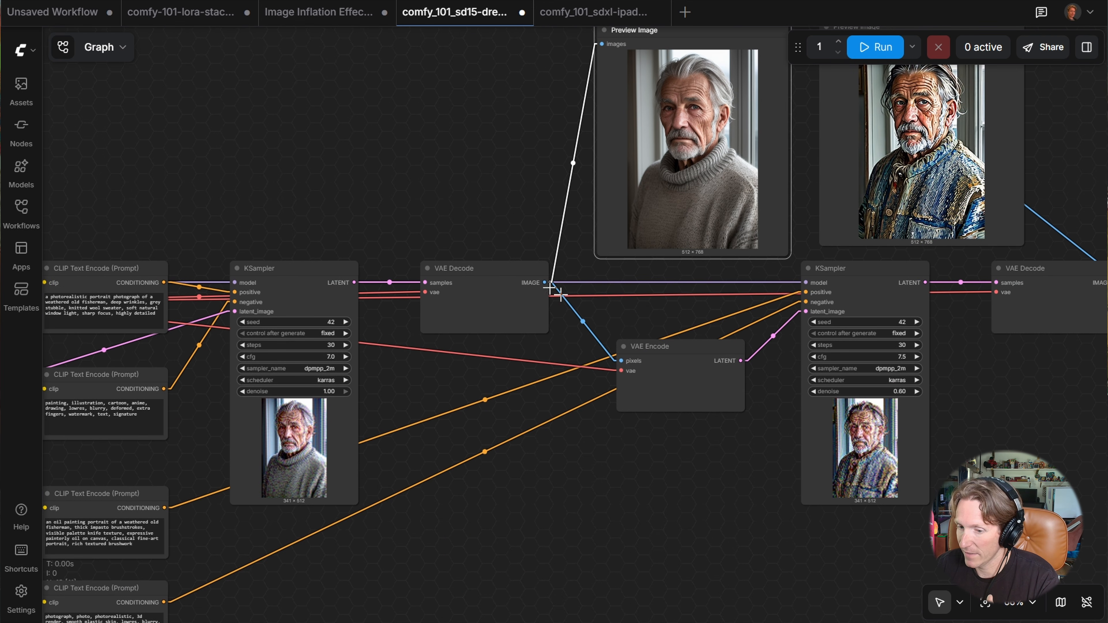
left_click(683, 371)
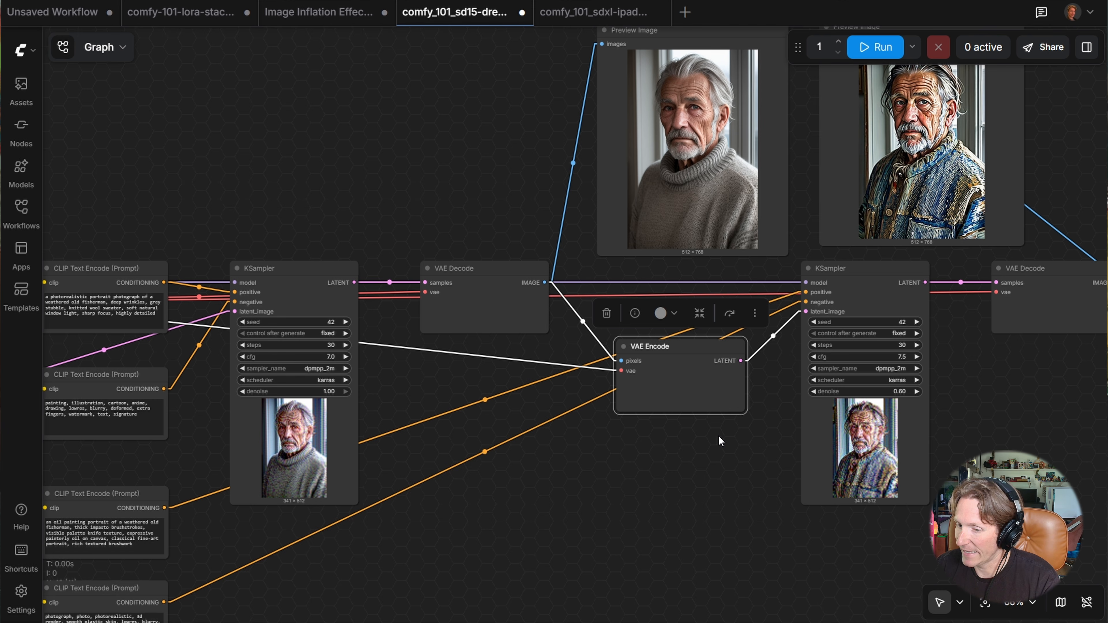
left_click_drag(729, 440, 546, 440)
scroll(546, 440, "up", 1)
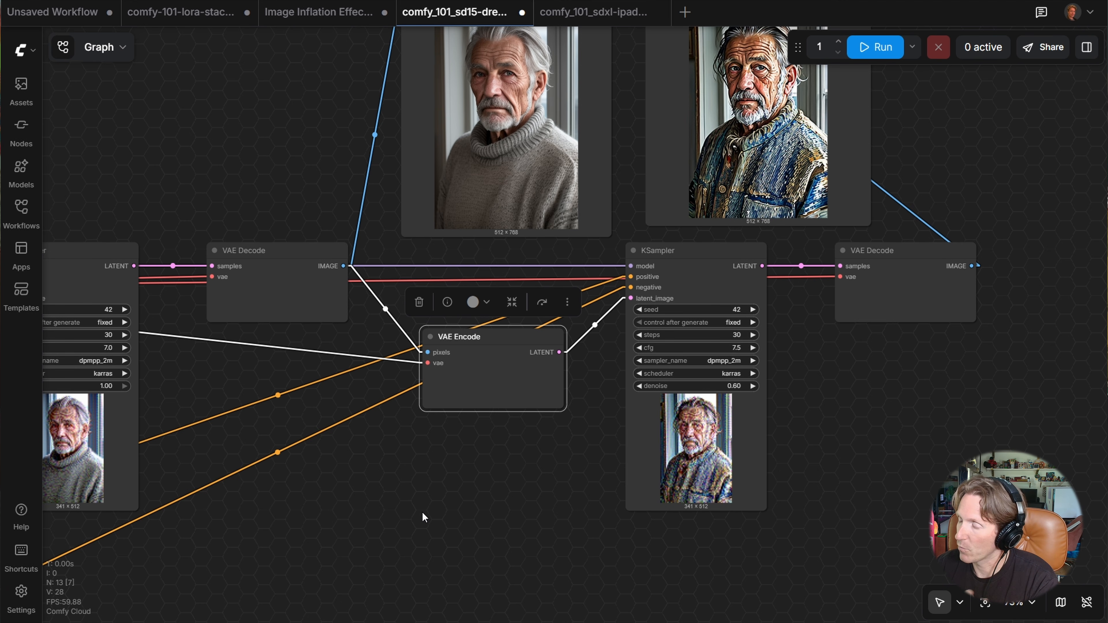
left_click_drag(423, 513, 970, 331)
left_click_drag(432, 321, 433, 322)
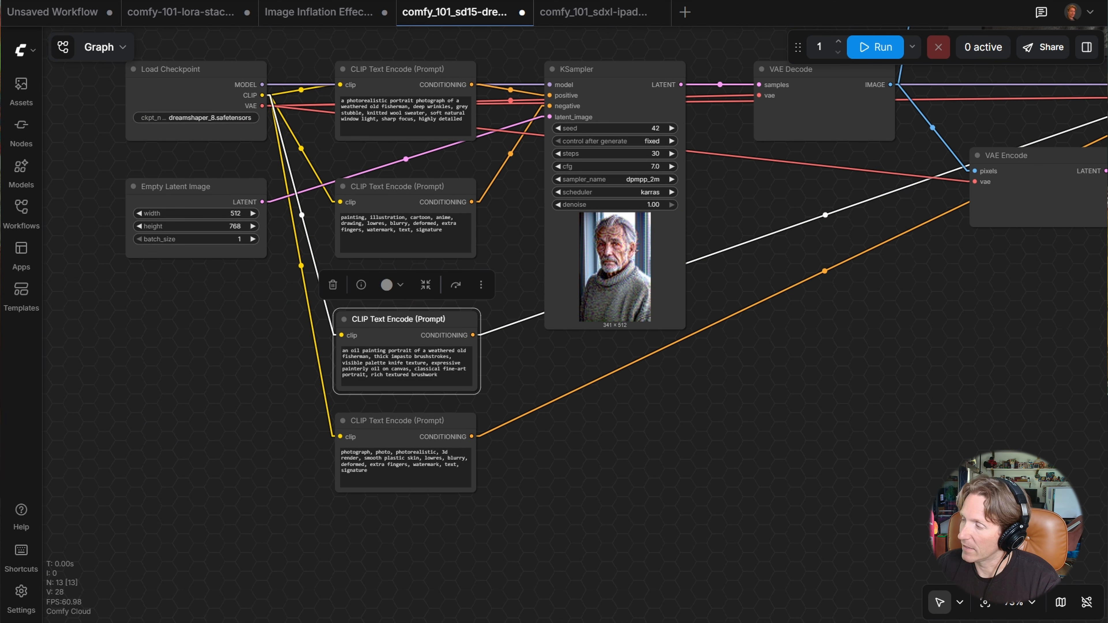
left_click_drag(631, 401, 118, 561)
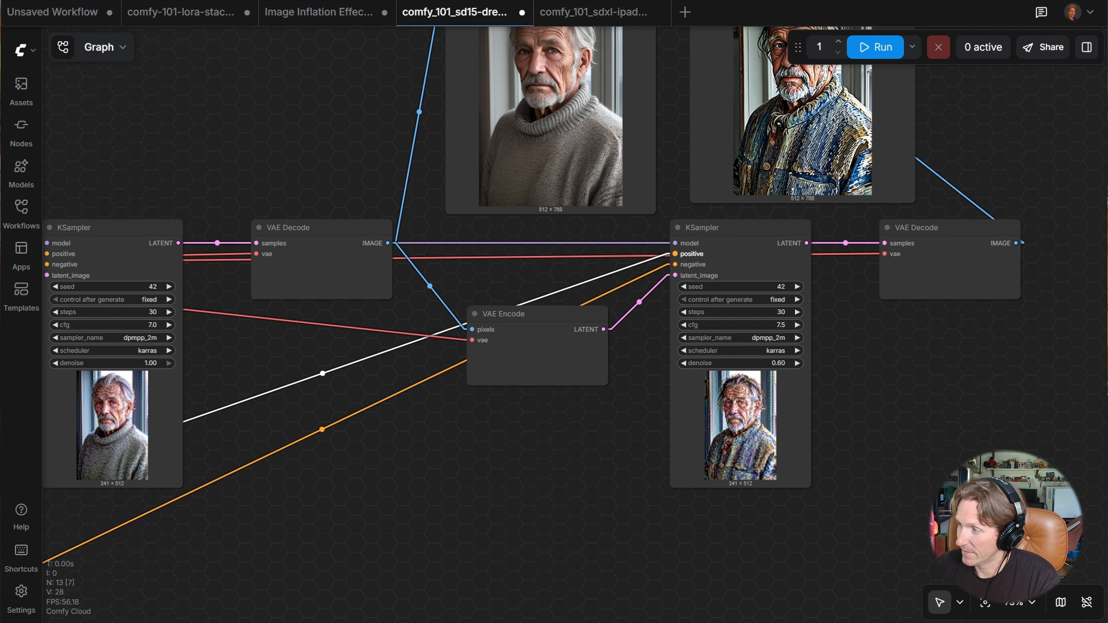
scroll(618, 396, "up", 2)
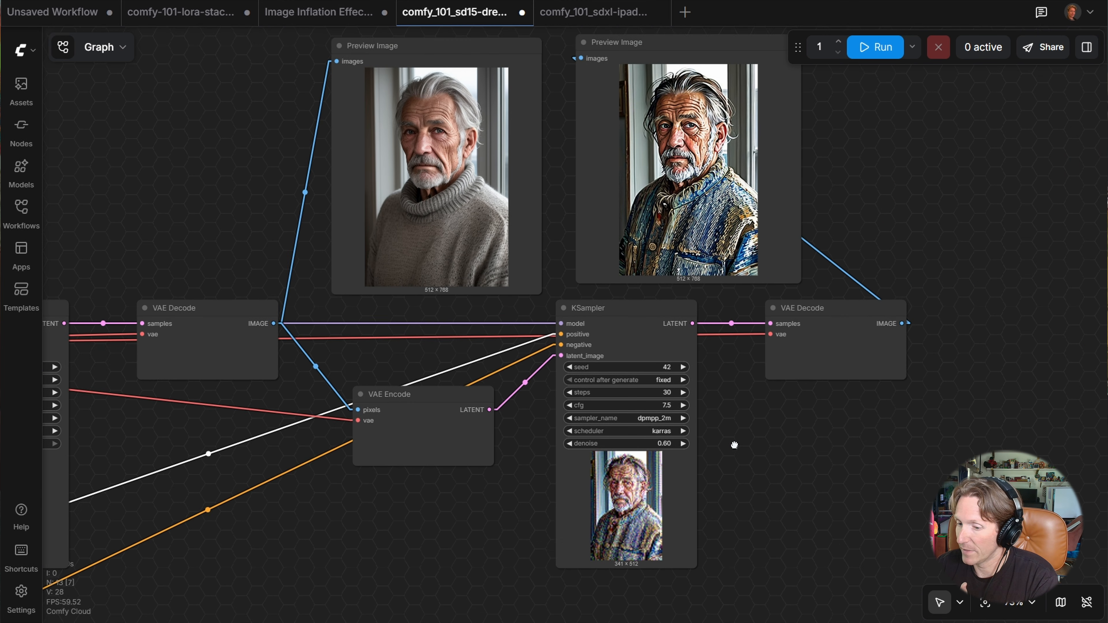
Set the second KSampler's denoise to 1.00
left_click_drag(839, 392, 737, 448)
left_click(666, 443)
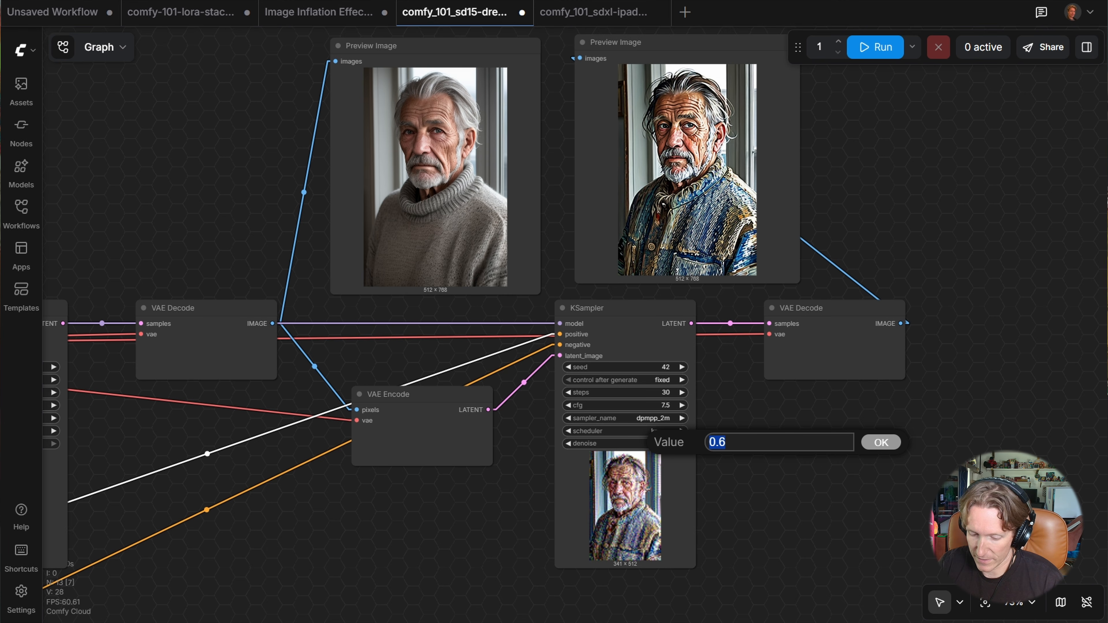
type("1")
key("Return")
scroll(754, 136, "up", 3)
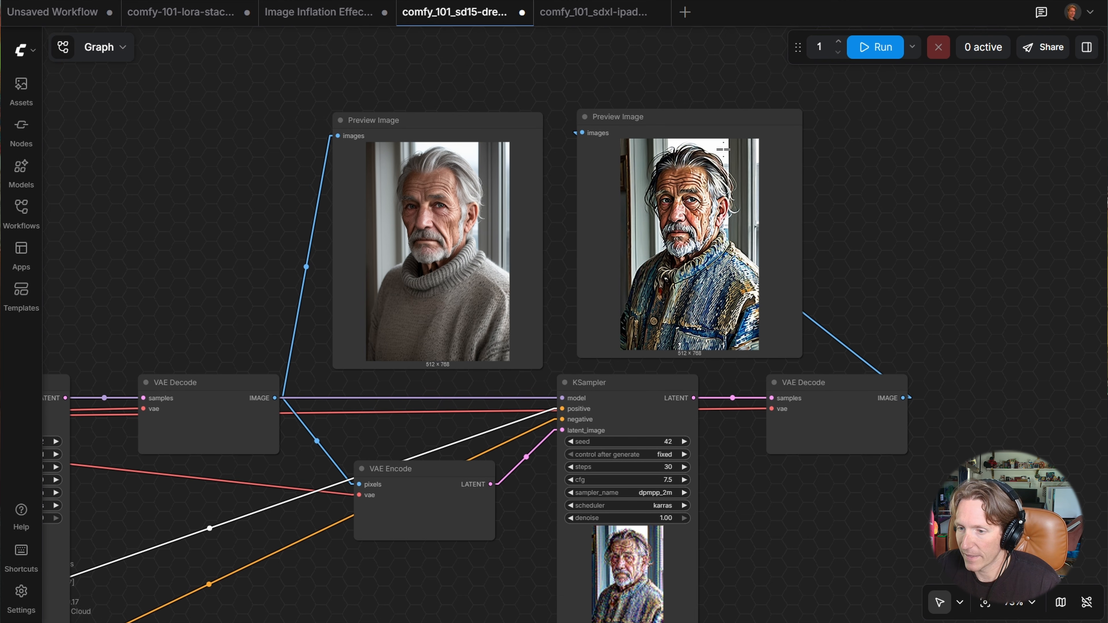
Run only the final Preview Image branch at full denoise and compare the output with the first portrait
left_click(722, 148)
left_click(764, 82)
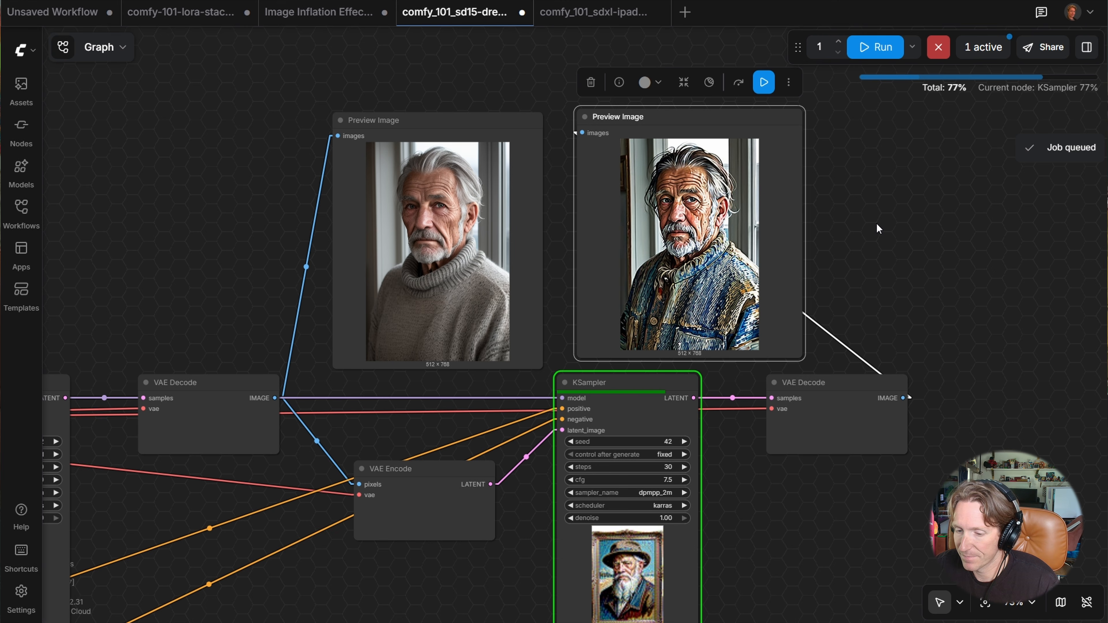
left_click_drag(813, 316, 835, 264)
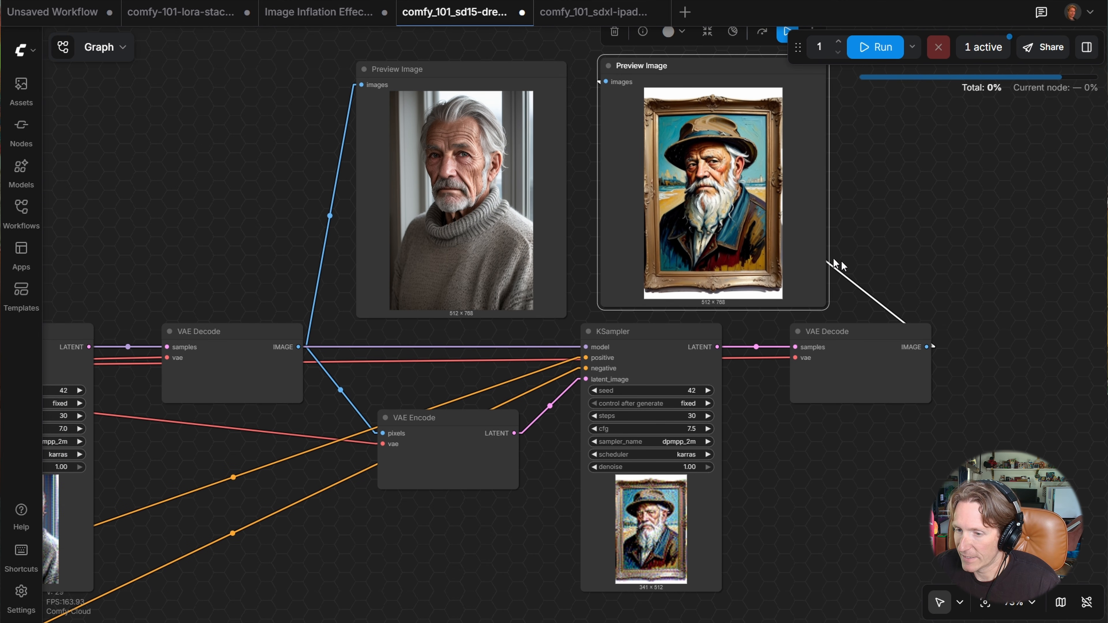
scroll(737, 209, "up", 2)
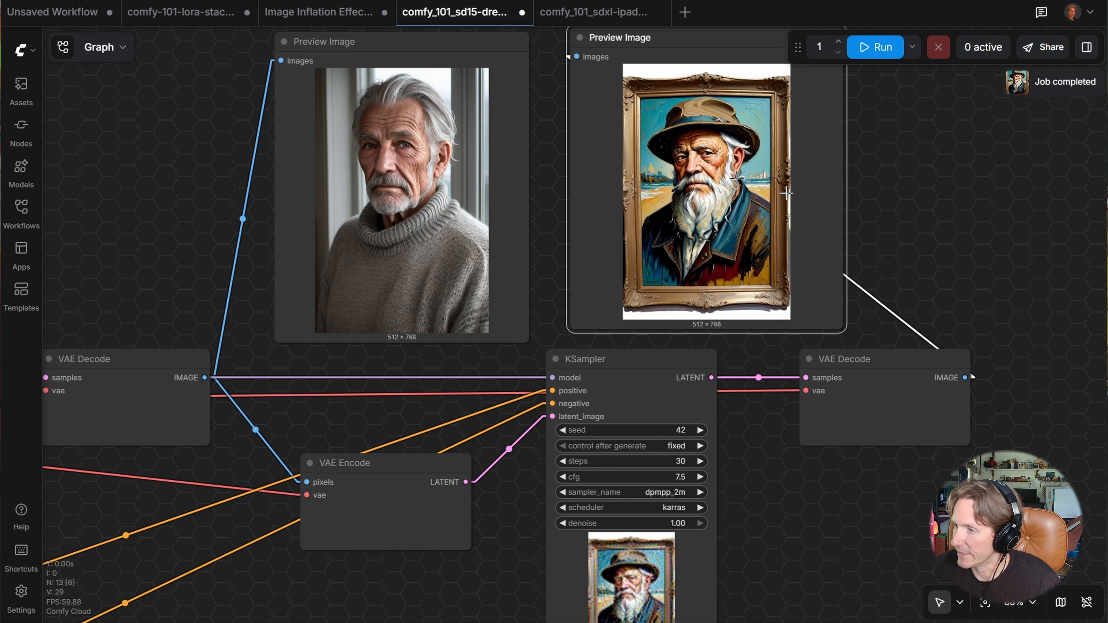
left_click_drag(755, 497, 838, 416)
scroll(838, 416, "up", 1)
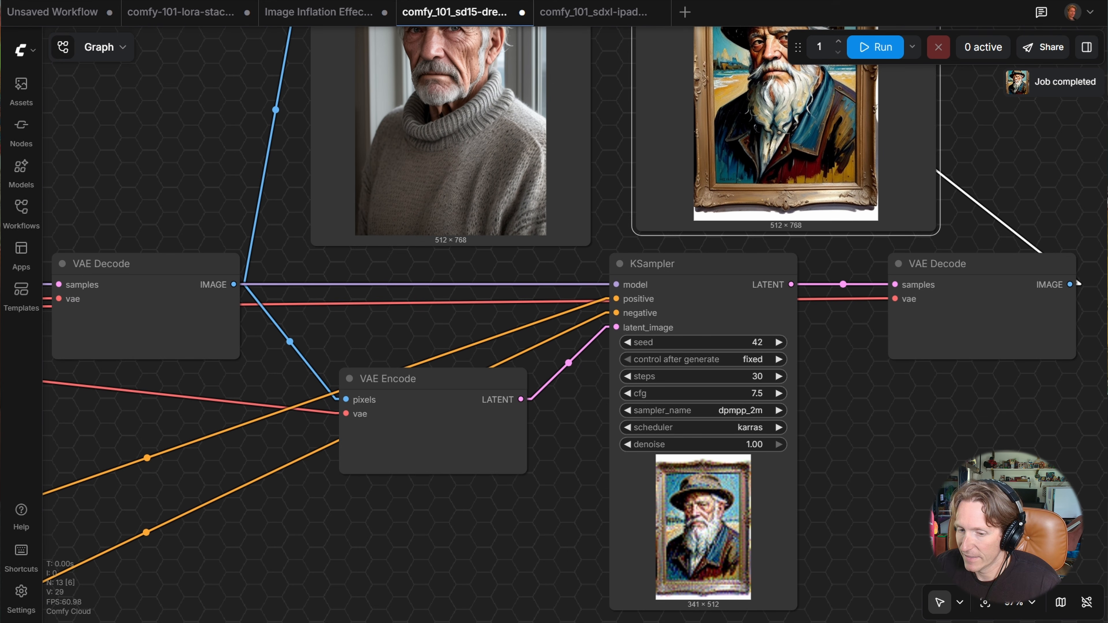
left_click(432, 380)
scroll(585, 49, "up", 2)
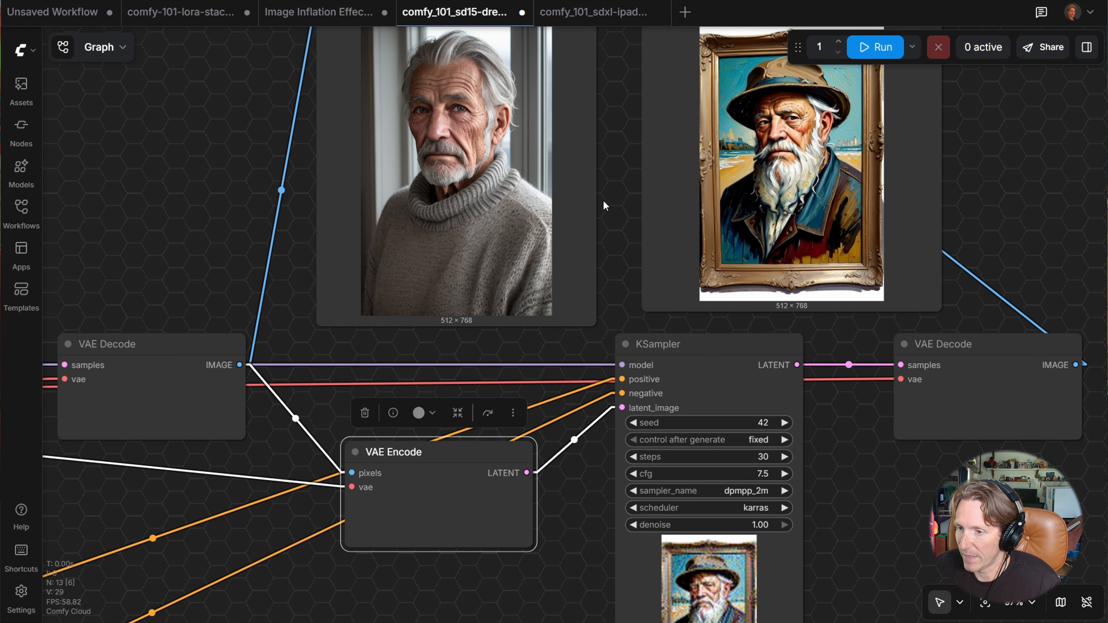
Set the second KSampler's denoise back to 0.60
scroll(516, 151, "down", 2)
scroll(794, 480, "down", 4)
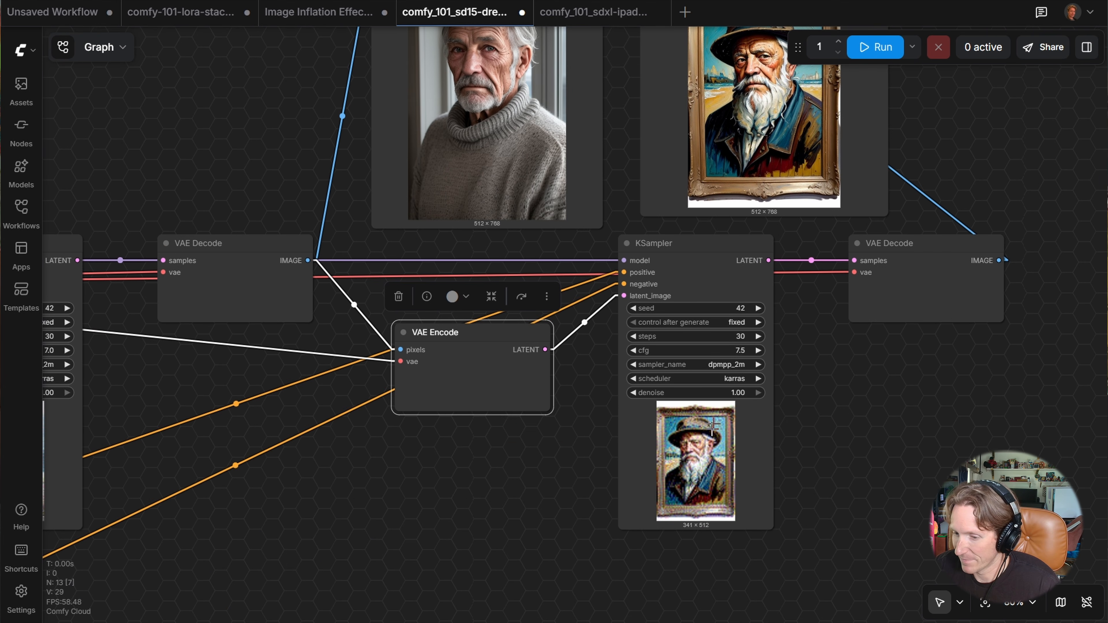
left_click(730, 392)
type(".6")
key("Return")
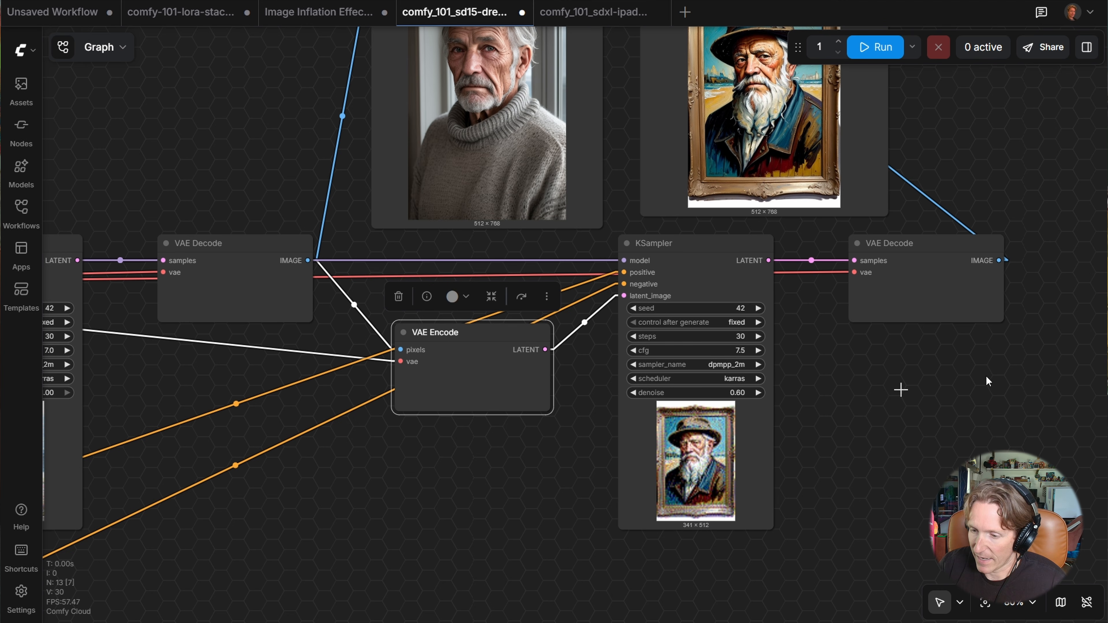
Rerun only the branch feeding the final Preview Image node at 0.60 denoise and review both portraits side by side
scroll(783, 97, "up", 2)
scroll(823, 117, "up", 3)
left_click(823, 117)
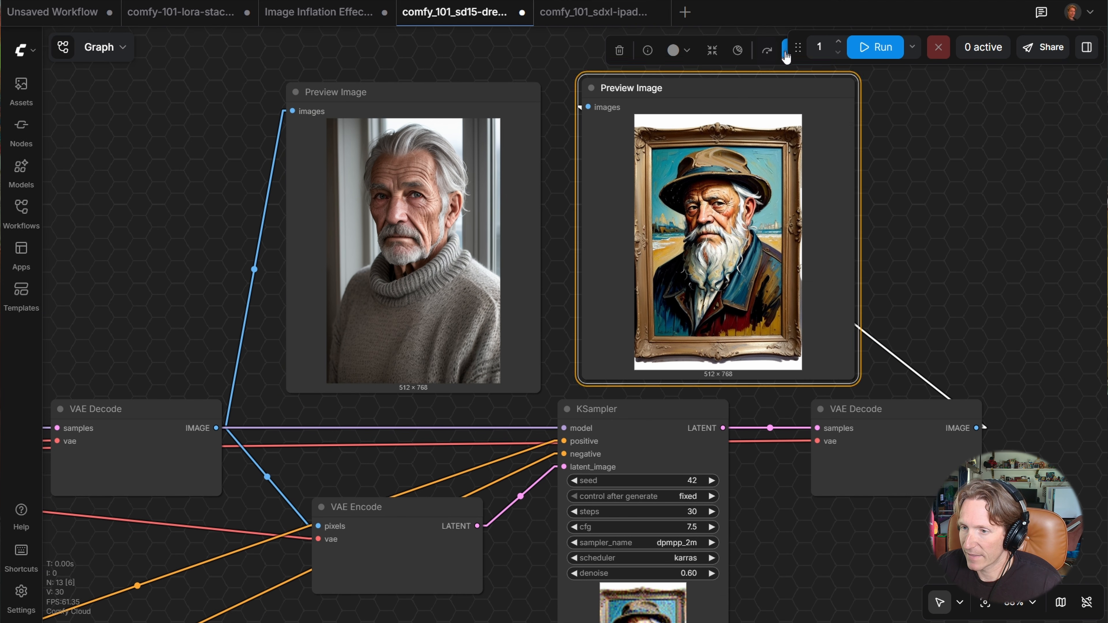
scroll(768, 83, "up", 2)
left_click(765, 90)
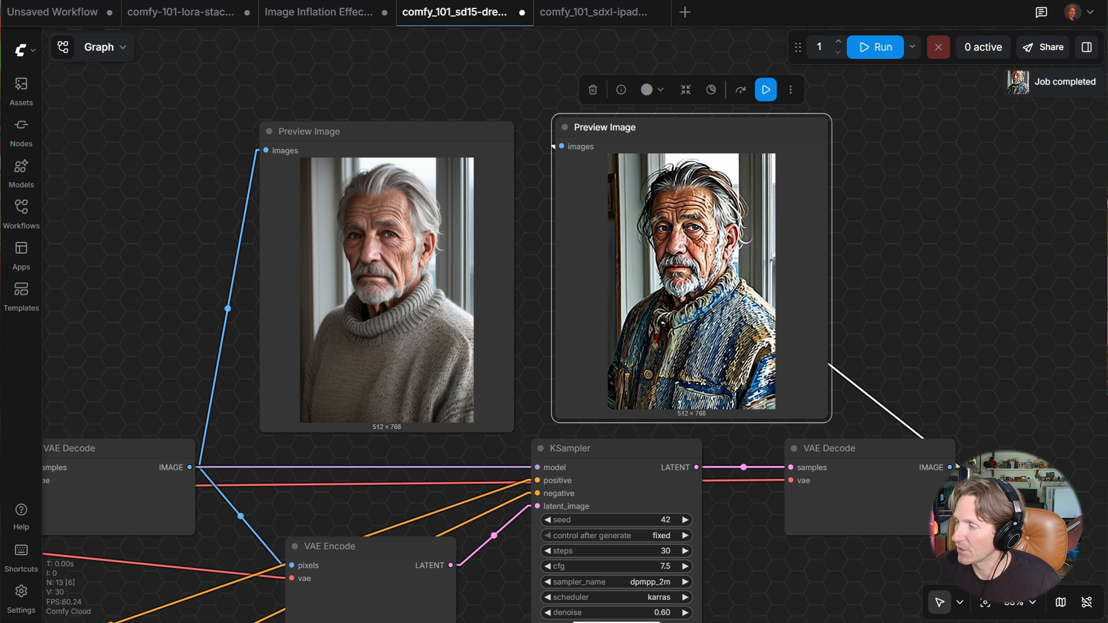
scroll(772, 310, "down", 4)
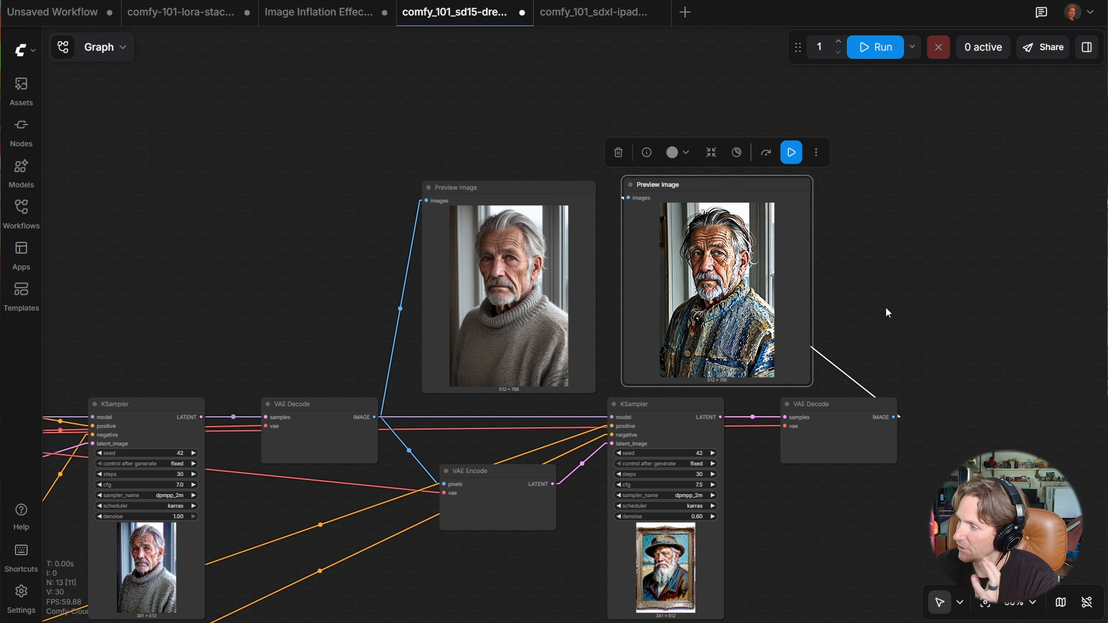
left_click_drag(885, 309, 891, 278)
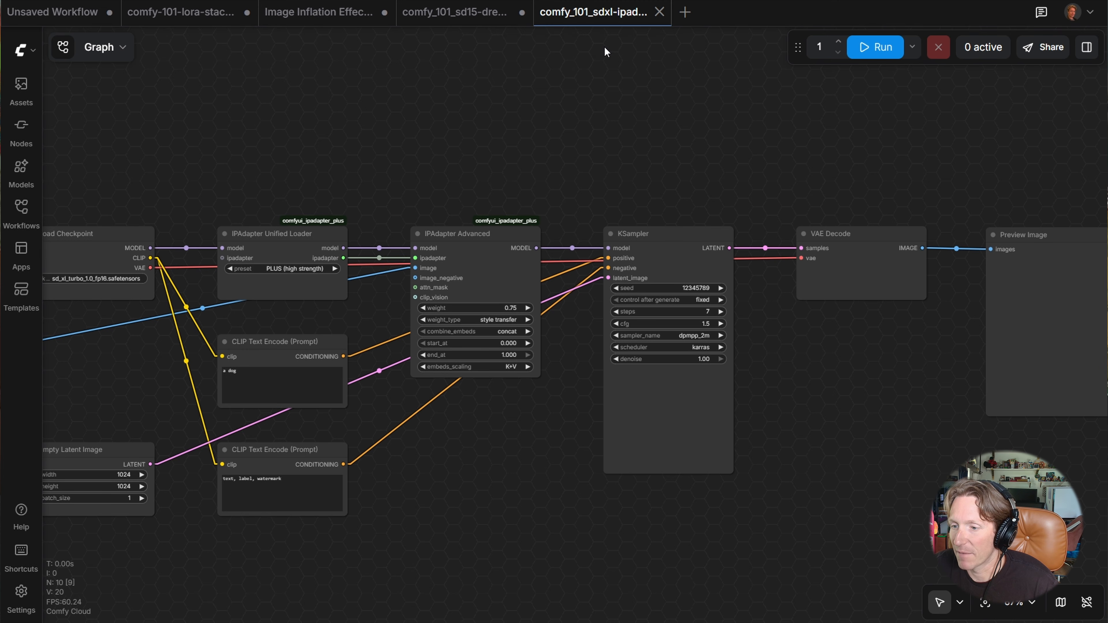
In the SDXL IPAdapter workflow, move the Empty Latent Image node lower and place the Load Image node between it and Load Checkpoint
scroll(592, 62, "down", 1)
left_click_drag(536, 107, 742, 104)
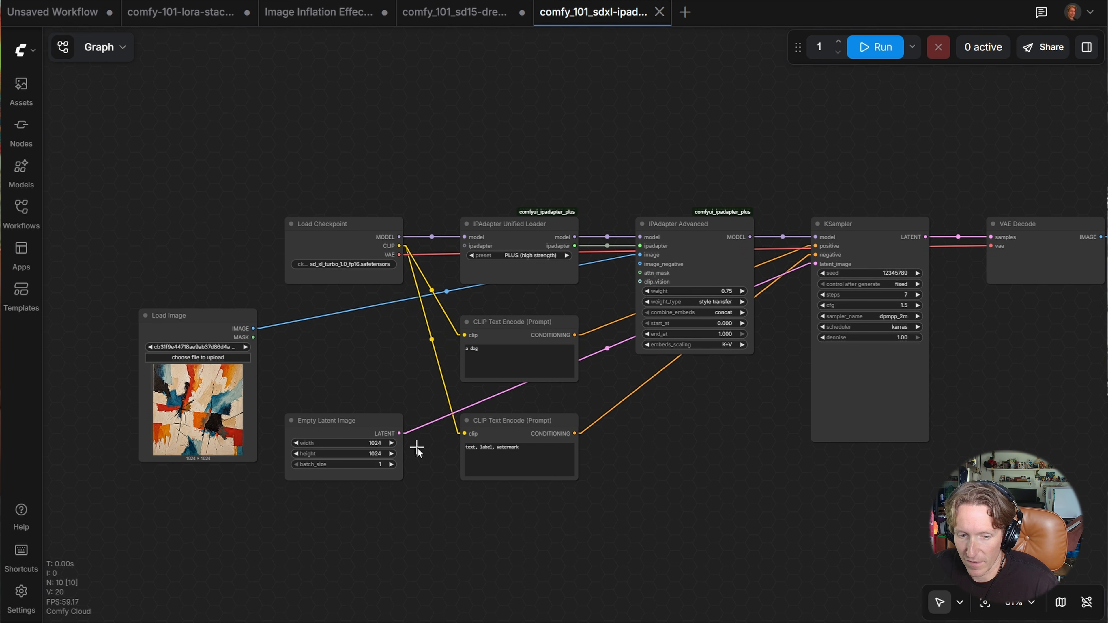
left_click_drag(337, 439, 340, 519)
left_click_drag(220, 380, 366, 384)
scroll(347, 432, "up", 7)
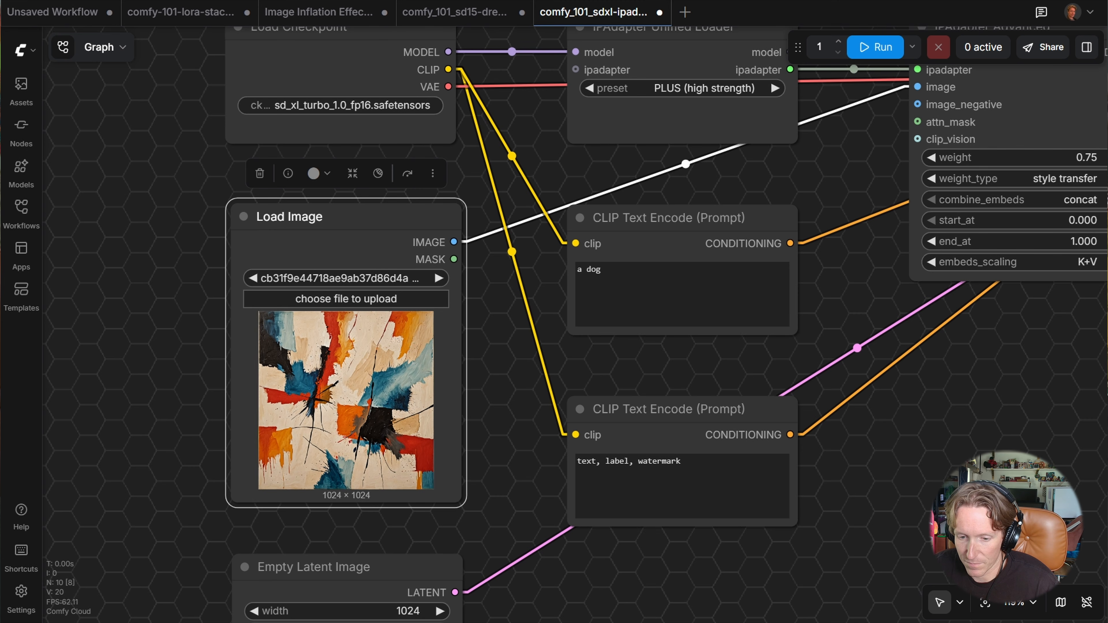
Examine the IPAdapter workflow from the reference image and the positive and negative prompts through to the KSampler settings
scroll(340, 398, "down", 3)
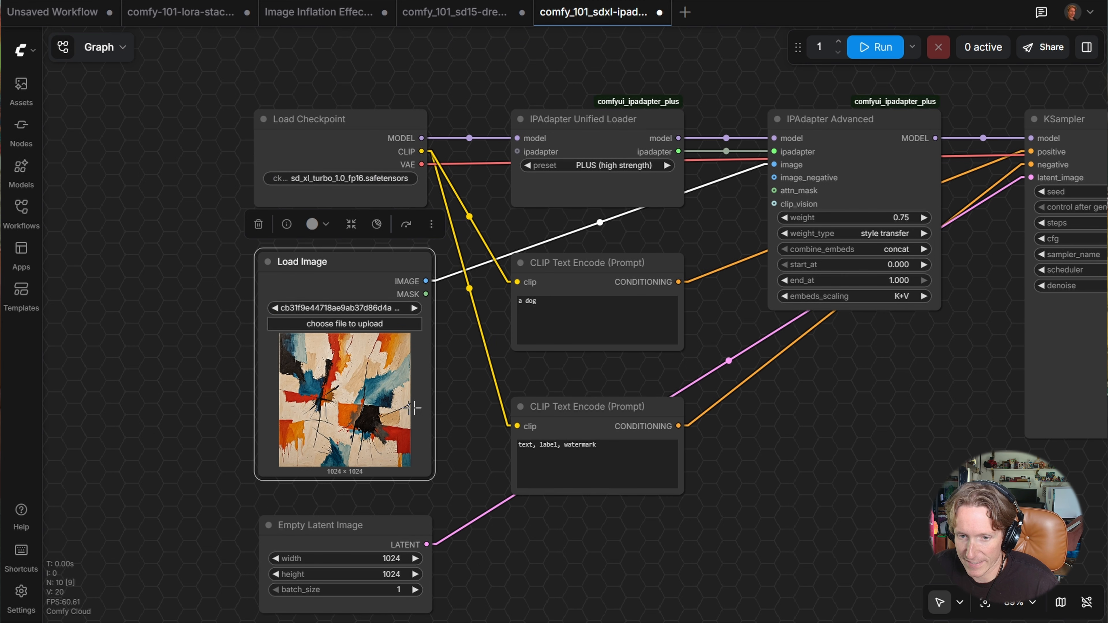
scroll(414, 408, "down", 2)
left_click_drag(748, 409, 662, 414)
scroll(410, 345, "up", 4)
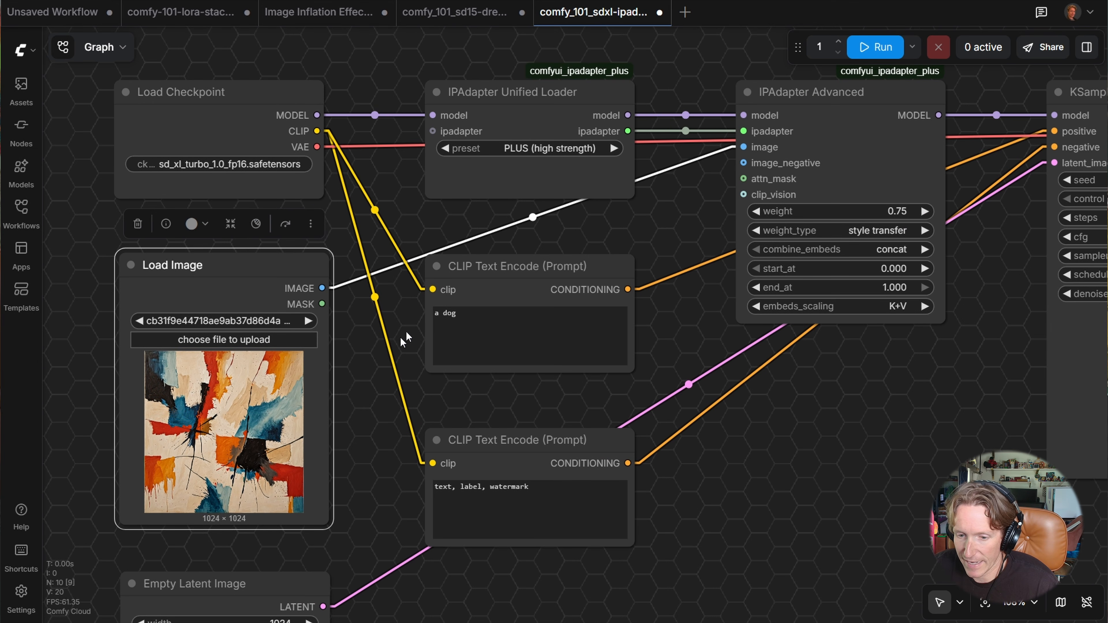
left_click(470, 317)
key("ctrl+a")
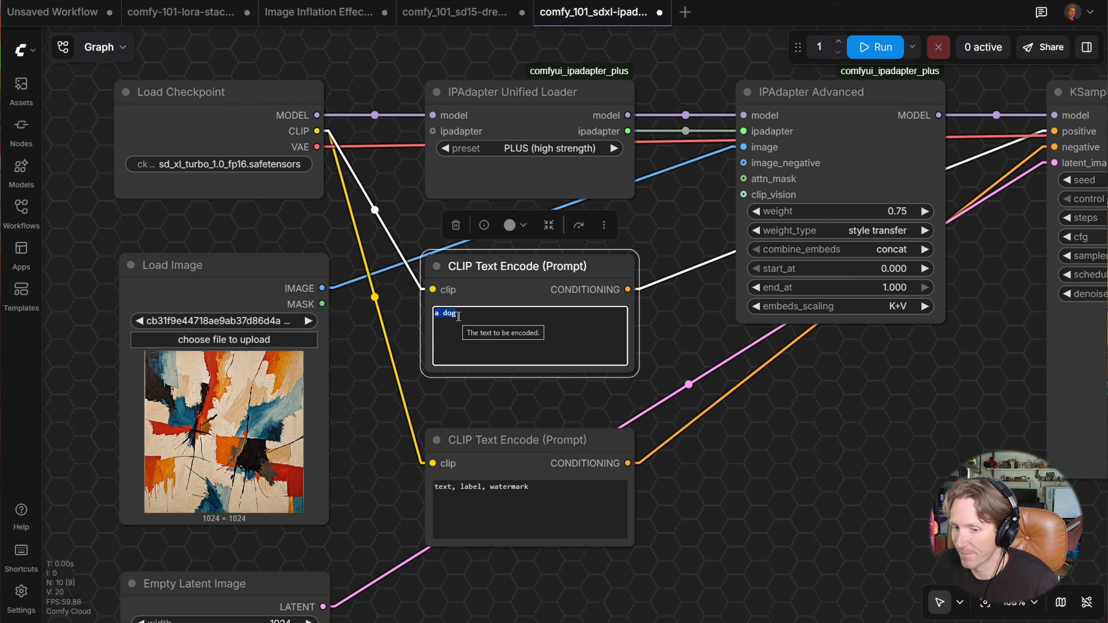
mouse_move(226, 287)
left_mouse_down()
mouse_move(225, 270)
mouse_move(228, 283)
left_mouse_up()
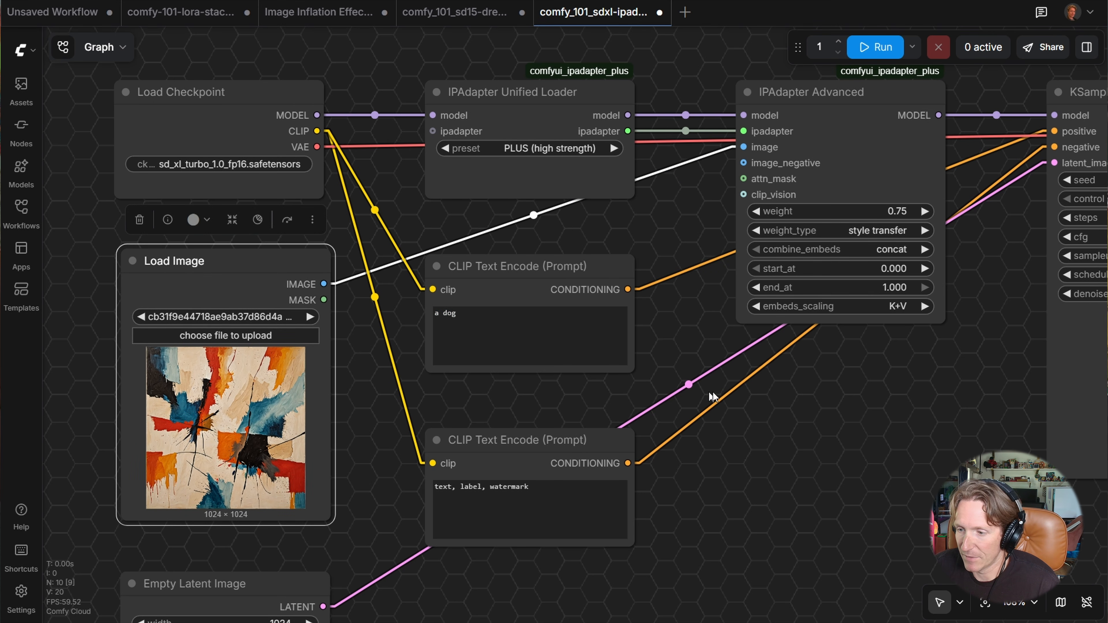
scroll(715, 397, "down", 3)
left_click_drag(757, 391, 523, 408)
scroll(630, 402, "up", 1)
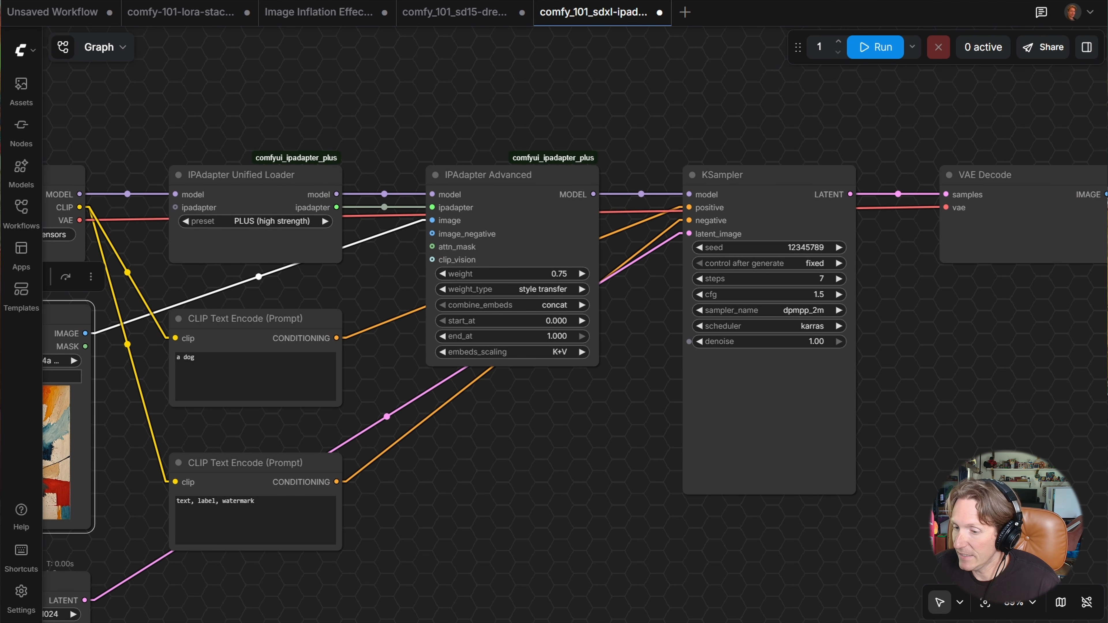
Set the IPAdapter Advanced node's weight to 0 so the reference image has no influence
left_click_drag(508, 181, 513, 181)
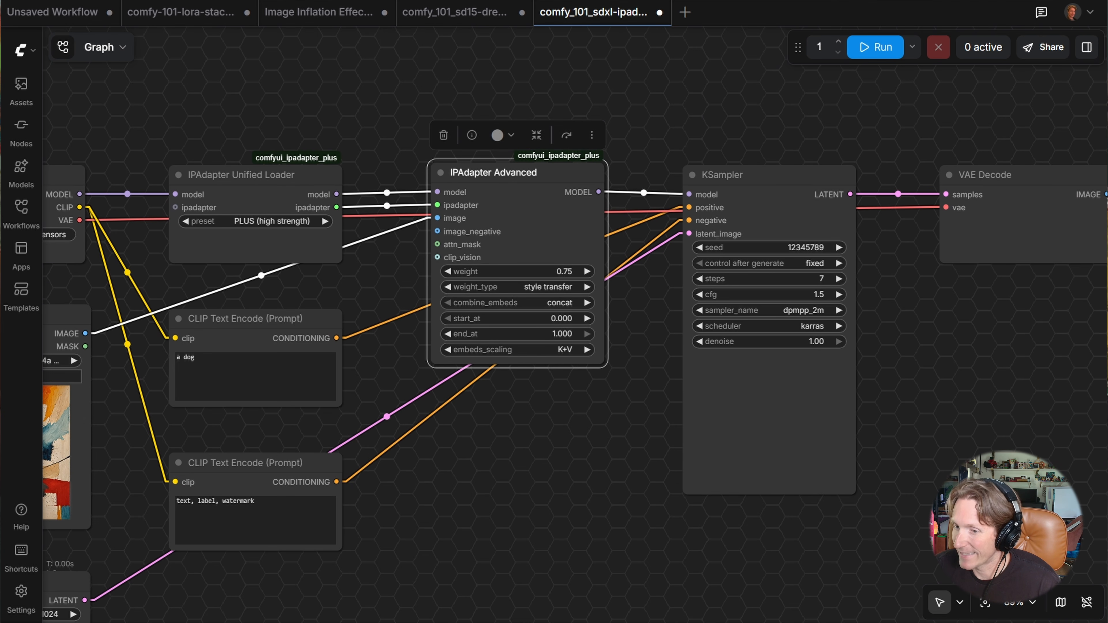
scroll(592, 404, "down", 3)
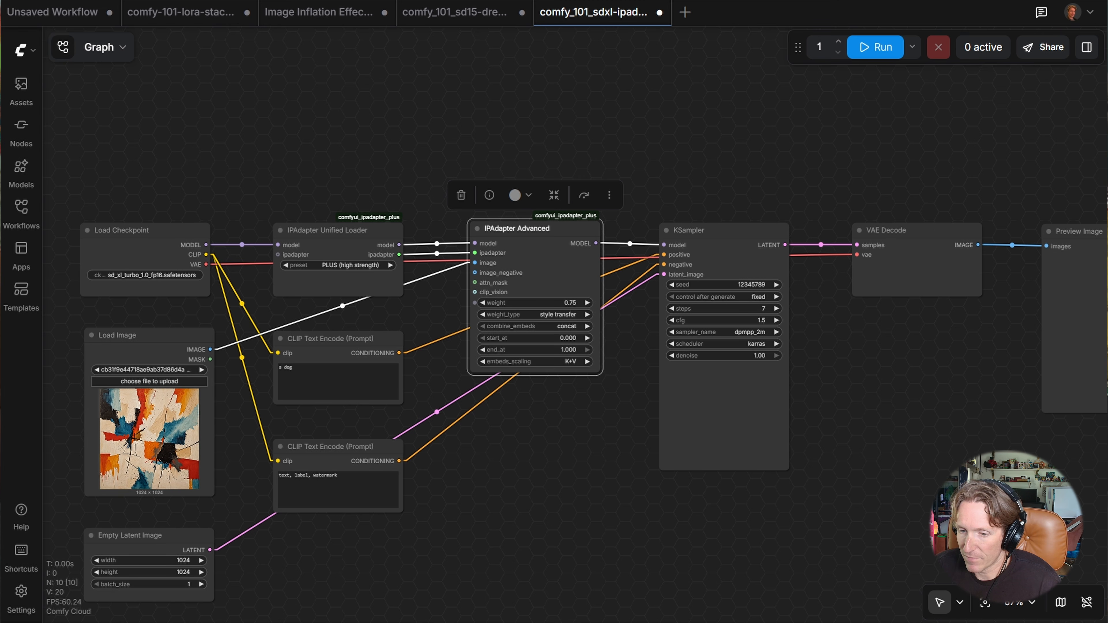
scroll(567, 300, "up", 4)
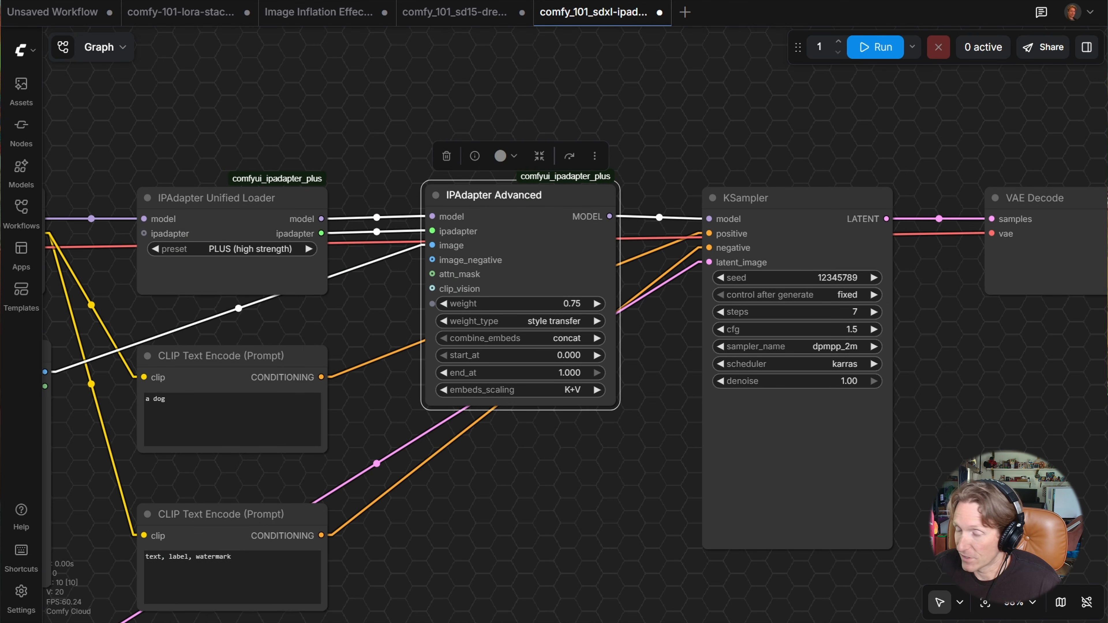
left_click(566, 303)
type("0")
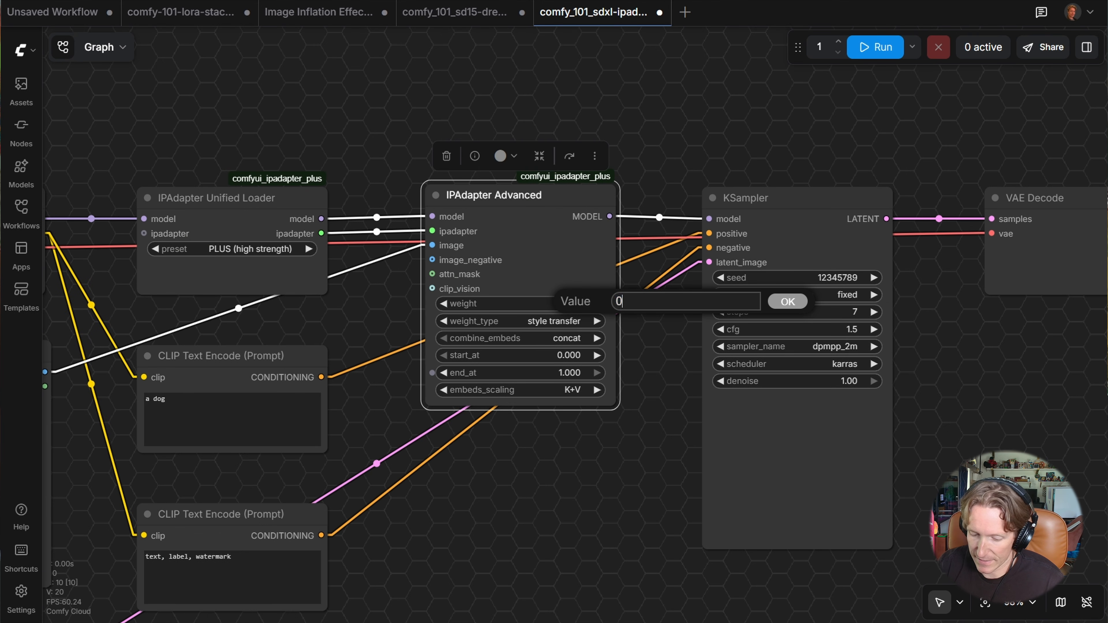
key("Return")
Run only the branch feeding the Preview Image node to generate the dog without style transfer
scroll(591, 568, "down", 3)
left_click_drag(531, 561, 89, 482)
left_click(715, 213)
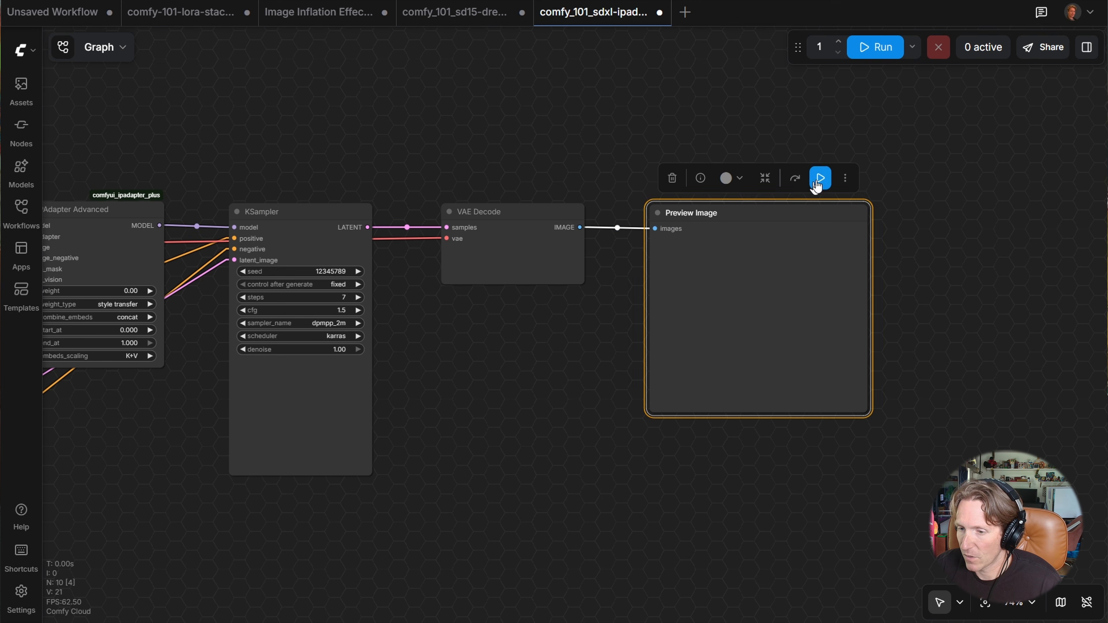
left_click(819, 178)
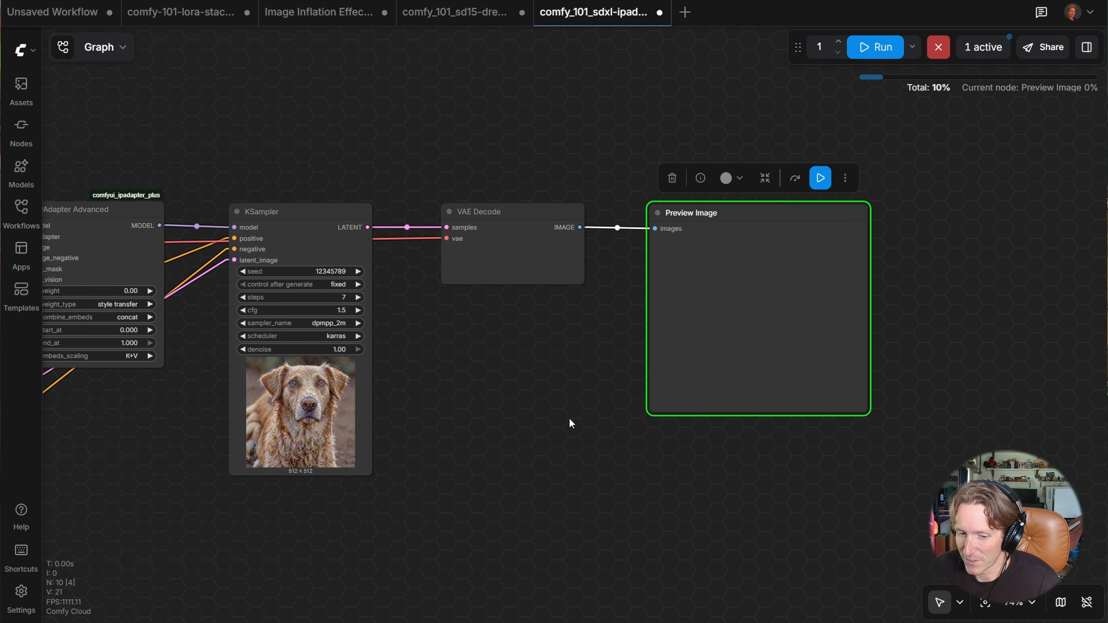
Set the IPAdapter Advanced node's weight to 0.80
left_click_drag(239, 375, 419, 386)
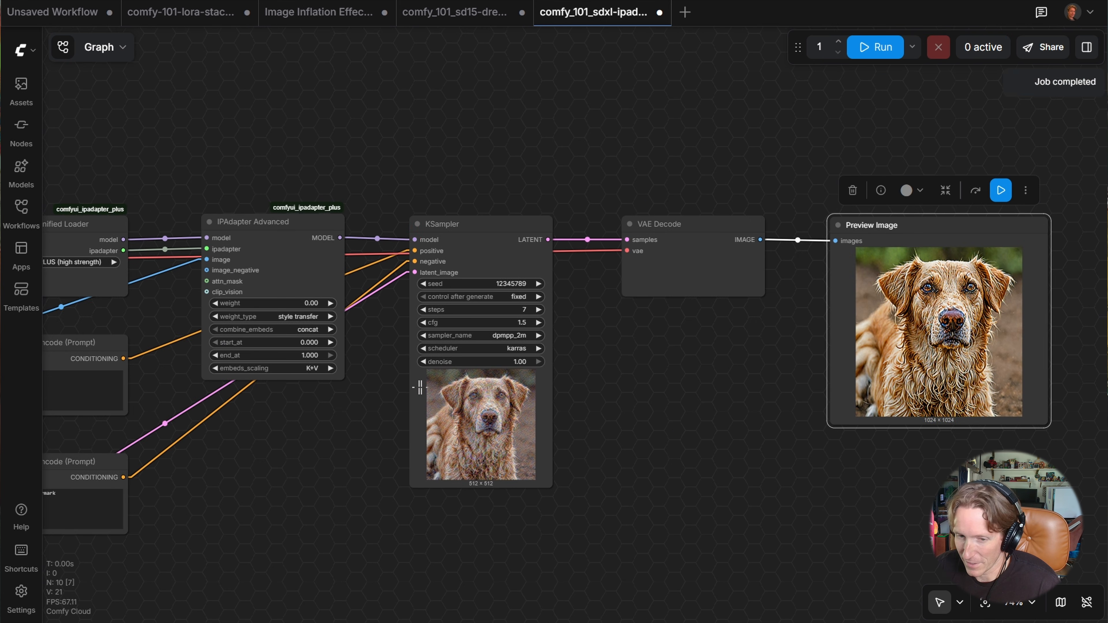
scroll(376, 386, "up", 4)
left_click(274, 265)
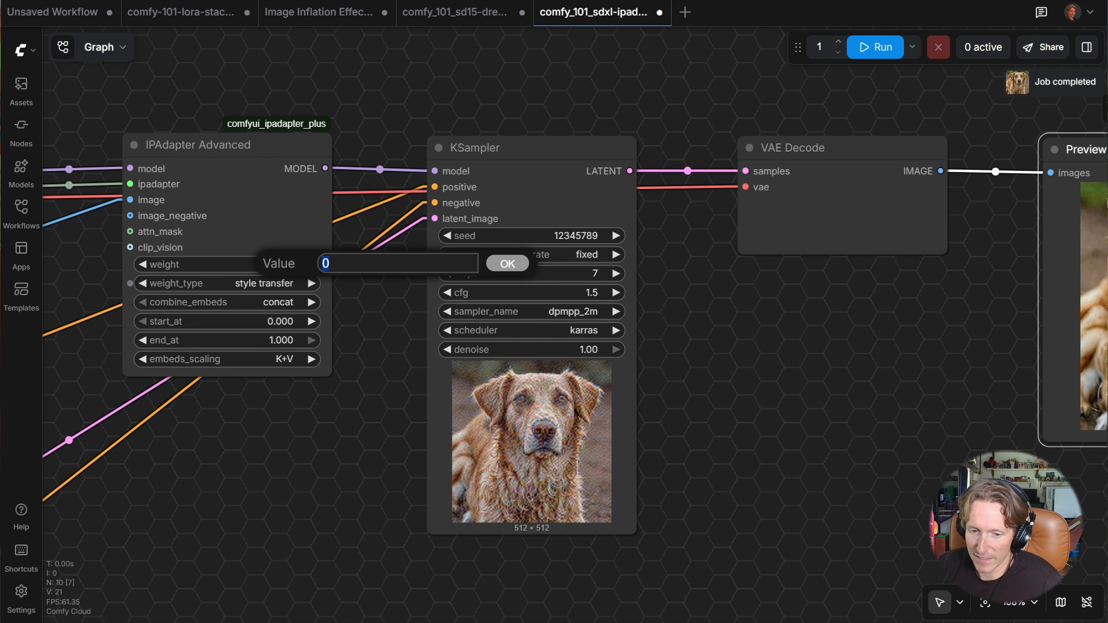
type(".8")
key("Return")
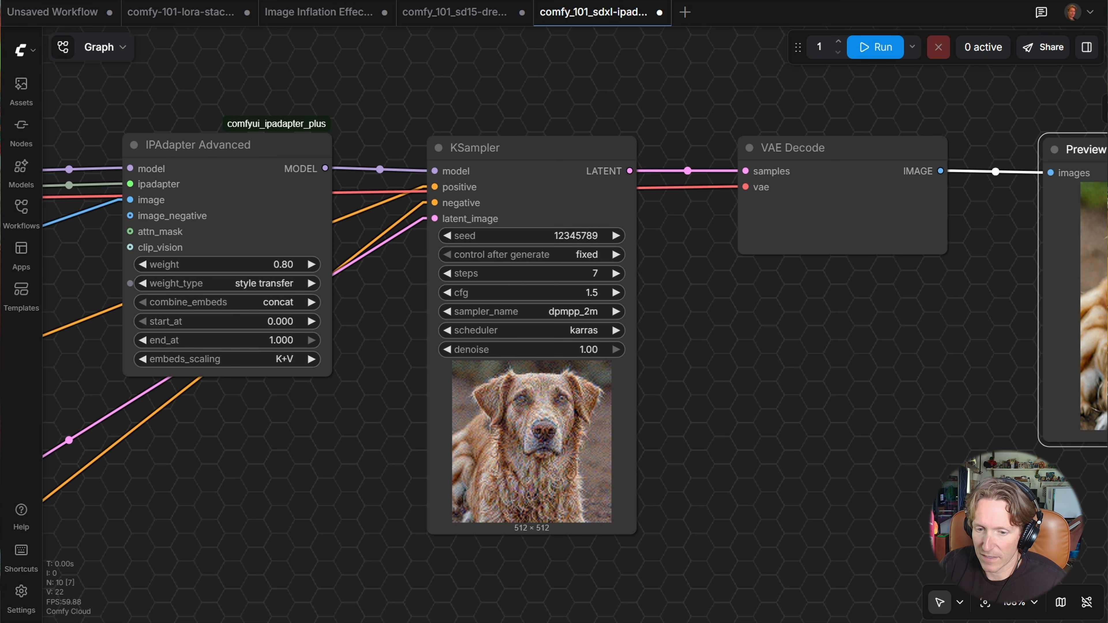
Rerun only the Preview Image branch at 0.80 weight and inspect the style-transferred dog
scroll(412, 395, "down", 3)
left_click_drag(389, 407, 101, 435)
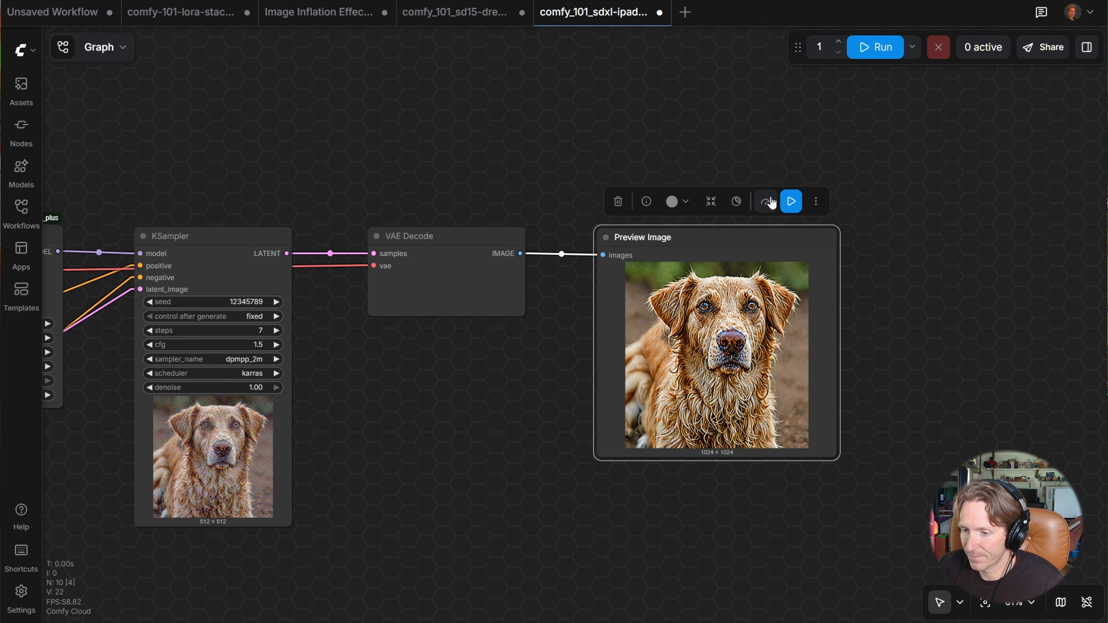
left_click(791, 201)
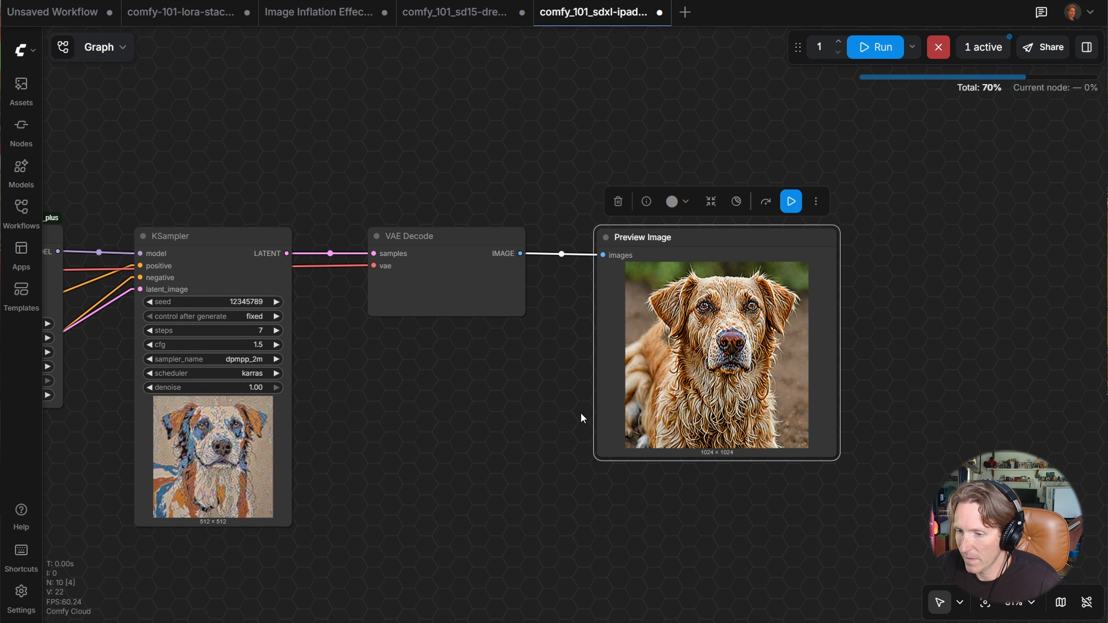
left_click_drag(500, 420, 605, 397)
scroll(706, 368, "up", 4)
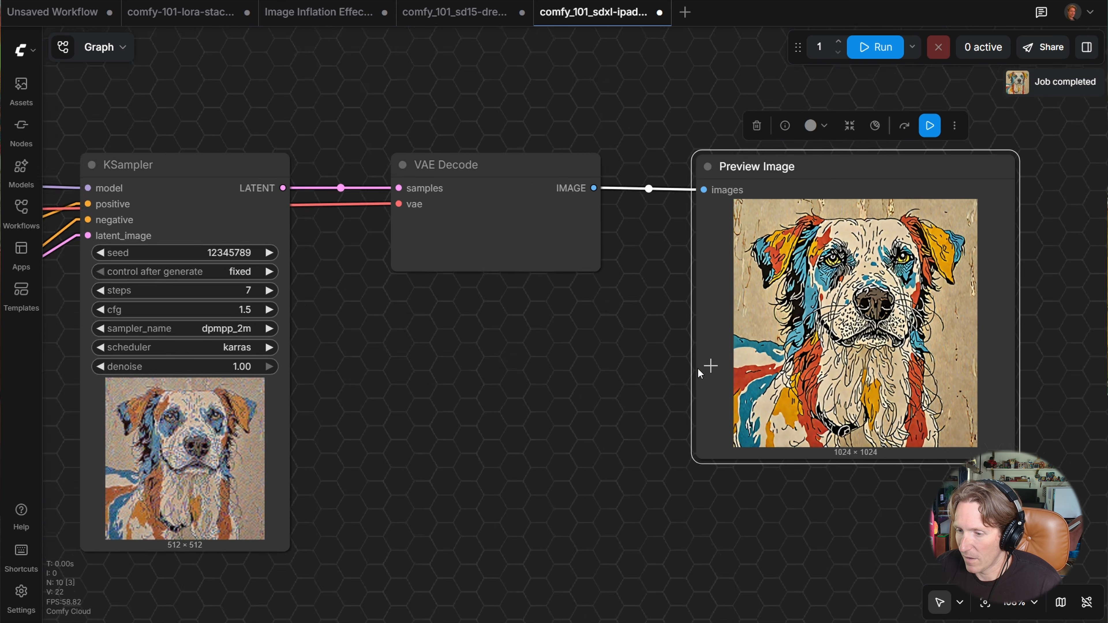
scroll(857, 531, "up", 1)
left_click_drag(857, 531, 548, 532)
scroll(572, 355, "down", 7)
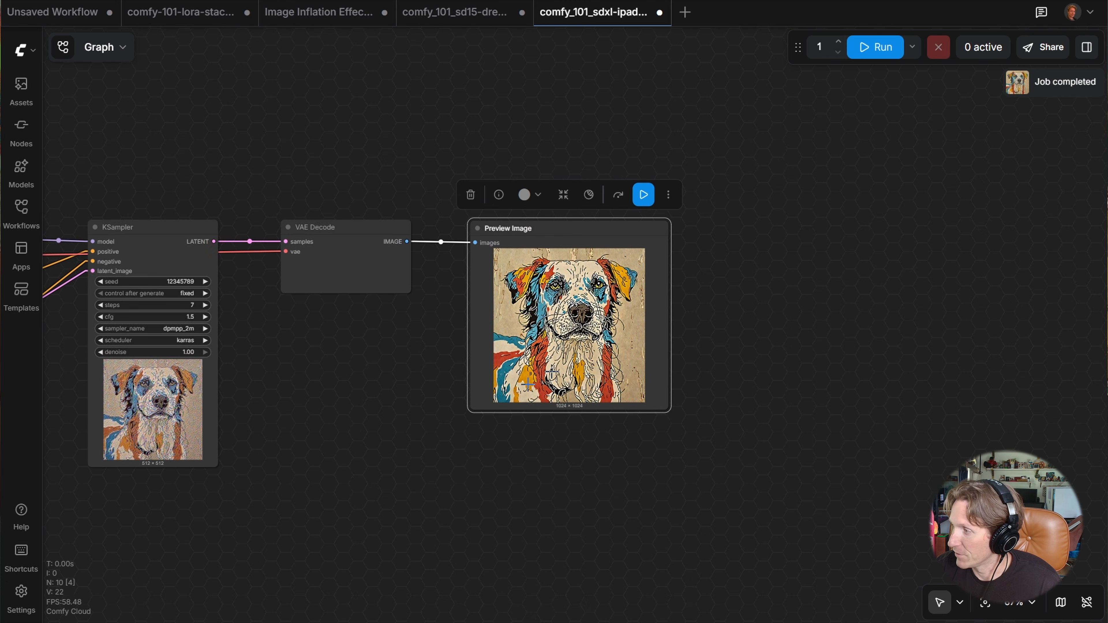
Compare the abstract reference painting in the Load Image node with the generated dog in the Preview Image node
scroll(280, 449, "down", 1)
left_click_drag(297, 441, 908, 366)
left_click(254, 363)
left_click_drag(255, 363, 252, 363)
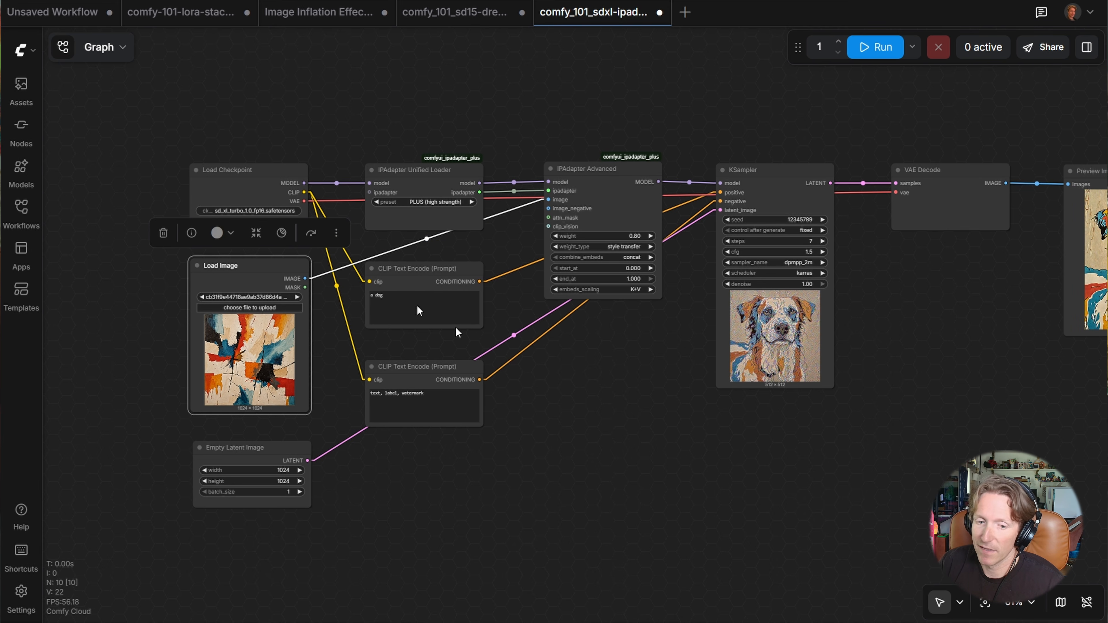
left_click_drag(649, 403, 572, 427)
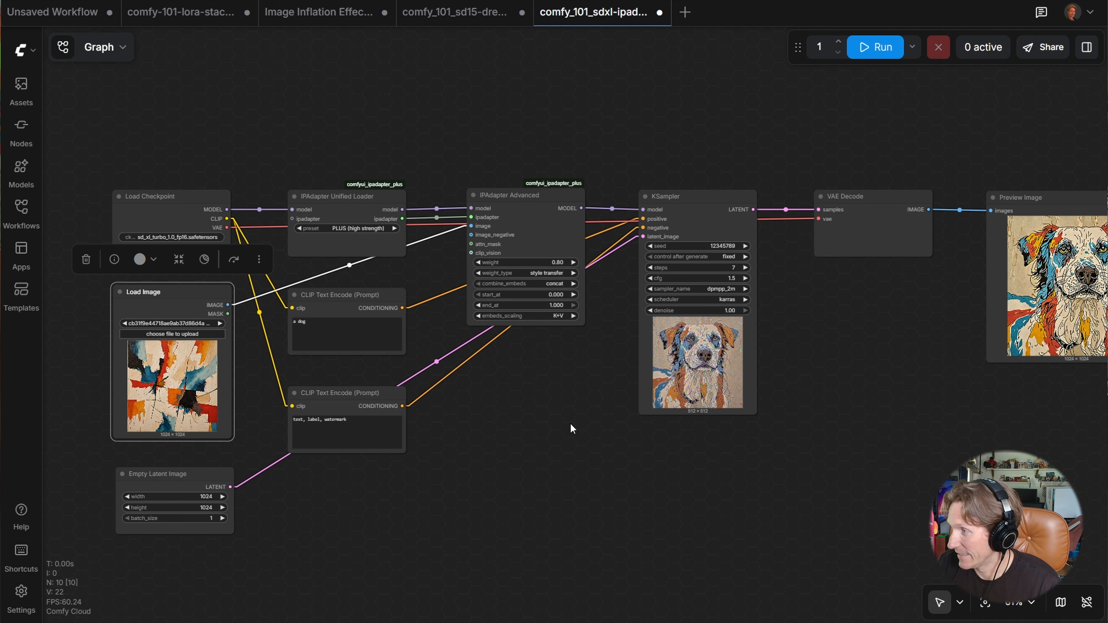
left_click_drag(949, 361, 548, 383)
scroll(687, 290, "up", 6)
scroll(626, 486, "down", 3)
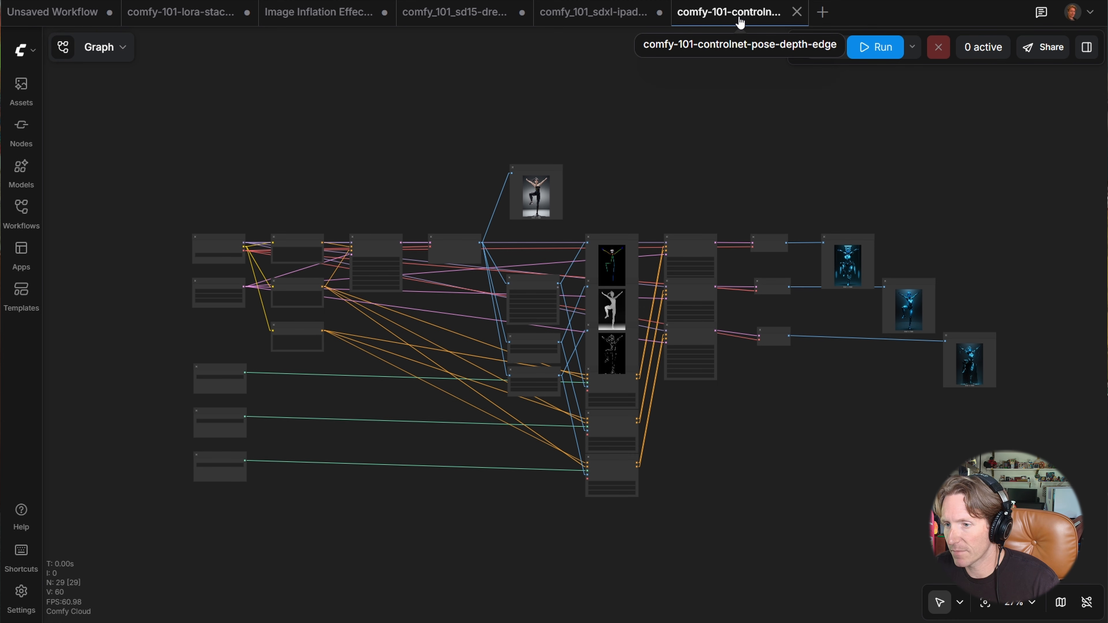
Look over the full node graph of the comfy-101-controlnet-pose-depth-edge workflow
left_click_drag(636, 179, 577, 172)
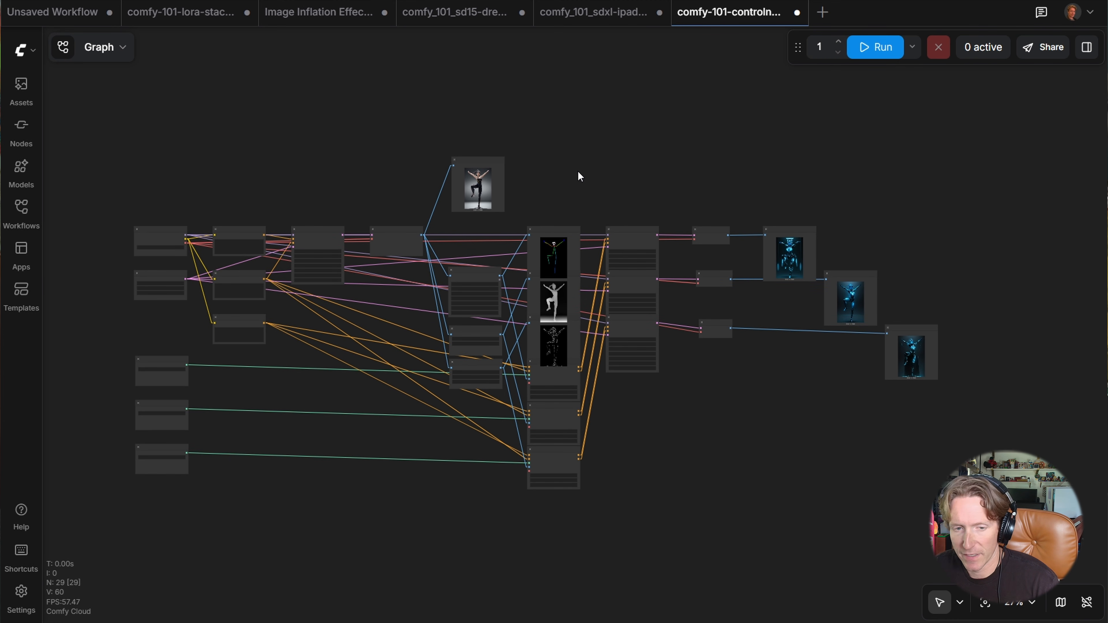